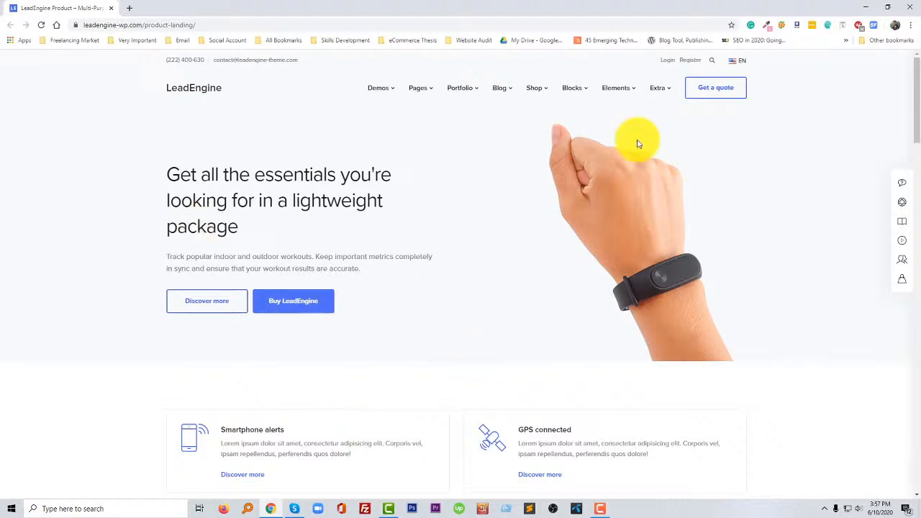
- Examine the LeadEngine product landing page from the hero section through pricing plans and contact form to the footer
scroll(422, 273, "down", 3)
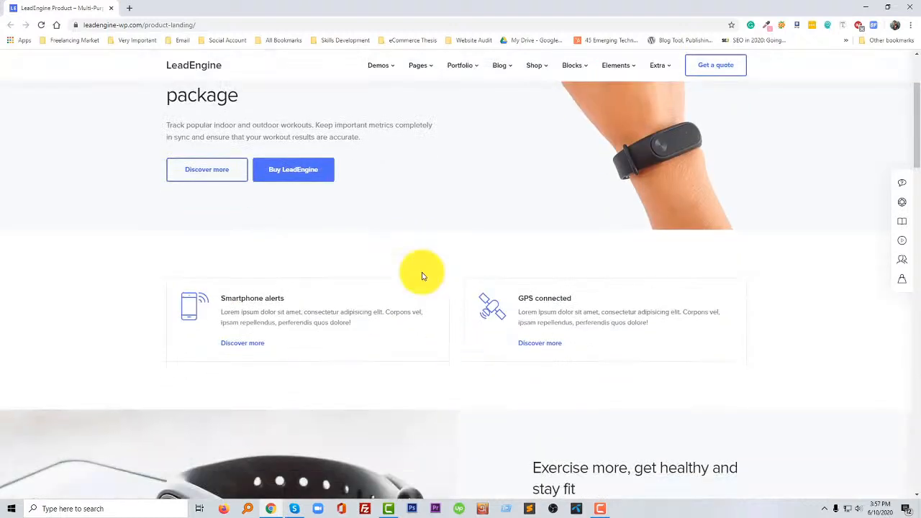
scroll(432, 283, "down", 12)
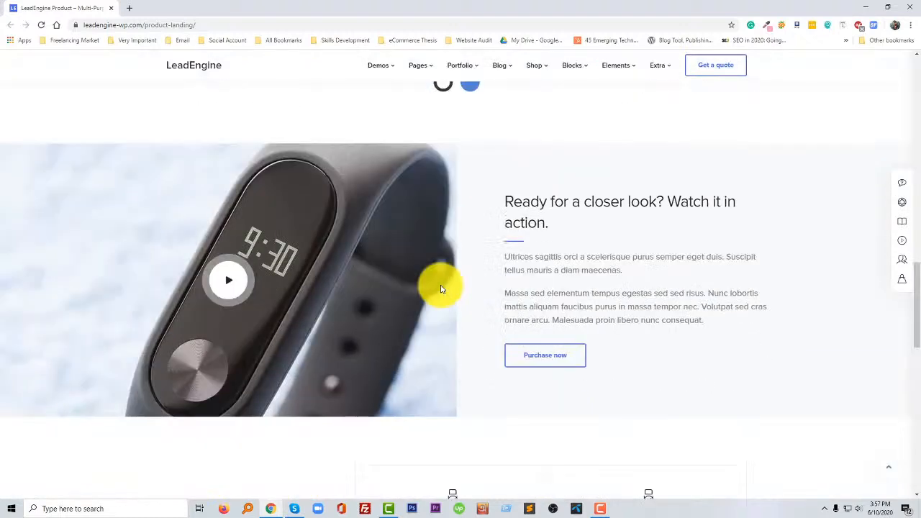
scroll(919, 326, "up", 4)
left_click_drag(919, 327, 919, 48)
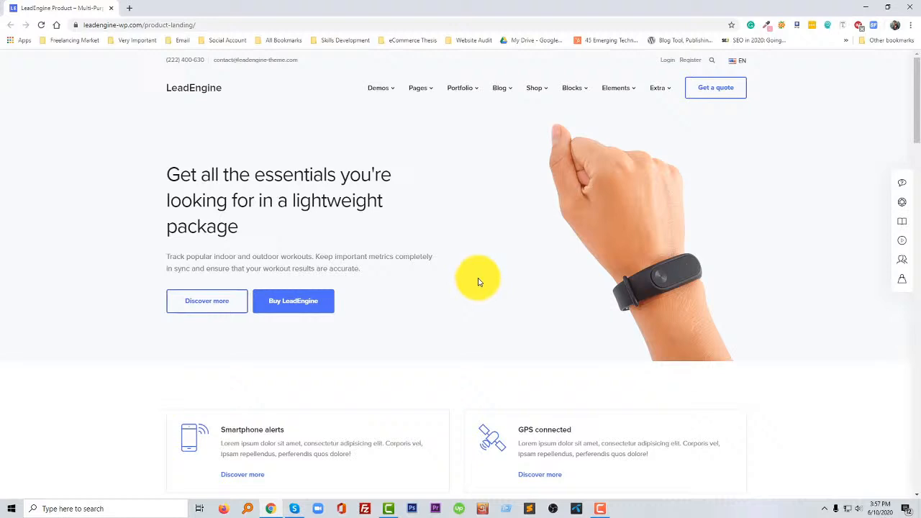
scroll(478, 282, "down", 3)
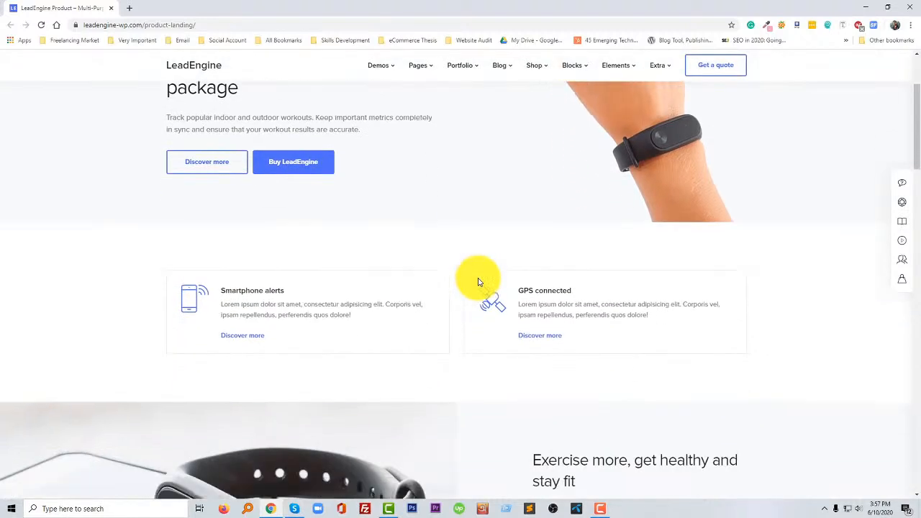
scroll(478, 282, "down", 1)
scroll(478, 282, "up", 4)
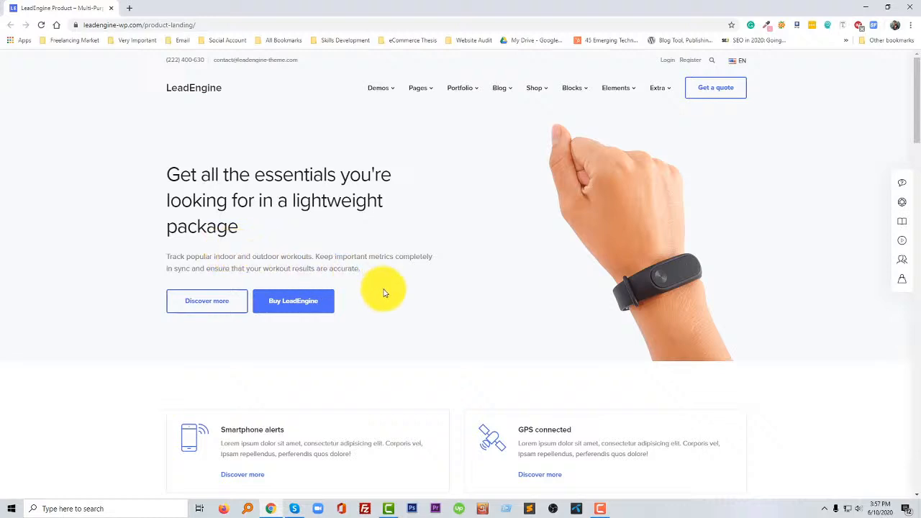
scroll(384, 293, "down", 4)
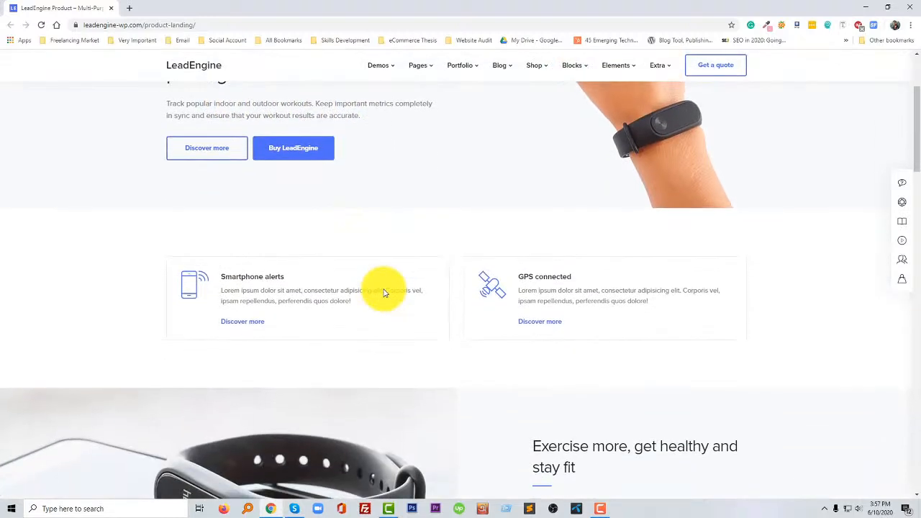
scroll(383, 293, "down", 5)
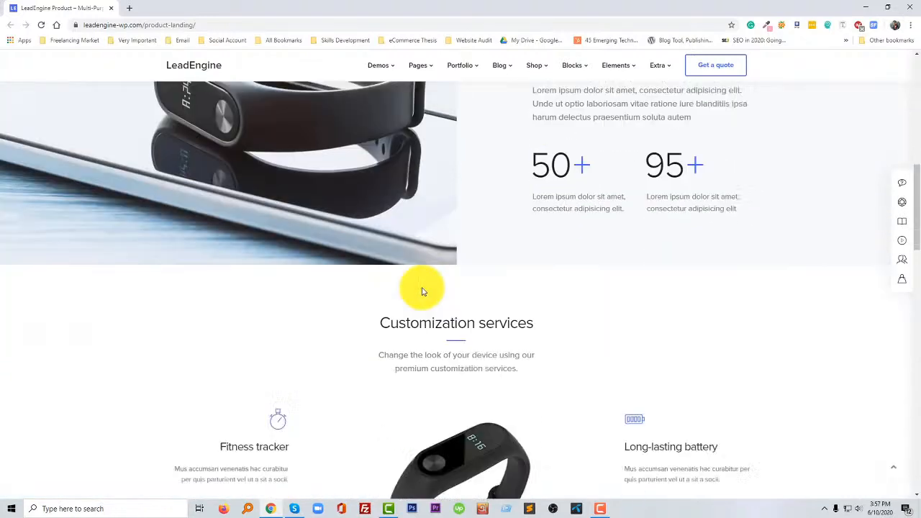
scroll(423, 288, "down", 6)
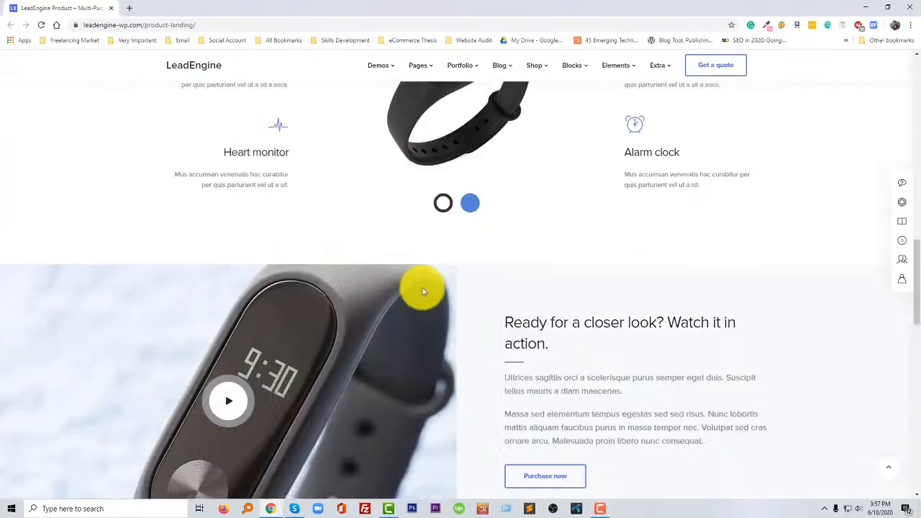
scroll(423, 292, "down", 4)
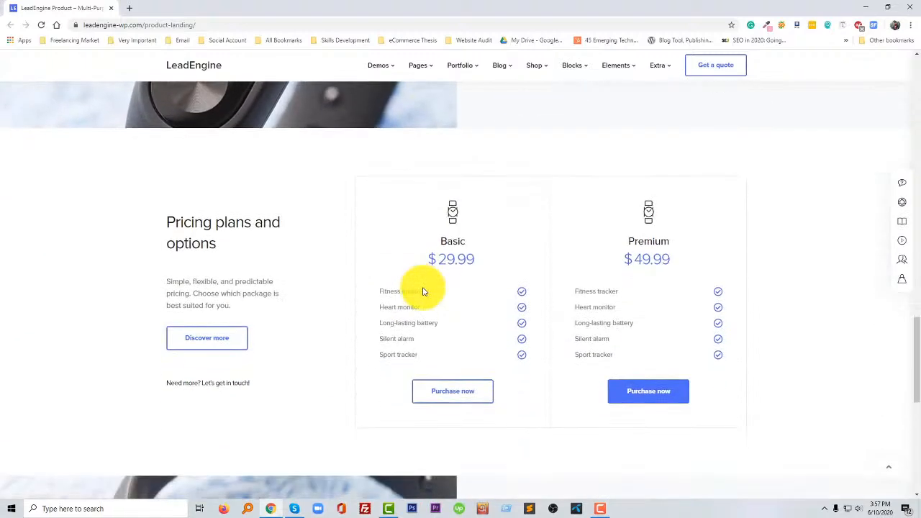
scroll(423, 291, "down", 3)
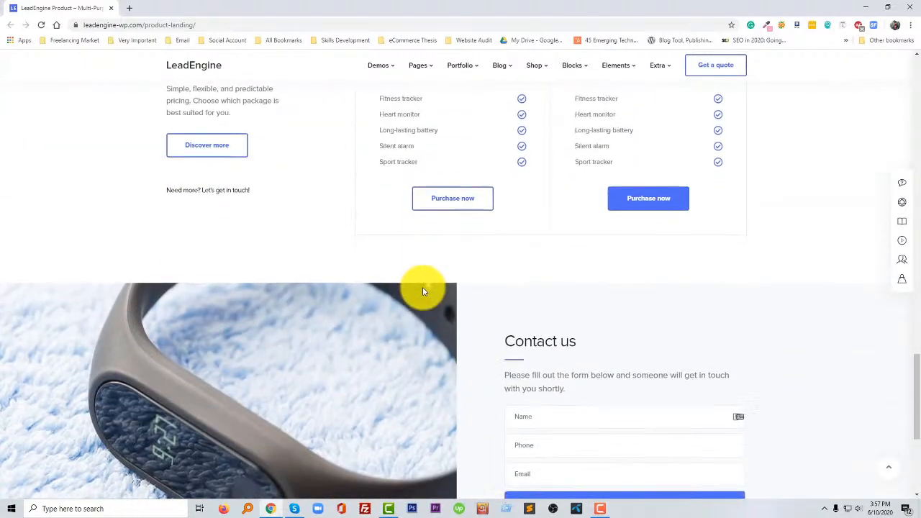
scroll(423, 291, "down", 3)
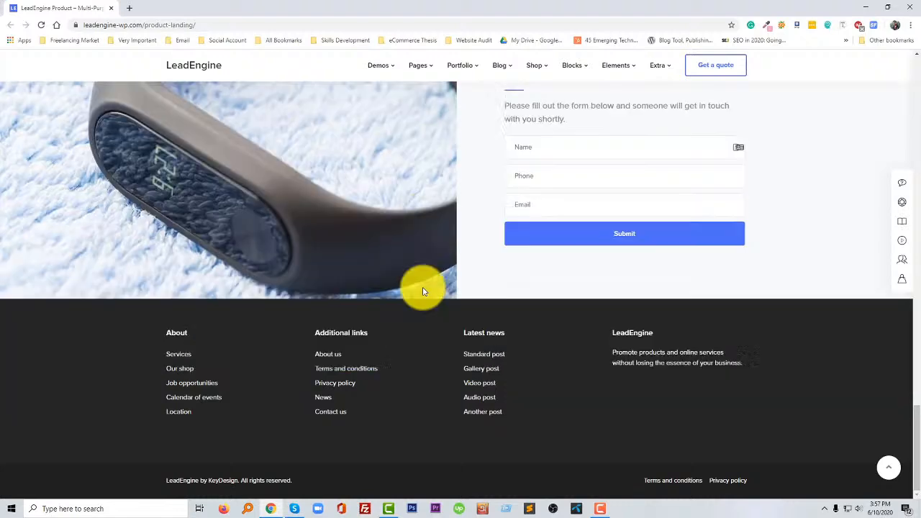
scroll(423, 291, "up", 12)
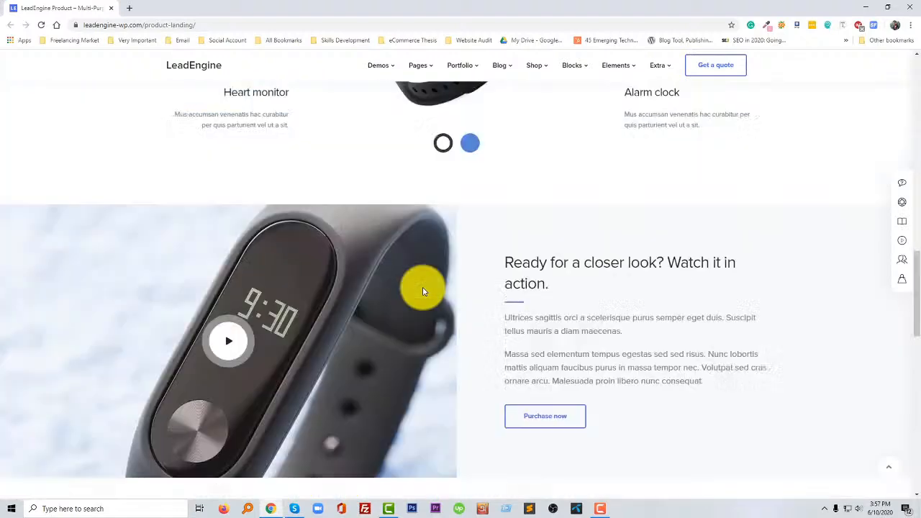
scroll(423, 291, "up", 10)
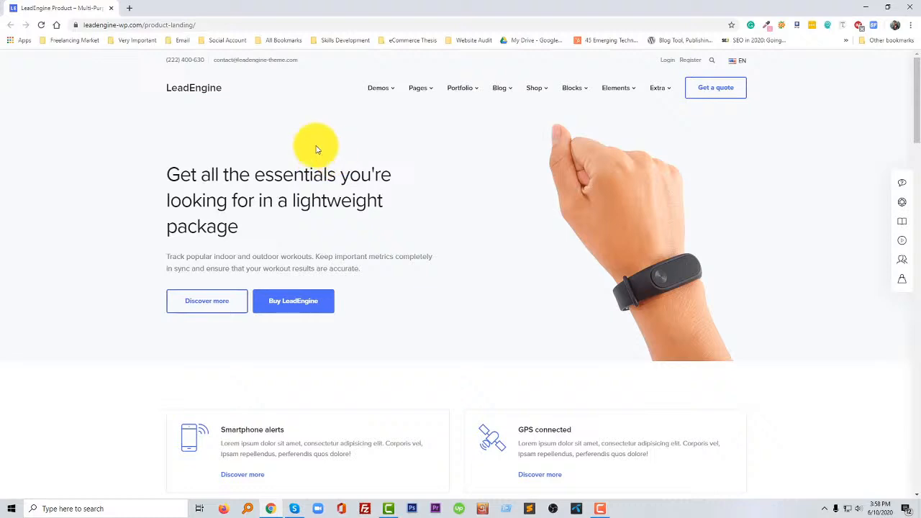
- Open the WordPress admin dashboard at live.ecommercethesis.com/wp-admin/ in a new browser tab
left_click(131, 9)
left_click(217, 23)
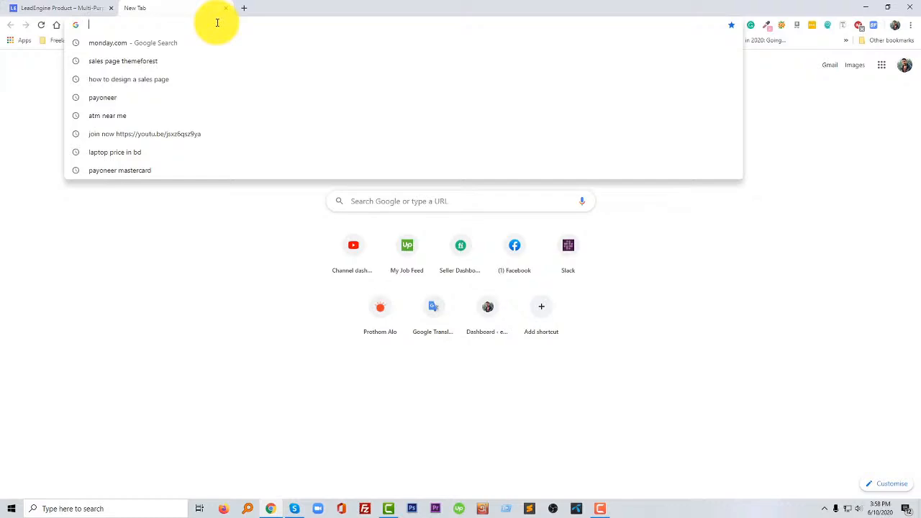
type("live.ecommercethesis.com/wp-admin/")
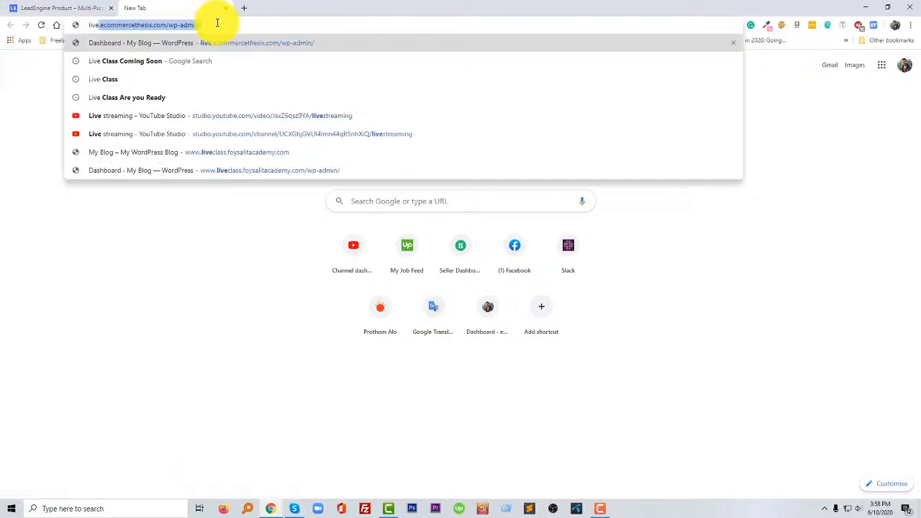
key("Right")
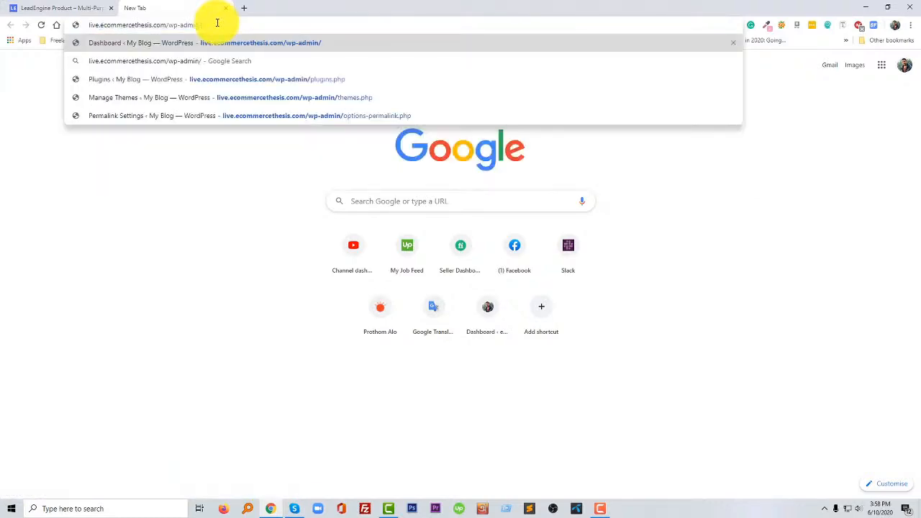
key("Return")
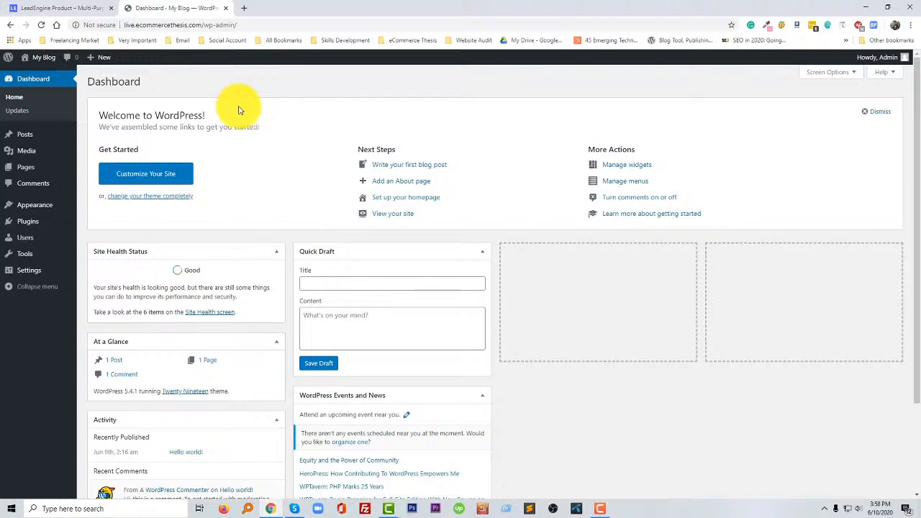
- View the My Blog front end in a separate tab and return to its dashboard
mouse_move(36, 57)
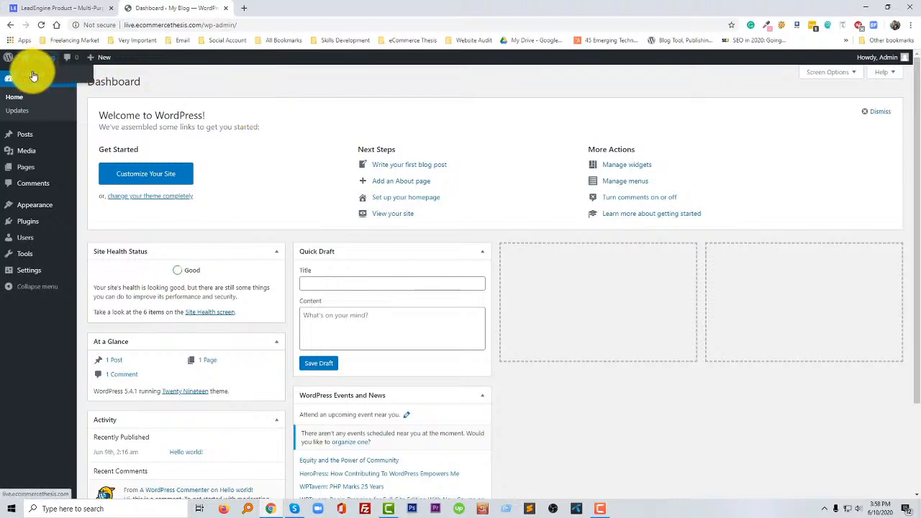
middle_click(33, 75)
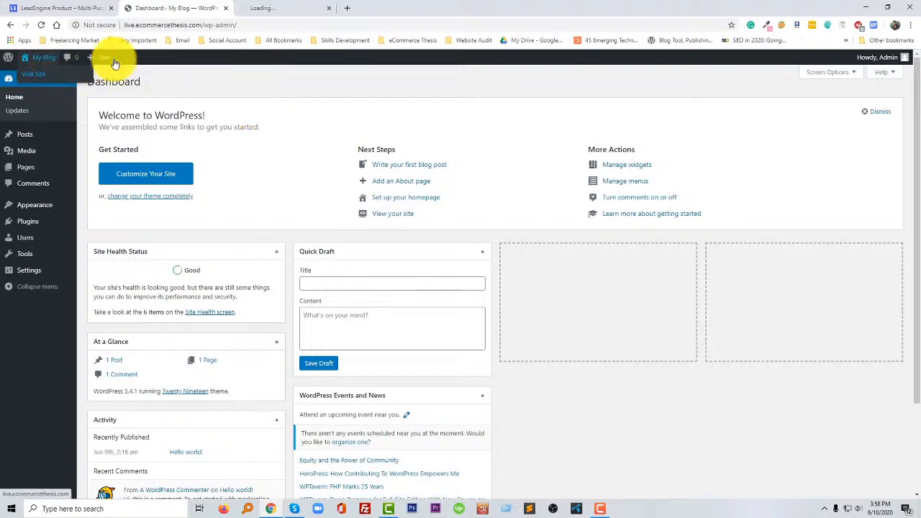
left_click(270, 10)
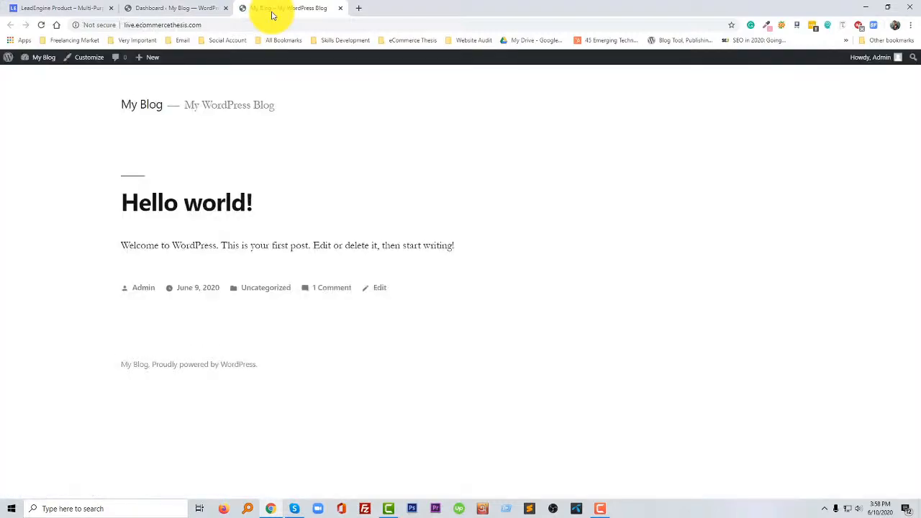
left_click(180, 7)
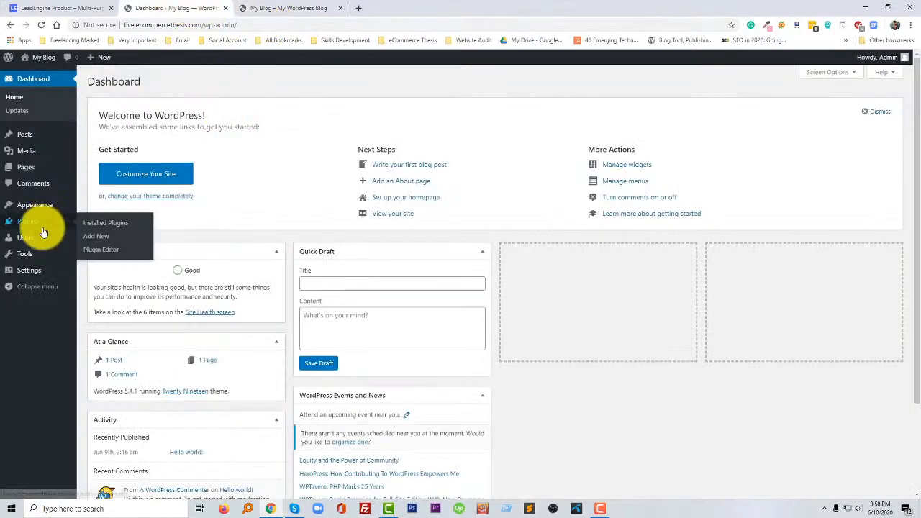
- Check the blog's permalink settings, return its admin to the dashboard, and look at the LeadEngine reference page again
mouse_move(25, 276)
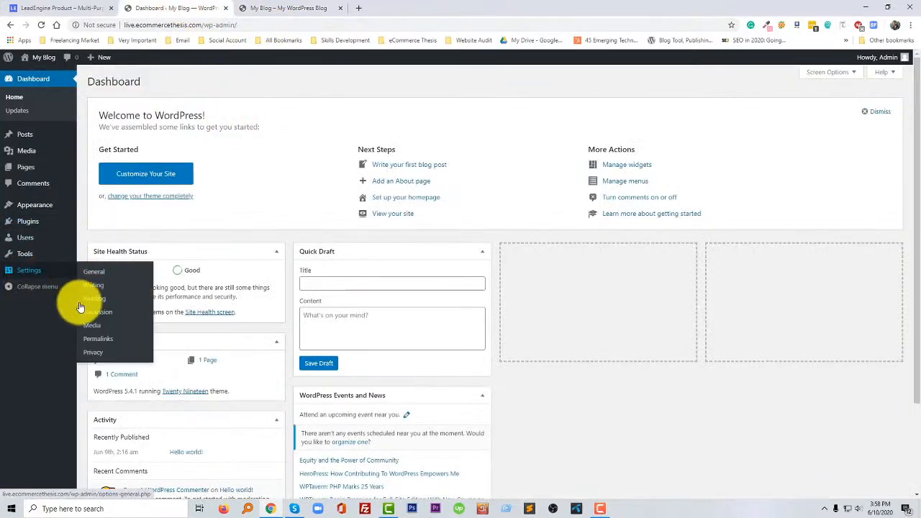
left_click(101, 337)
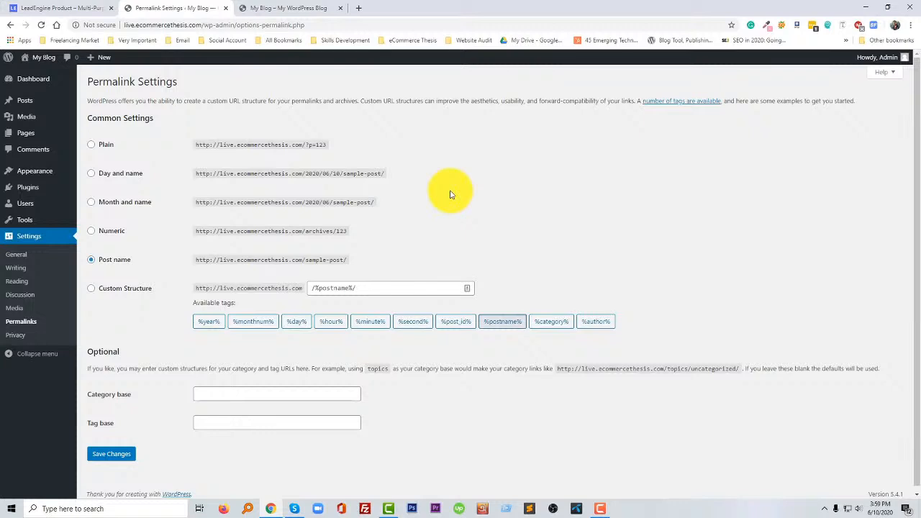
left_click(20, 82)
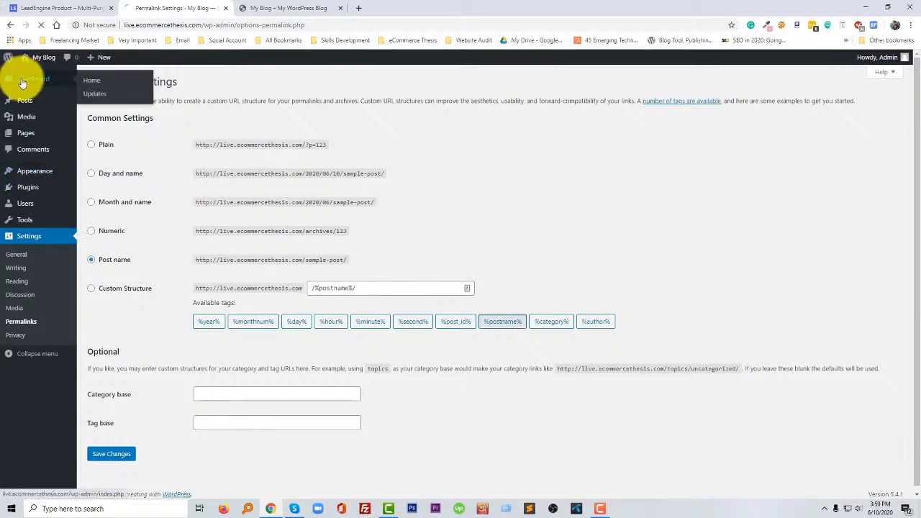
left_click(53, 13)
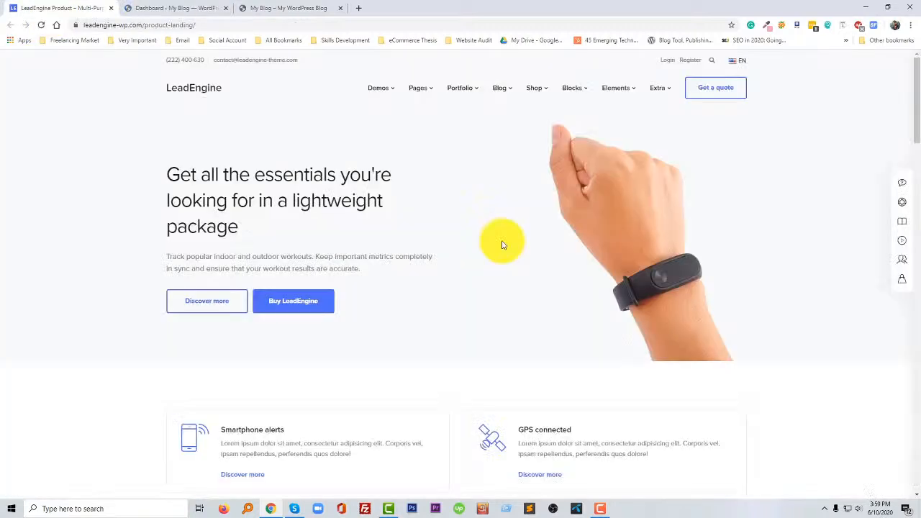
- Open the page for adding new plugins in the My Blog admin
left_click(159, 9)
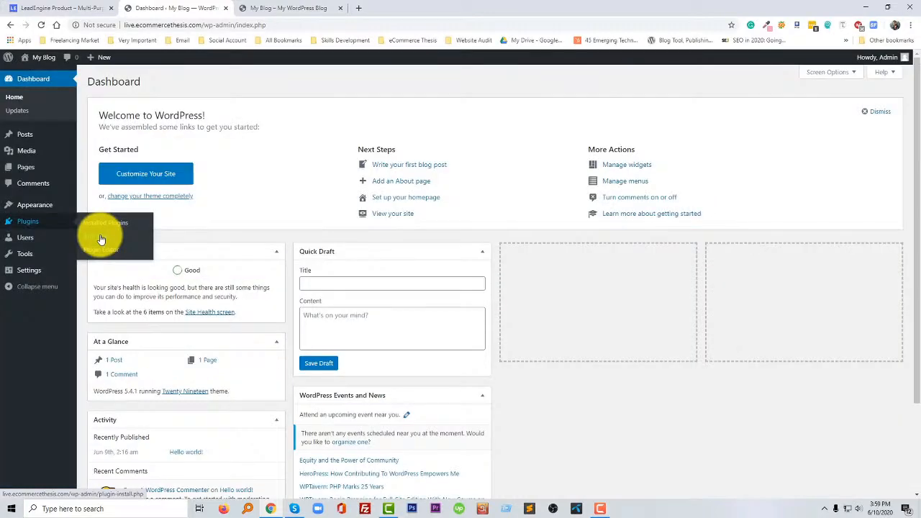
left_click(603, 509)
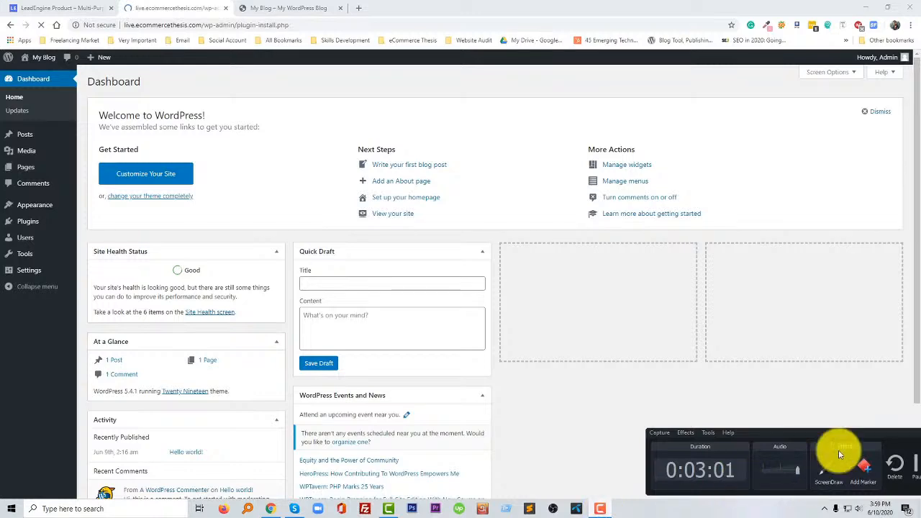
left_click_drag(839, 432, 798, 433)
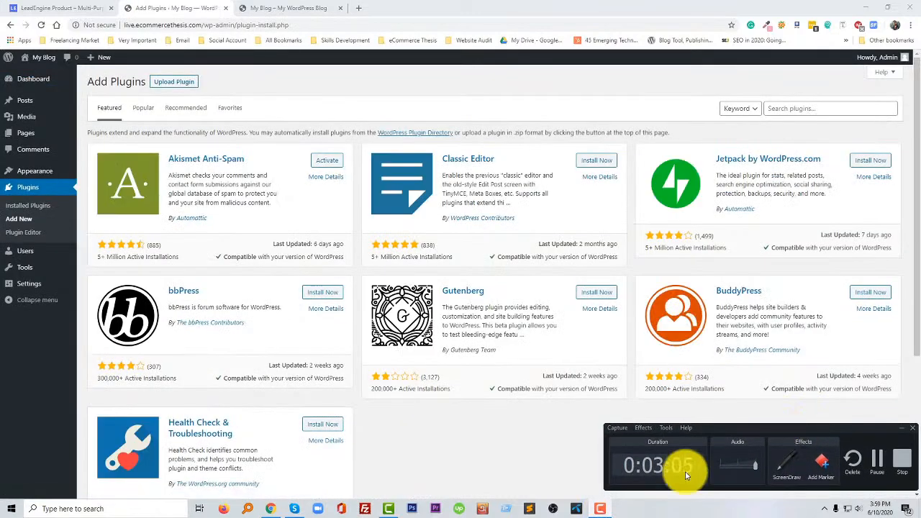
left_click(602, 508)
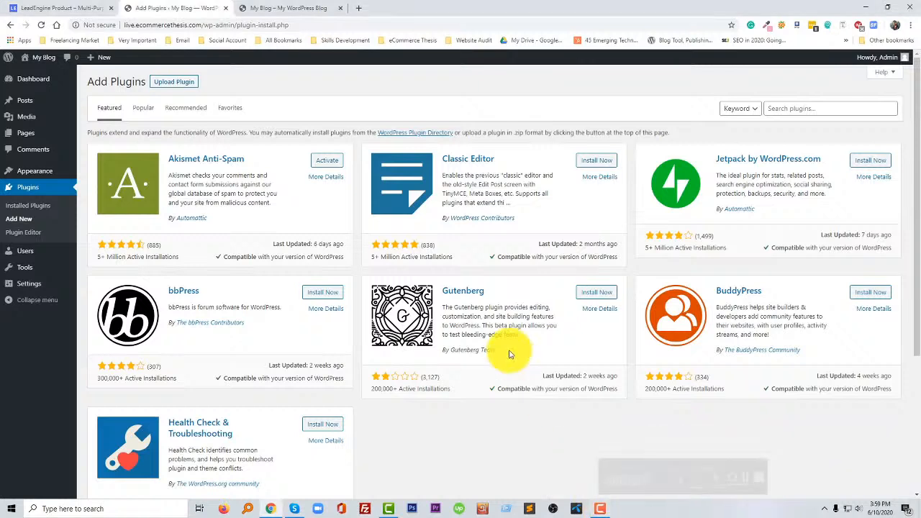
- Search the plugin directory for "elementor" and install Elementor Page Builder and Elements kit Elementor addons
left_click(786, 108)
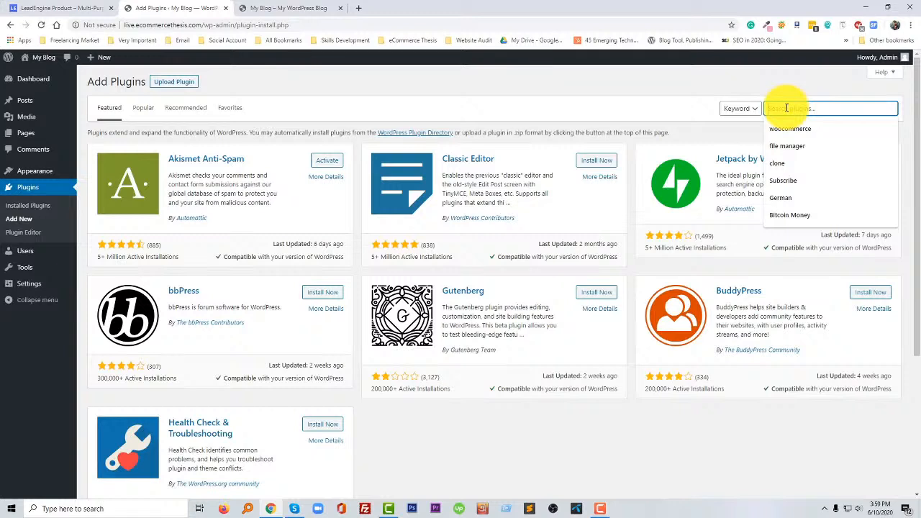
type("ele")
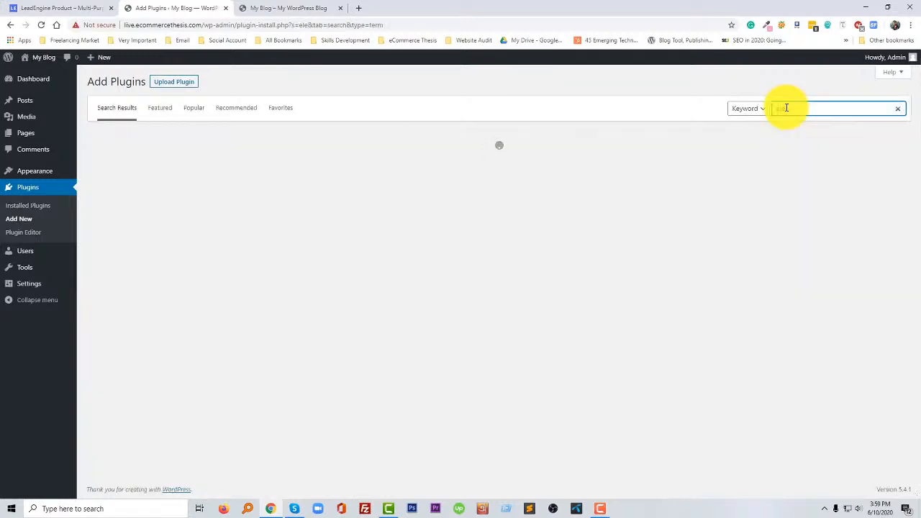
left_click(786, 108)
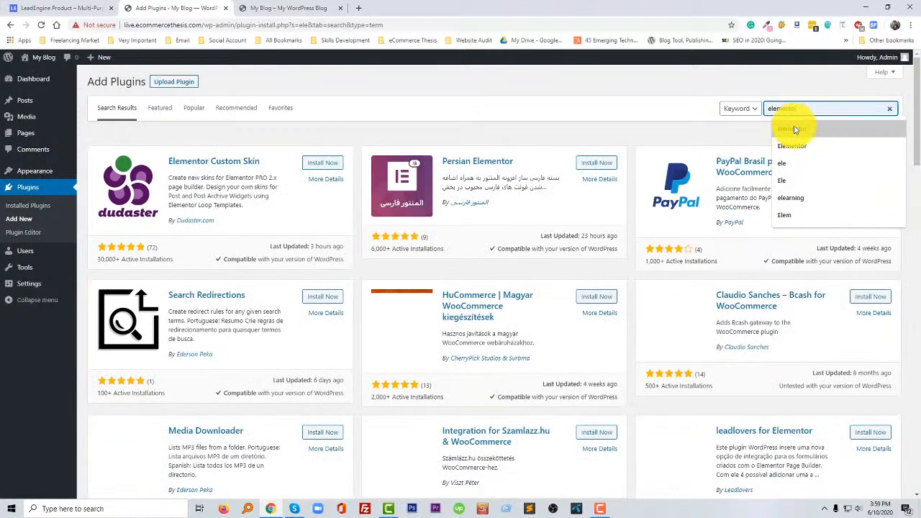
left_click(791, 126)
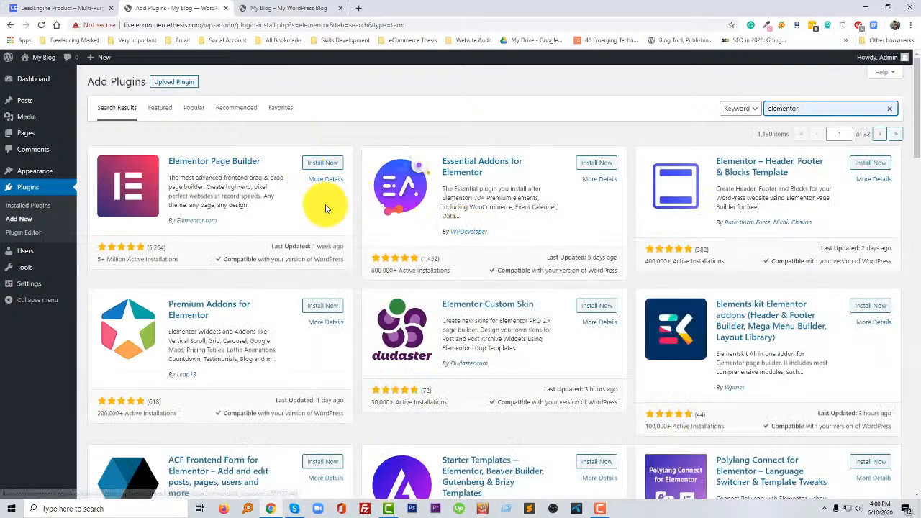
left_click(322, 166)
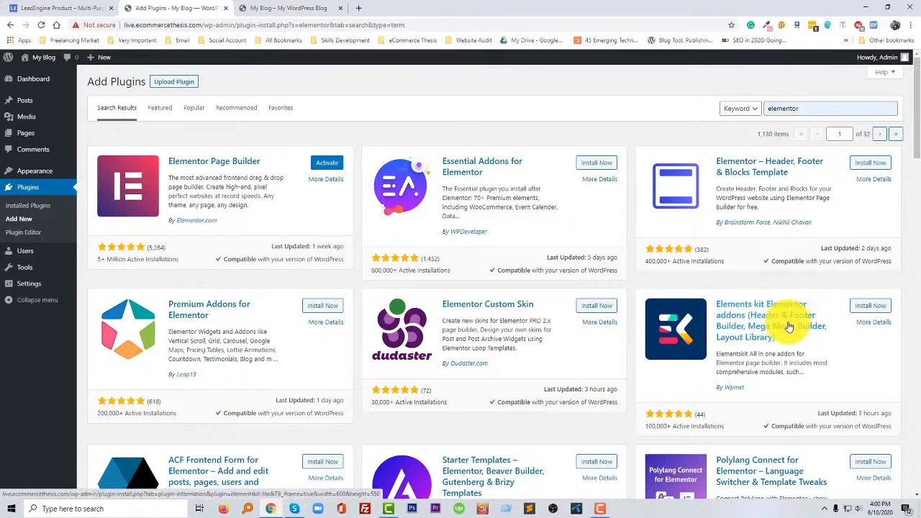
left_click(873, 308)
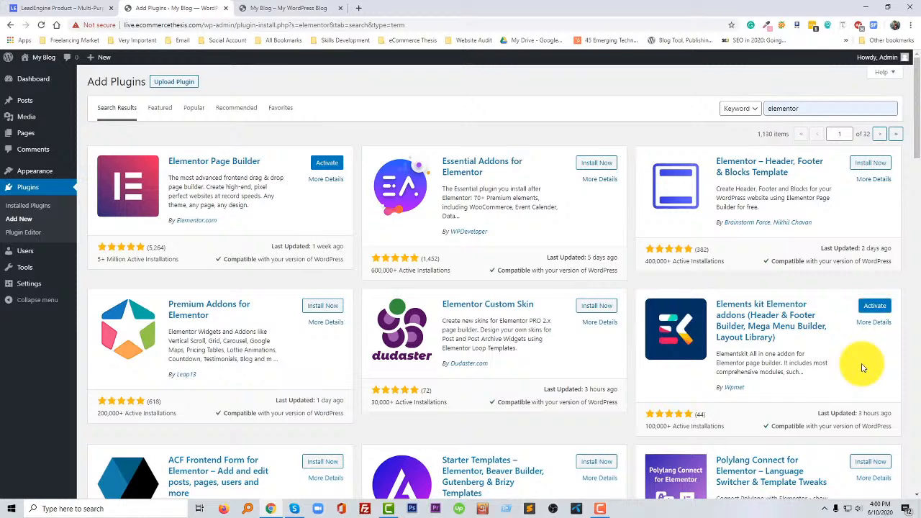
- Activate the Elementor and ElementsKit Lite plugins in the list of installed plugins
left_click(24, 189)
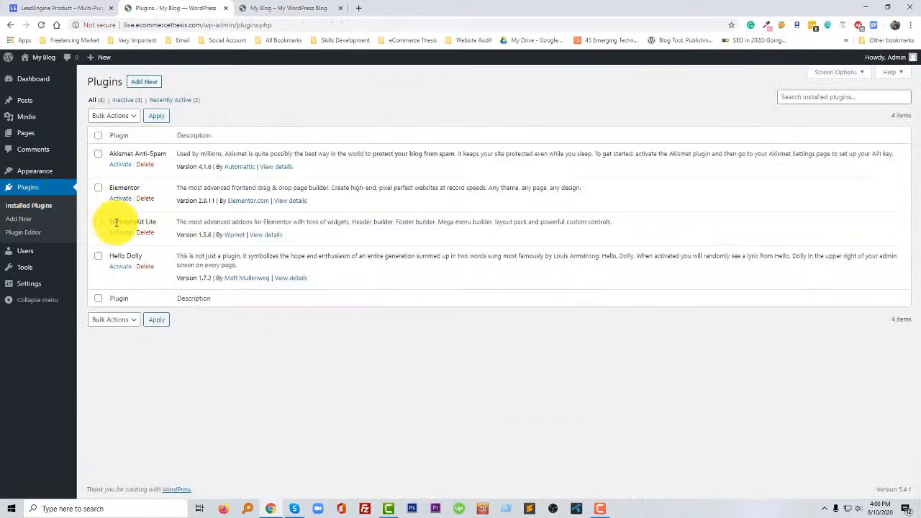
left_click(116, 200)
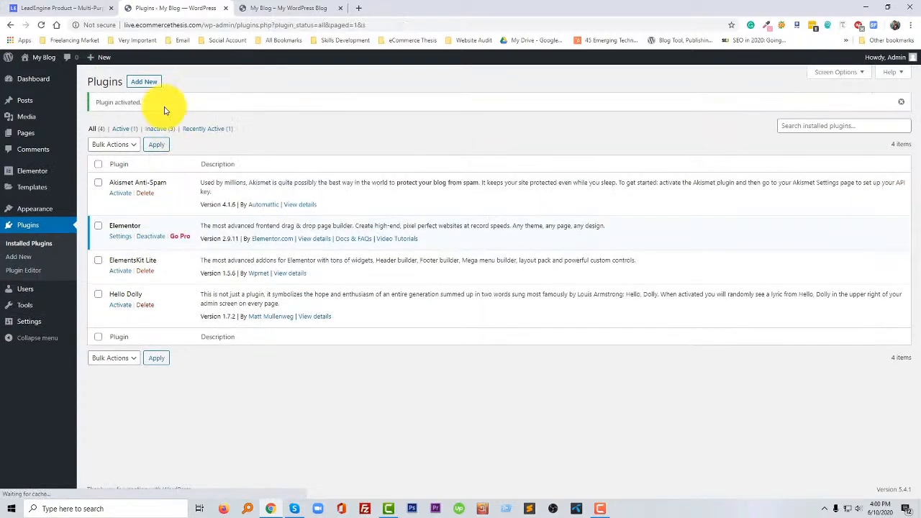
mouse_move(28, 171)
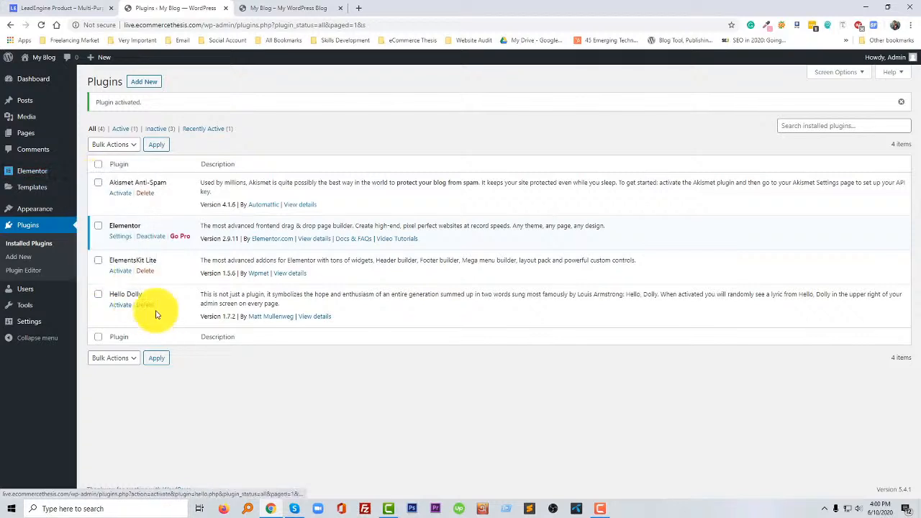
left_click(121, 272)
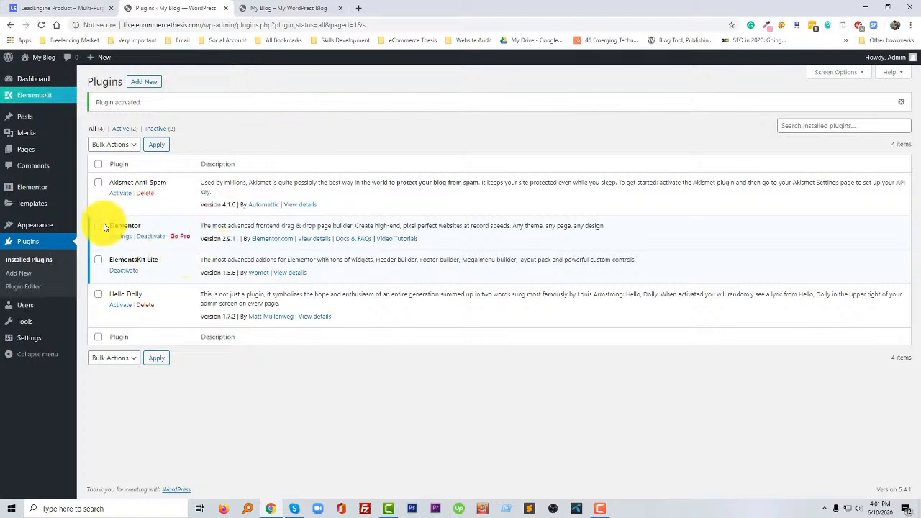
- Open the page for adding new themes and search the theme directory for "hello"
mouse_move(56, 235)
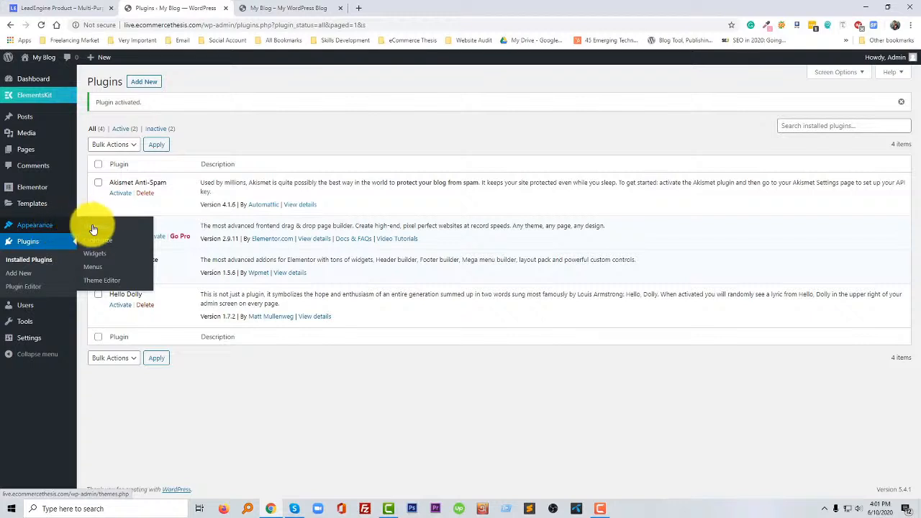
left_click(94, 228)
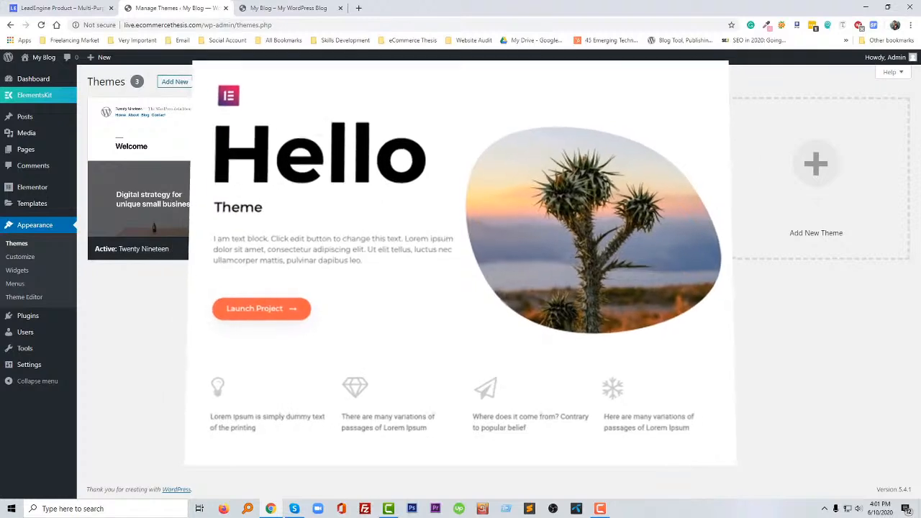
left_click(174, 82)
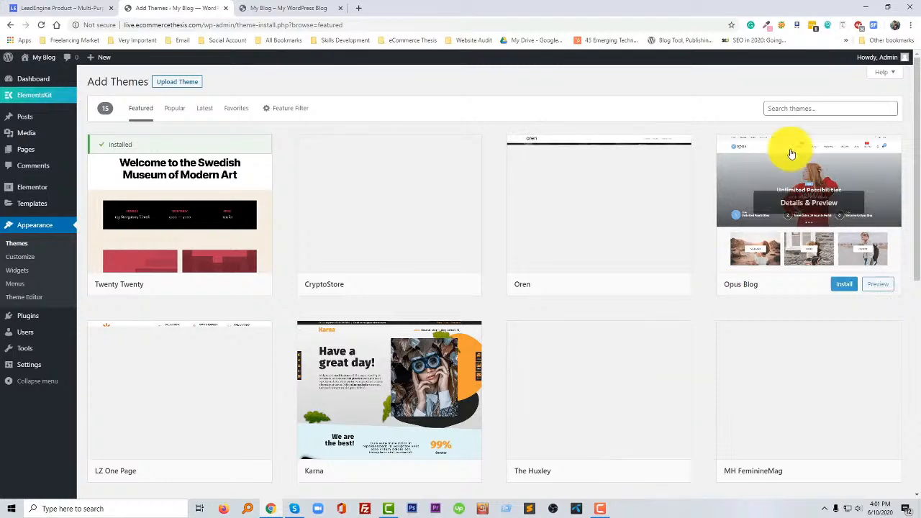
left_click(806, 108)
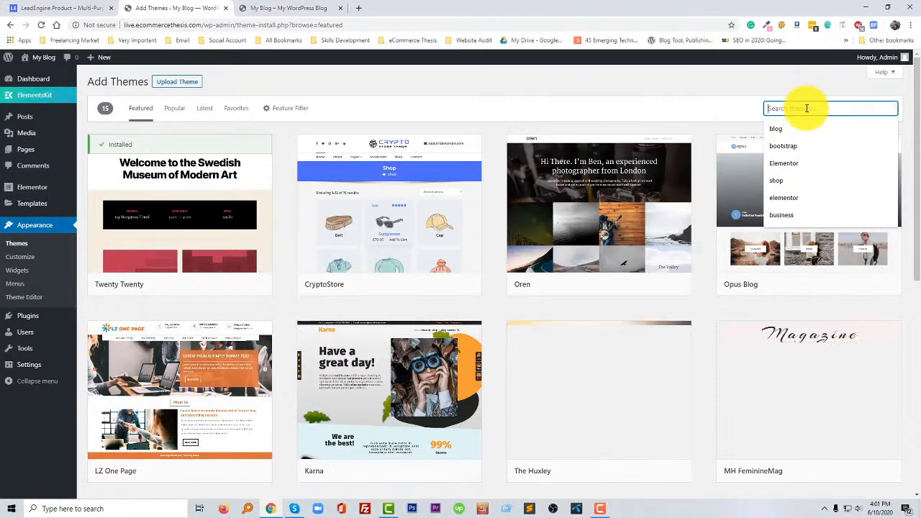
type("he")
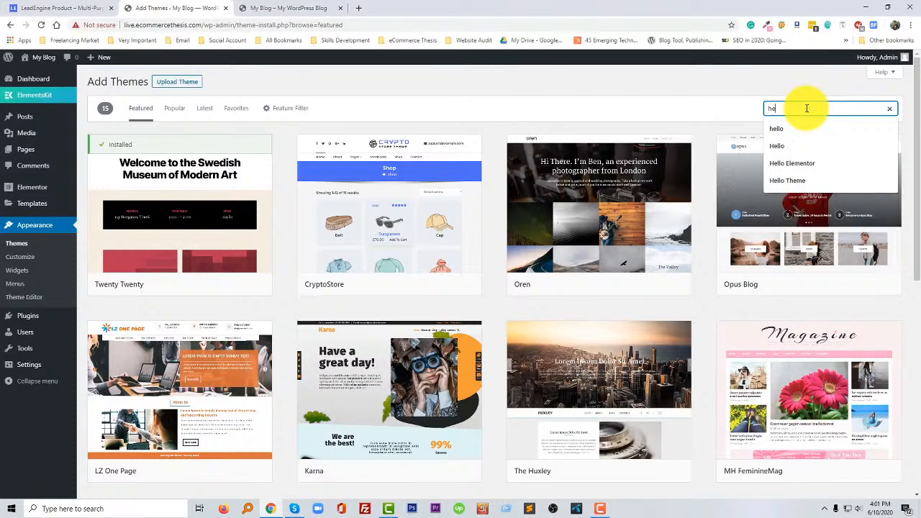
type("llo")
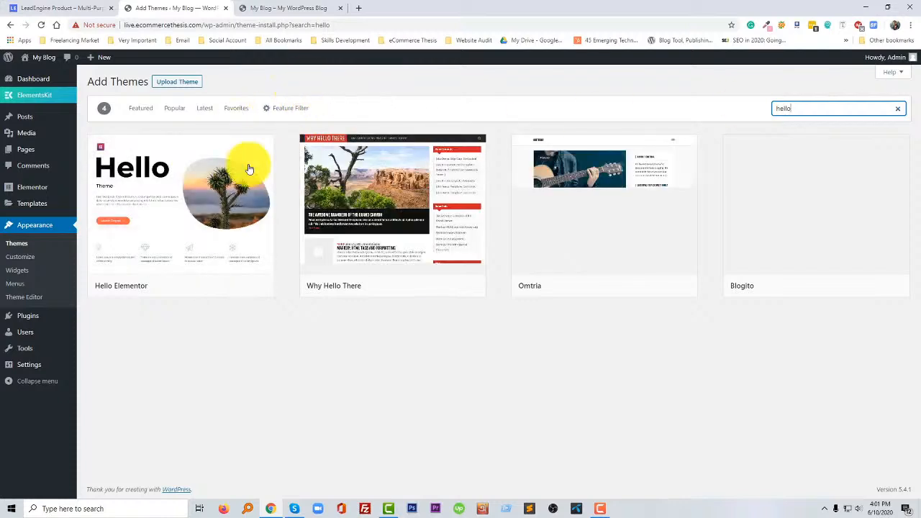
- Preview the Hello Elementor theme, install it and activate it
mouse_move(164, 206)
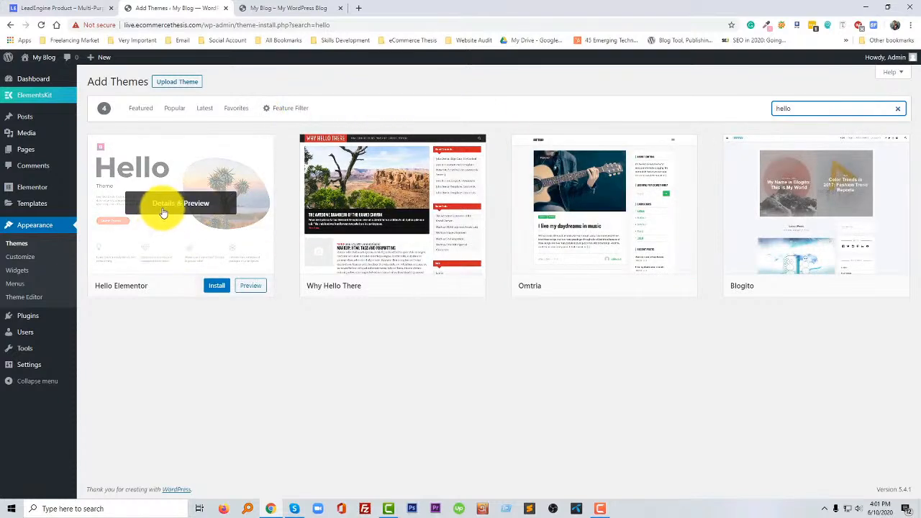
left_click(186, 209)
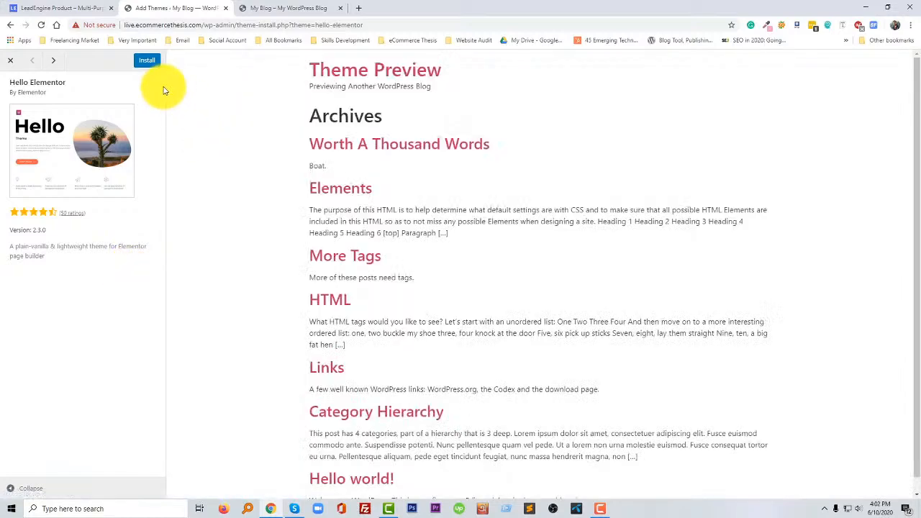
left_click(149, 61)
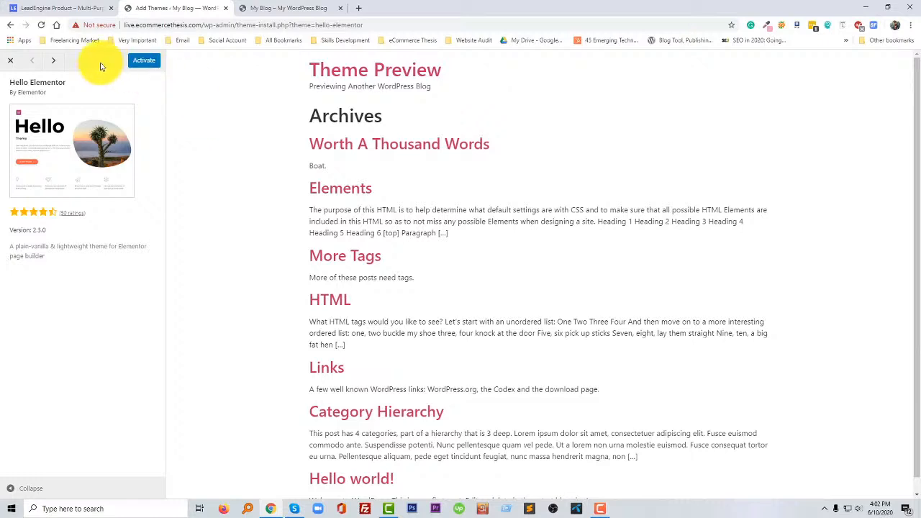
left_click(147, 62)
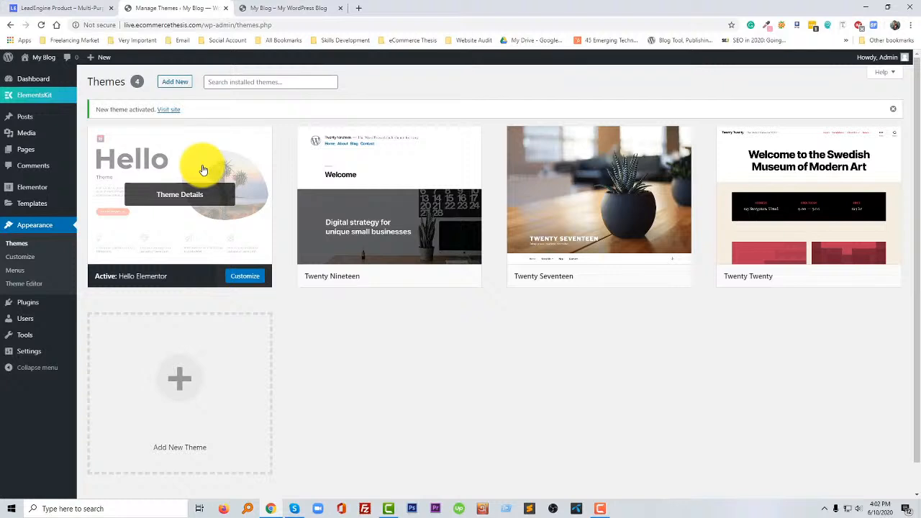
- Look at the LeadEngine reference page and the My Blog front end, and return to the theme management page
left_click(32, 8)
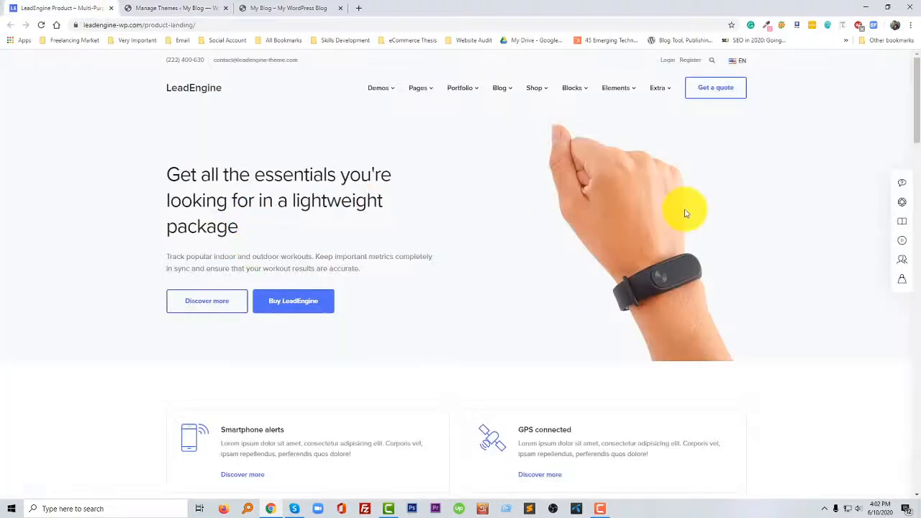
left_click(187, 8)
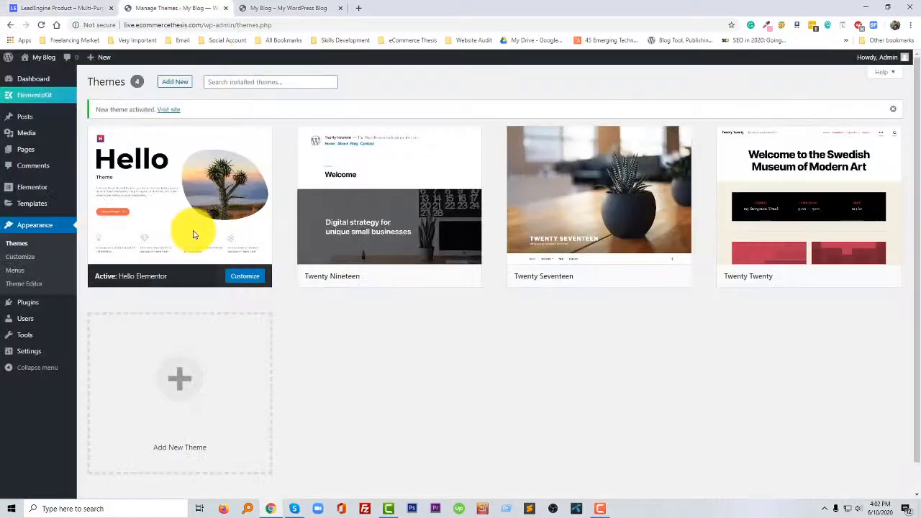
left_click(253, 9)
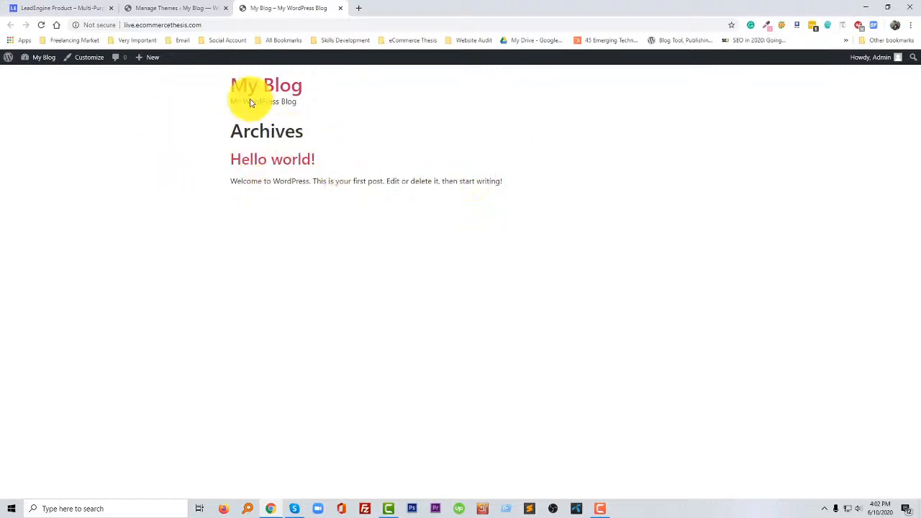
left_click(165, 7)
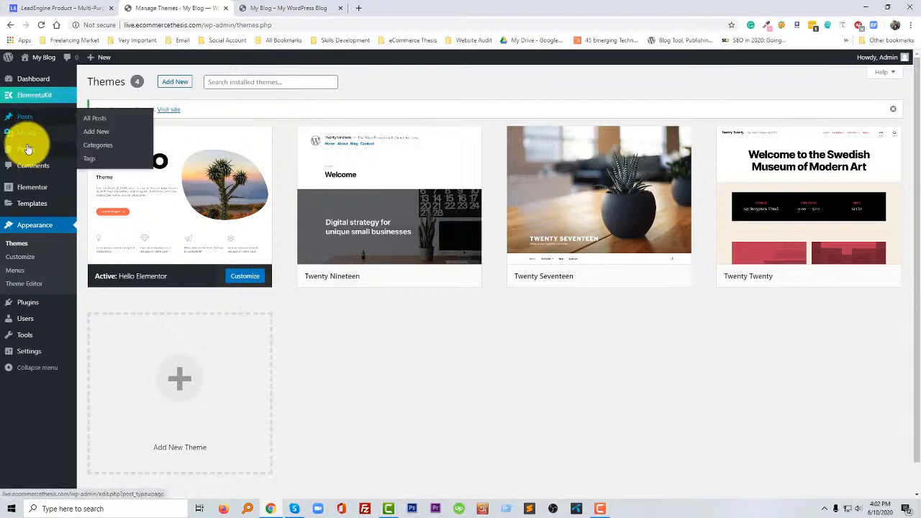
- Create a new page titled "Home" and publish it
mouse_move(26, 149)
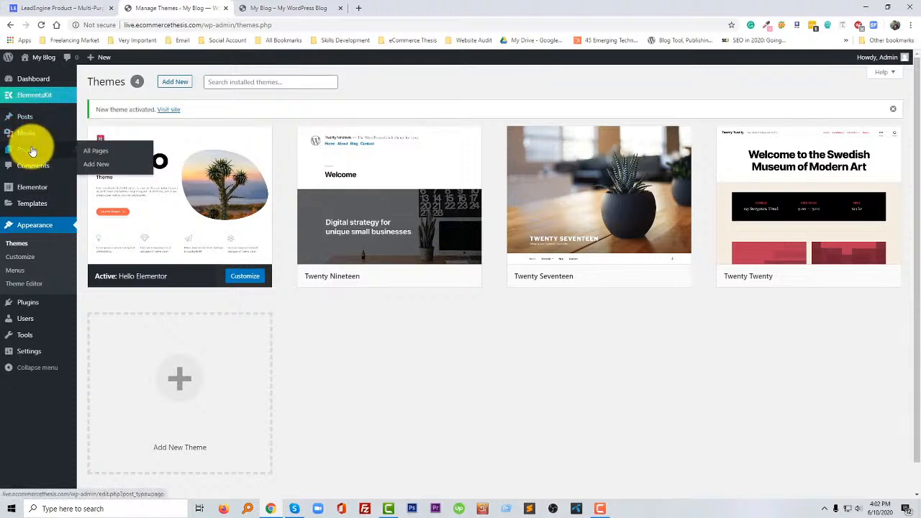
left_click(98, 164)
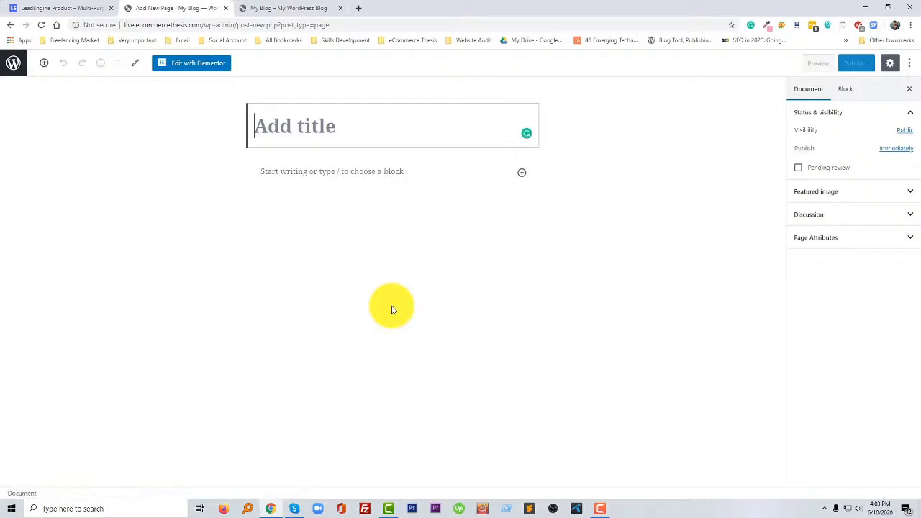
type("Home")
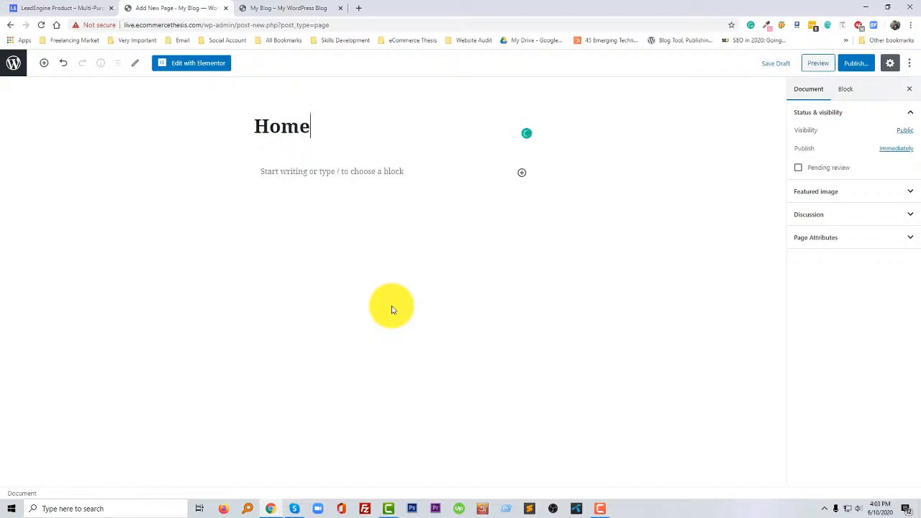
left_click(853, 63)
left_click(851, 65)
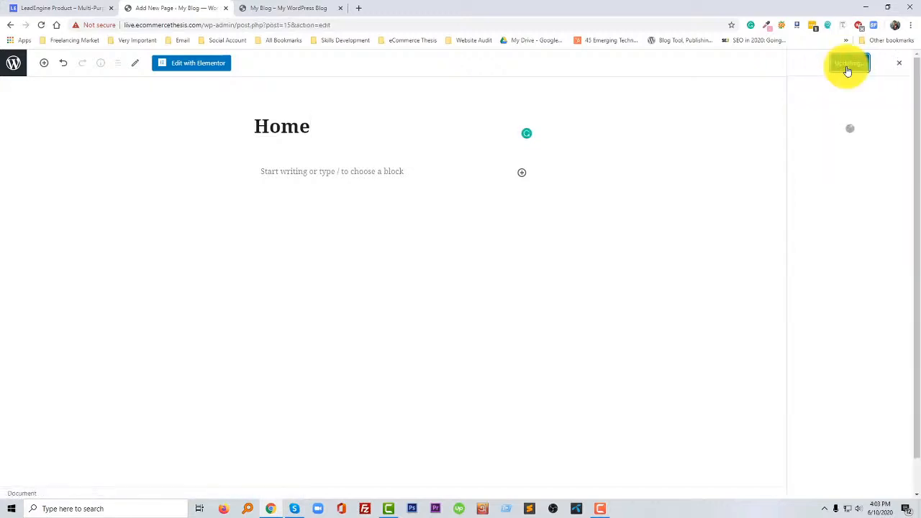
- View the published Home page in a separate tab, and leave the page editor for the list of all pages
left_click(837, 162, "ctrl")
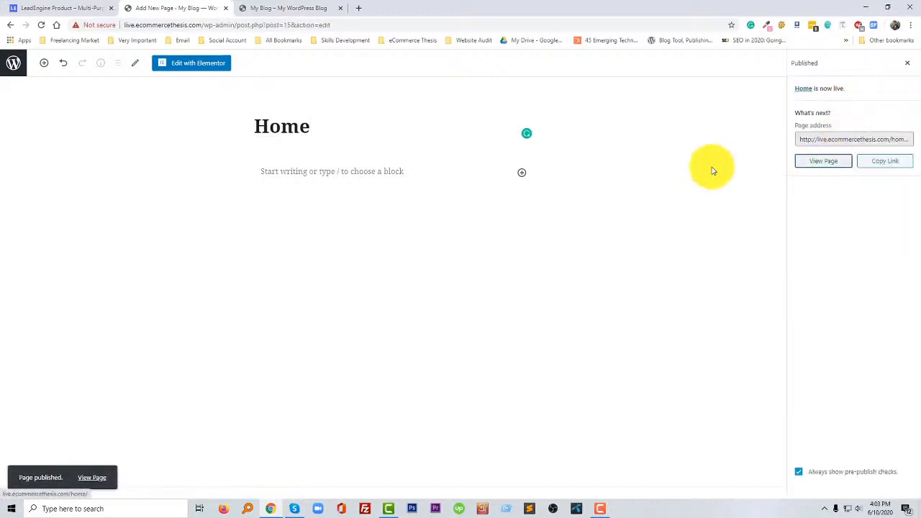
left_click(408, 222)
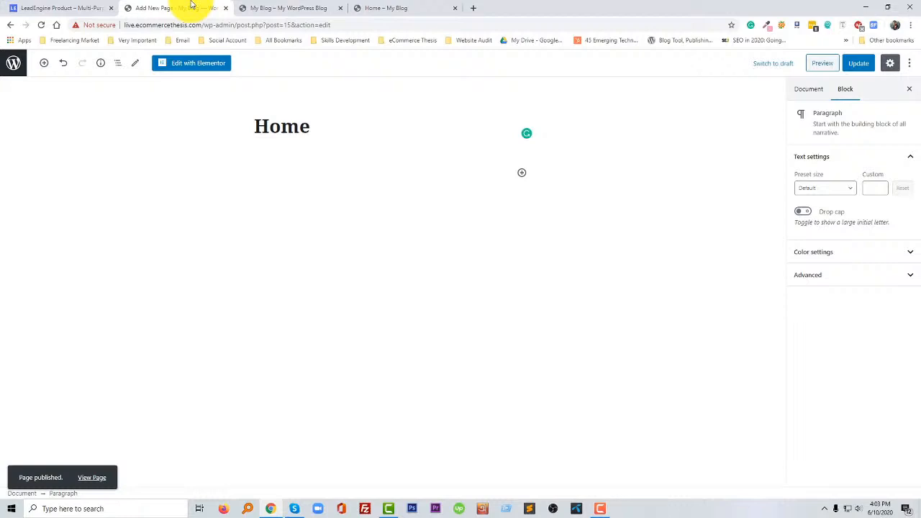
left_click(10, 62)
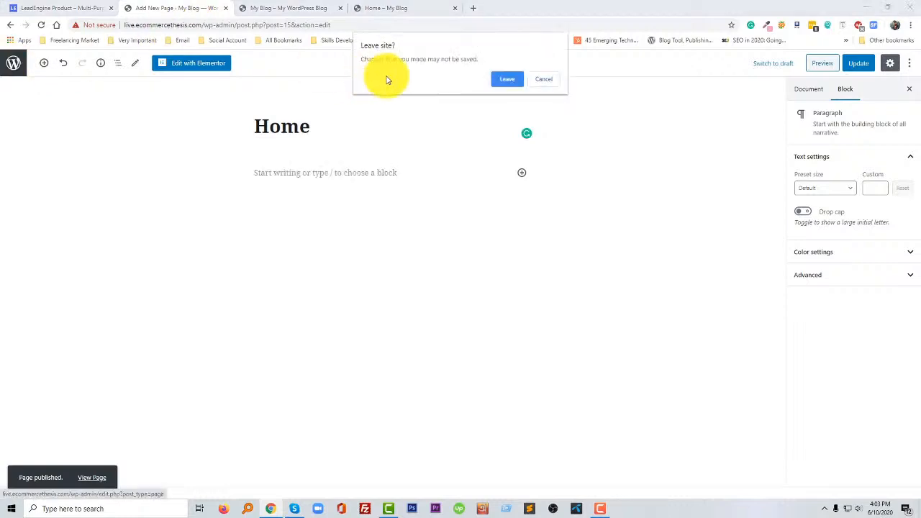
left_click(503, 79)
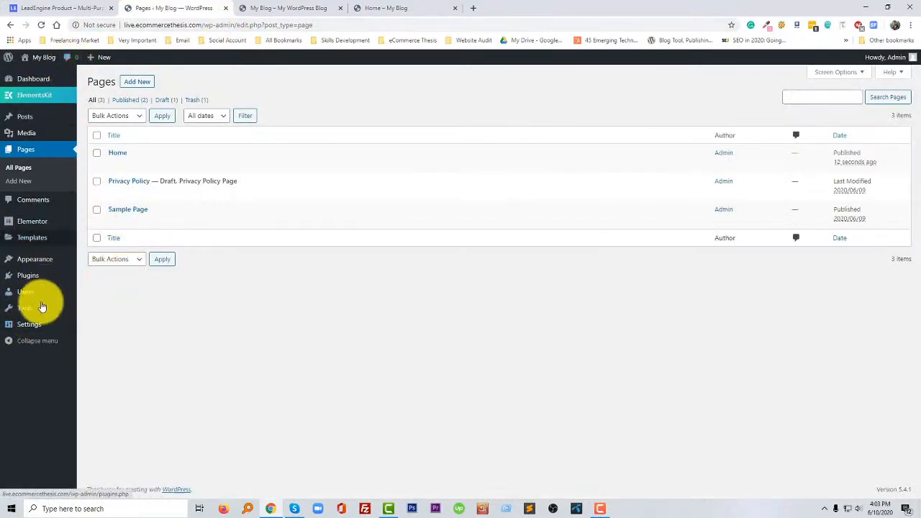
- Set the homepage display to a static page in the reading settings, with Home as the homepage, and save the changes
mouse_move(30, 328)
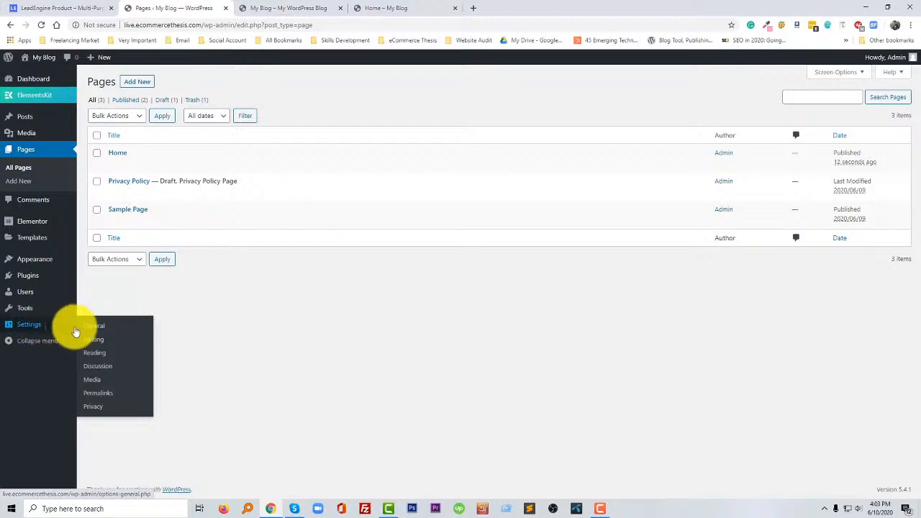
left_click(103, 354)
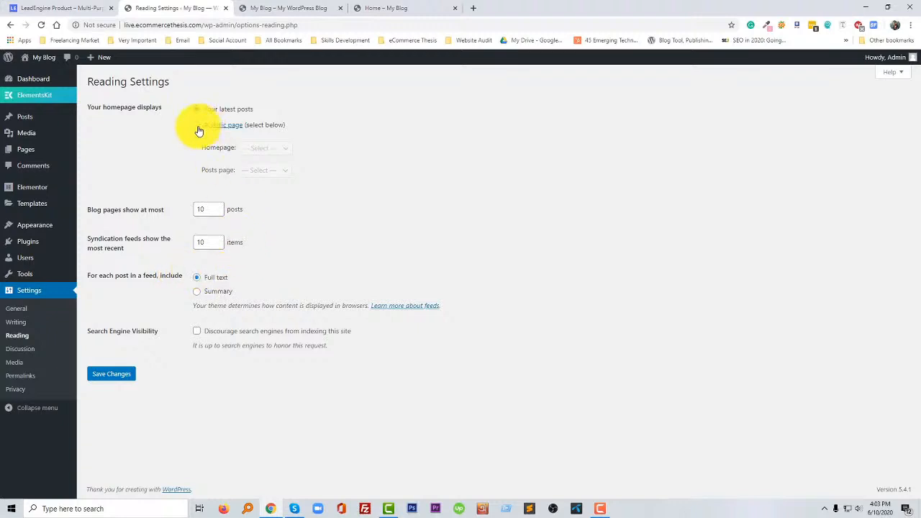
left_click(199, 128)
left_click(256, 148)
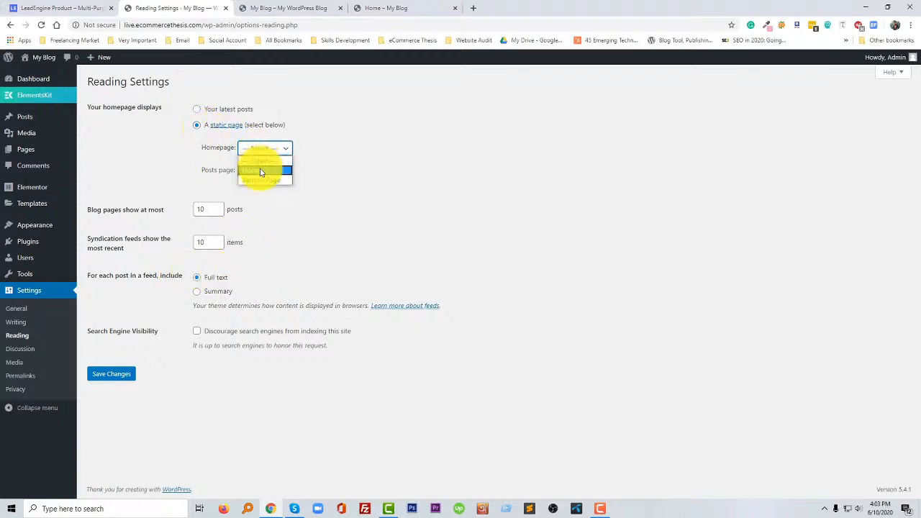
left_click(260, 171)
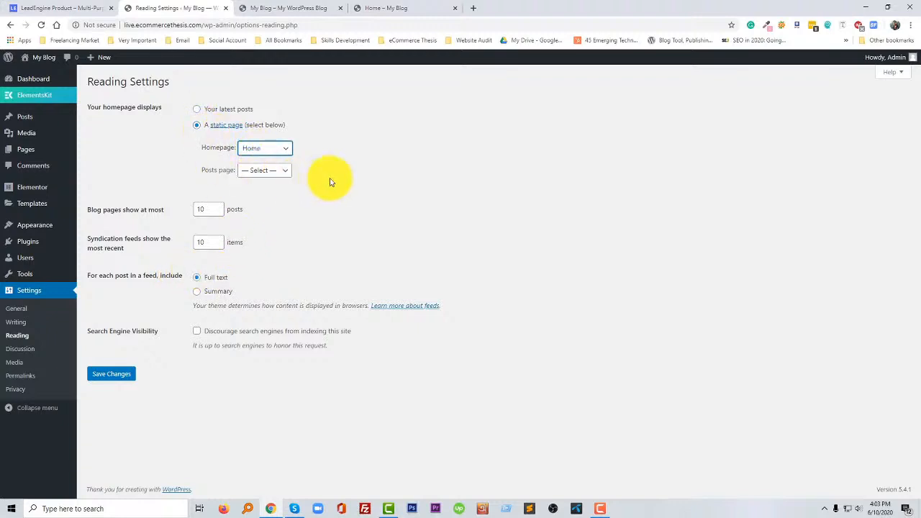
left_click(111, 374)
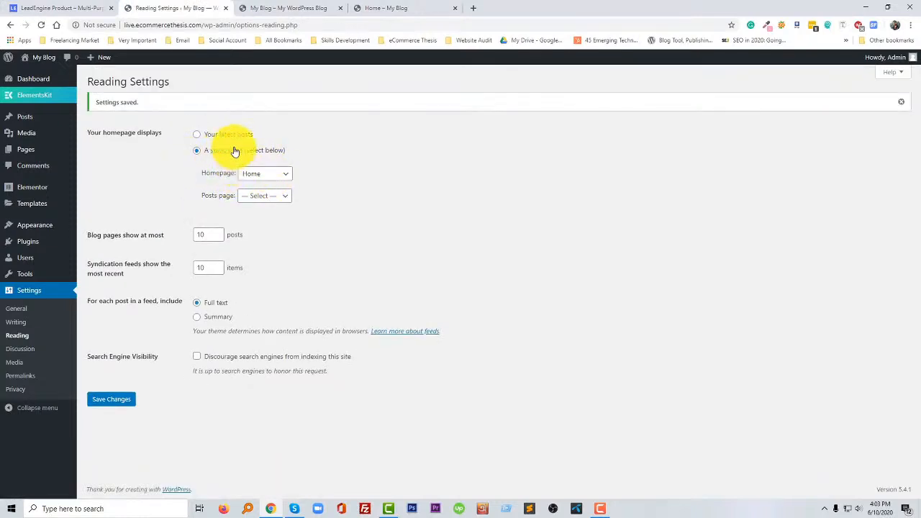
- Check the site's root address without the home/ part against the earlier My Blog front end to verify the static homepage
left_click(422, 7)
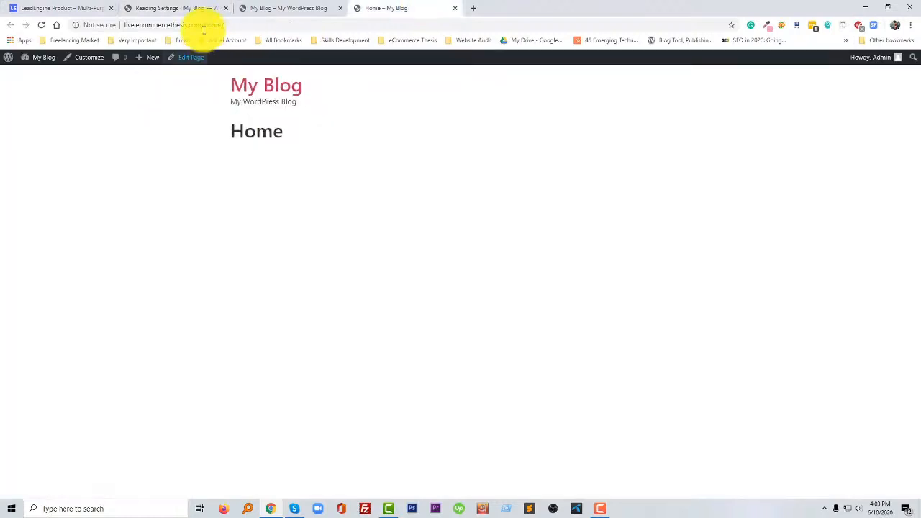
left_click(230, 26)
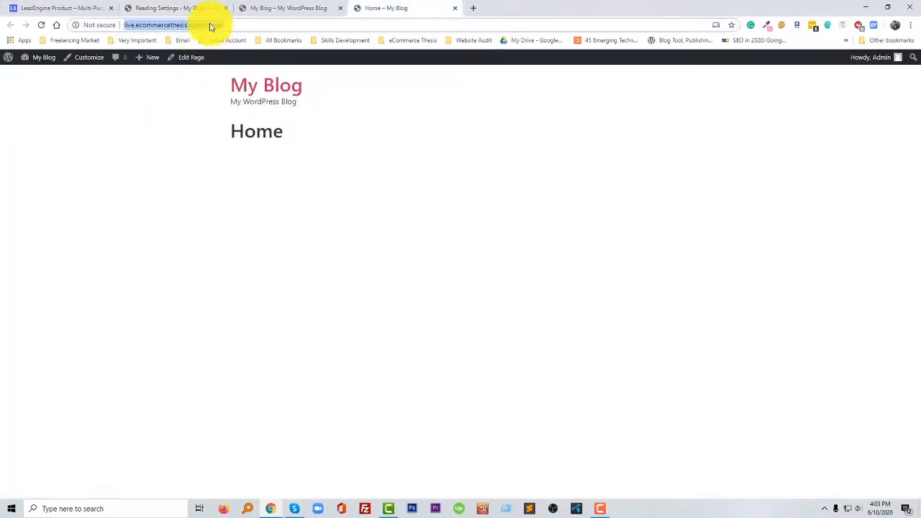
left_click(207, 25)
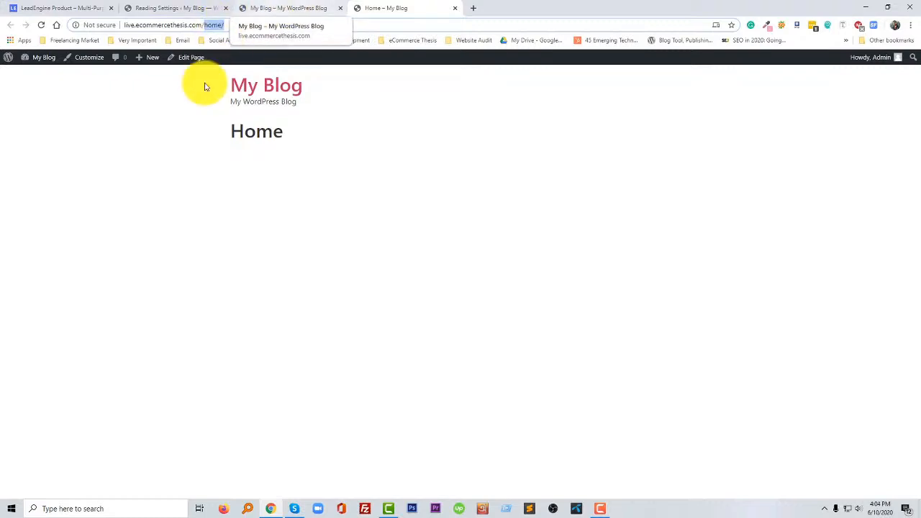
key("BackSpace")
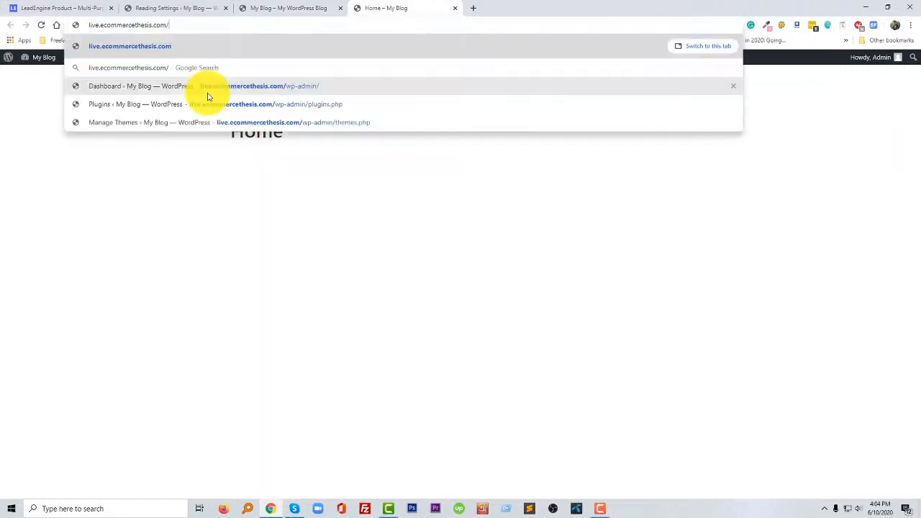
key("Return")
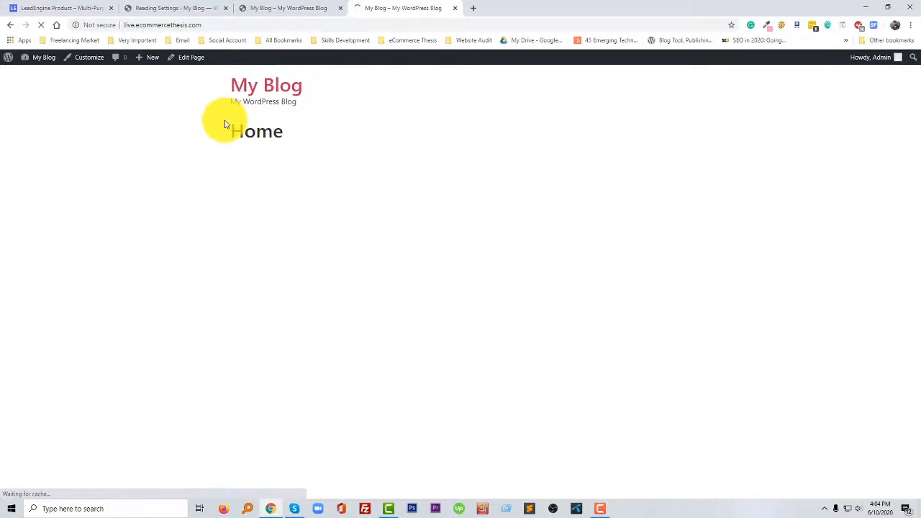
left_click(267, 4)
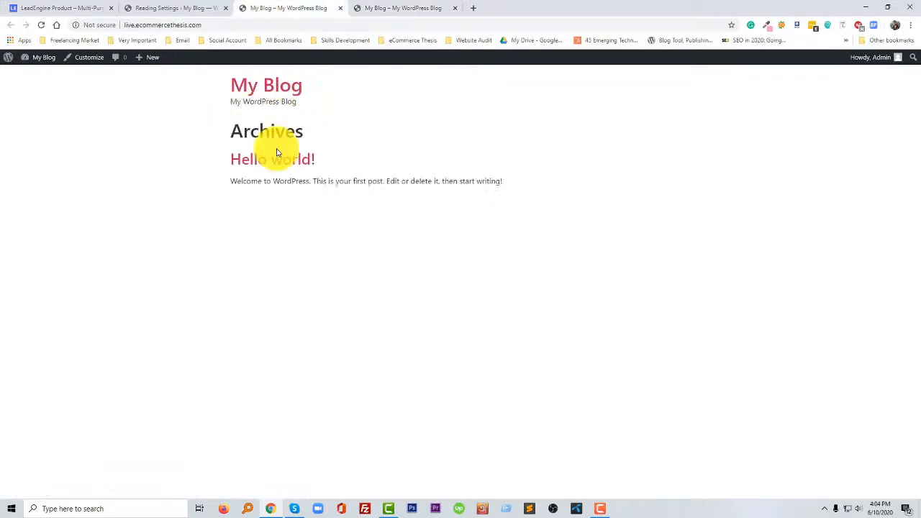
- Go to the menu management page in the WordPress admin and save the Main Manu menu
left_click(181, 8)
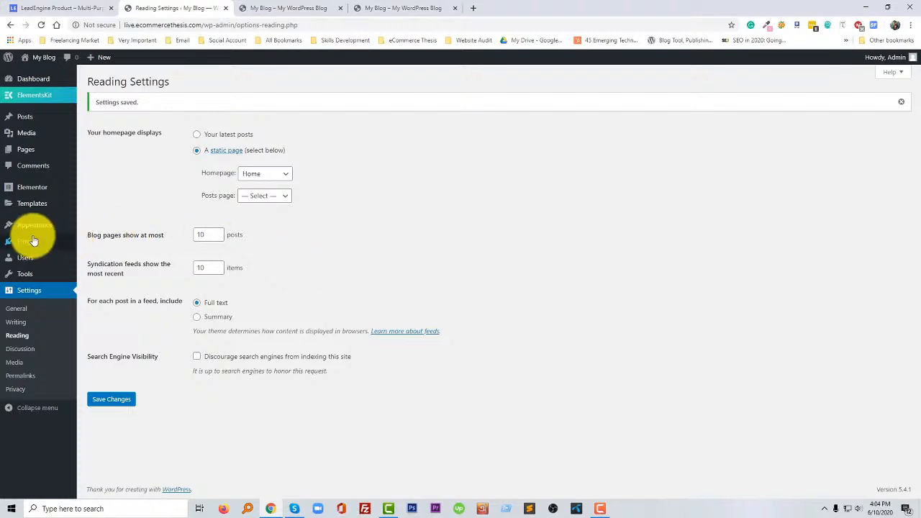
mouse_move(36, 228)
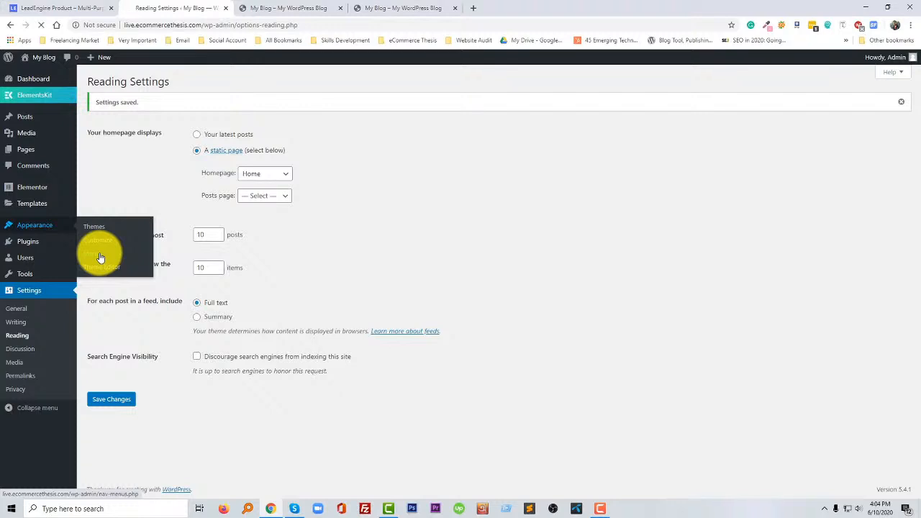
left_click(102, 257)
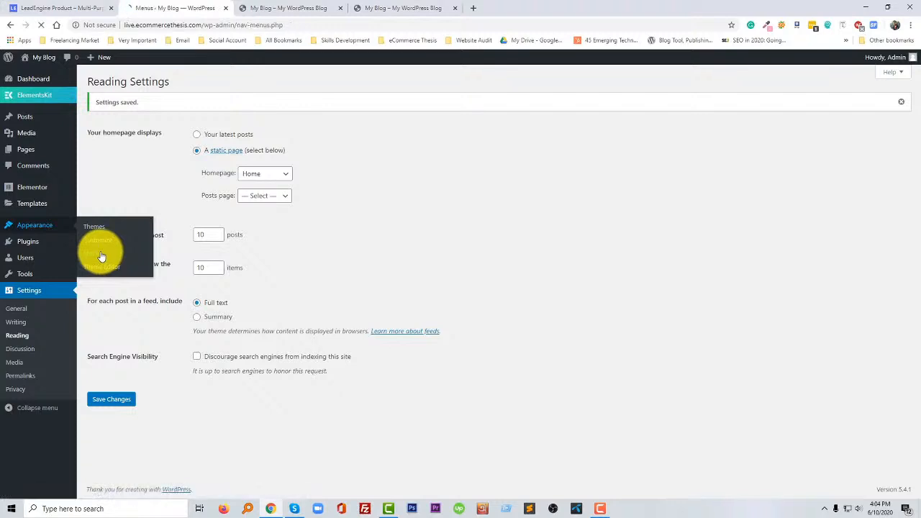
left_click(597, 505)
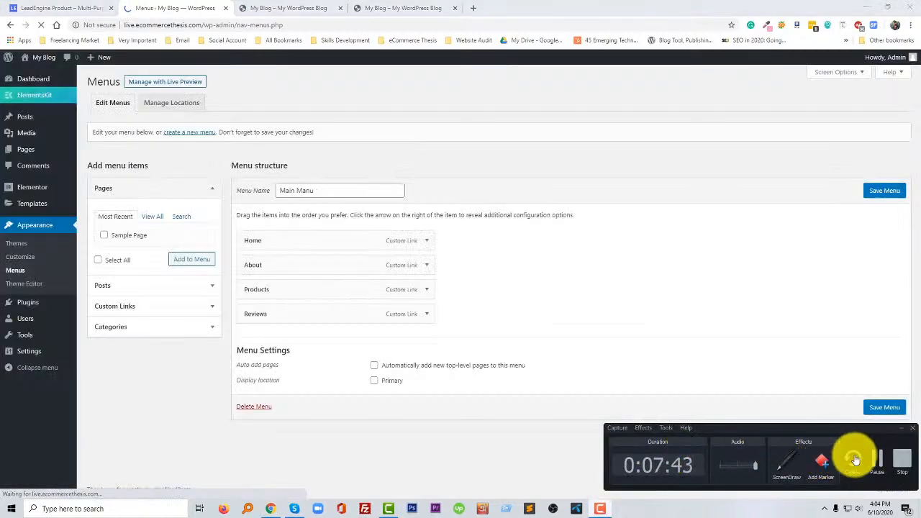
left_click(877, 457)
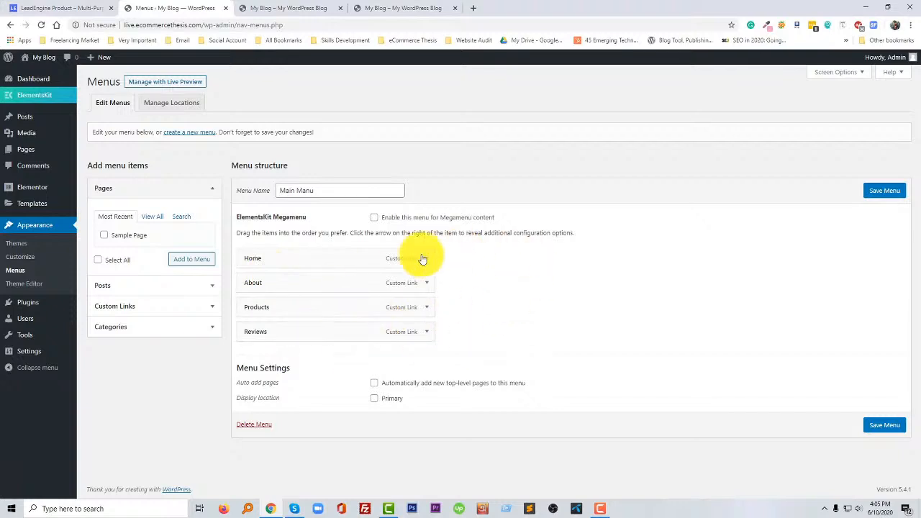
left_click(880, 426)
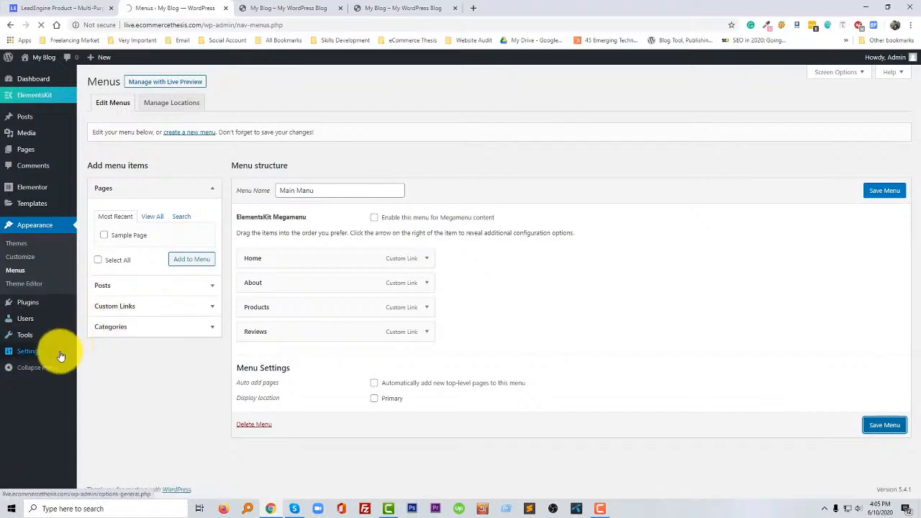
mouse_move(62, 356)
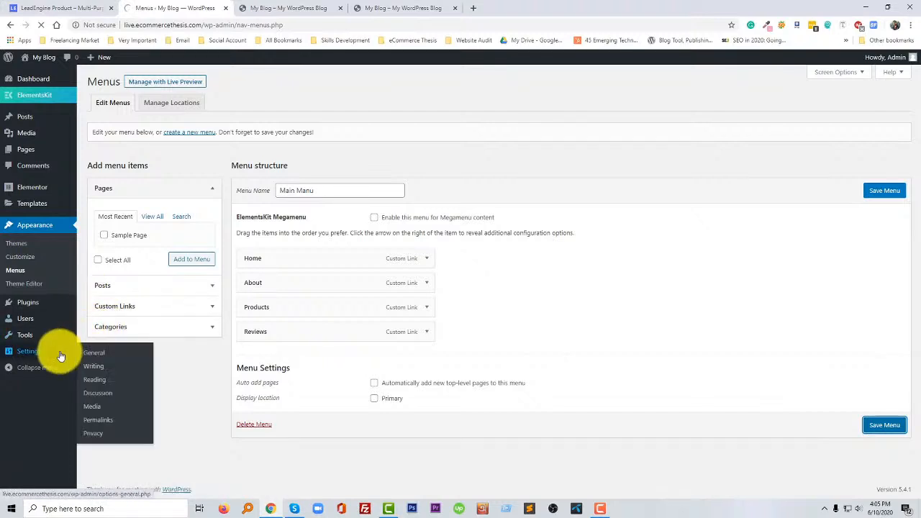
- Open the Home page for editing from the site's front end and launch it in Elementor
left_click(388, 8)
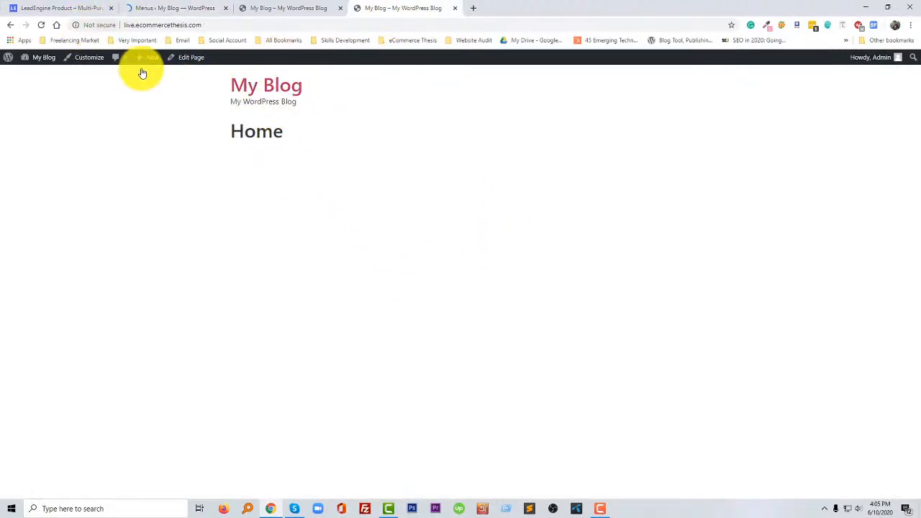
left_click(193, 58)
left_click_drag(391, 8, 278, 10)
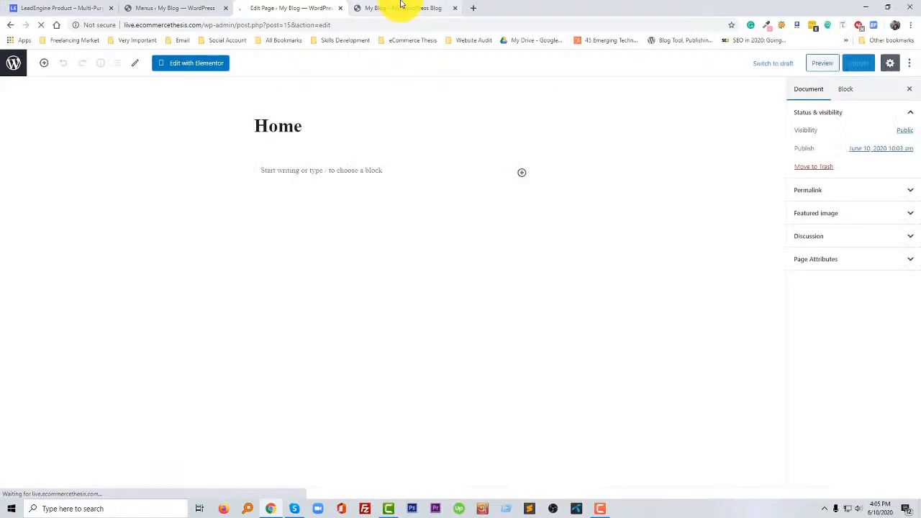
left_click(188, 66)
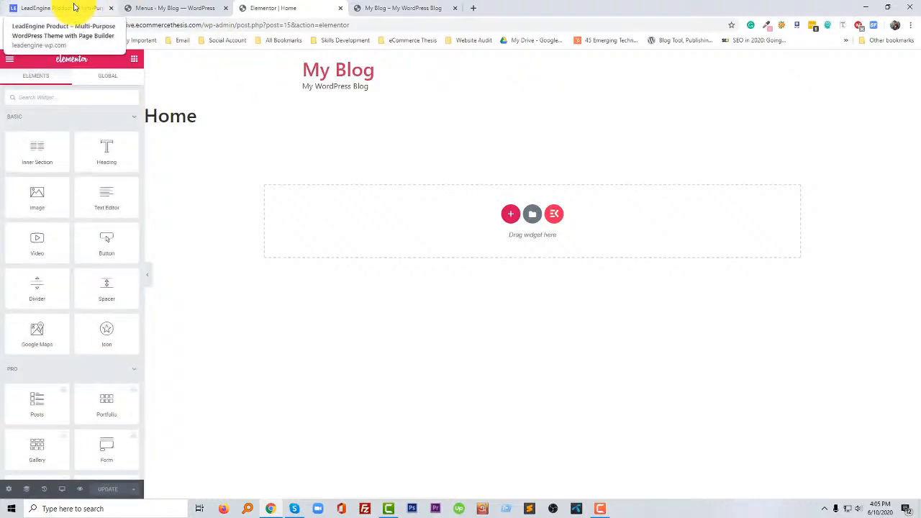
- In the Home page's Elementor settings, hide the title and set the page layout to Elementor Canvas
left_click(9, 490)
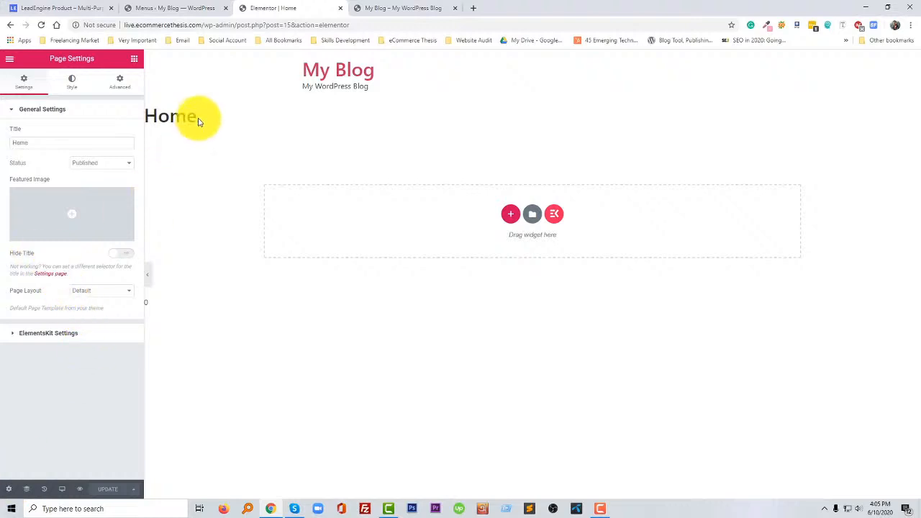
left_click_drag(199, 121, 154, 120)
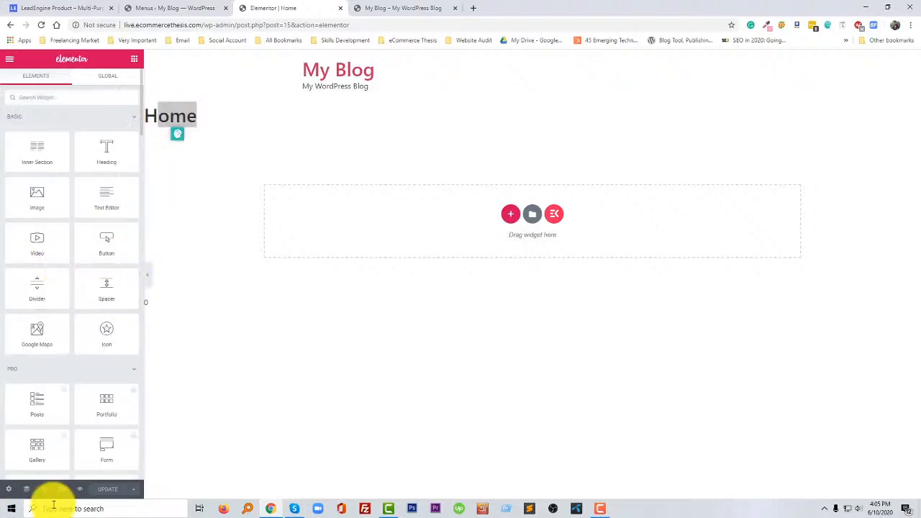
left_click(9, 489)
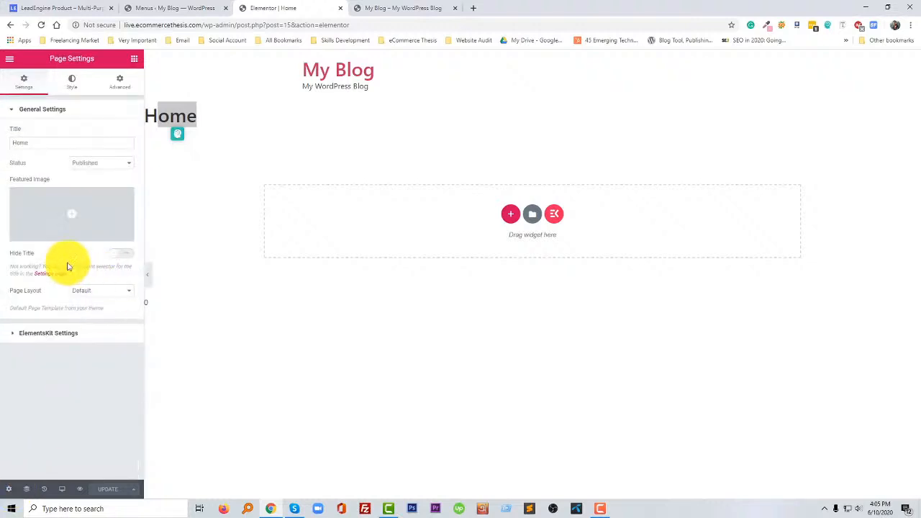
left_click(123, 255)
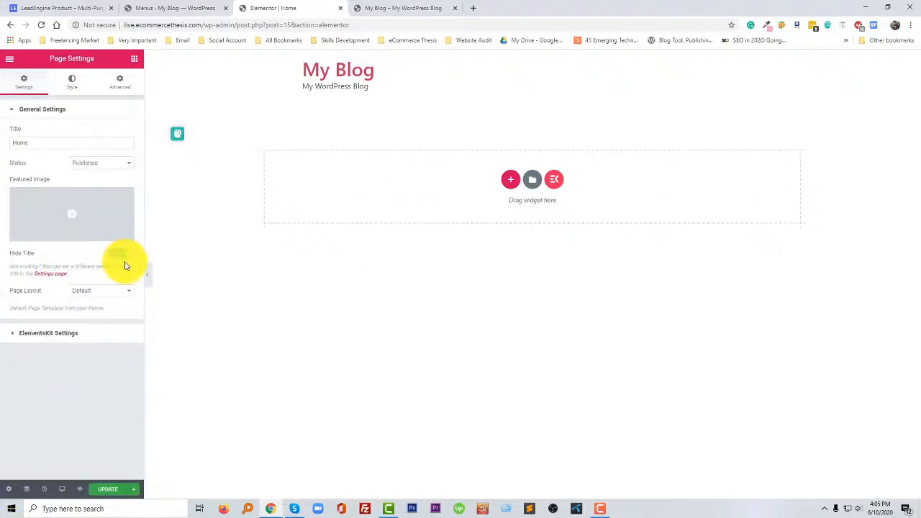
left_click(116, 291)
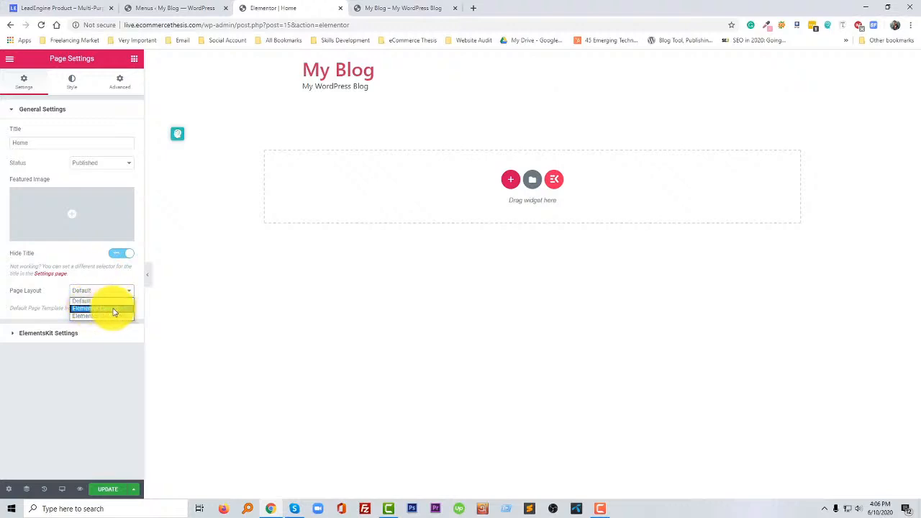
left_click(115, 309)
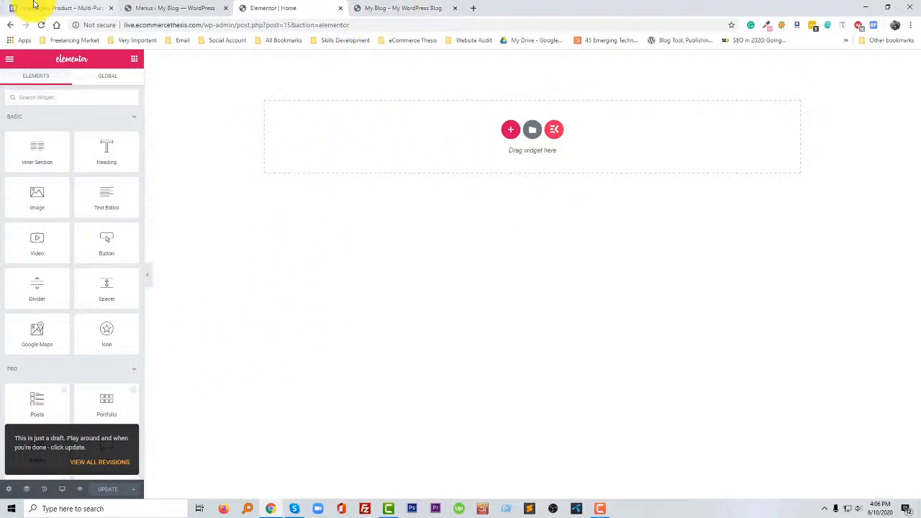
- Place the LeadEngine reference tab directly beside the Elementor editor tab and show the reference page
left_click_drag(33, 4, 195, 7)
left_click(265, 6)
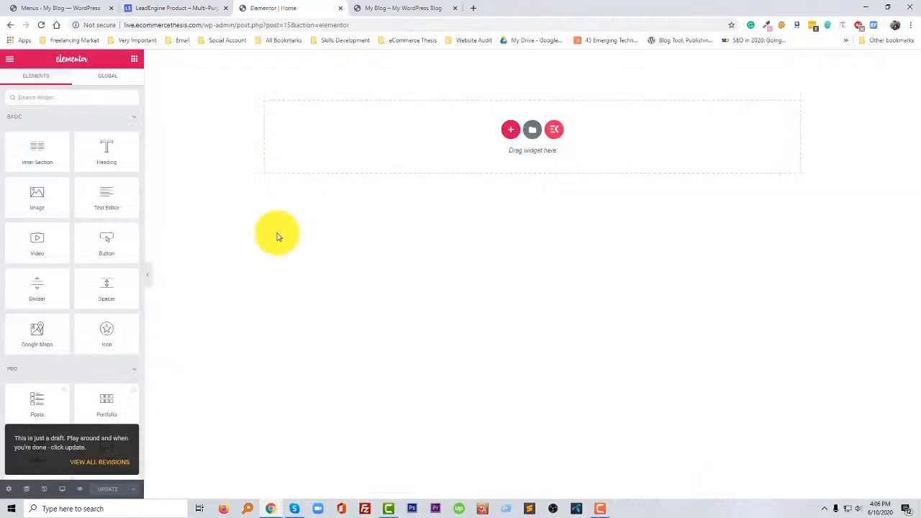
left_click(161, 7)
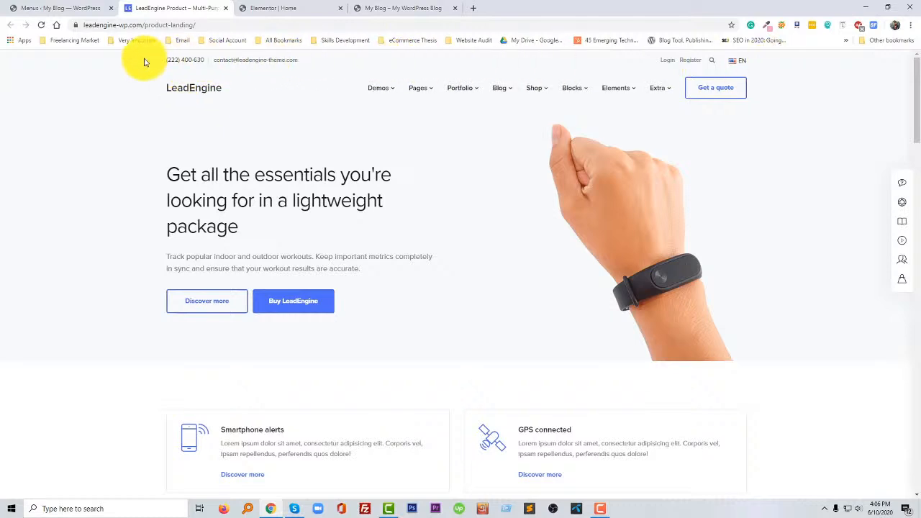
- Capture the LeadEngine page's header, from the contact bar through the navigation row, as a 1235x103 screenshot and copy it
left_click(824, 508)
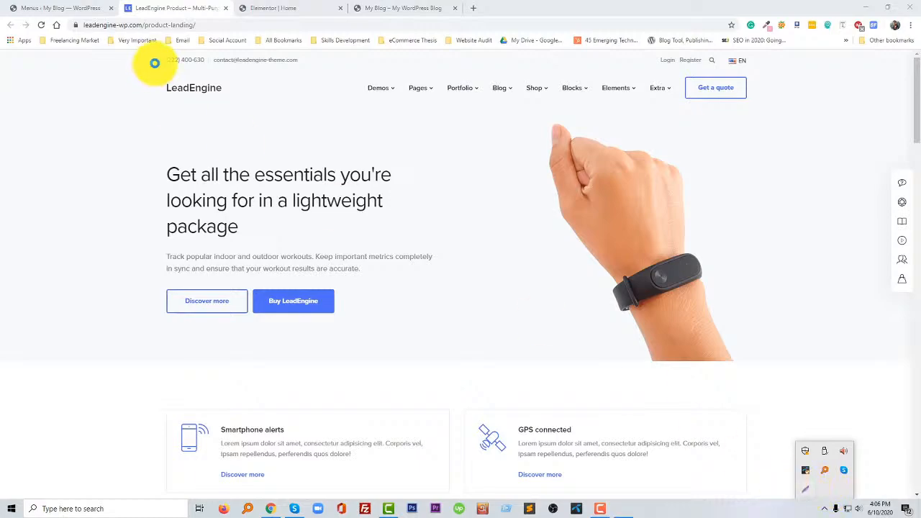
key("Print")
left_click_drag(158, 52, 752, 102)
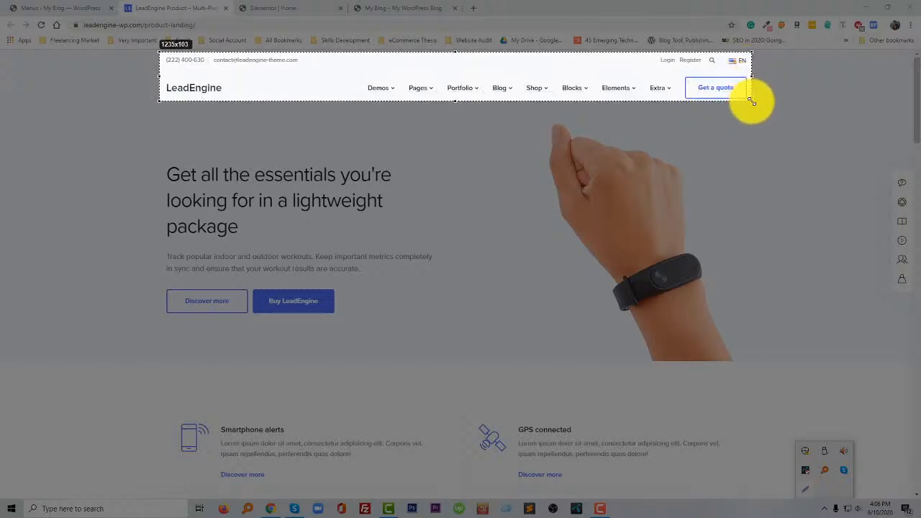
left_click_drag(751, 102, 751, 102)
key("ctrl+c")
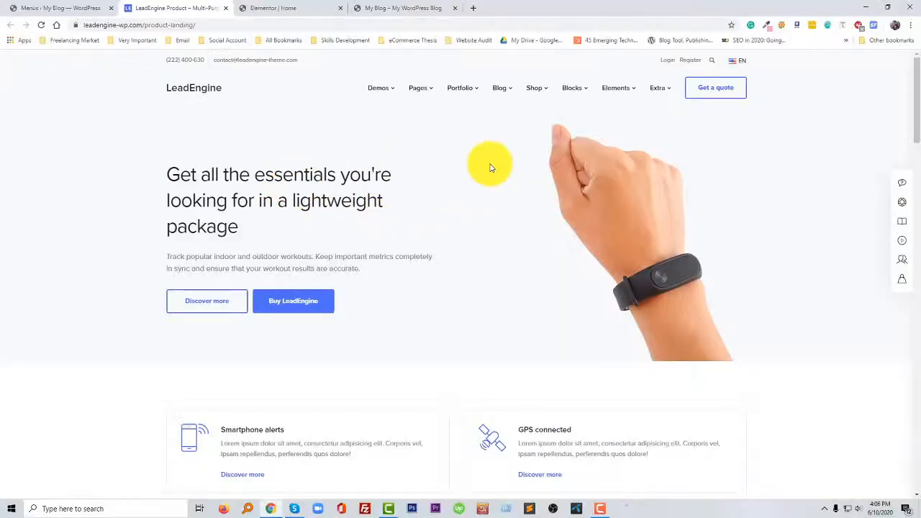
- Add a new one-column section to the Home page in Elementor and add a second column to it
left_click(273, 8)
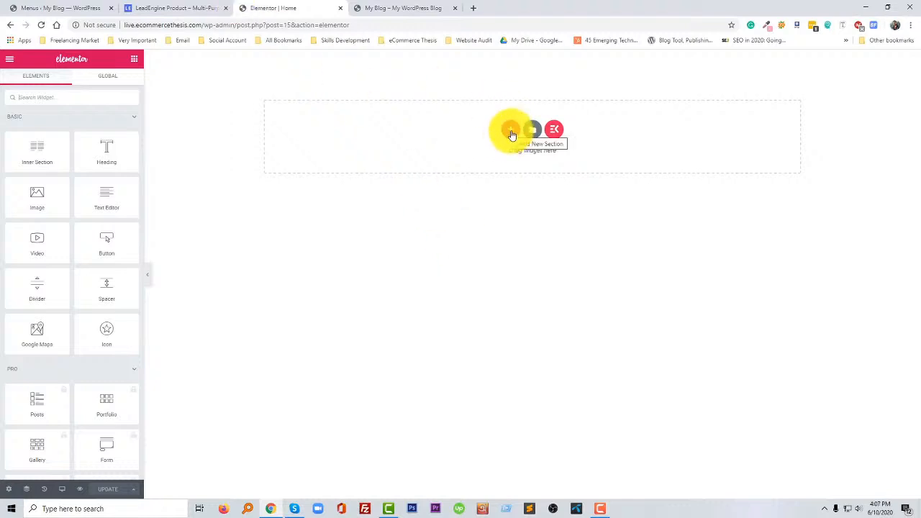
left_click(511, 133)
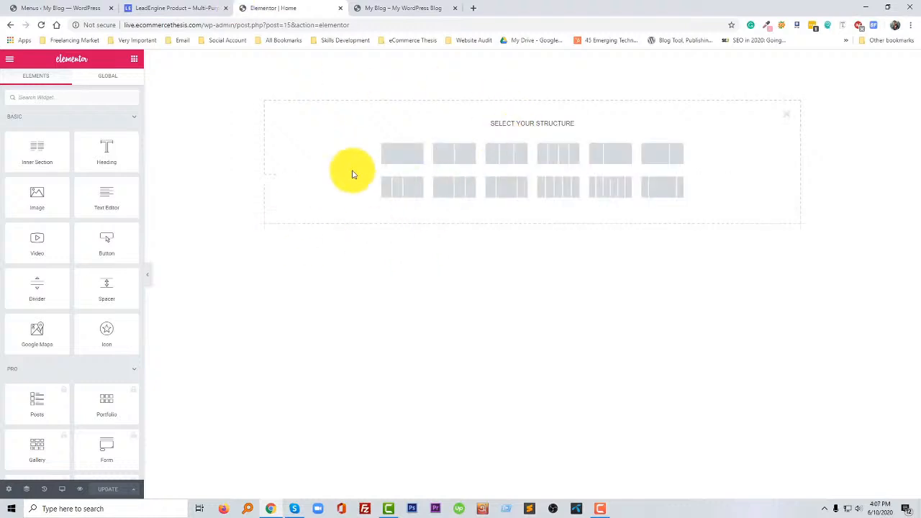
left_click(405, 154)
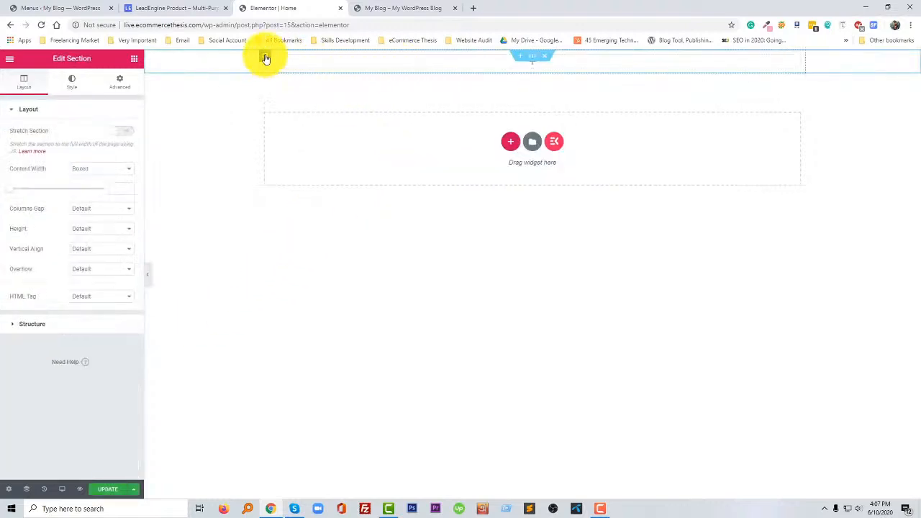
right_click(267, 57)
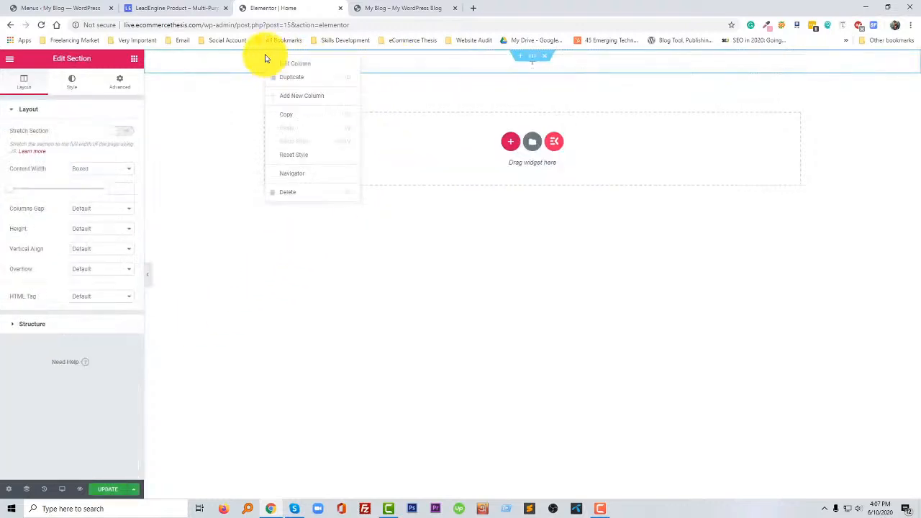
left_click(306, 95)
- Compare the contact details in the LeadEngine page's top bar with the new two-column section in Elementor
left_click(205, 8)
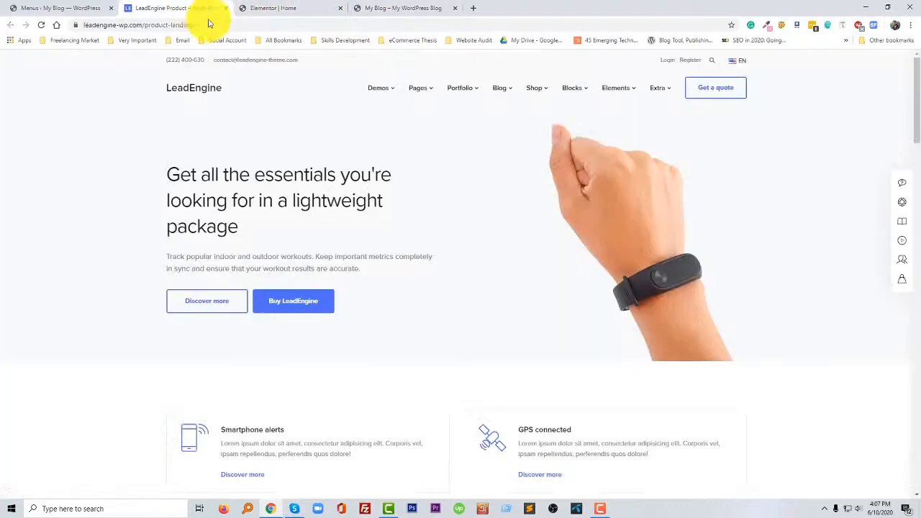
left_click_drag(166, 59, 275, 85)
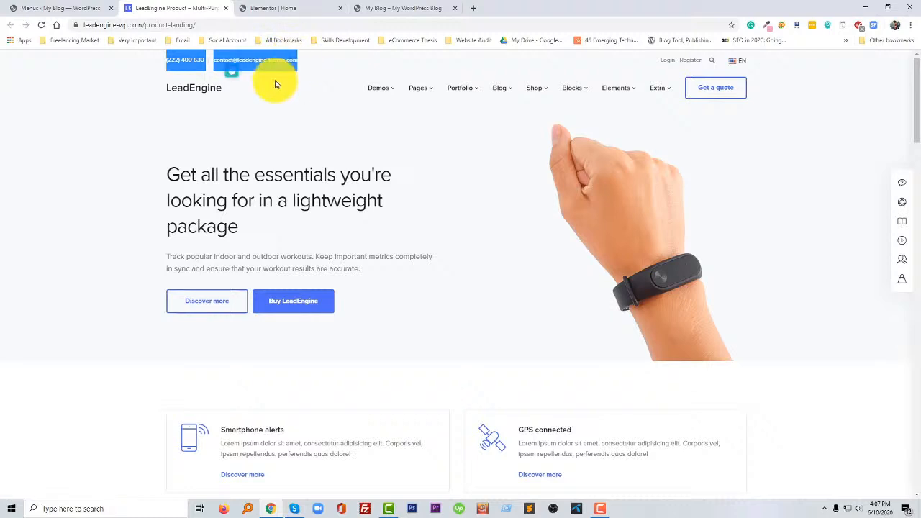
key("ctrl+Tab")
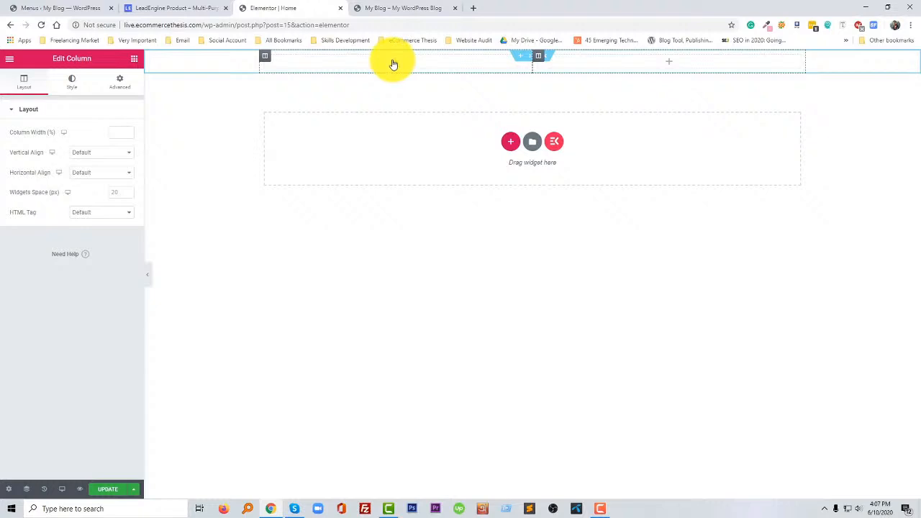
left_click(200, 6)
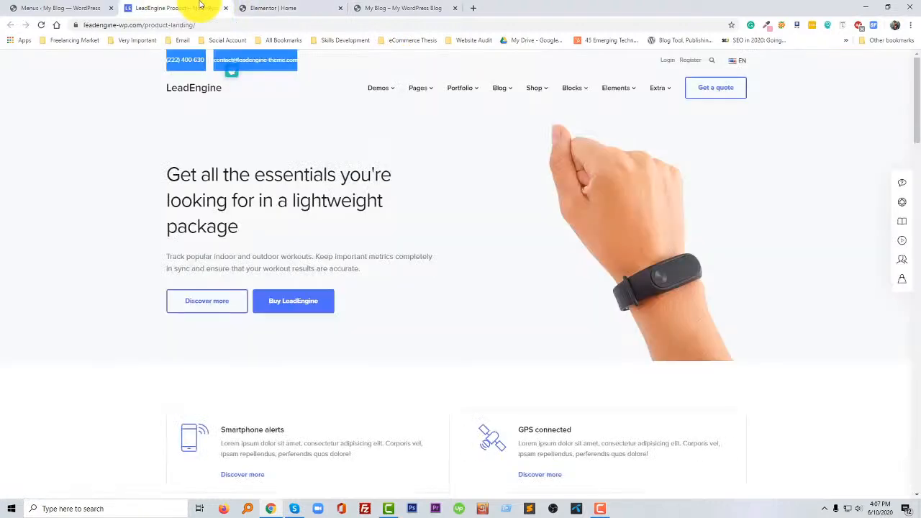
- Return to the Elementor editor and place an Inner Section in the first column of the two-column section
key("ctrl+Tab")
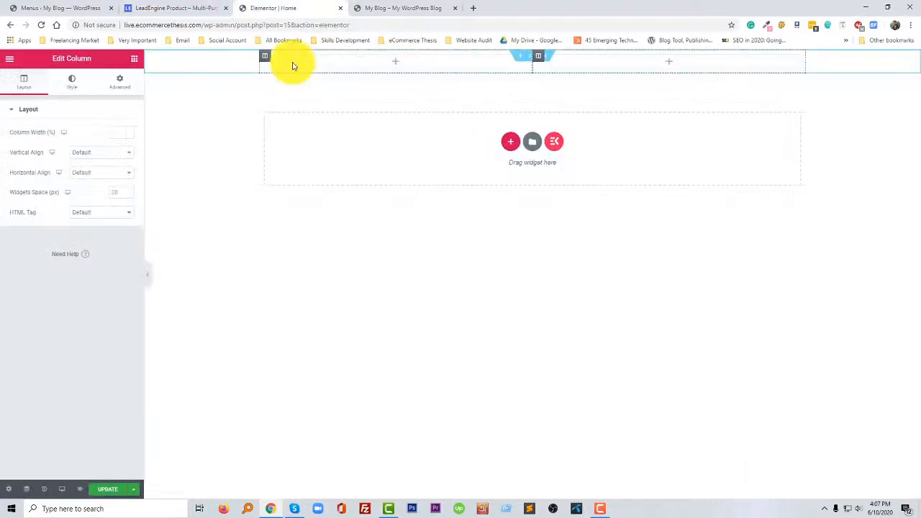
left_click(395, 62)
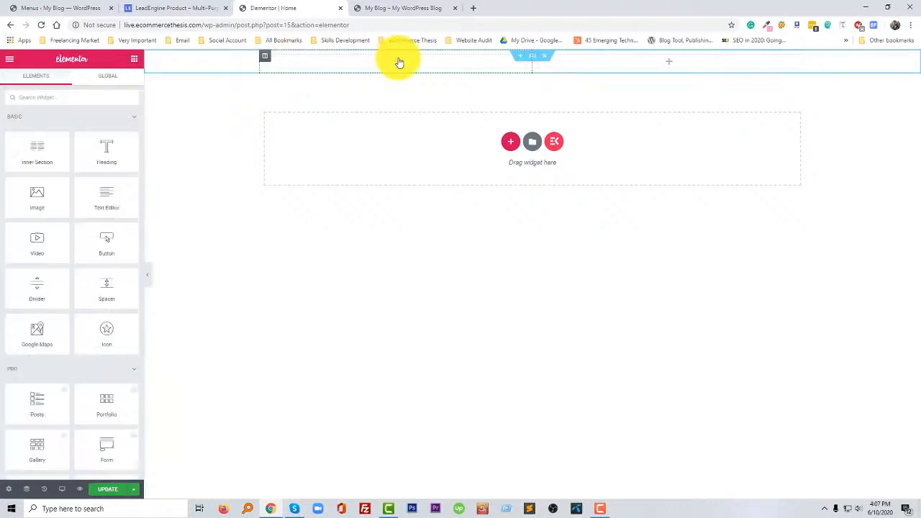
left_click_drag(37, 151, 358, 66)
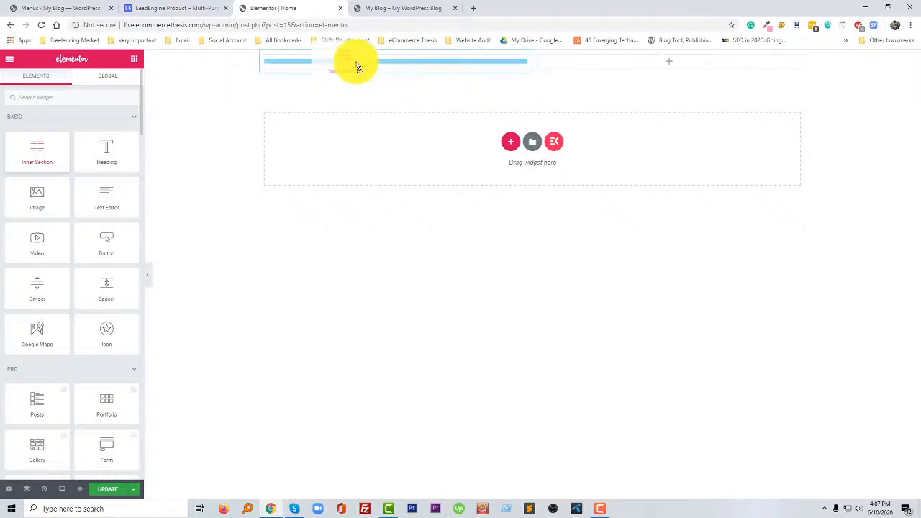
left_click_drag(357, 66, 327, 74)
left_click(330, 73)
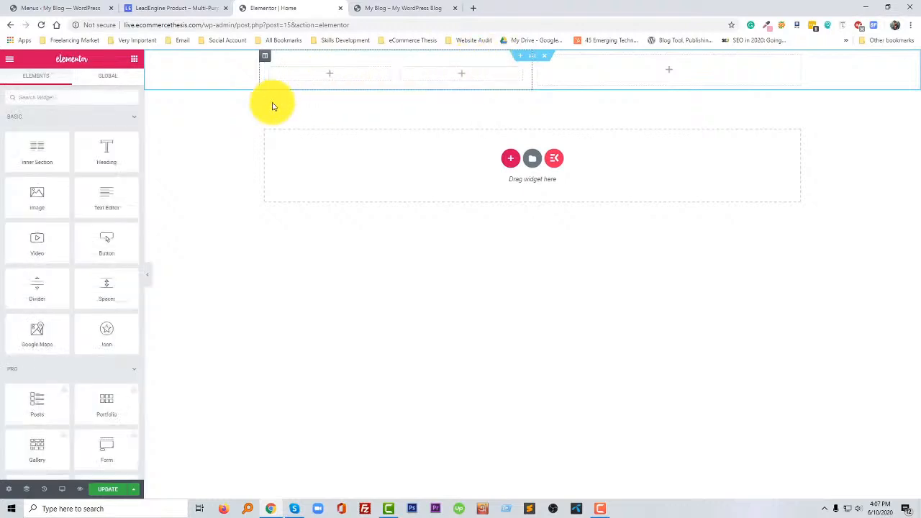
scroll(95, 235, "down", 1)
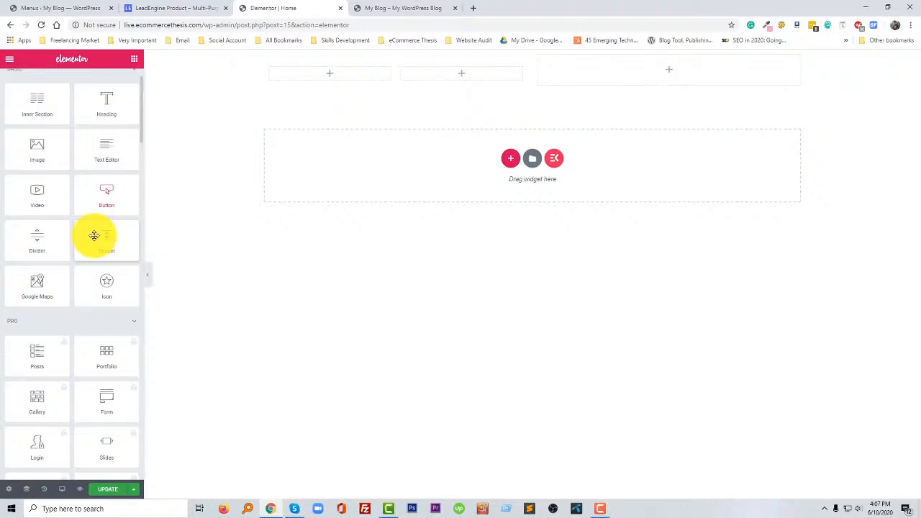
scroll(97, 241, "down", 4)
scroll(86, 201, "up", 5)
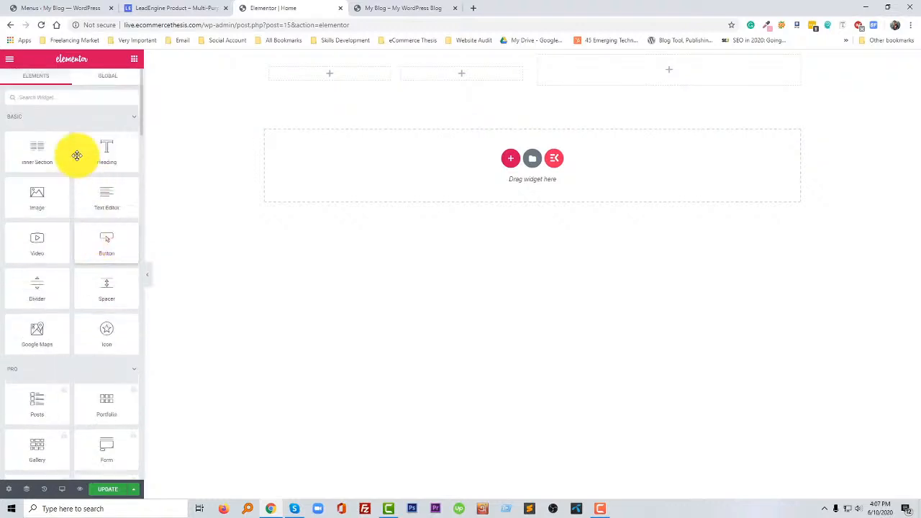
left_click(77, 101)
type("h")
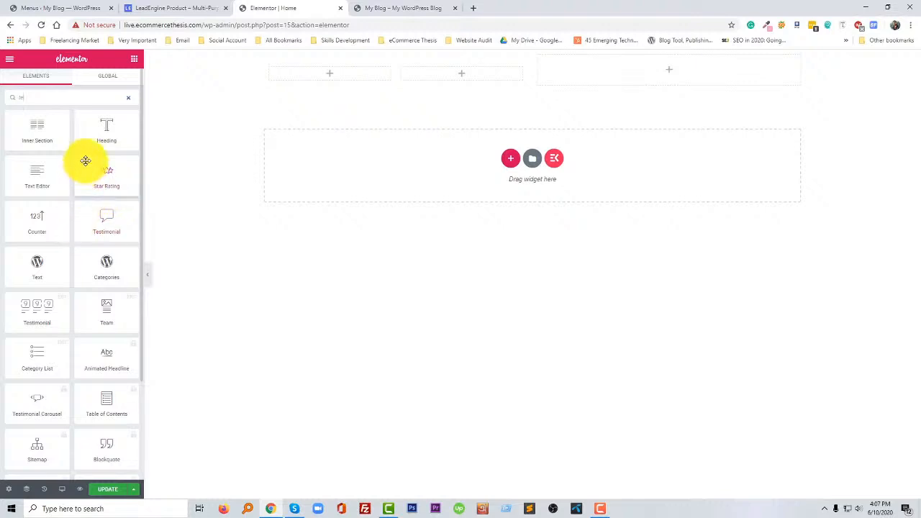
left_click(153, 9)
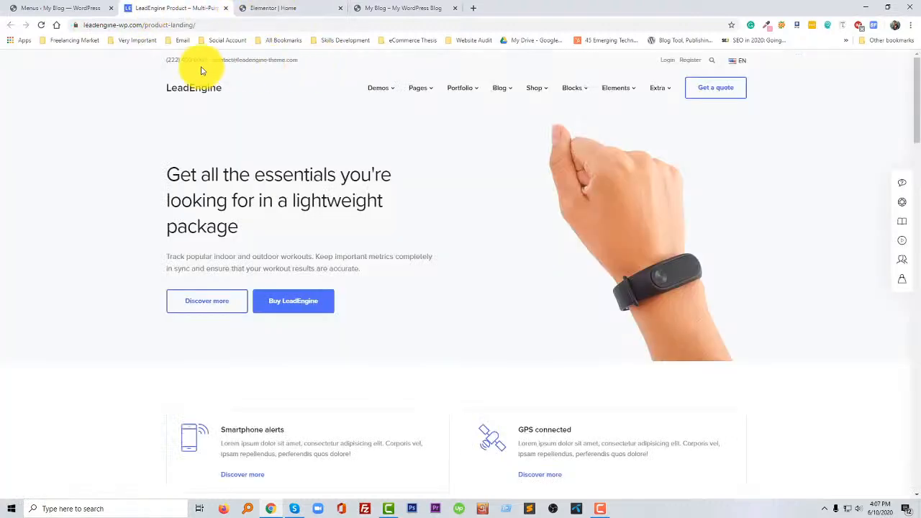
left_click(244, 8)
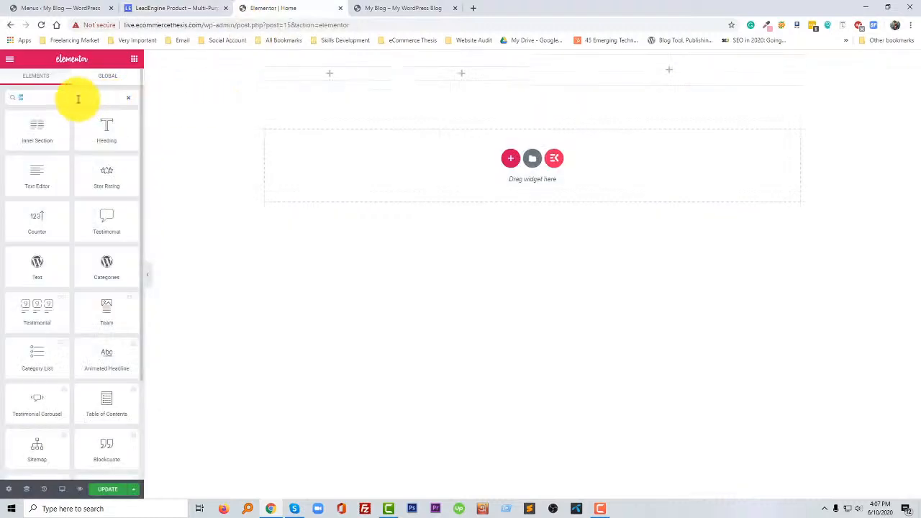
key("BackSpace")
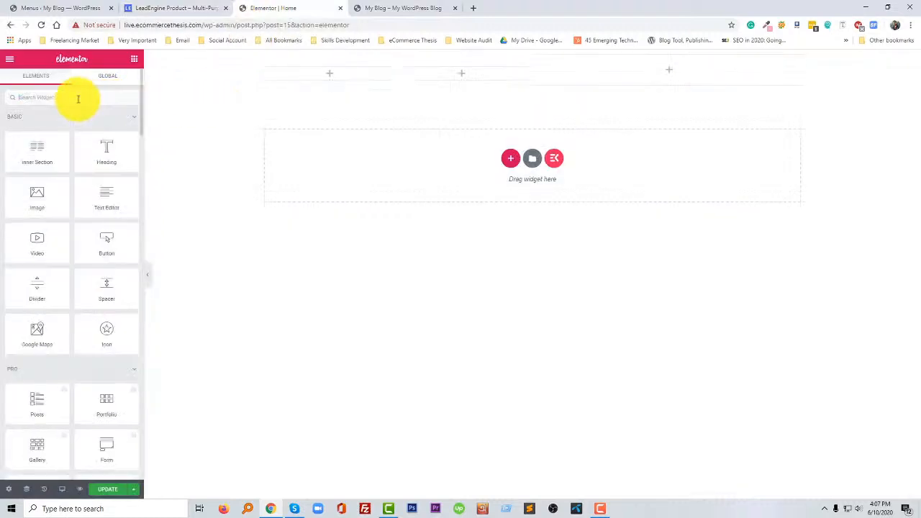
- Find the Icon List widget by searching for "ico" and place it in the first column of the inner section
type("ic")
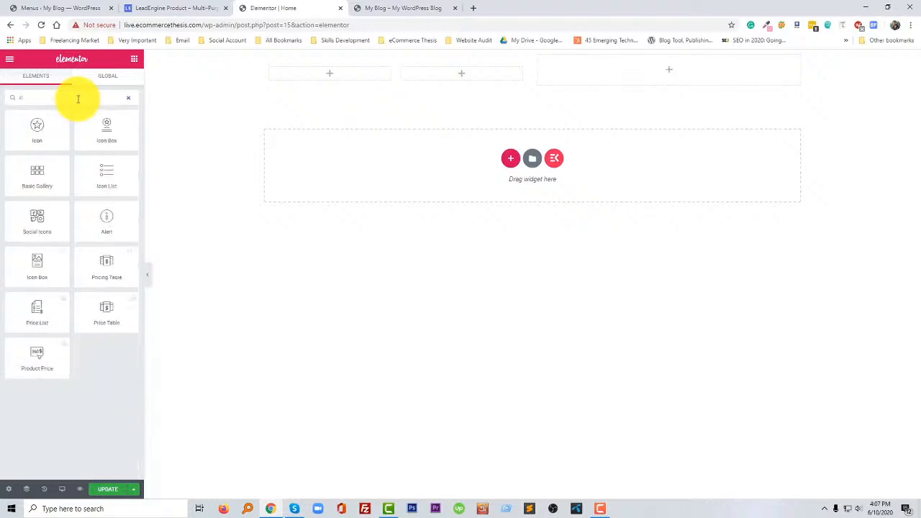
type("o")
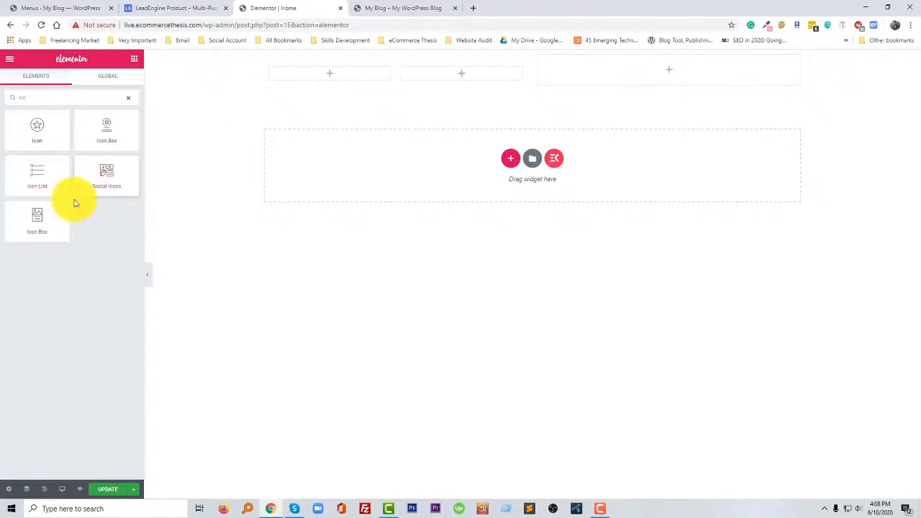
left_click_drag(48, 183, 45, 180)
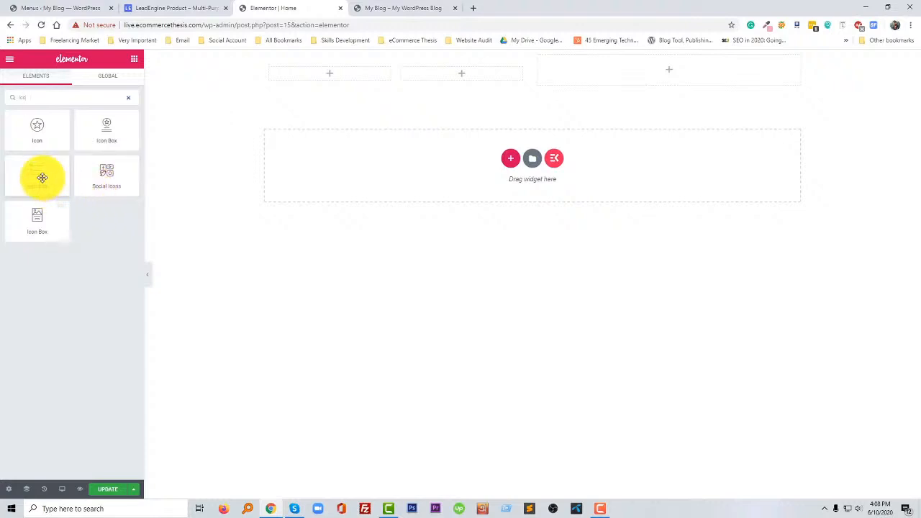
left_click_drag(38, 178, 310, 82)
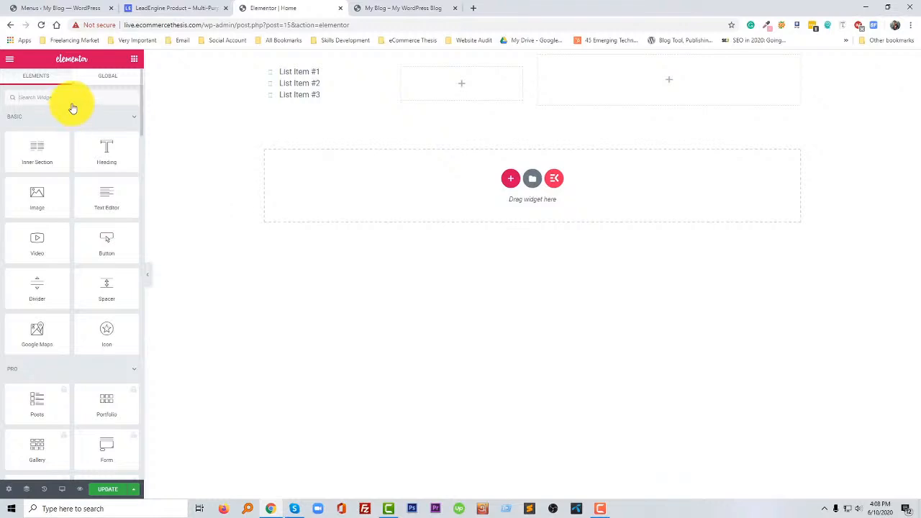
- Open the new icon list for editing and delete List Item #2 and List Item #3
left_click(75, 97)
type("icon")
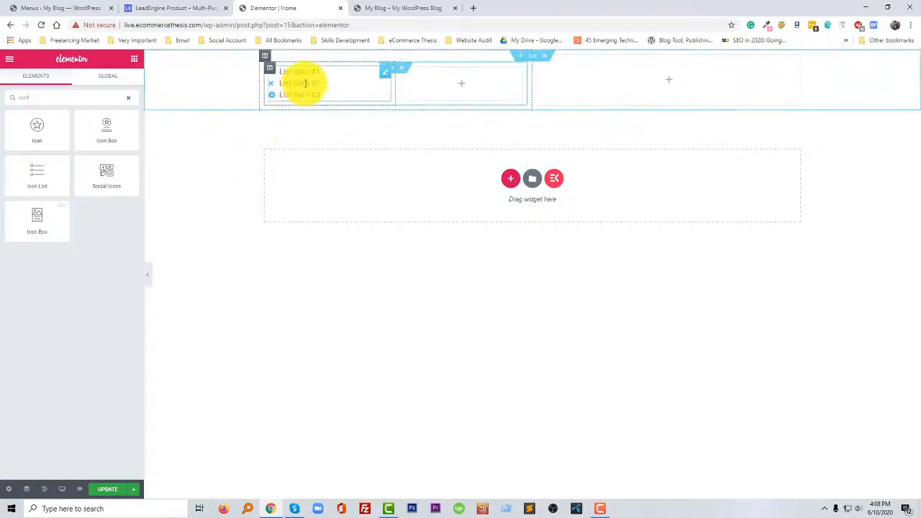
left_click(390, 68)
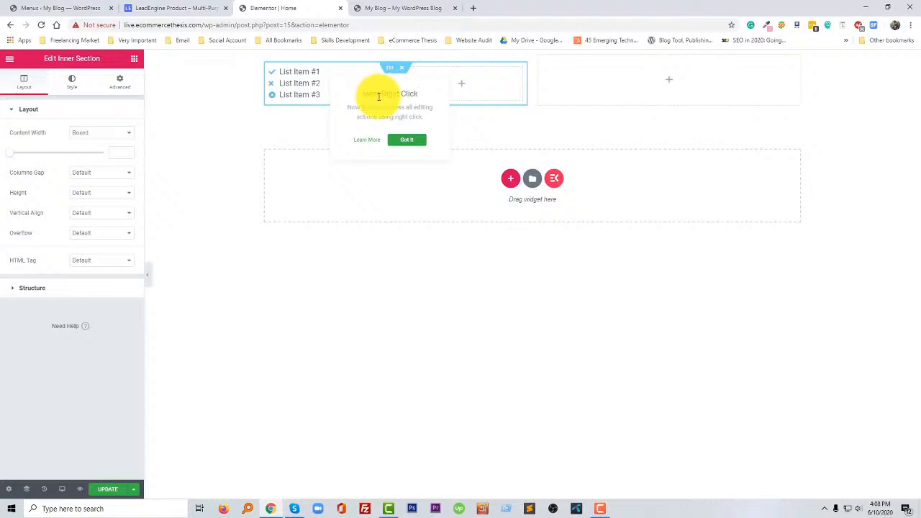
left_click(305, 84)
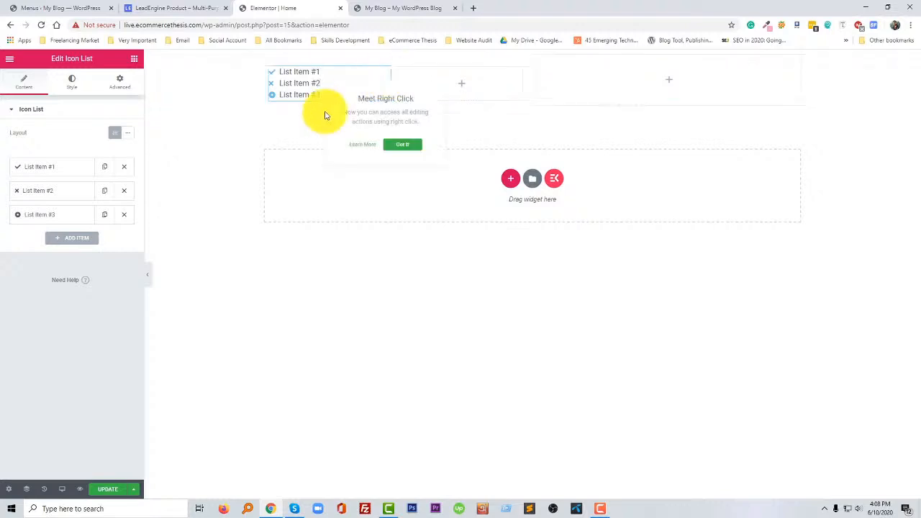
left_click(124, 190)
left_click(123, 193)
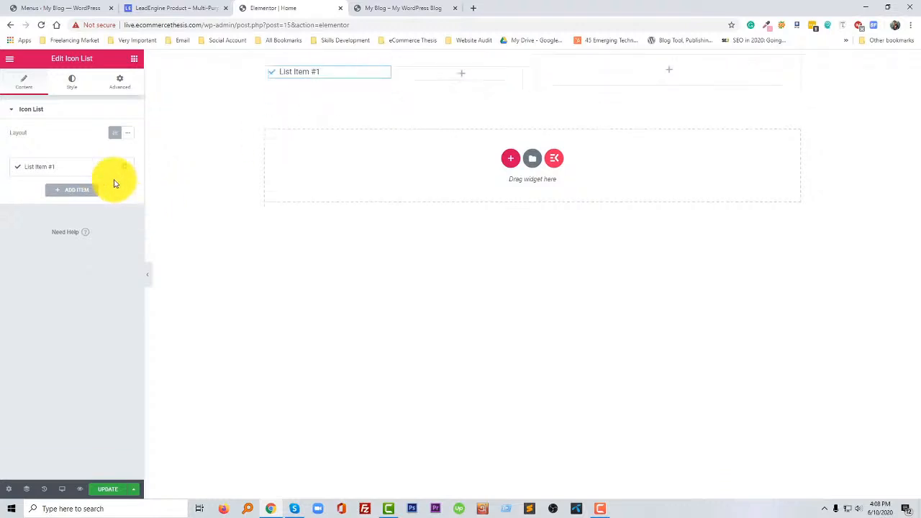
- Replace the remaining list item's text with the contact phone number copied from the LeadEngine top bar, leaving out the e-mail address
left_click(74, 167)
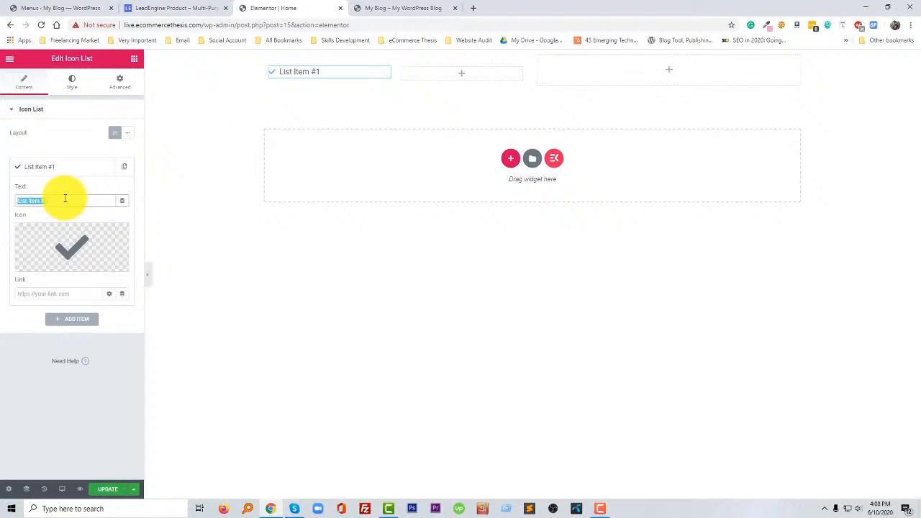
key("ctrl+v")
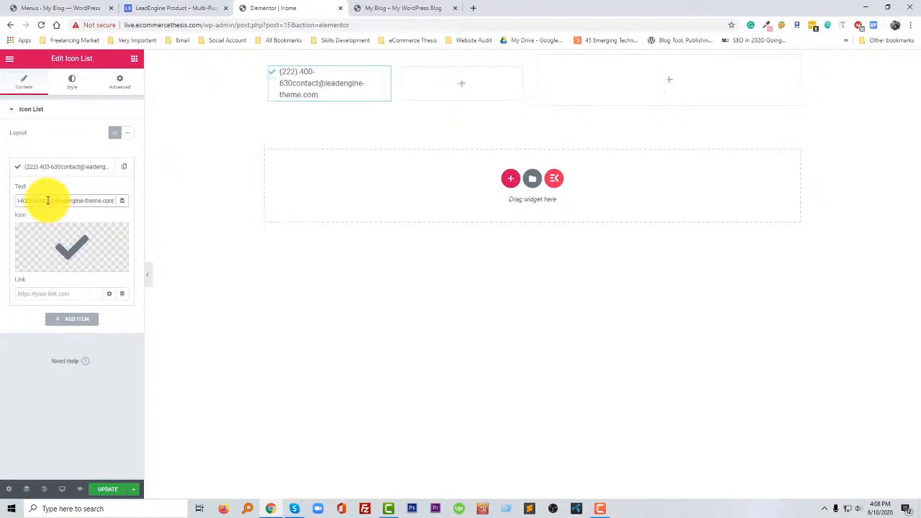
left_click_drag(30, 200, 156, 202)
key("BackSpace")
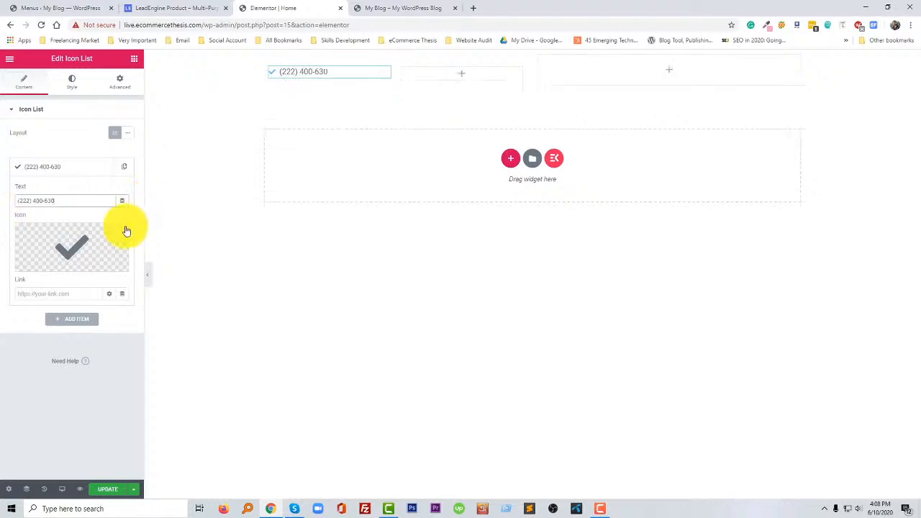
- Change the phone list item's icon to the outlined ringing phone found by searching the icon library for "phone"
left_click(68, 240)
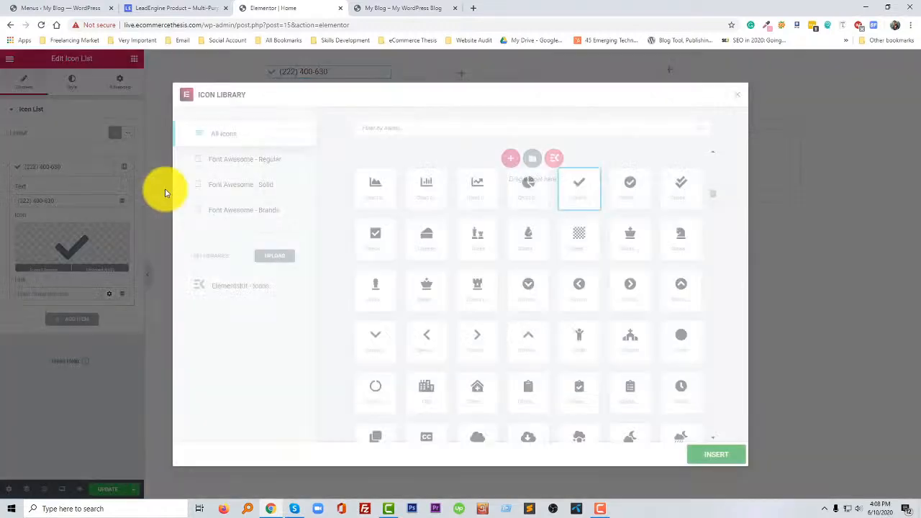
left_click(392, 131)
type("phone")
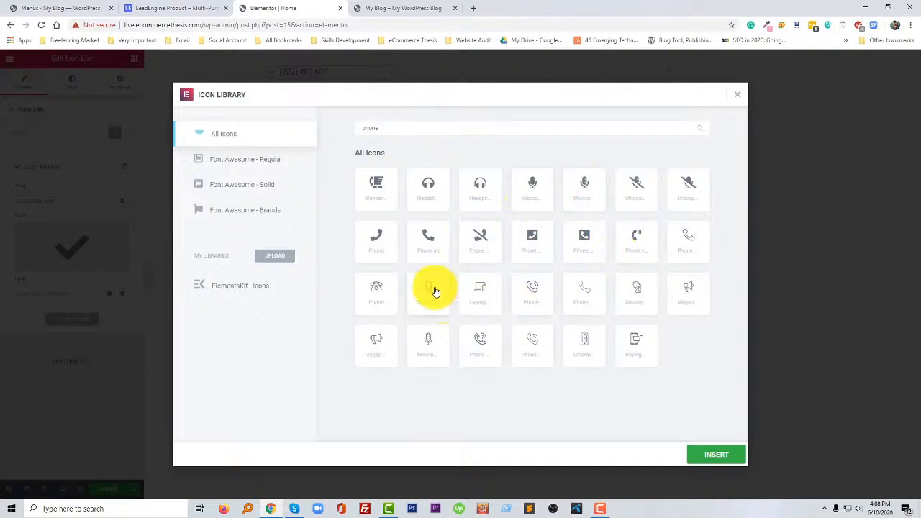
left_click(540, 339)
left_click(717, 454)
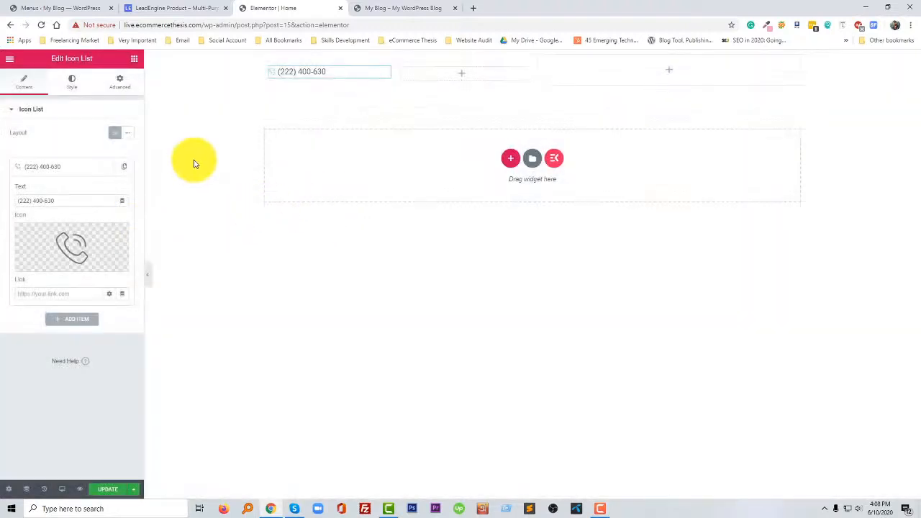
- Check the LeadEngine top bar, set the icon list's icon color to the light blue preset, and open the List style settings
left_click(171, 7)
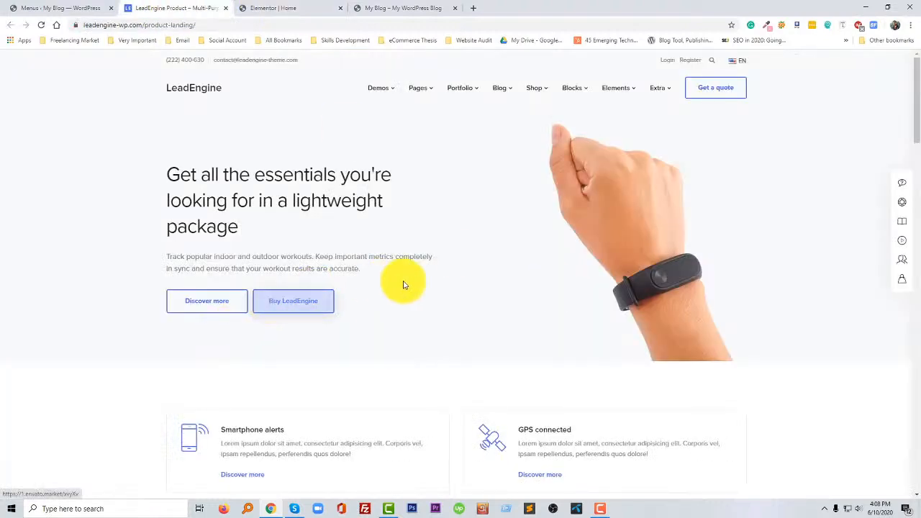
left_click(277, 8)
mouse_move(74, 246)
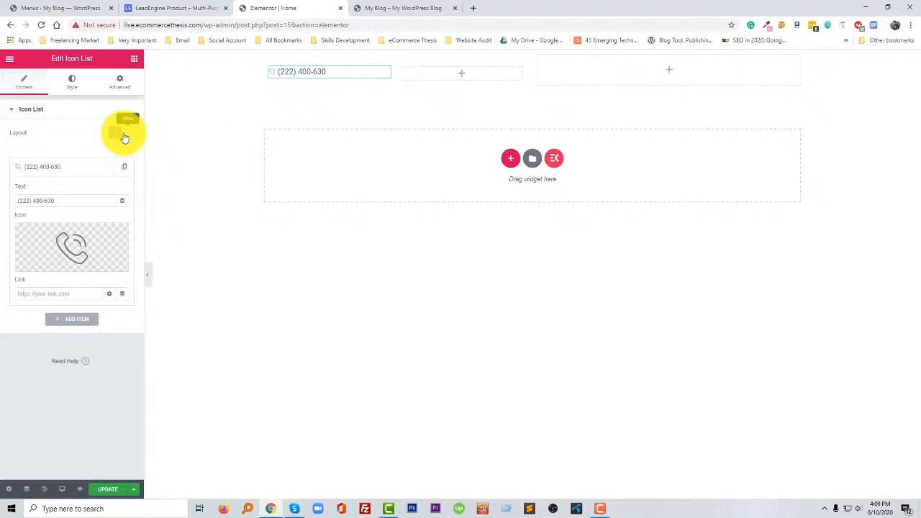
left_click(72, 85)
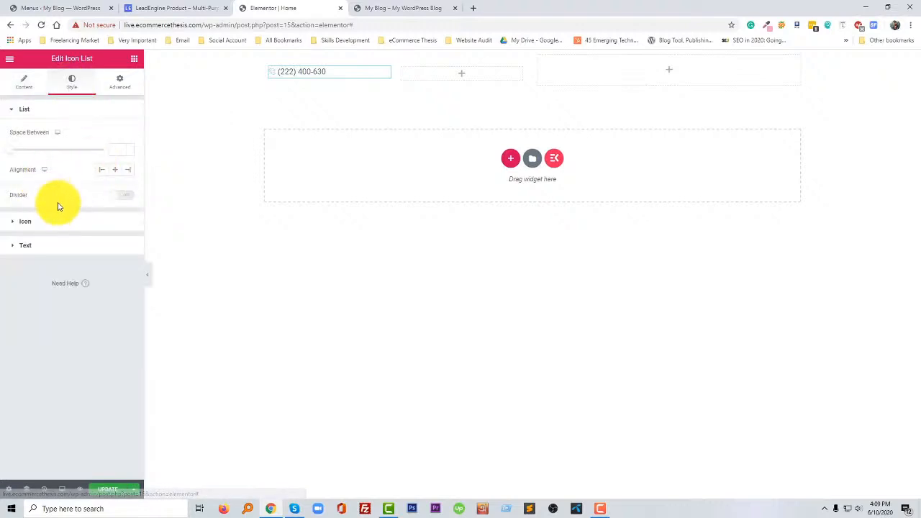
left_click(39, 223)
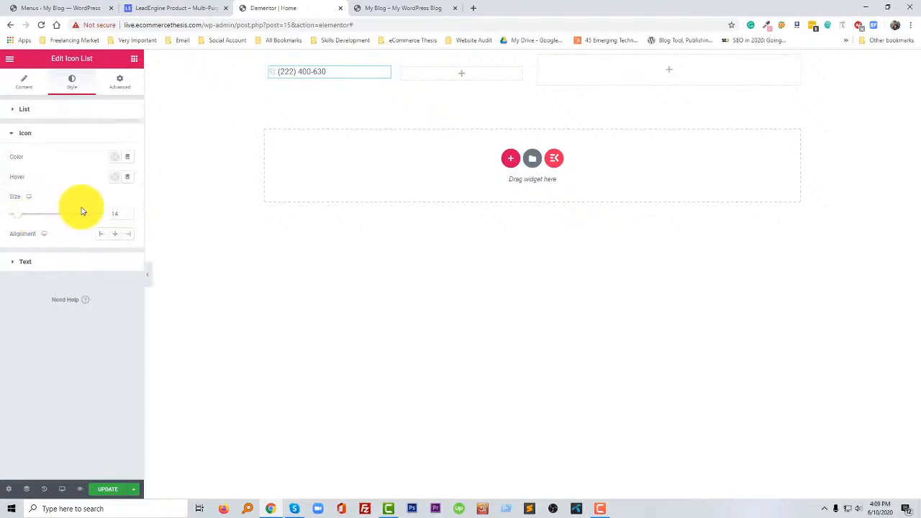
left_click(115, 156)
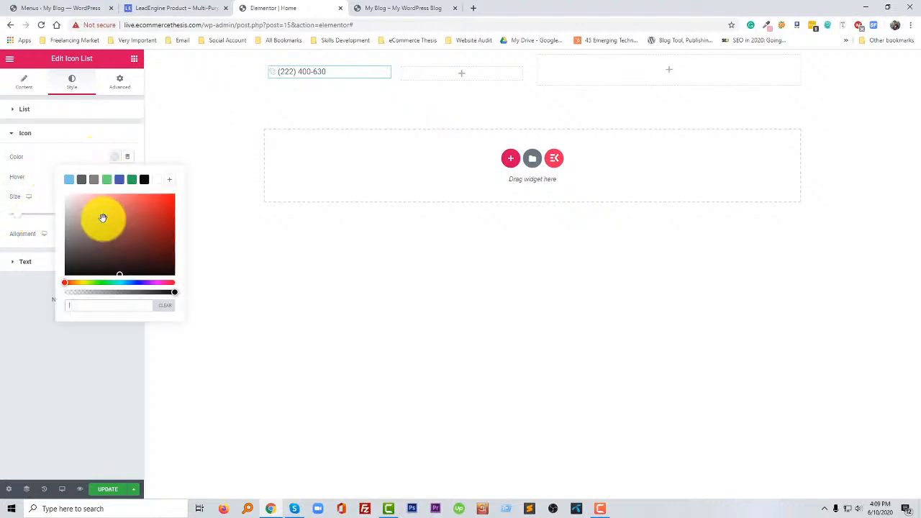
left_click(68, 179)
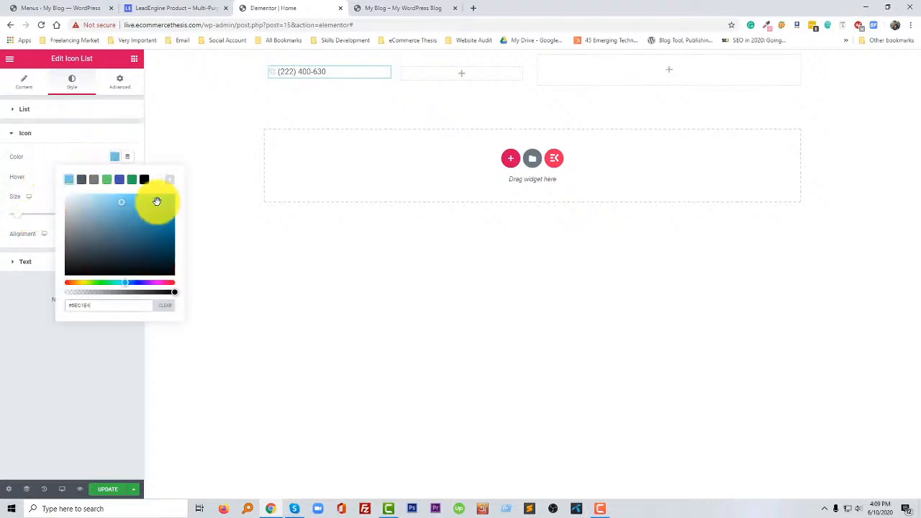
left_click_drag(158, 201, 184, 176)
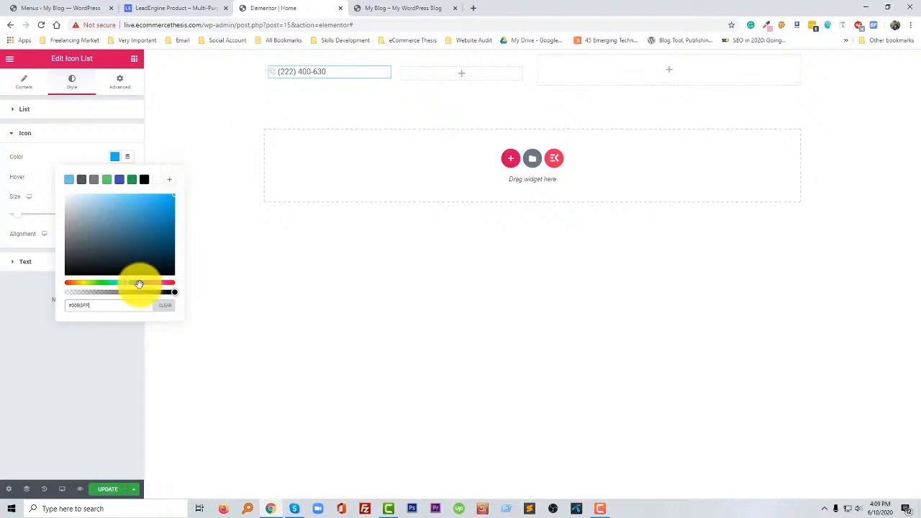
left_click_drag(139, 284, 156, 282)
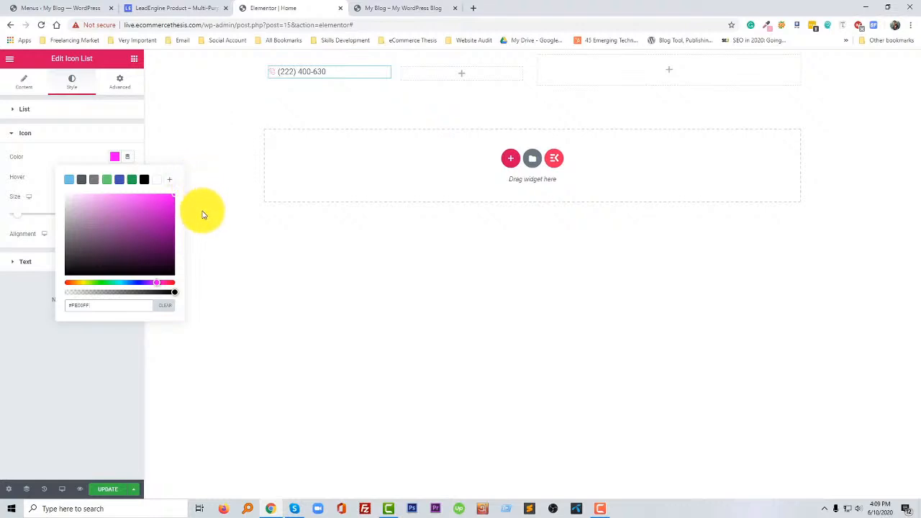
left_click(69, 181)
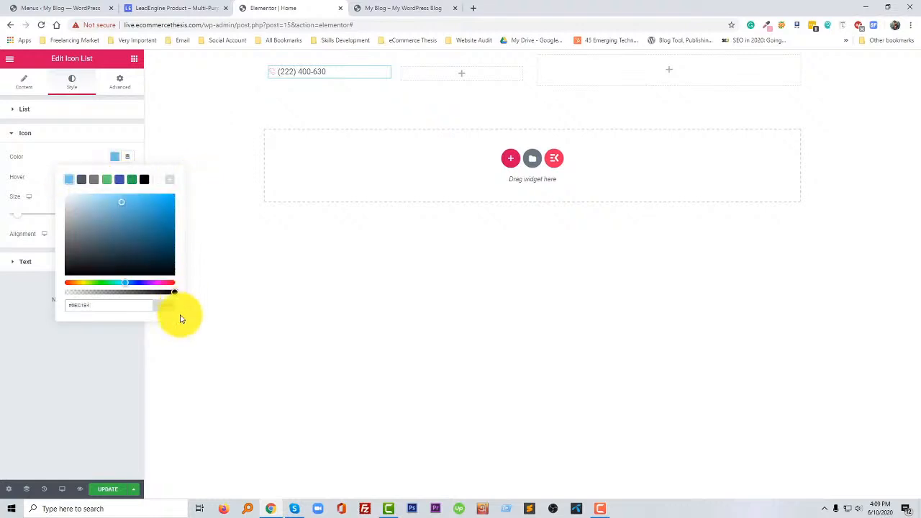
left_click(126, 342)
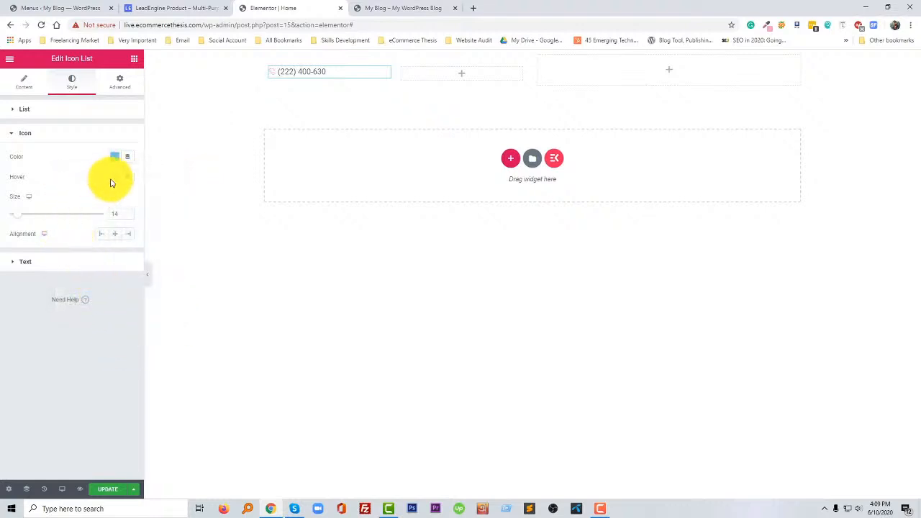
left_click(51, 110)
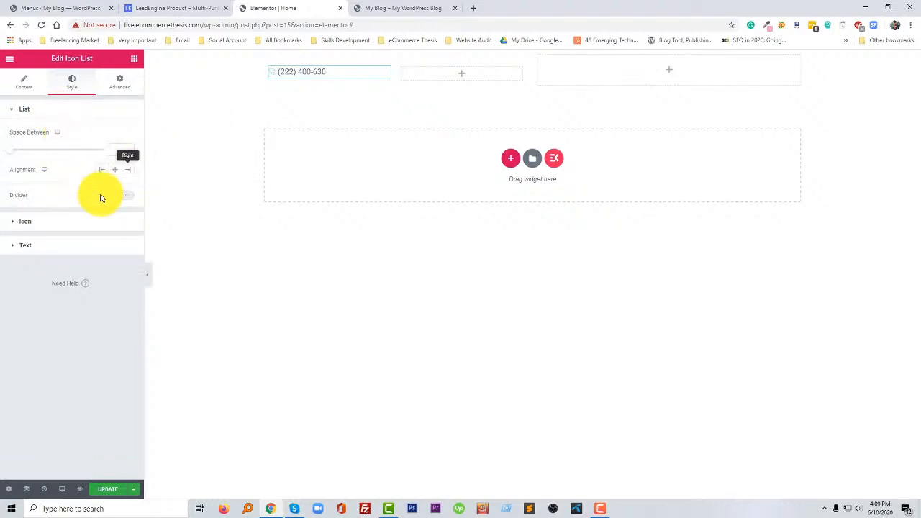
- Try a smaller text indent on the phone icon list, clear it again, and look over its typography options
left_click(49, 247)
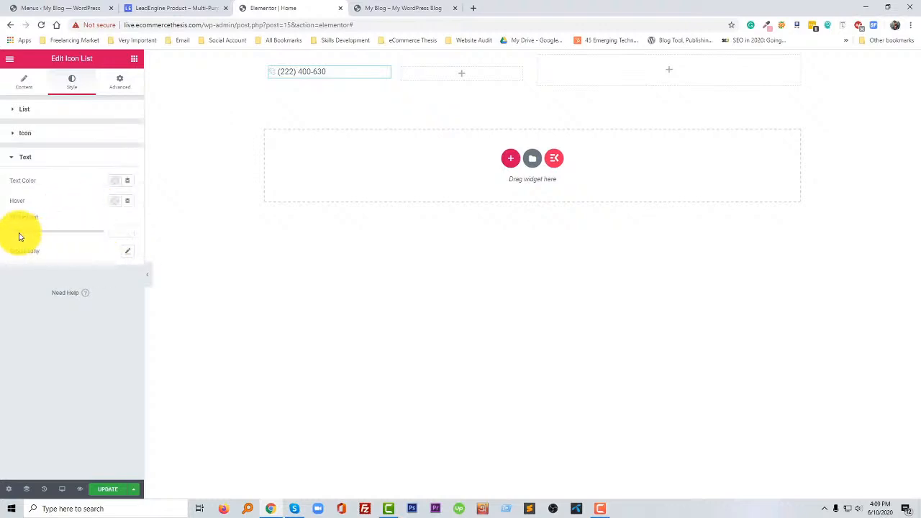
mouse_move(14, 231)
left_mouse_down()
mouse_move(117, 226)
mouse_move(134, 234)
mouse_move(4, 227)
left_mouse_up()
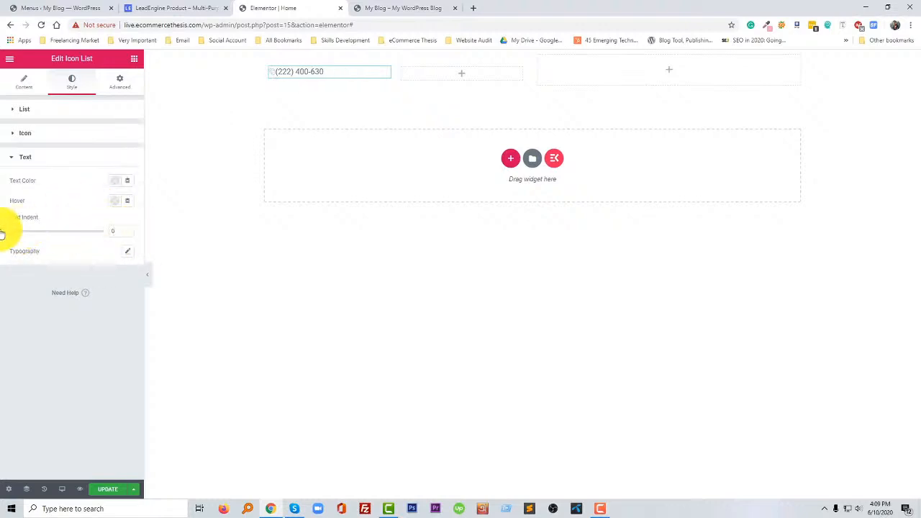
left_click(112, 233)
key("BackSpace")
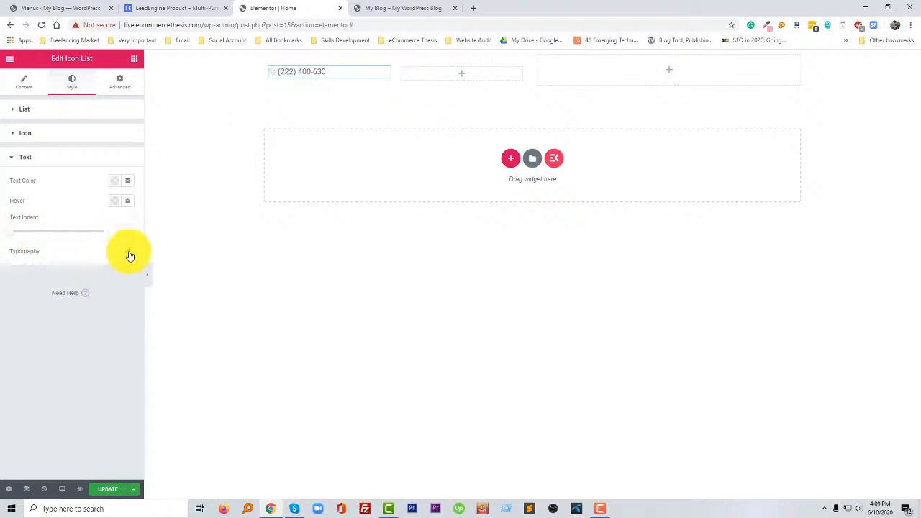
left_click(128, 252)
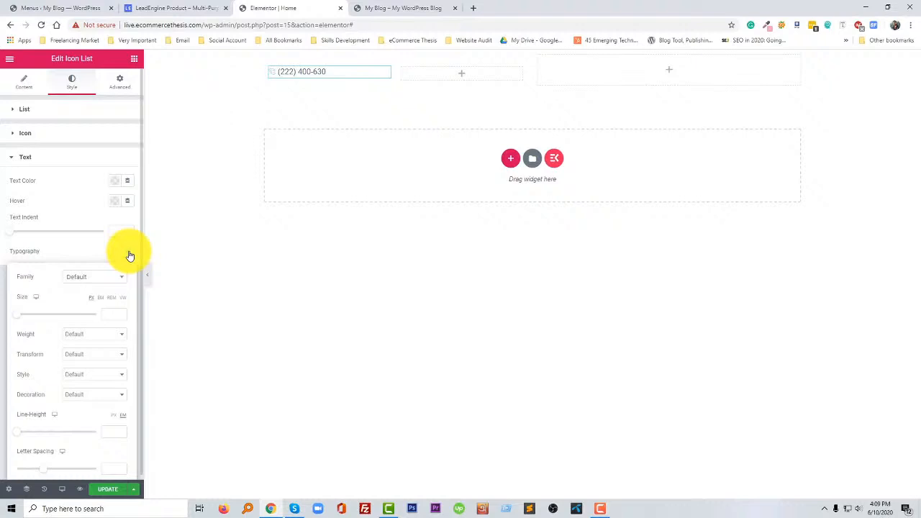
left_click(129, 256)
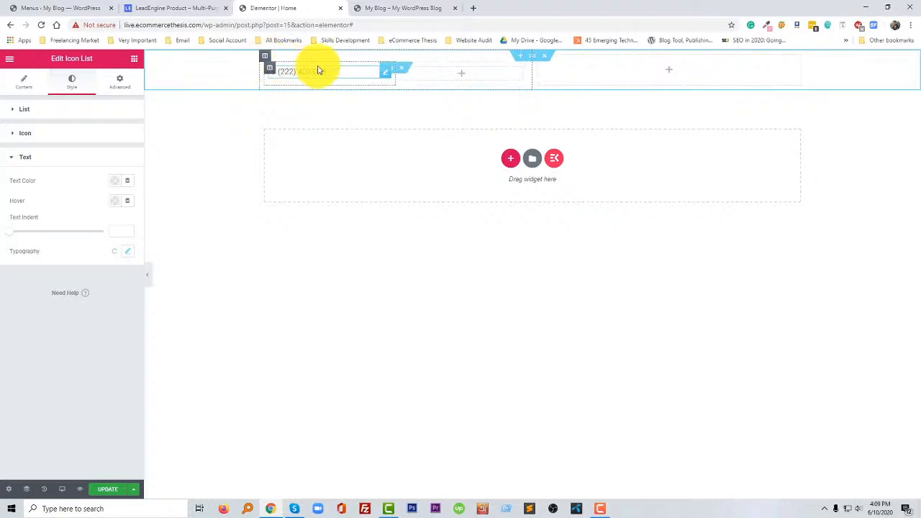
right_click(382, 70)
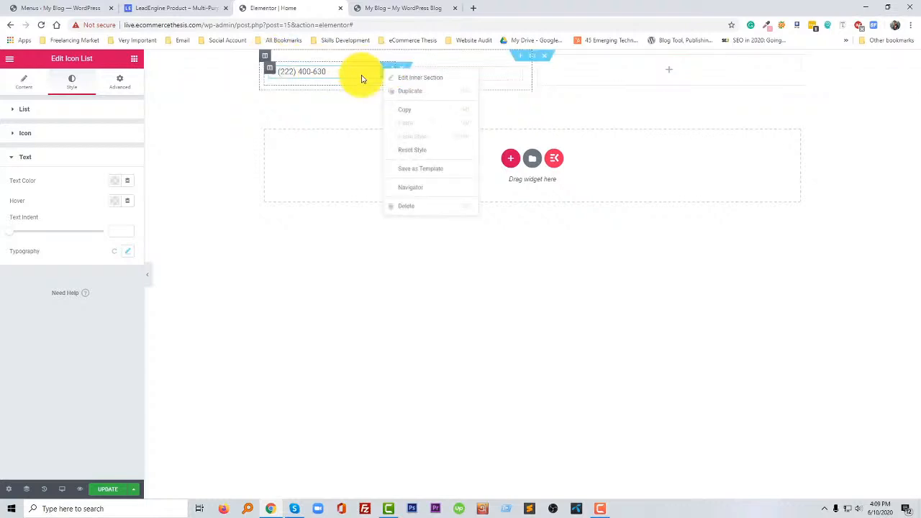
left_click(392, 92)
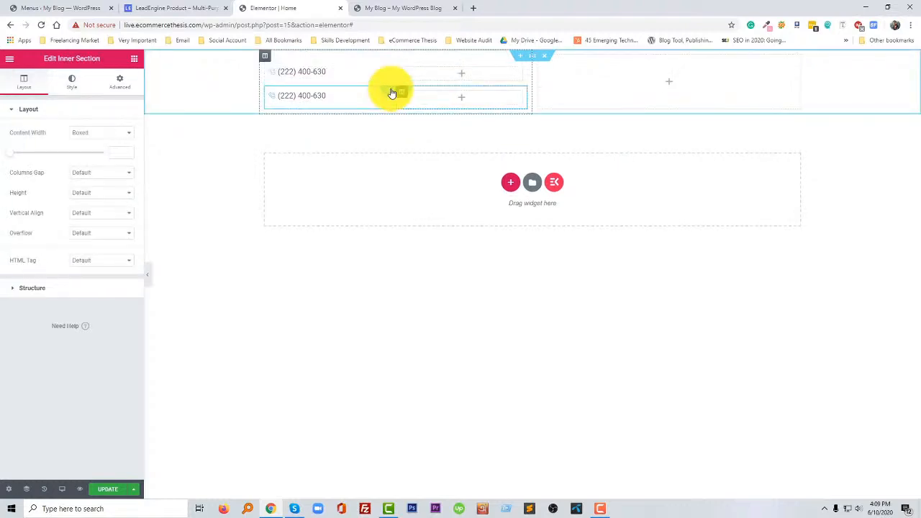
right_click(391, 92)
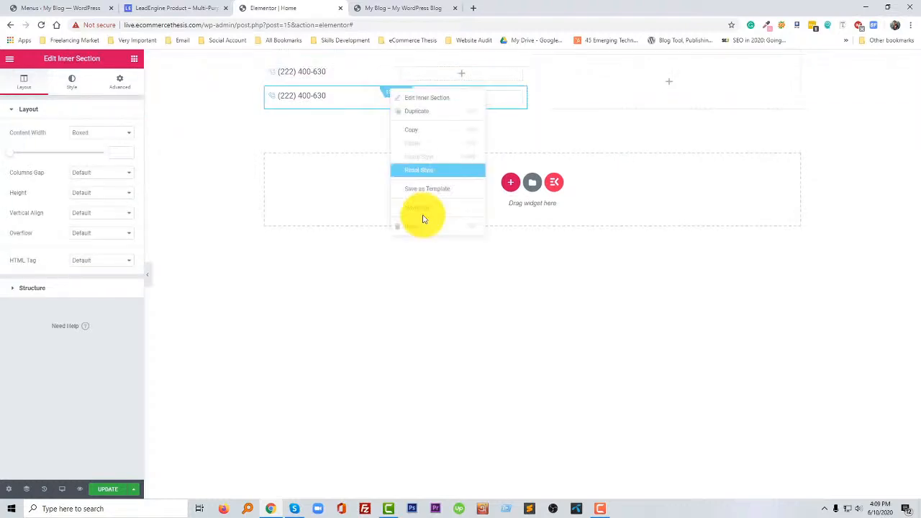
left_click(422, 223)
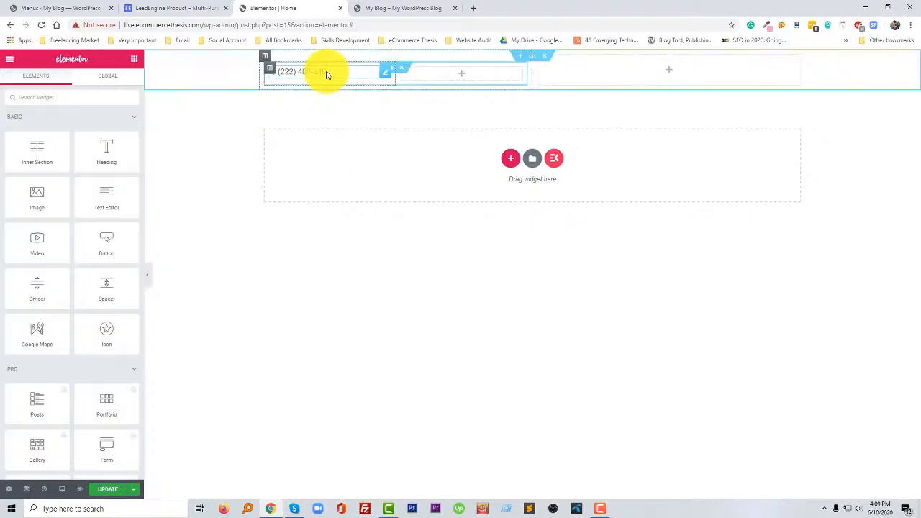
- Duplicate the phone icon list and move the copy into the empty second column of the inner section
right_click(329, 72)
left_click(356, 93)
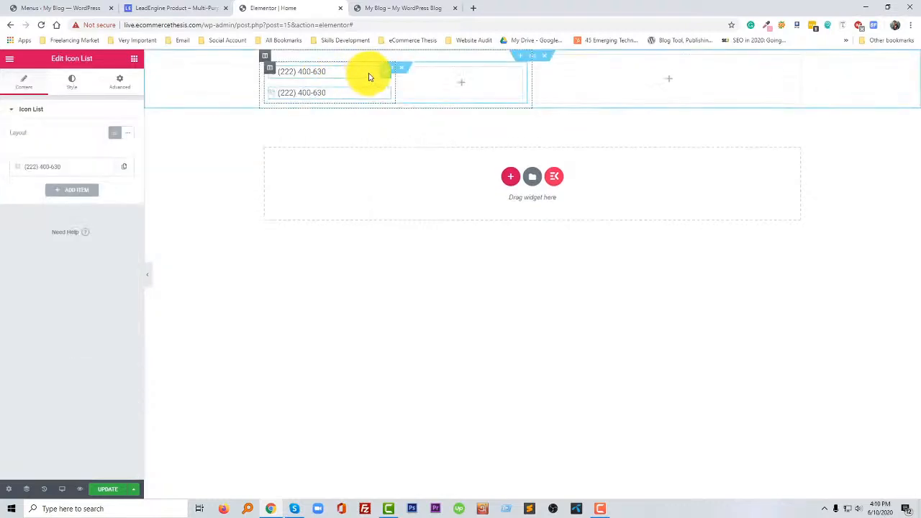
left_click_drag(382, 76, 425, 71)
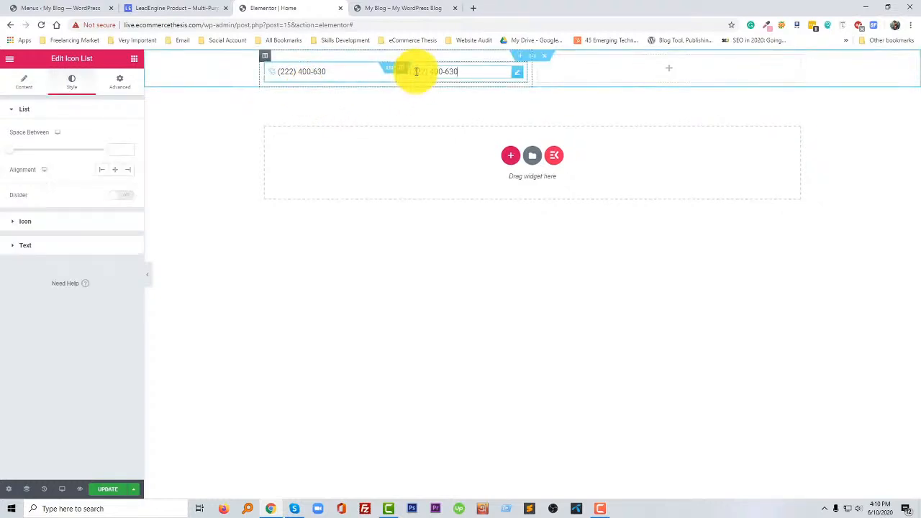
- Open the duplicated list's item and paste the contact details copied from the LeadEngine top bar into its text
left_click(517, 73)
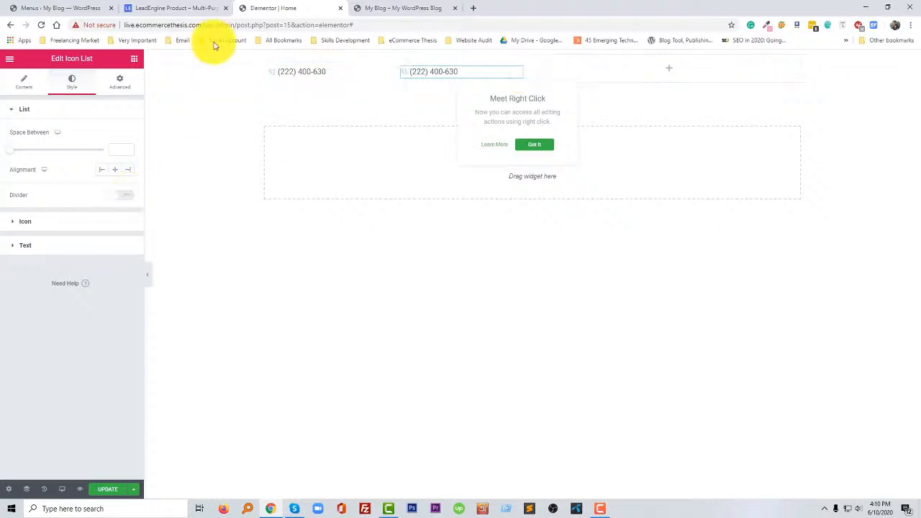
left_click(24, 82)
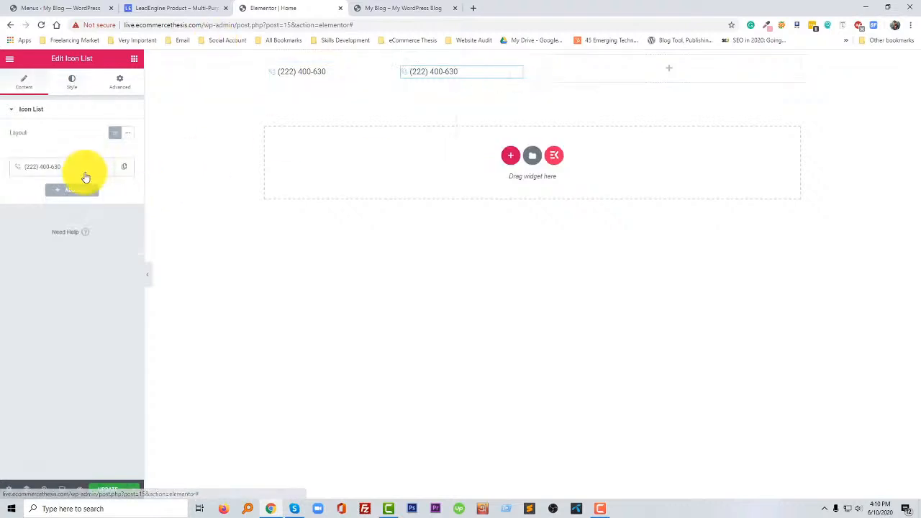
left_click(69, 167)
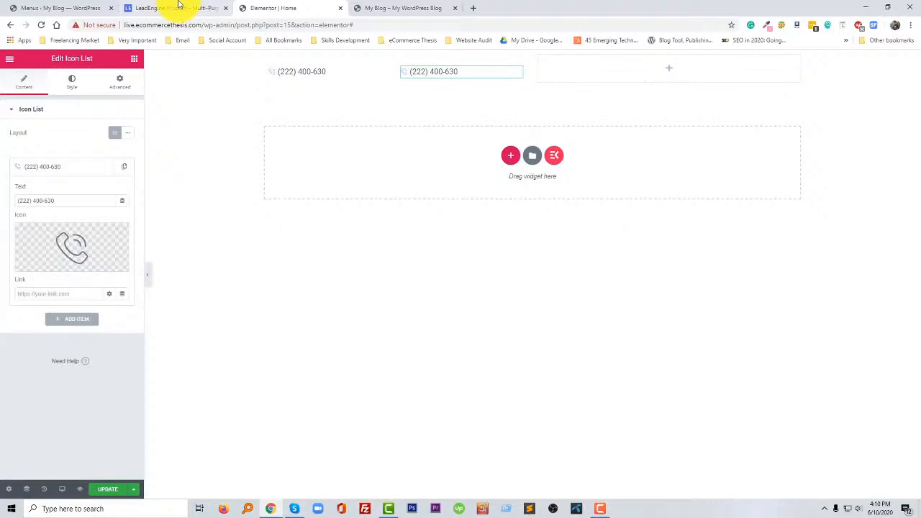
left_click(179, 7)
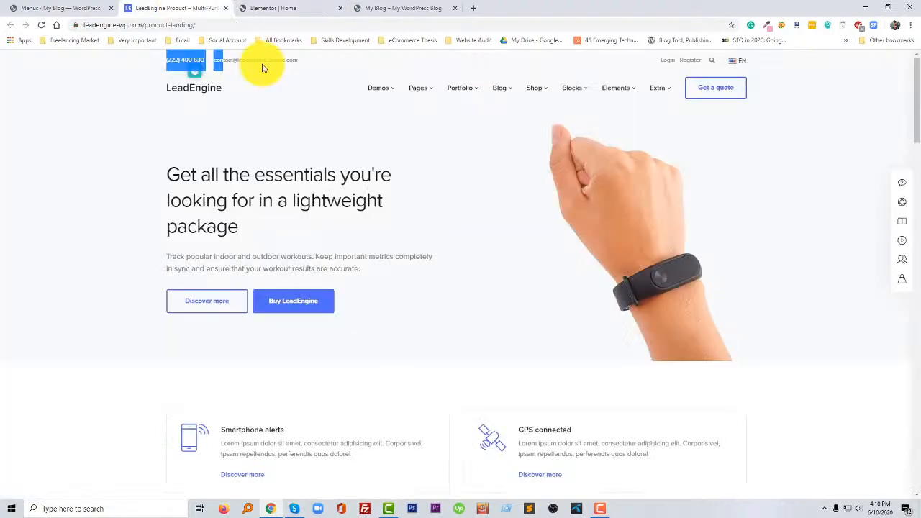
left_click_drag(263, 67, 302, 66)
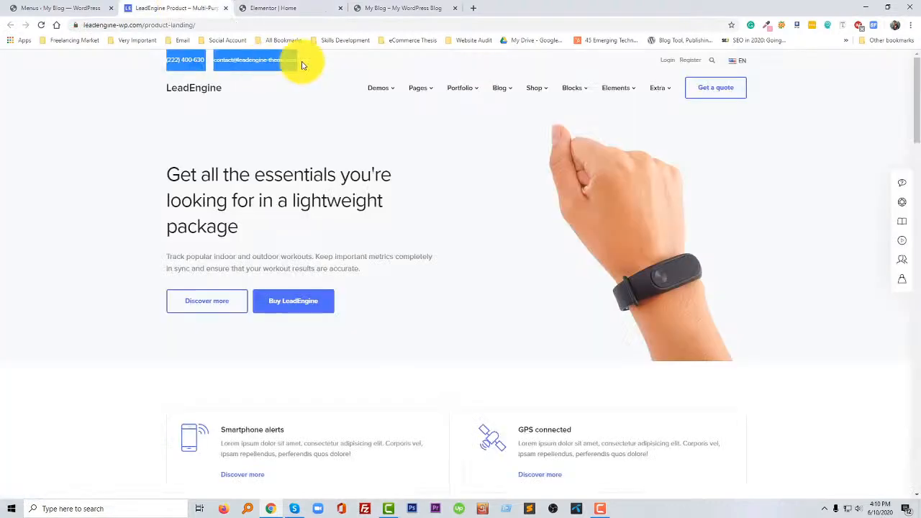
key("ctrl+Tab")
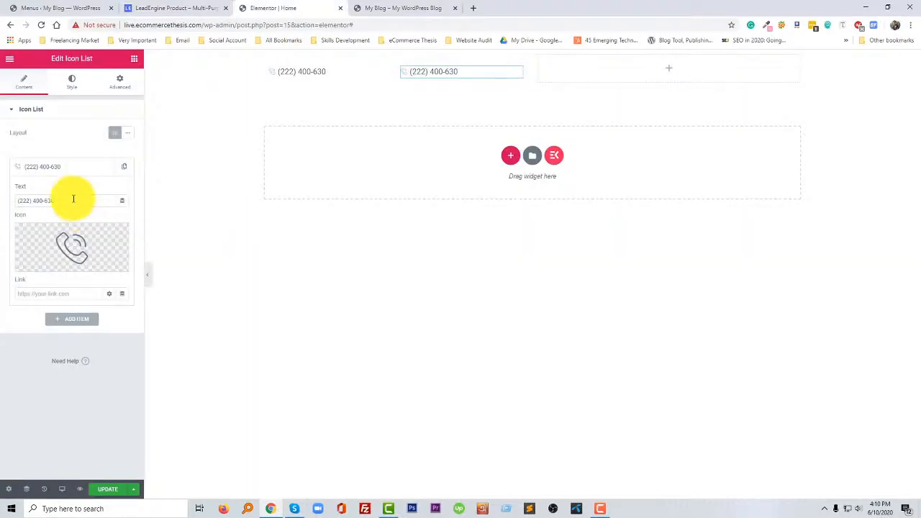
key("ctrl+v")
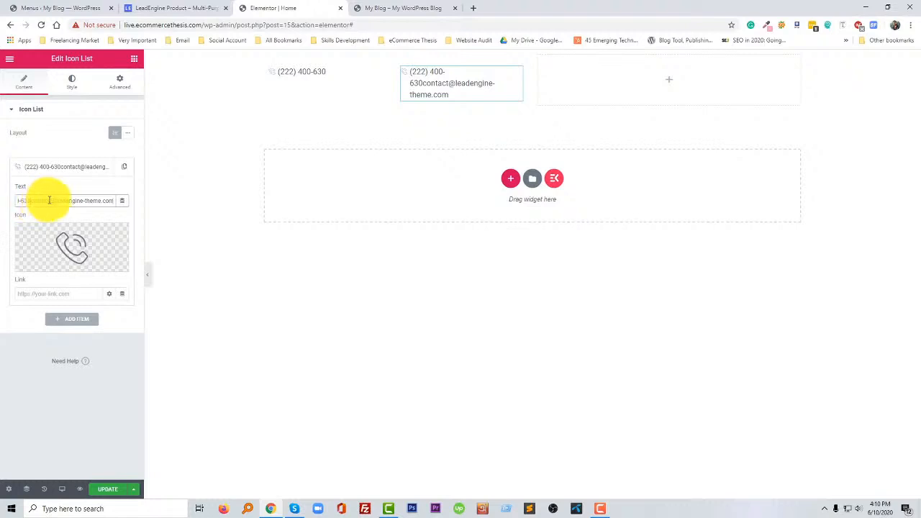
- Edit the pasted item text down to the sales page's contact e-mail address, removing the phone number and the original mailbox and domain names
left_click_drag(50, 200, 1, 200)
key("BackSpace")
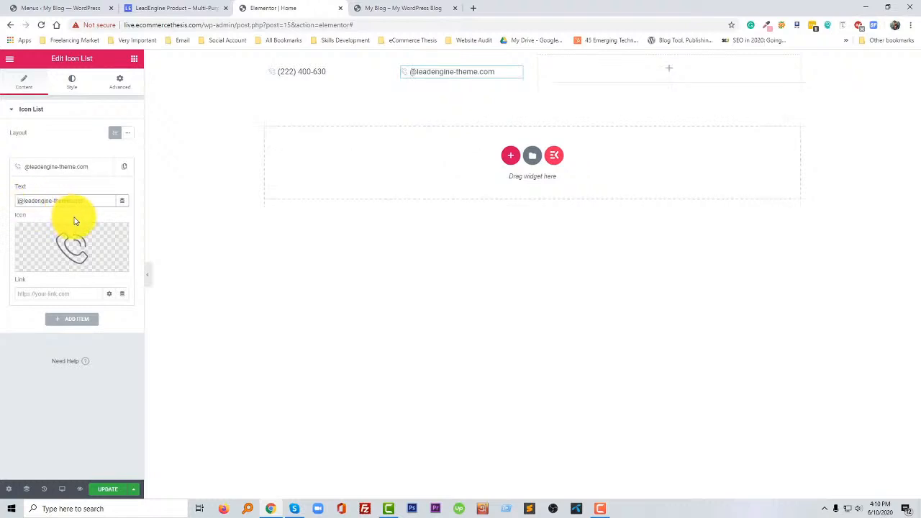
type("info")
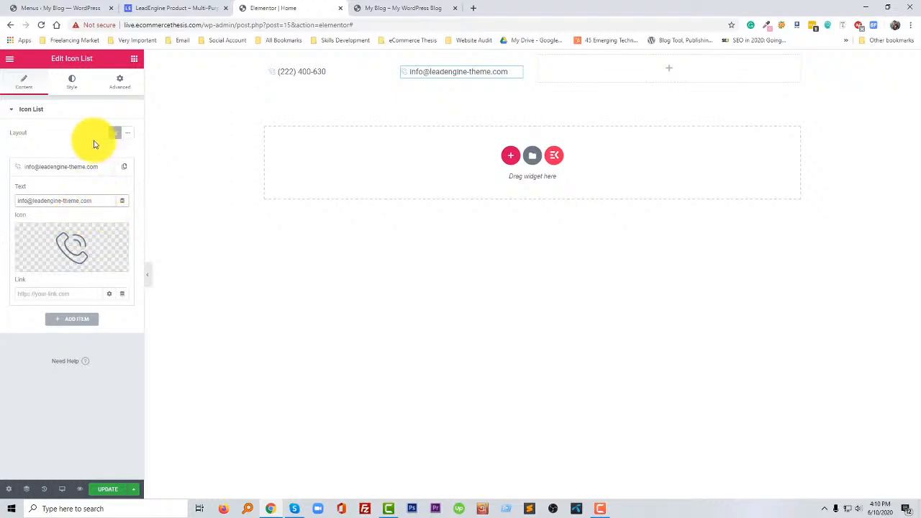
double_click(44, 201)
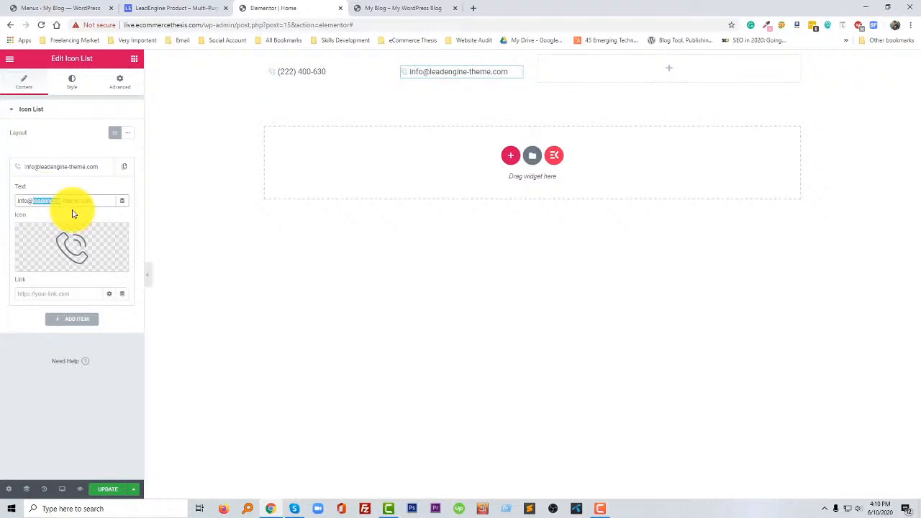
type("sale")
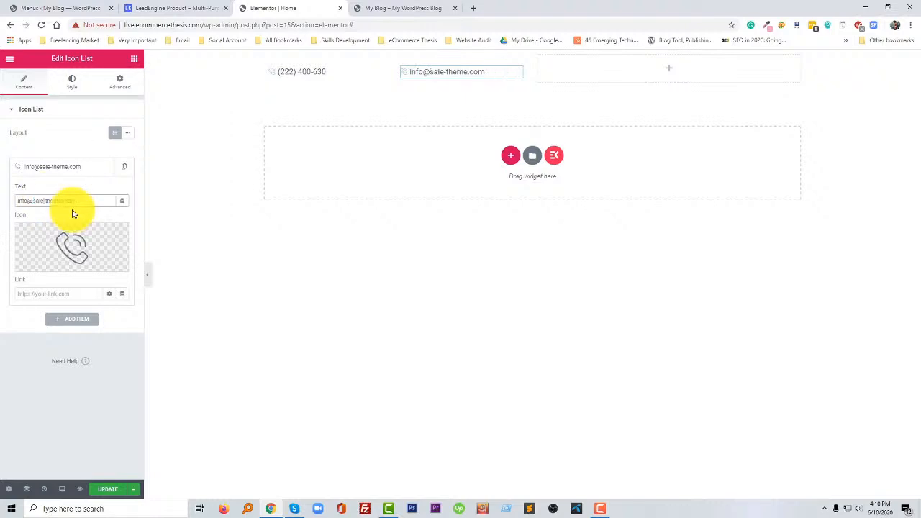
type("spag")
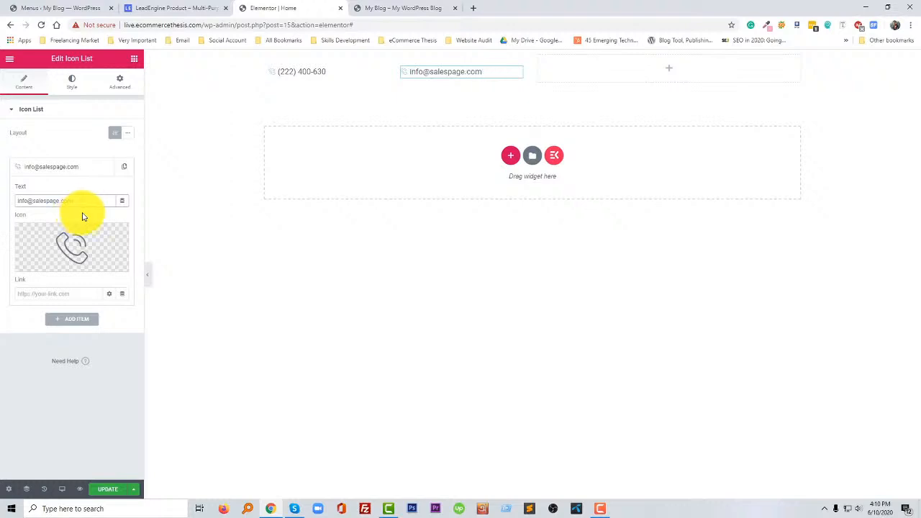
- Change the e-mail item's icon to an outlined closed envelope found by searching the icon library for "env"
left_click(76, 246)
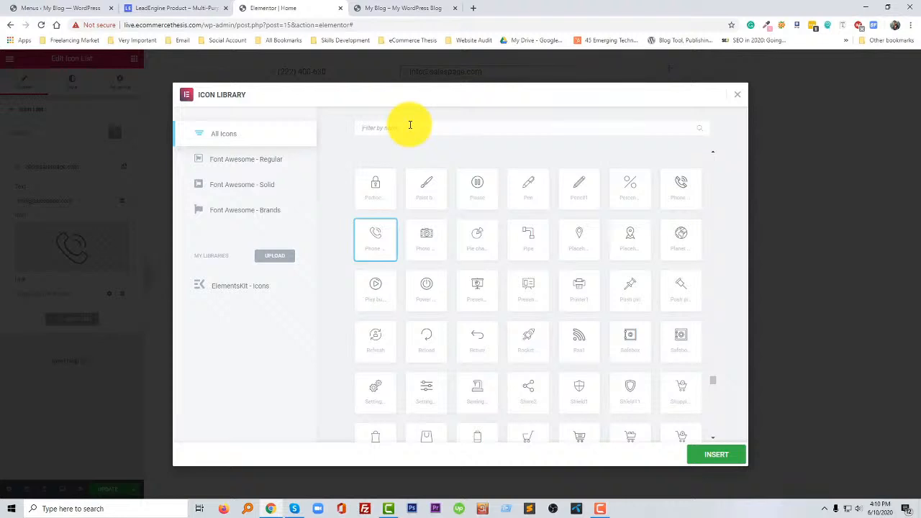
type("en")
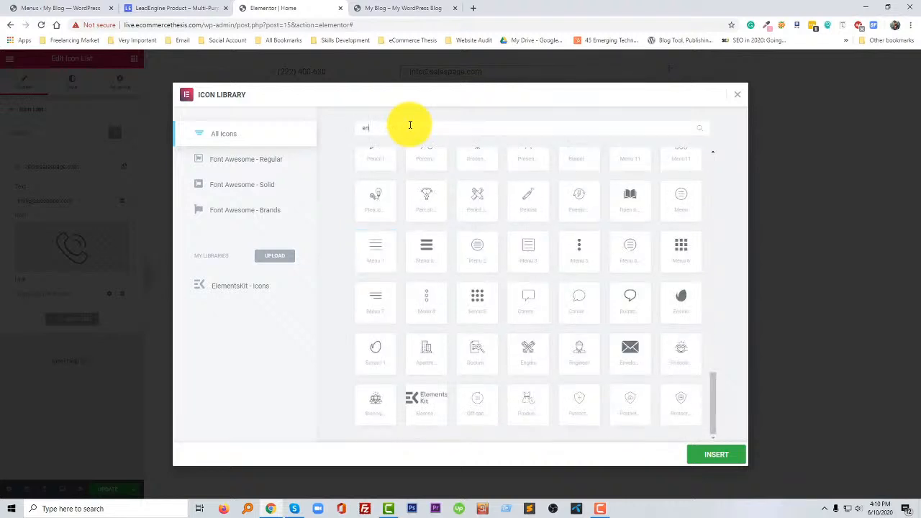
type("v")
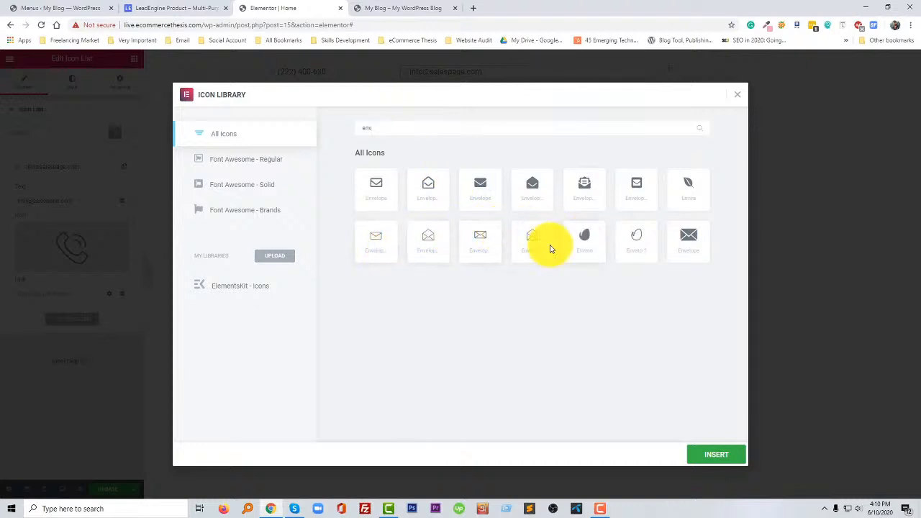
double_click(381, 244)
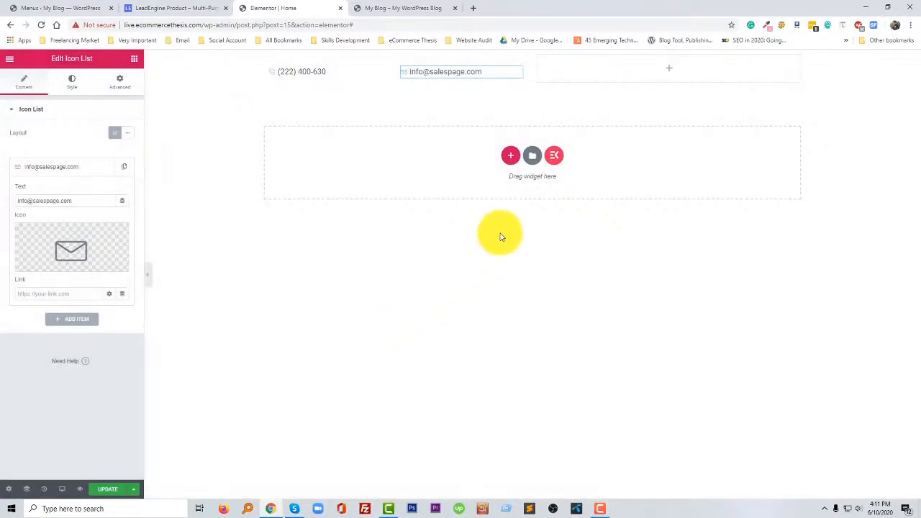
- Set the margin and padding of the outer column holding both contact lists to 0 on all sides
left_click(411, 120)
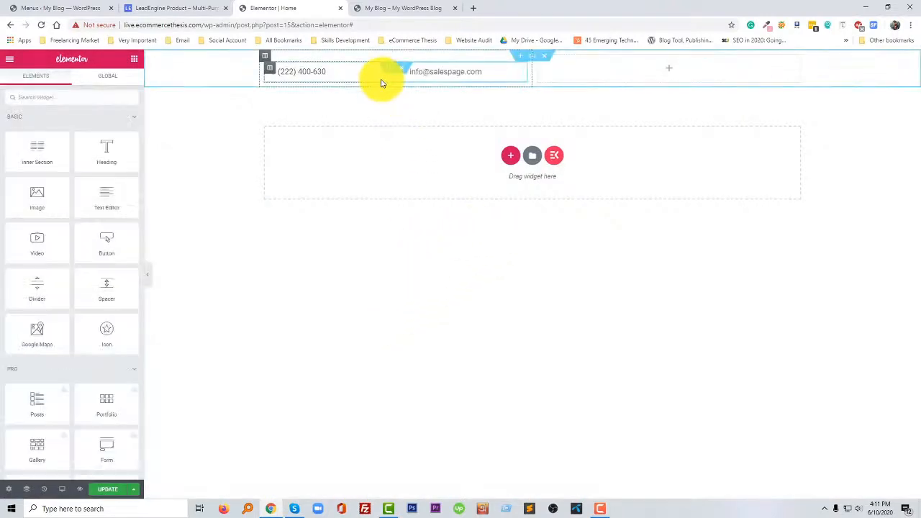
left_click(266, 58)
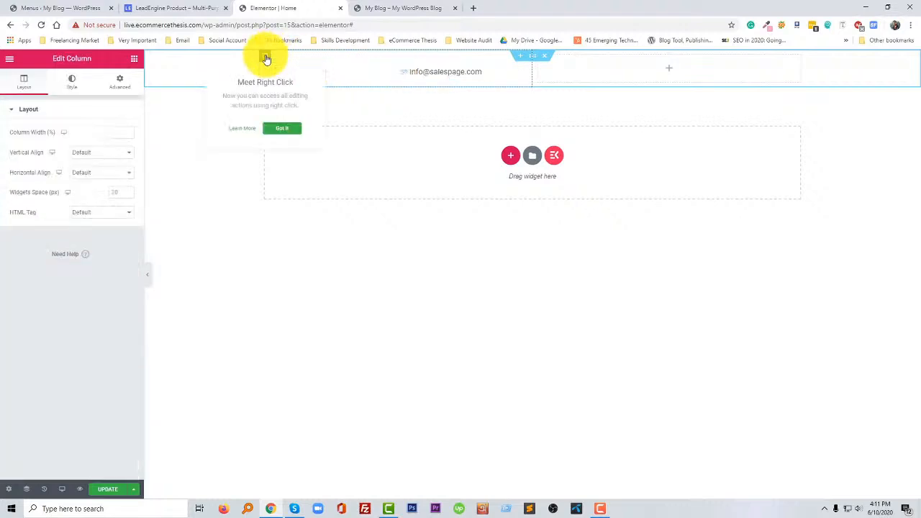
left_click(72, 83)
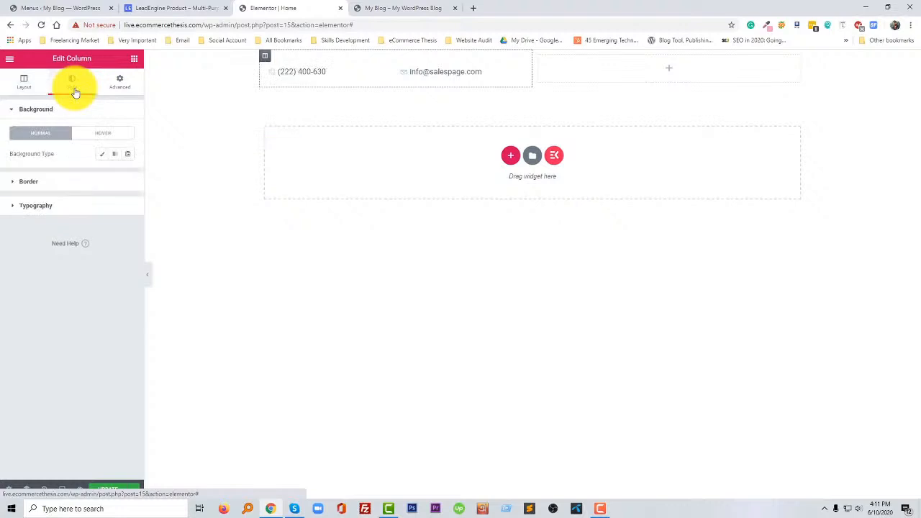
left_click(118, 86)
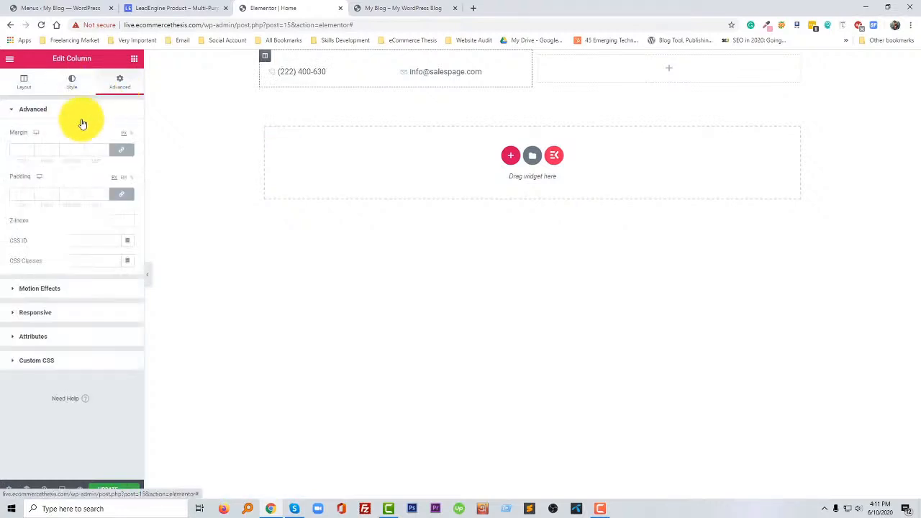
left_click(19, 194)
type("0")
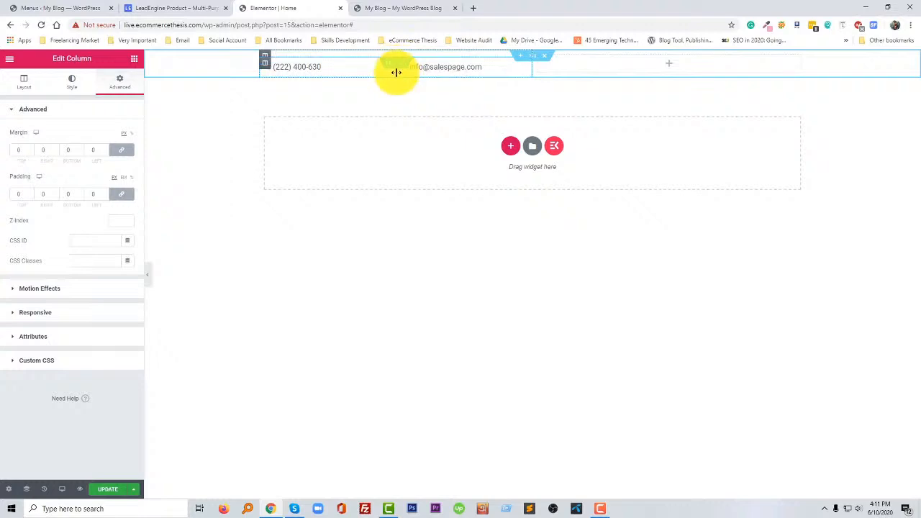
- Narrow the phone number's inner column and set the e-mail column's width to 70%
left_click_drag(395, 72, 341, 77)
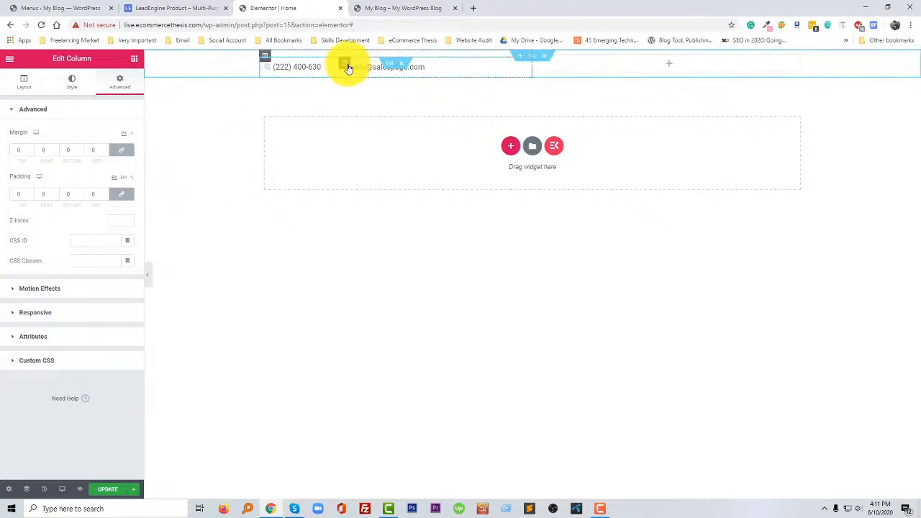
left_click(346, 66)
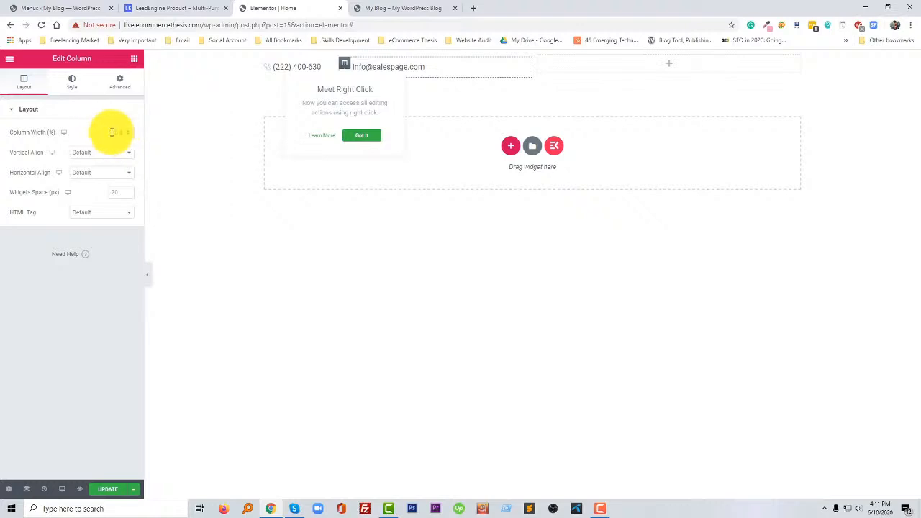
left_click_drag(111, 131, 157, 136)
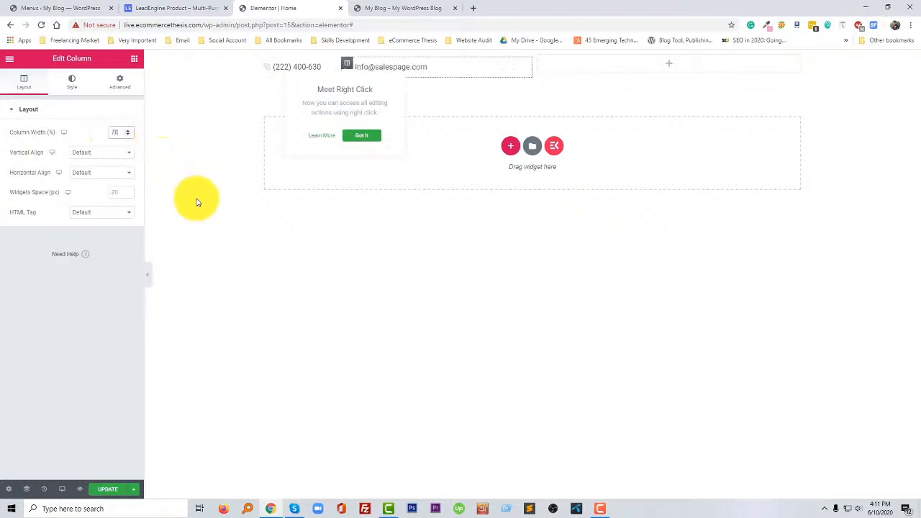
- Set the icon size of the phone number list to 18
left_click(342, 185)
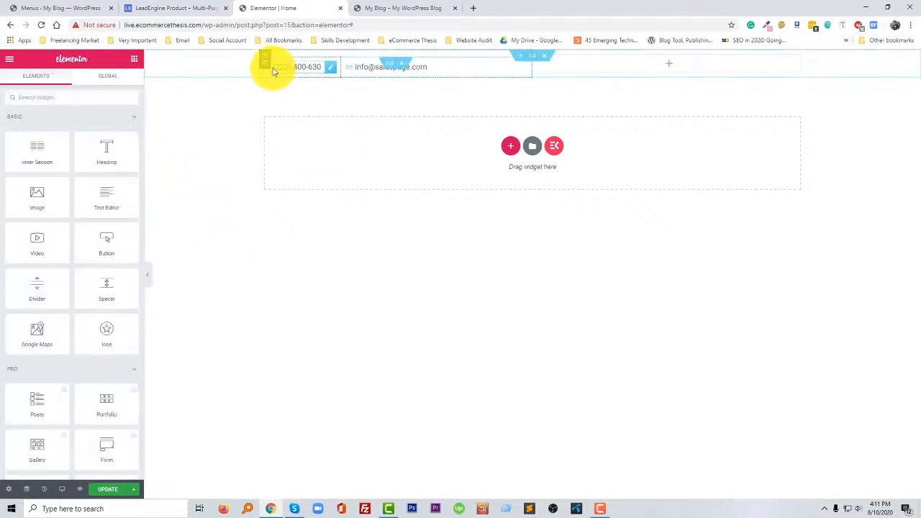
left_click(328, 69)
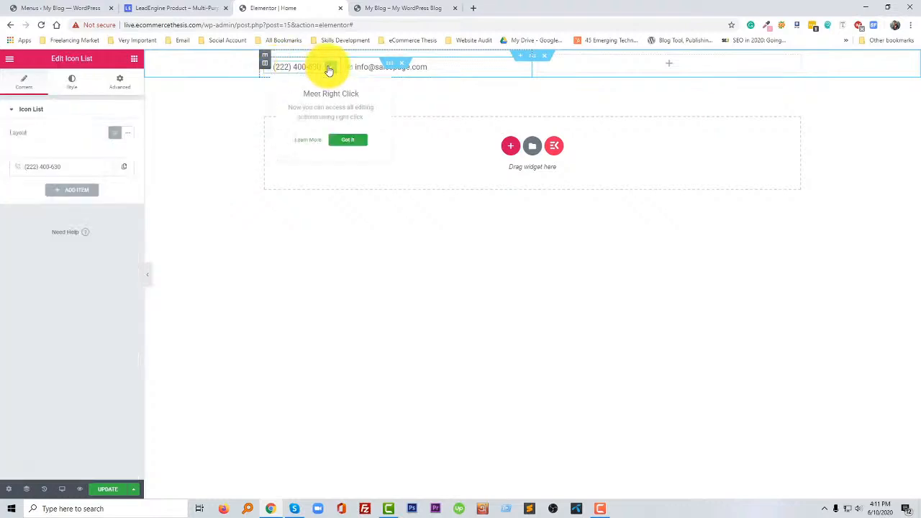
left_click(72, 81)
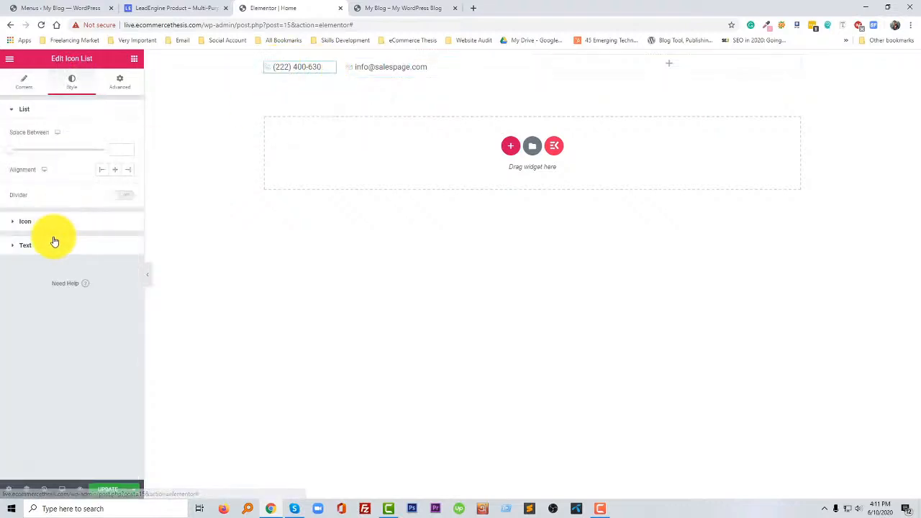
left_click(49, 221)
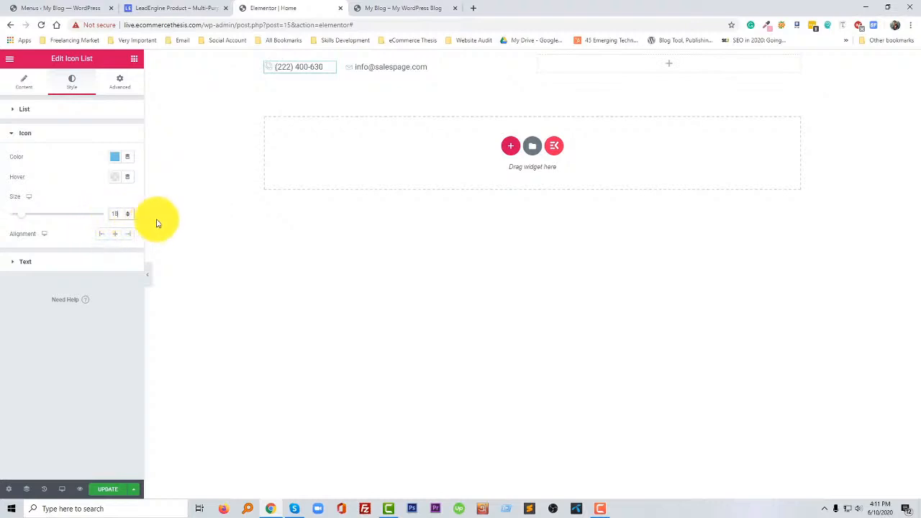
- Set the icon size of the e-mail list to 18
left_click(366, 66)
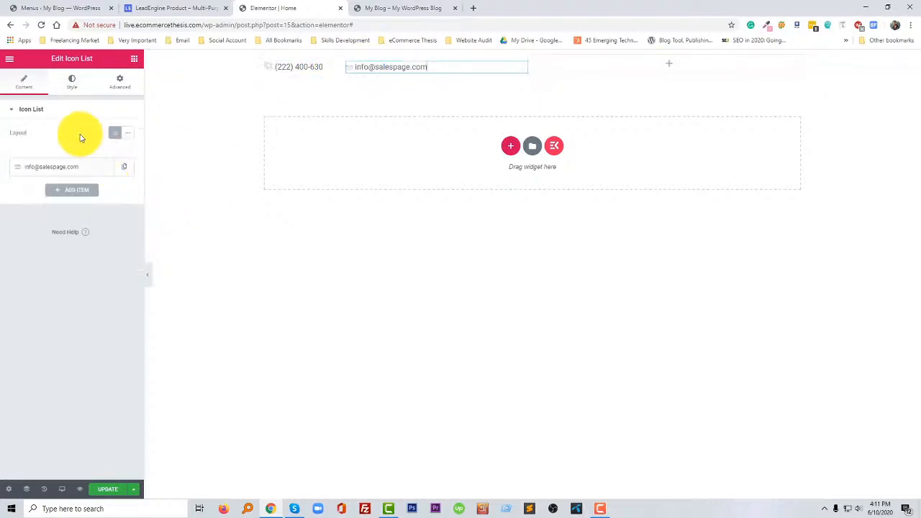
left_click(71, 81)
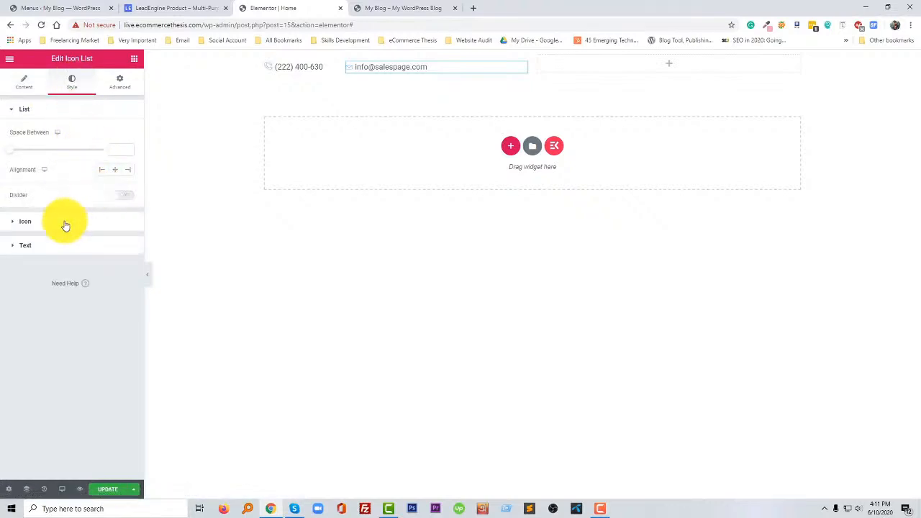
left_click(64, 225)
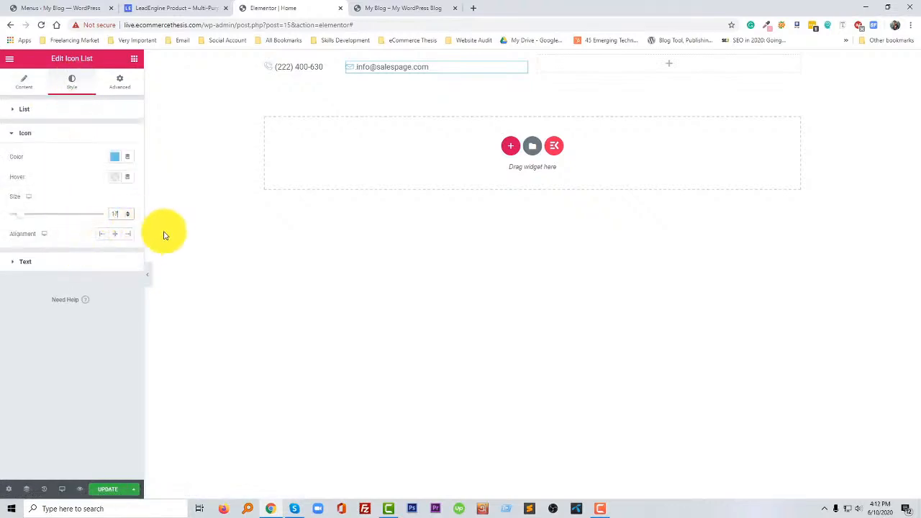
left_click(257, 157)
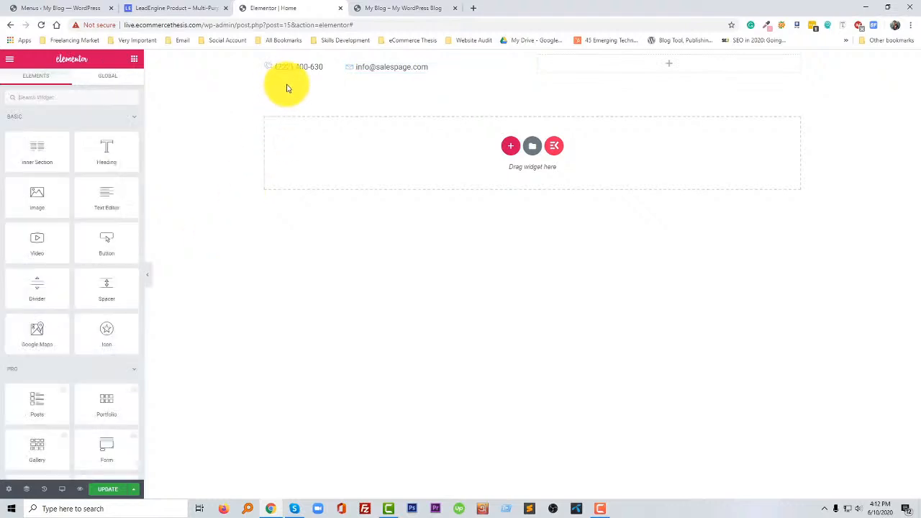
left_click(360, 68)
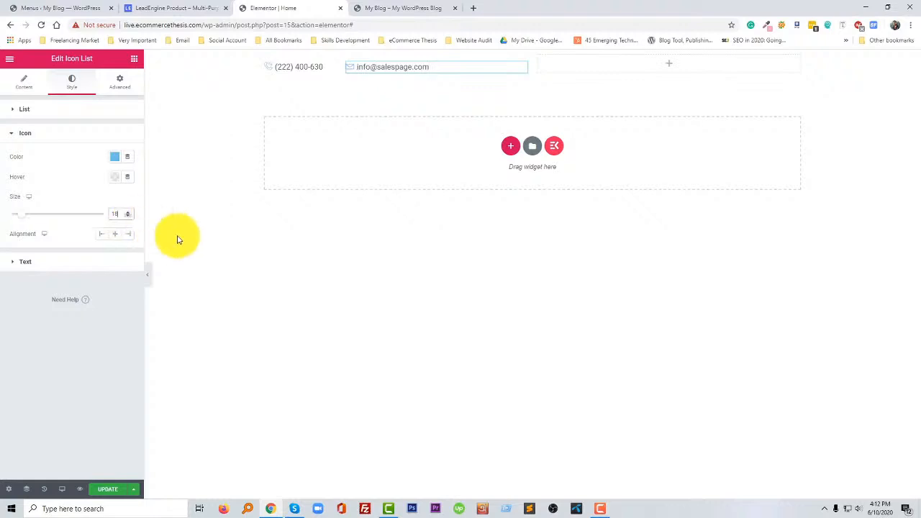
left_click(202, 241)
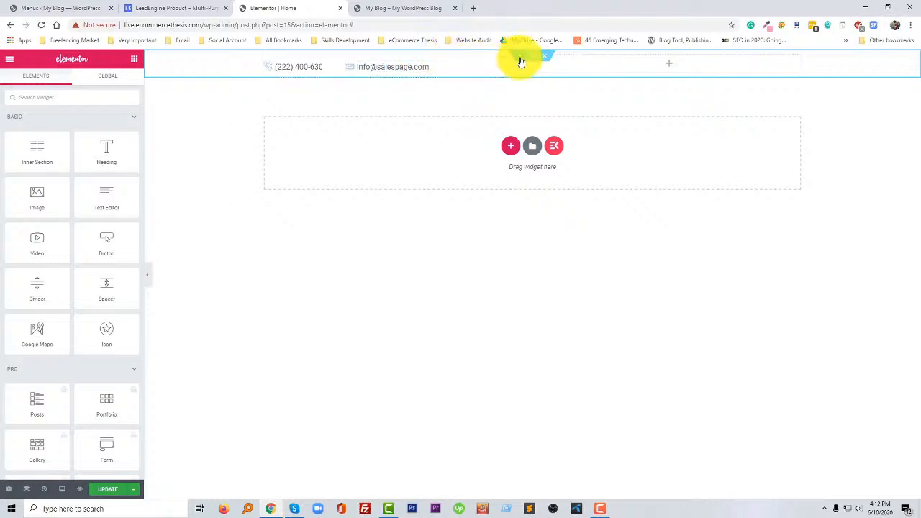
- Open the Navigator from the e-mail column and collapse the inner section holding both contact lists
right_click(468, 235)
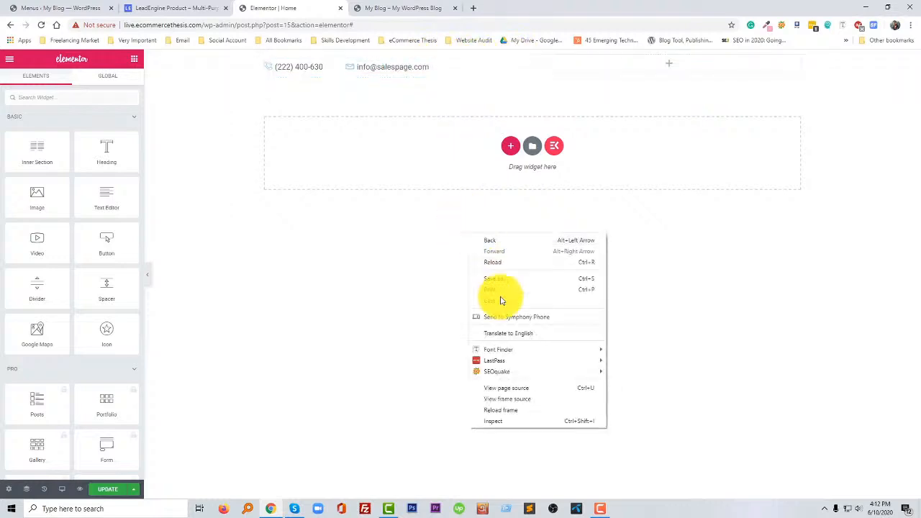
right_click(367, 95)
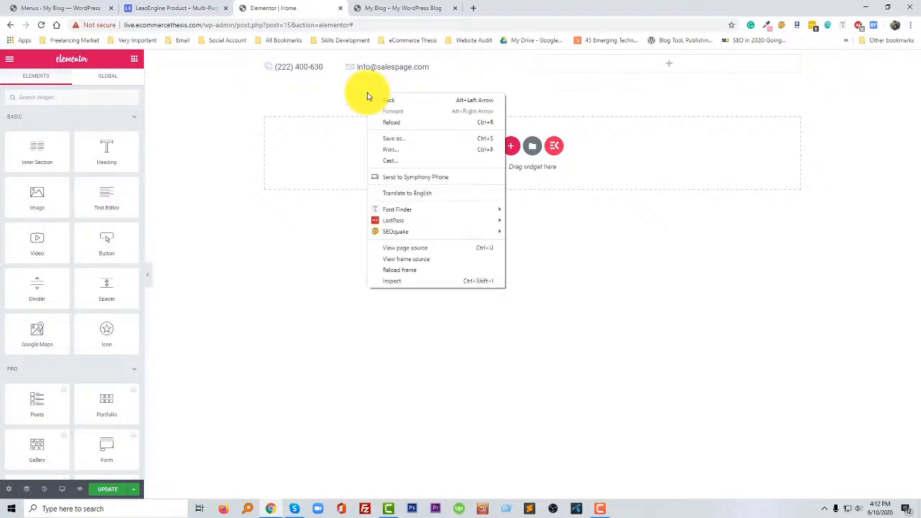
right_click(497, 62)
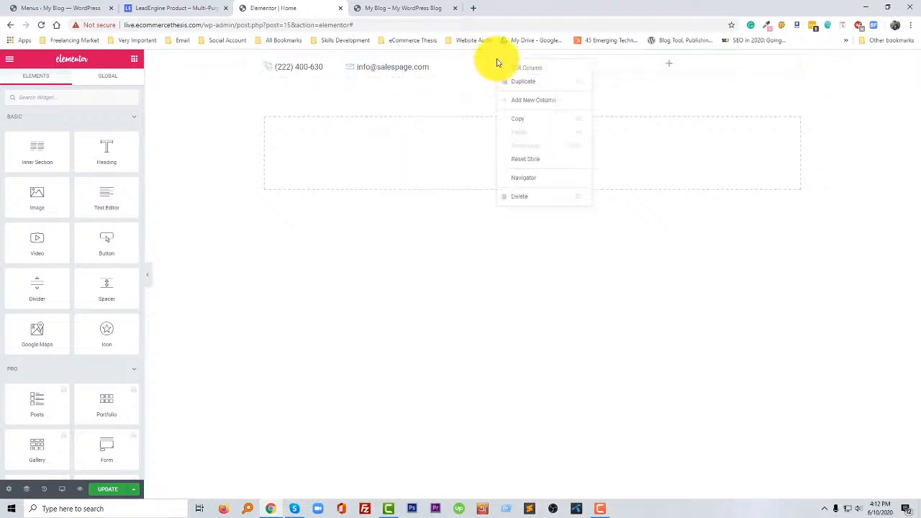
left_click(524, 177)
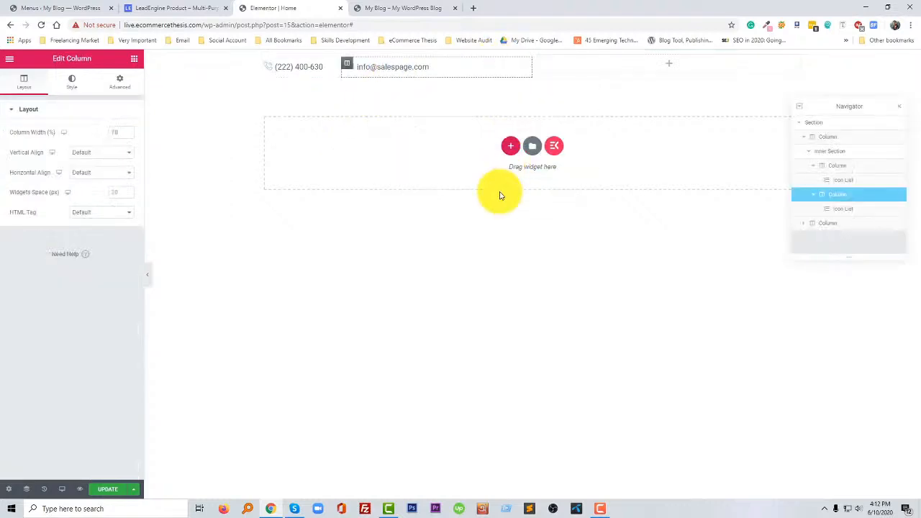
left_click(831, 137)
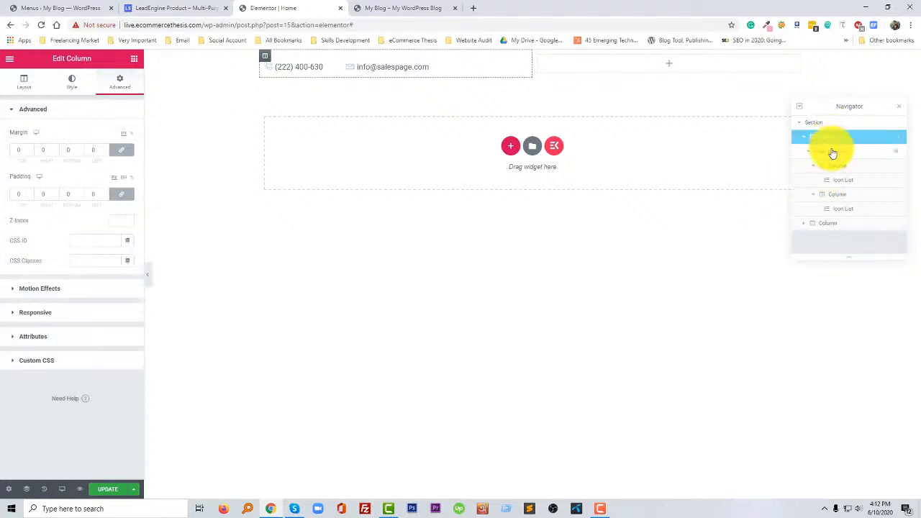
left_click(833, 152)
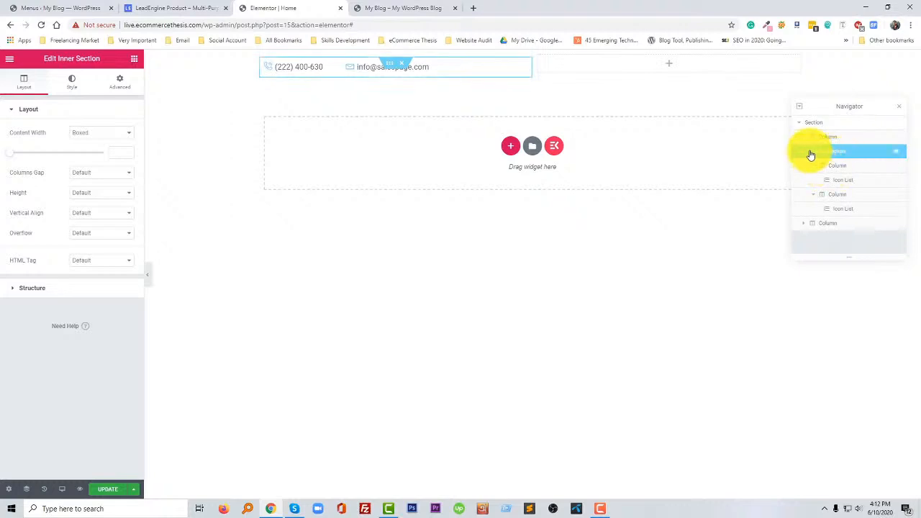
left_click(810, 155)
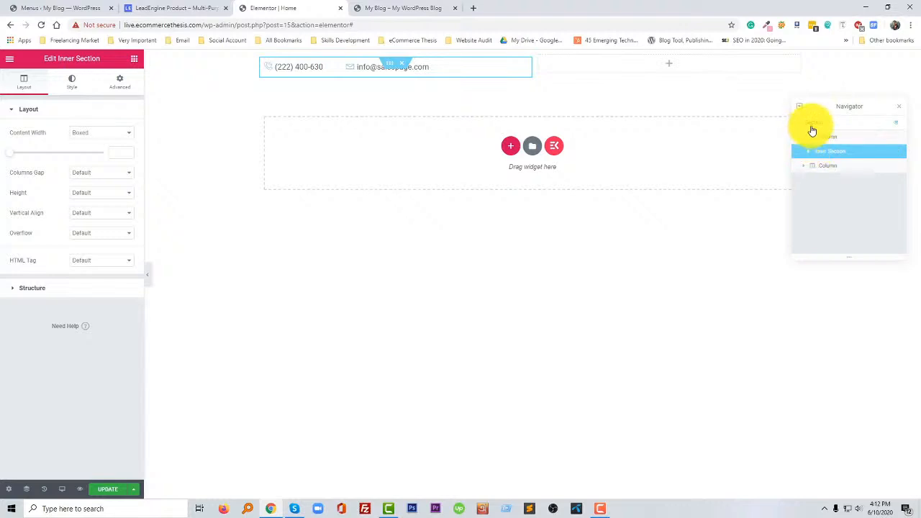
- Set the columns gap of the top bar's outer section to No Gap
left_click(813, 124)
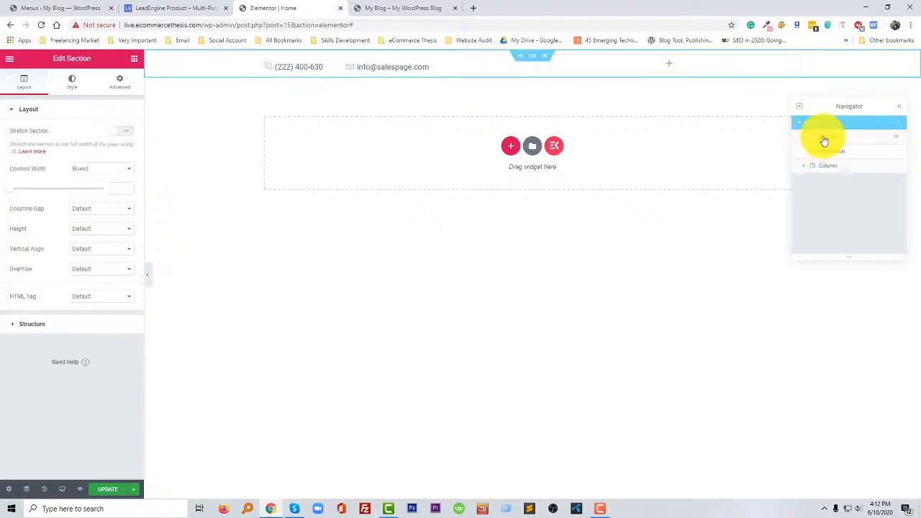
left_click(113, 173)
left_click(103, 208)
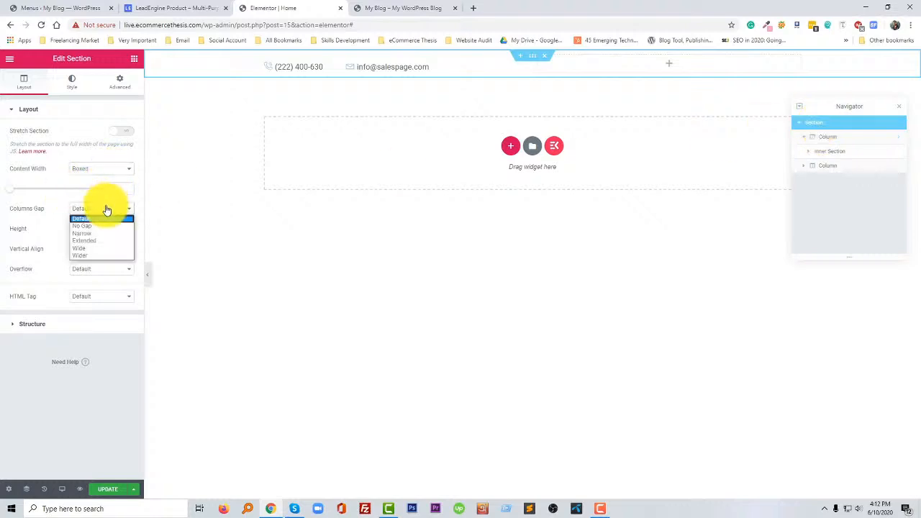
left_click(103, 226)
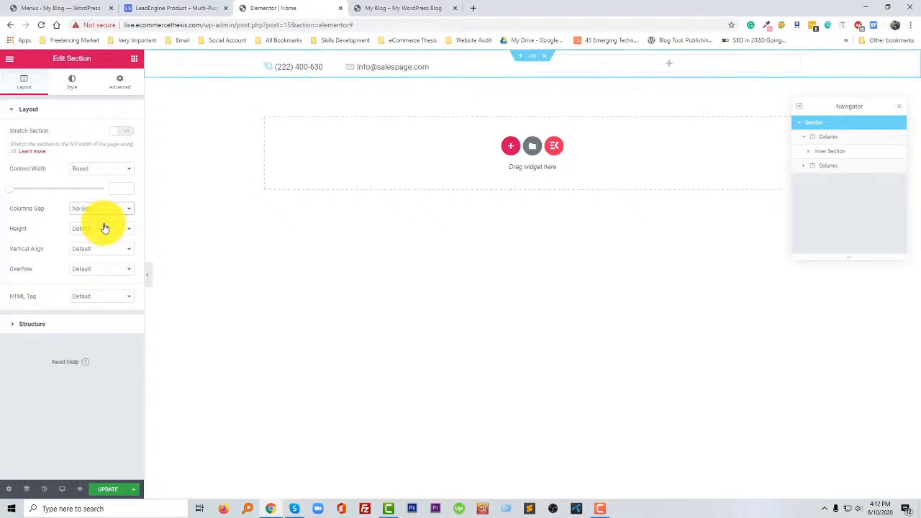
left_click(109, 210)
left_click(109, 210)
left_click(108, 230)
left_click(106, 232)
left_click(97, 269)
left_click(97, 272)
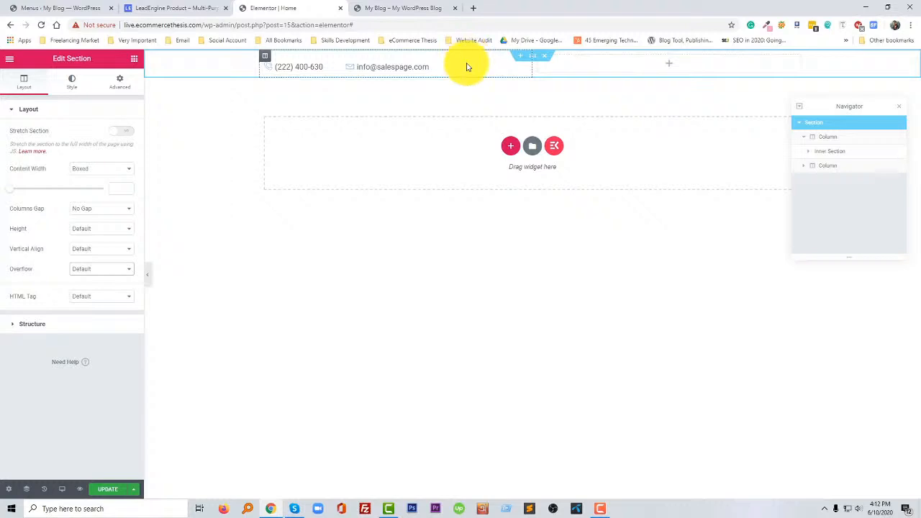
- Set the outer section's padding to 0 on all sides and its top and bottom margins to 0
left_click(828, 137)
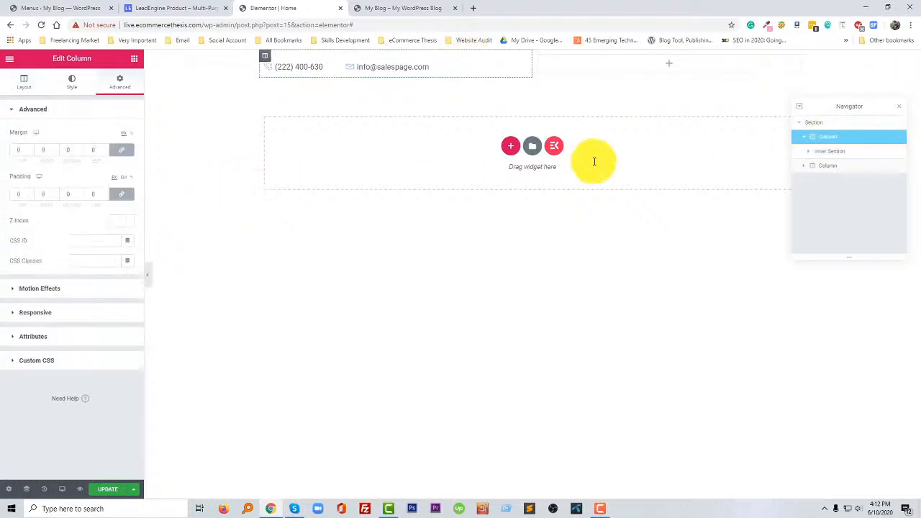
left_click(812, 122)
left_click(117, 84)
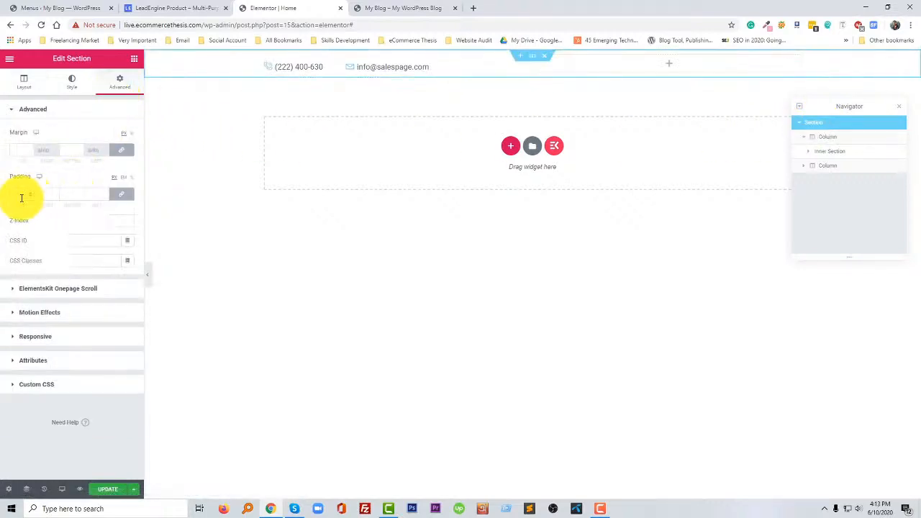
left_click(20, 149)
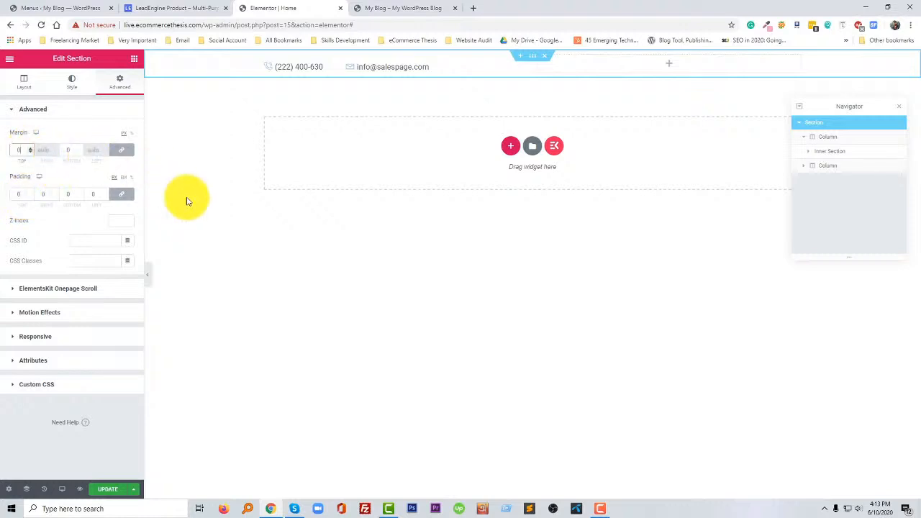
left_click(639, 294)
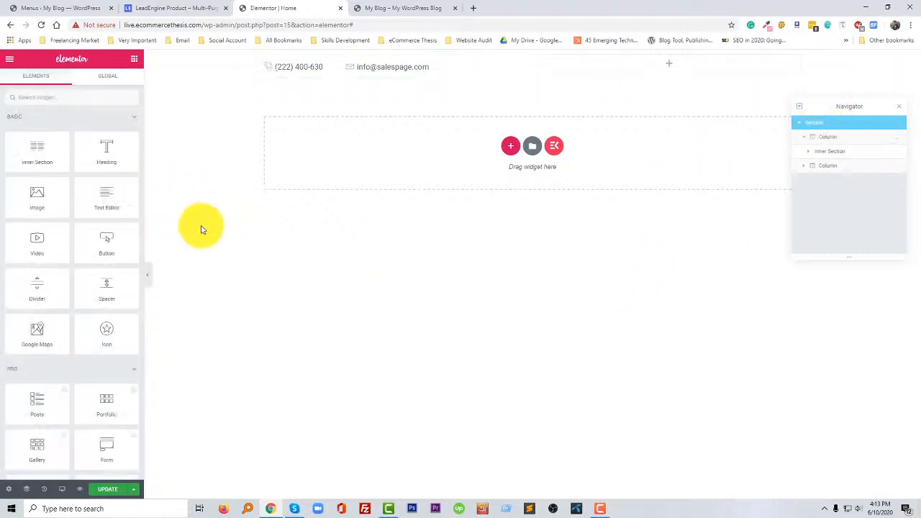
- Set the margin and padding of the top bar's empty second column to 0 on all sides
left_click(834, 137)
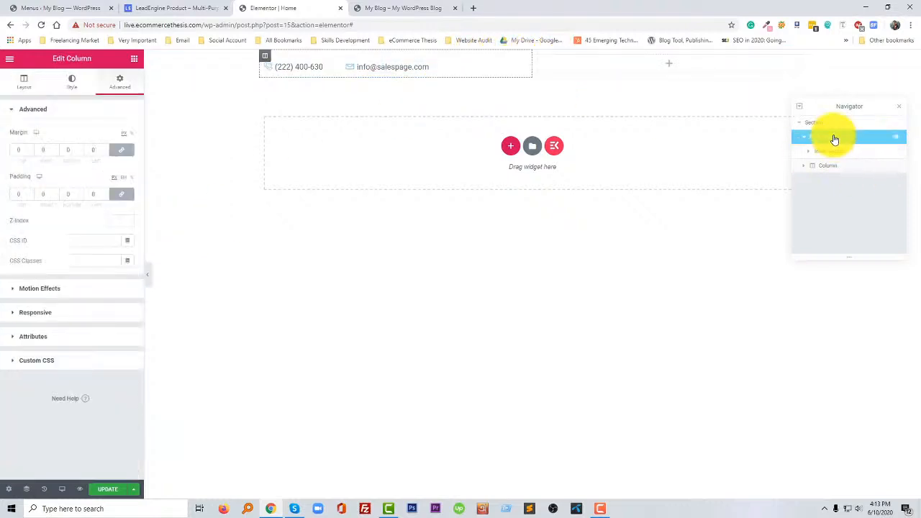
left_click(835, 167)
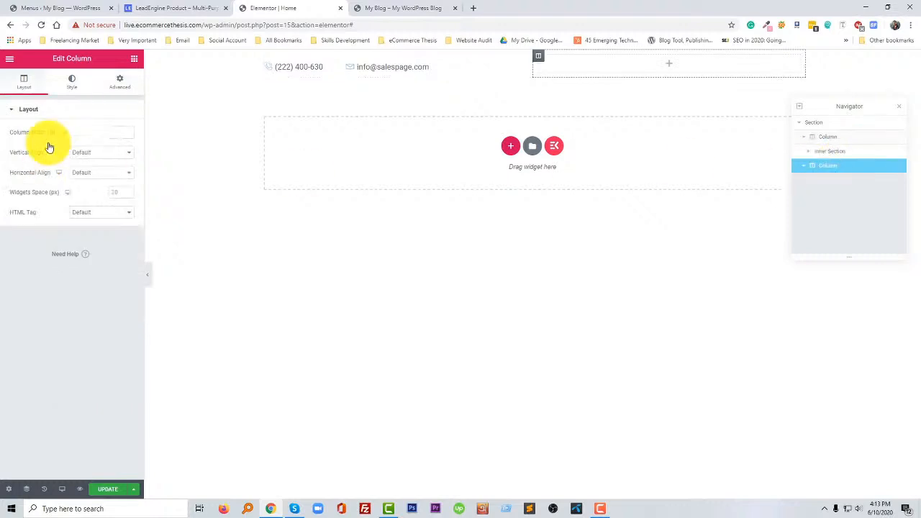
left_click(90, 85)
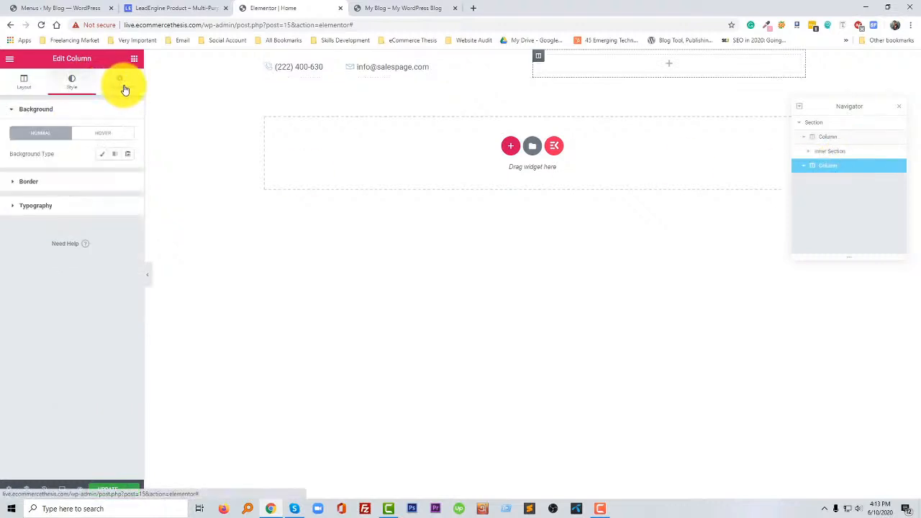
left_click(125, 89)
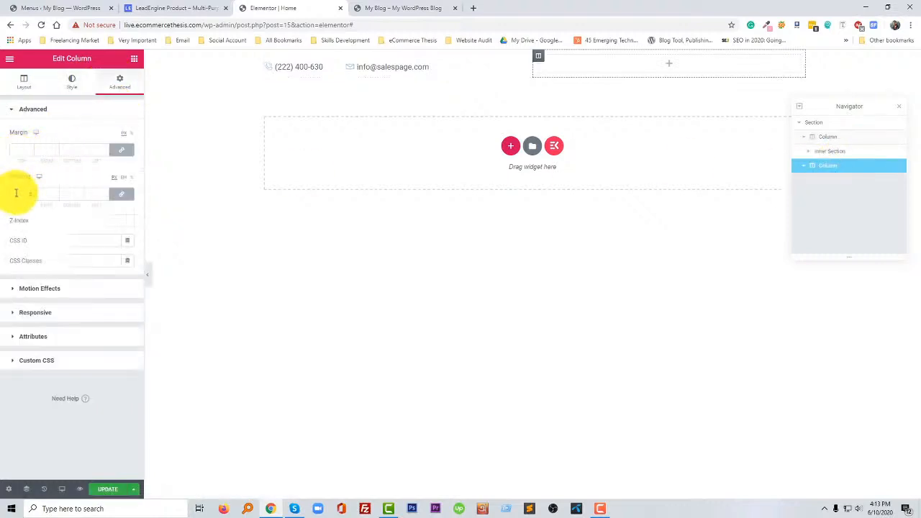
left_click(18, 149)
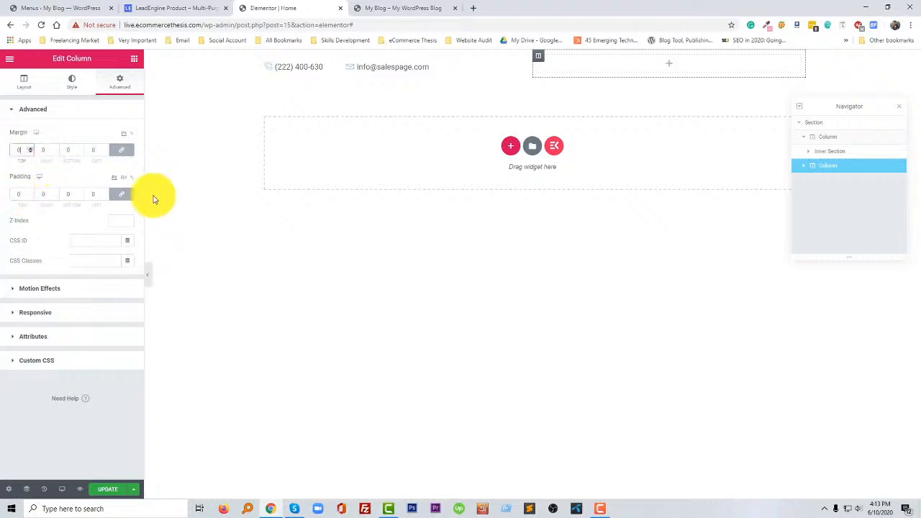
left_click(298, 244)
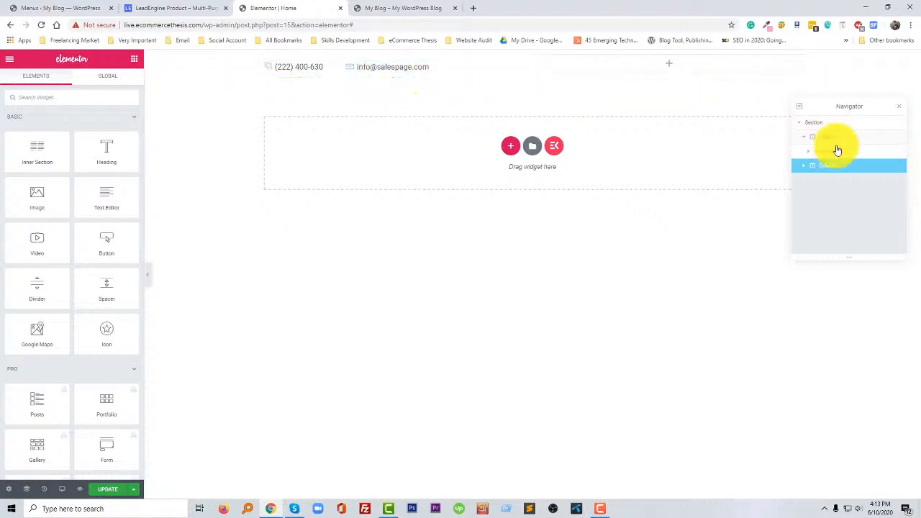
- Move the Navigator clear of the top bar and check the top bar of the LeadEngine reference page
left_click_drag(870, 112, 827, 274)
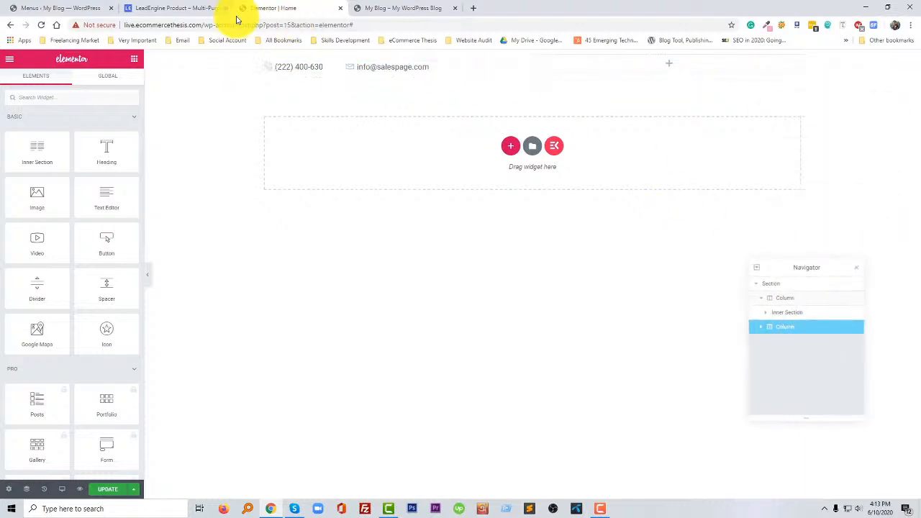
left_click(181, 10)
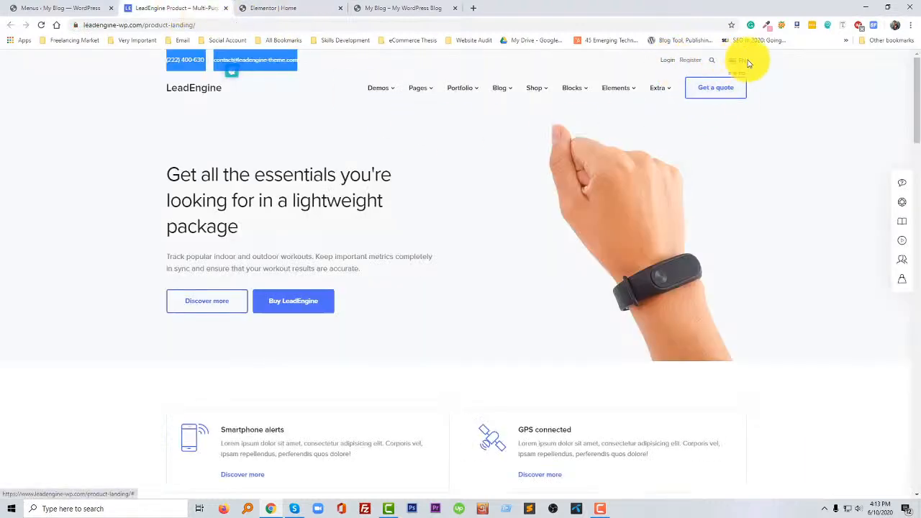
left_click(314, 8)
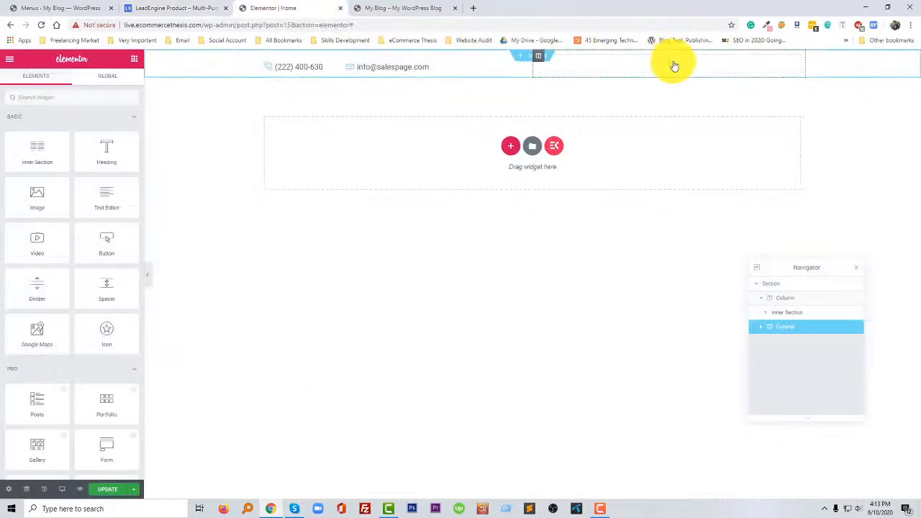
- Add a Social Media widget to the top bar's empty second column
left_click(84, 100)
type("soci")
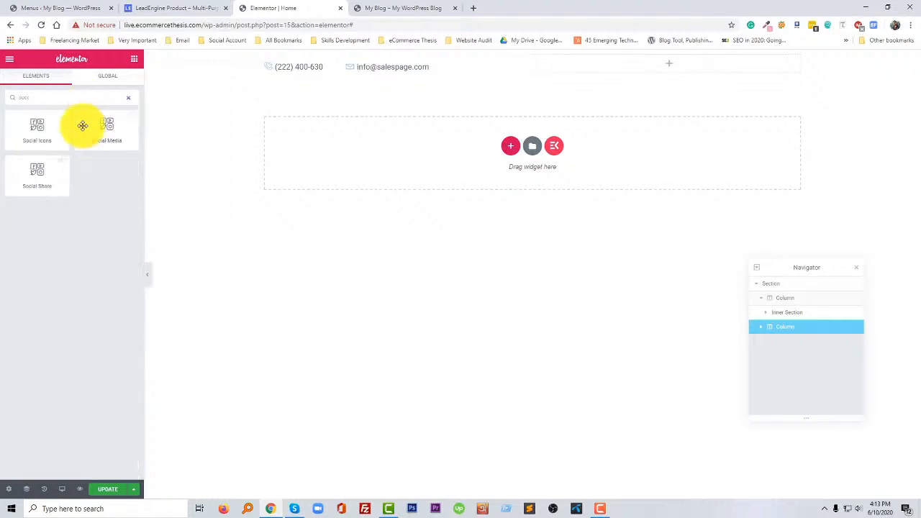
left_click_drag(82, 125, 438, 173)
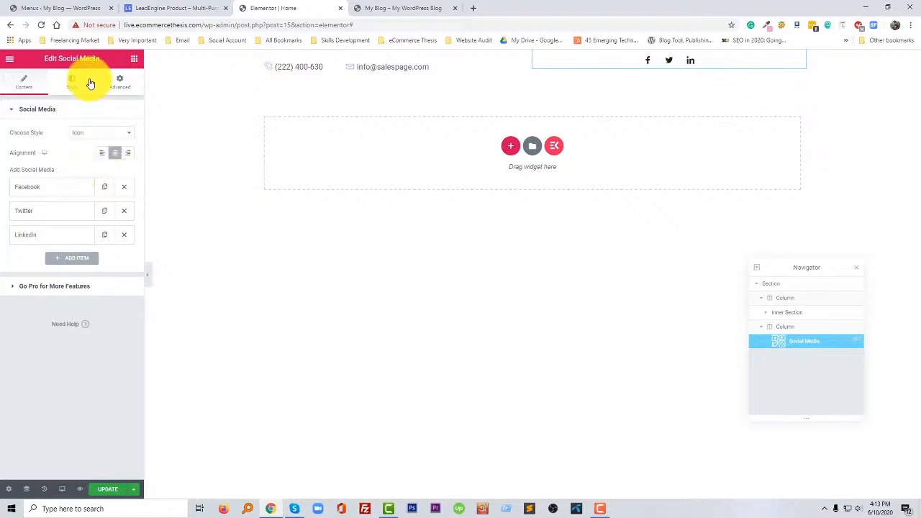
- Add a Social Icons widget to the top bar's second column, below the Social Media widget
left_click(138, 60)
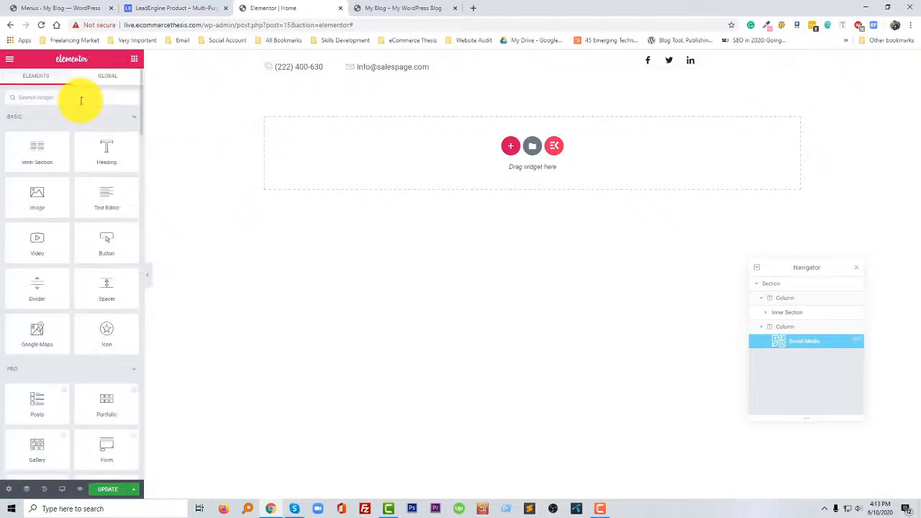
type("soci")
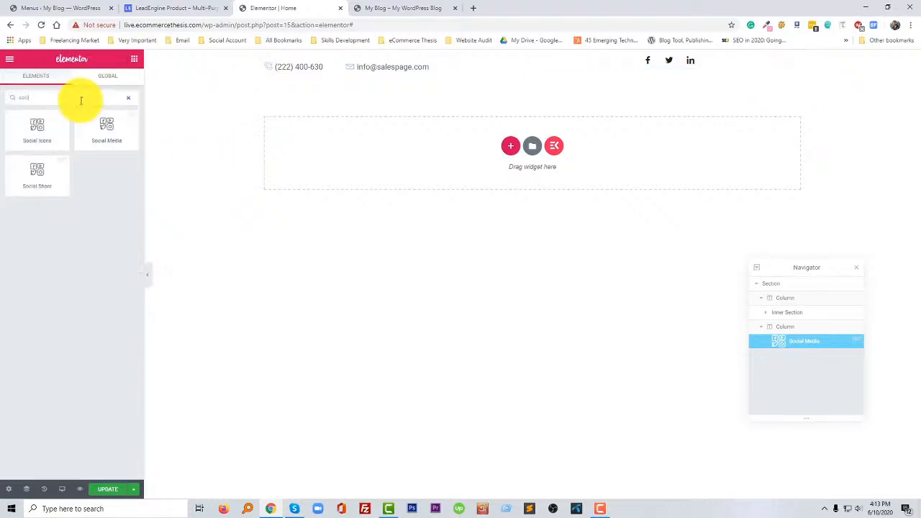
left_click_drag(40, 133, 692, 62)
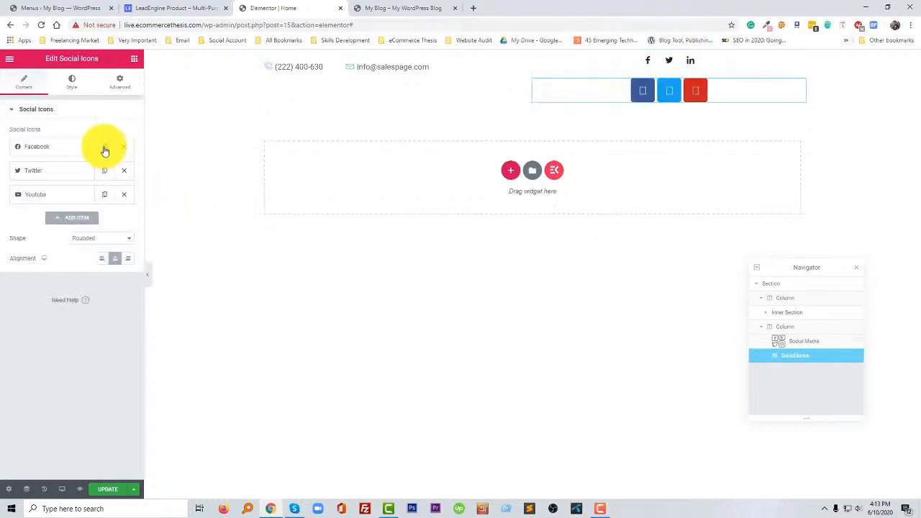
- Add a Social Share widget between the Social Media and Social Icons widgets
left_click(134, 59)
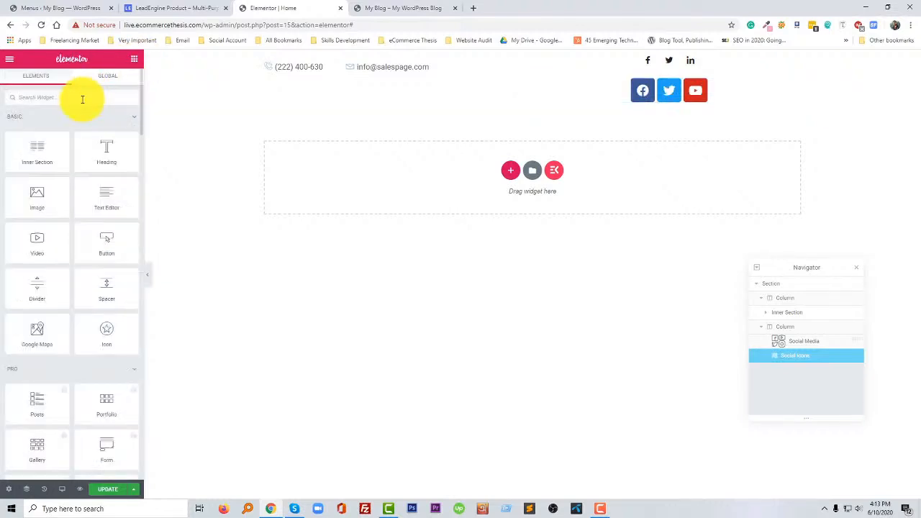
left_click(82, 100)
type("soci")
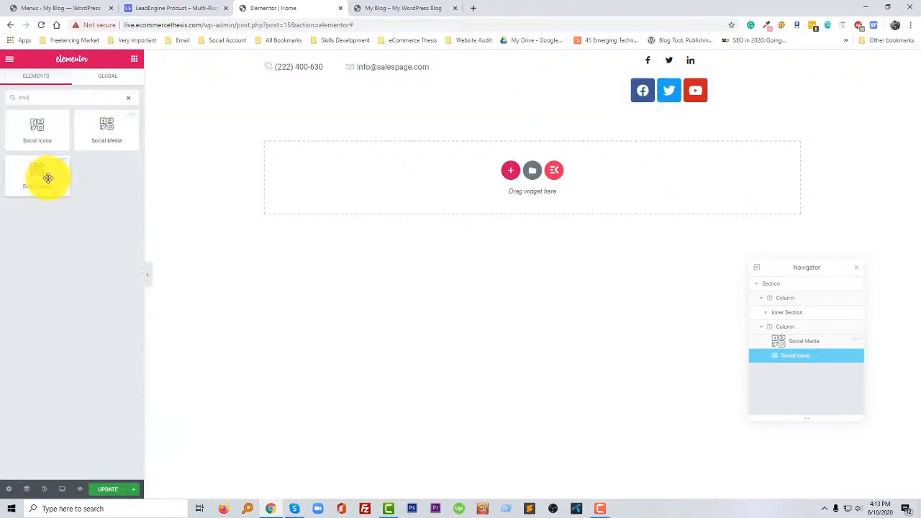
left_click_drag(52, 174, 665, 95)
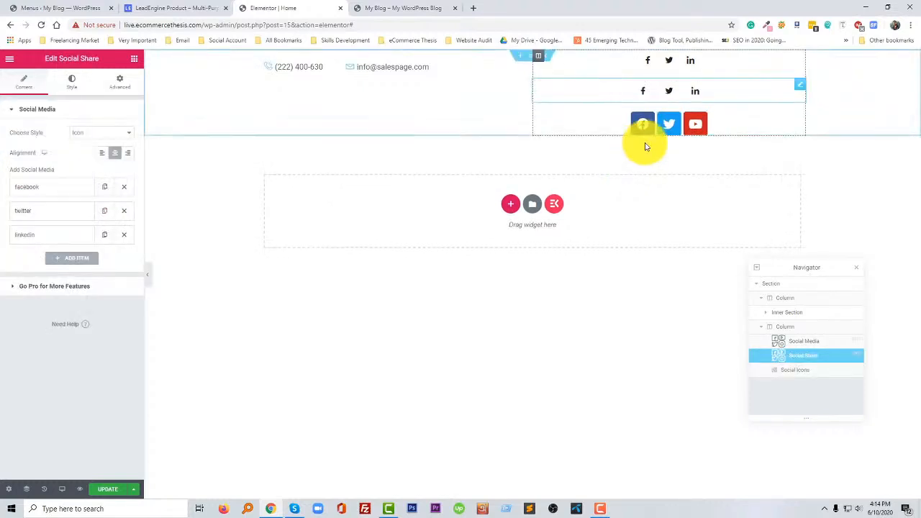
- Delete the Social Share and Social Media widgets from the second column, keeping only Social Icons
right_click(802, 86)
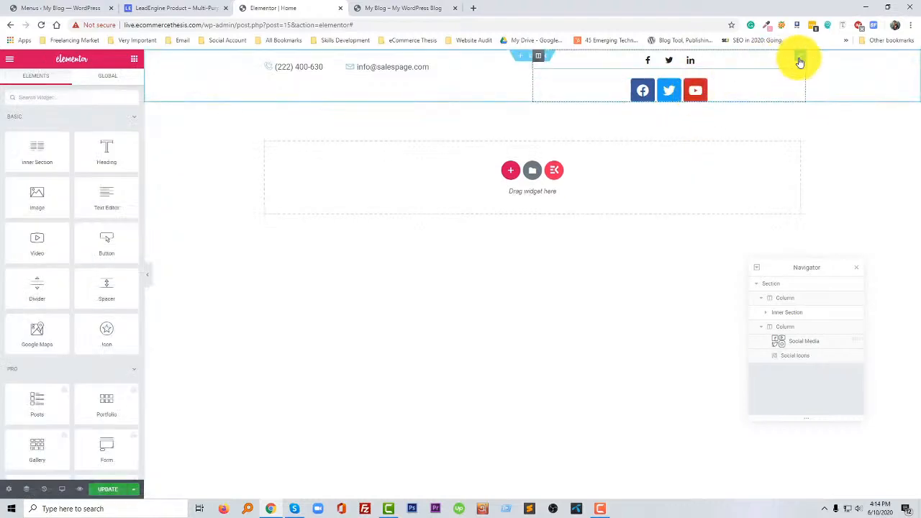
right_click(800, 63)
left_click(817, 181)
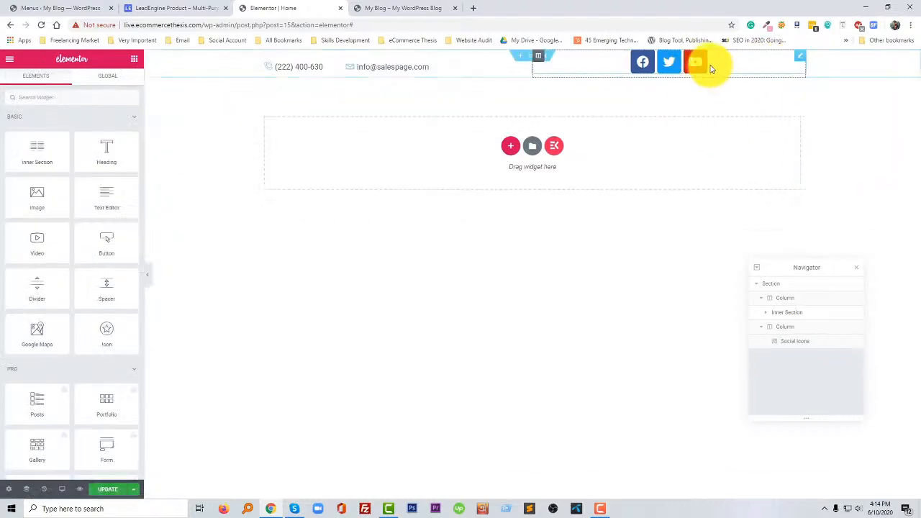
- Align the Social Icons widget to the right of its column
left_click(748, 63)
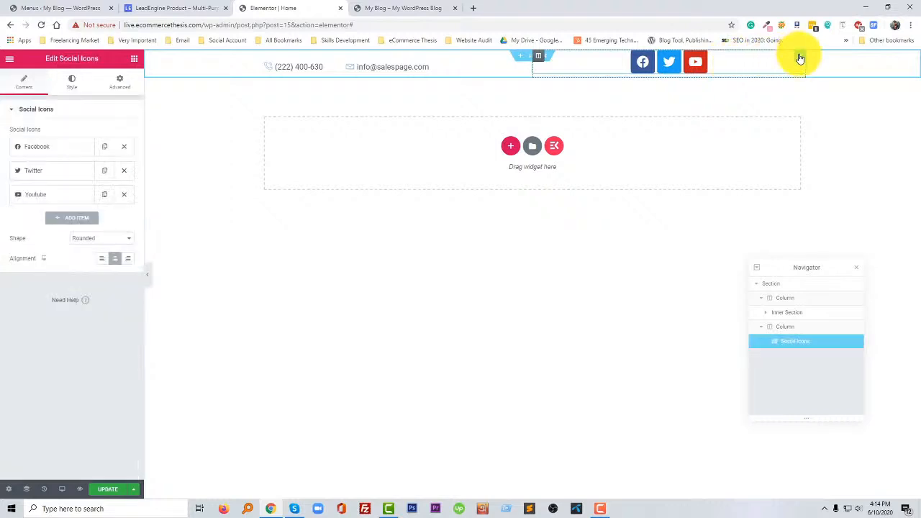
left_click(127, 259)
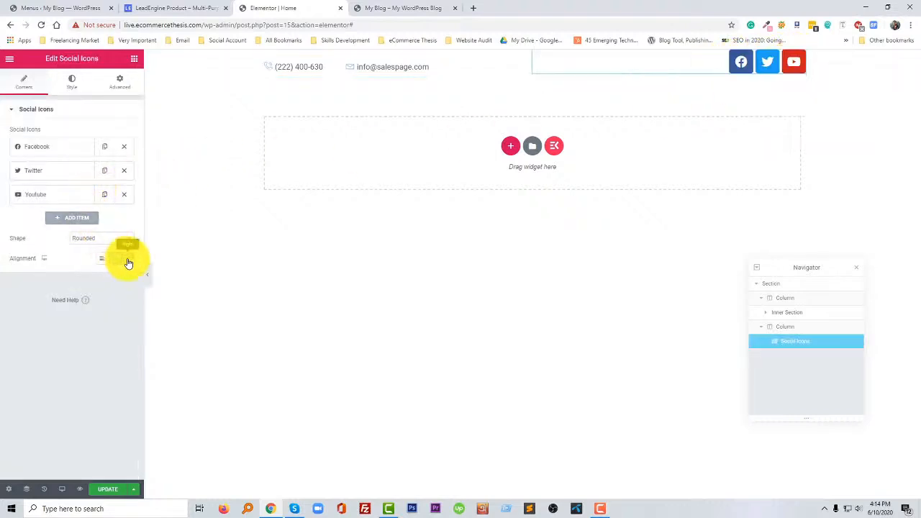
- Try the Square and Circle shapes on the social icons, and set the shape back to Rounded
left_click(96, 240)
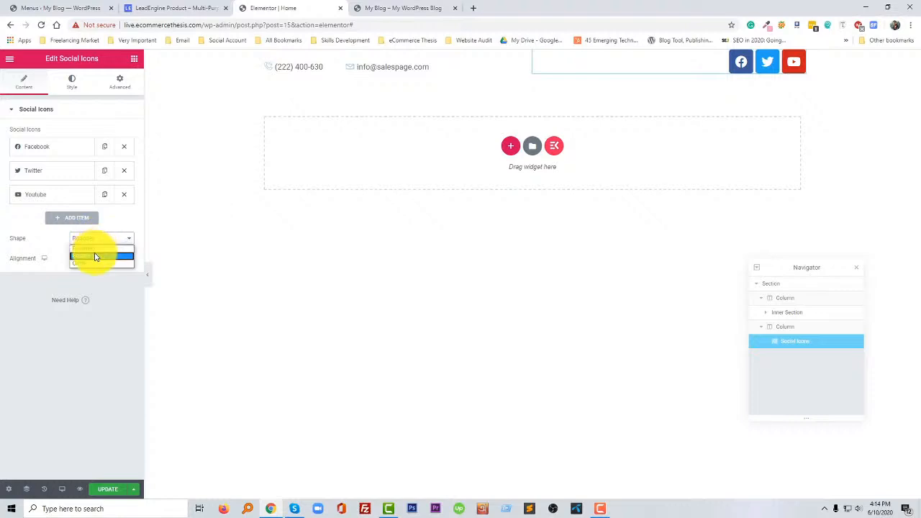
left_click(95, 256)
left_click(107, 239)
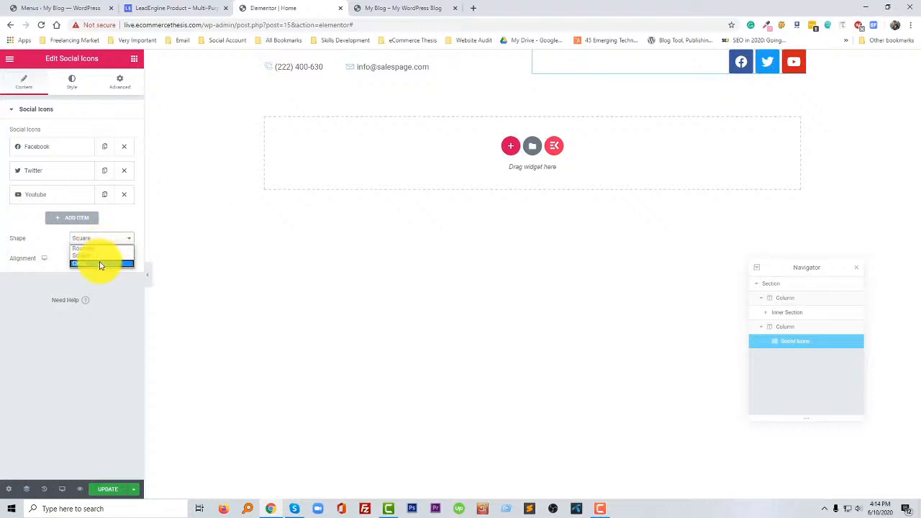
left_click(100, 264)
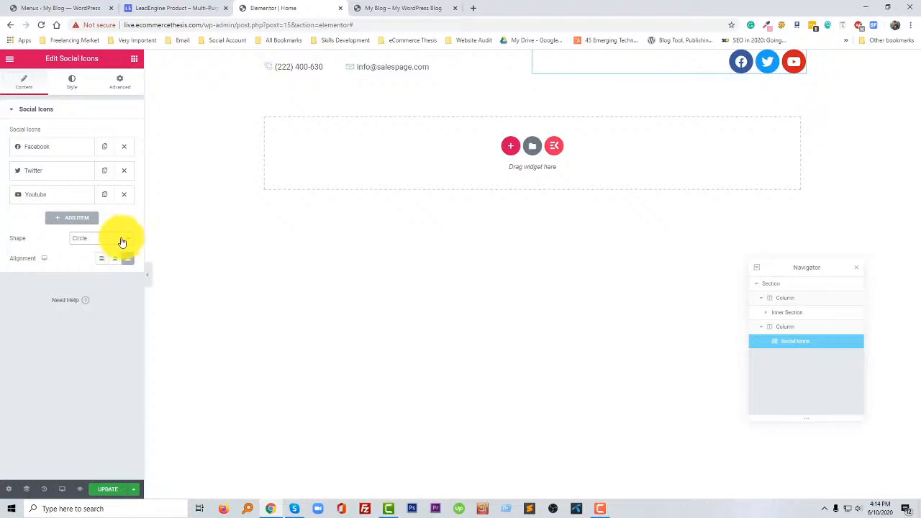
left_click(118, 242)
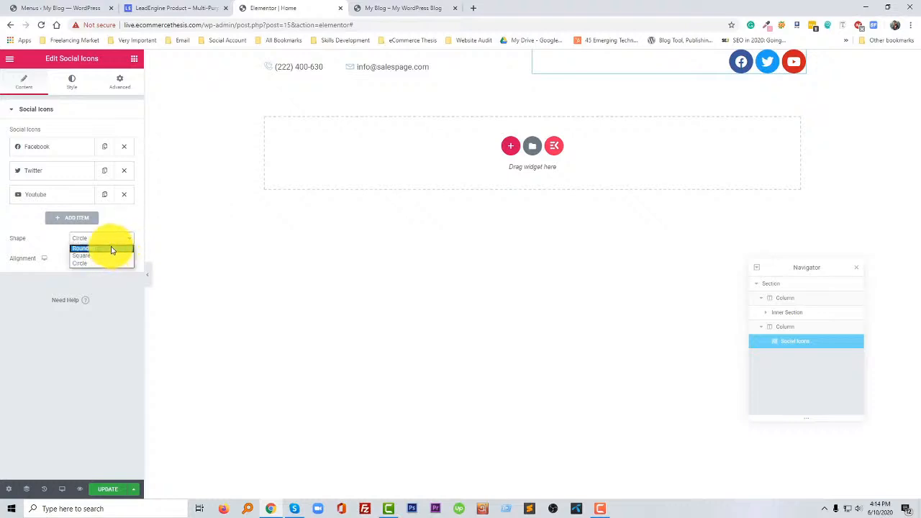
left_click(111, 249)
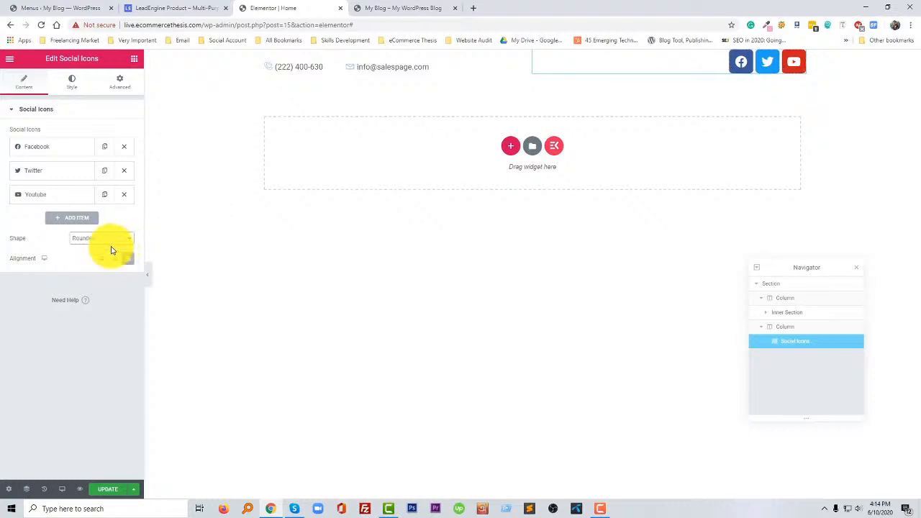
- Set the icon size of the Social Icons widget to 16
left_click(72, 84)
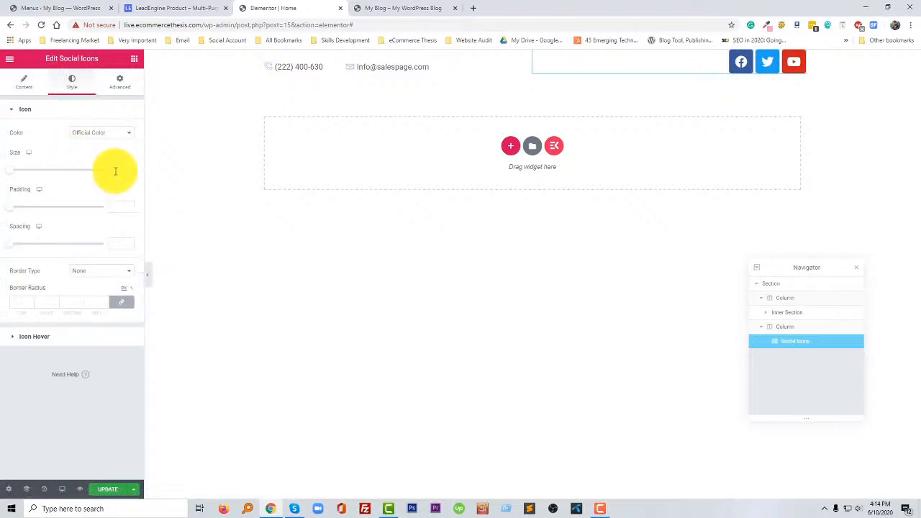
type("18")
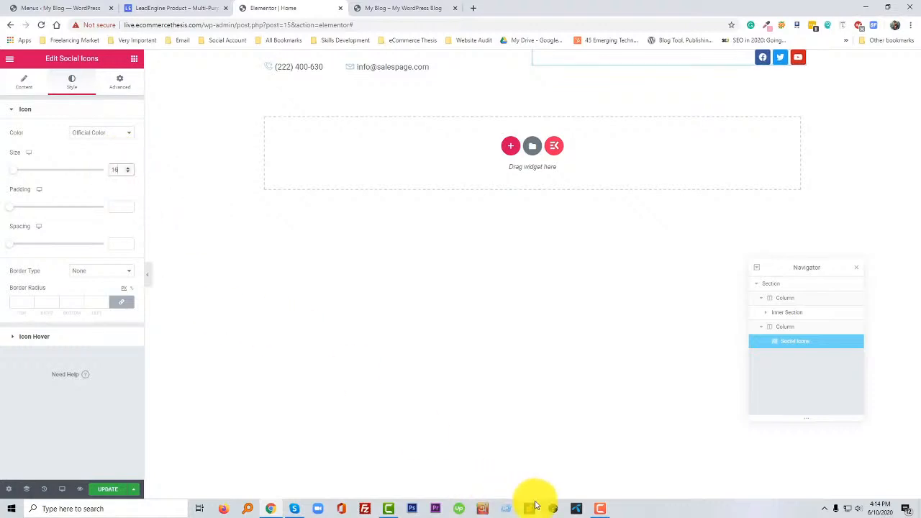
left_click(600, 508)
left_click(874, 473)
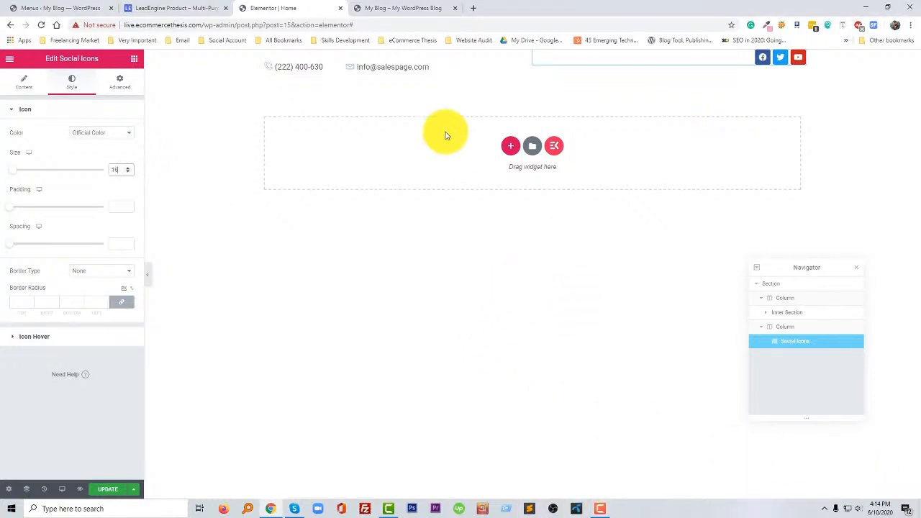
- Set the vertical alignment of the top bar's first outer column, holding the contact lists, to Middle
left_click(266, 57)
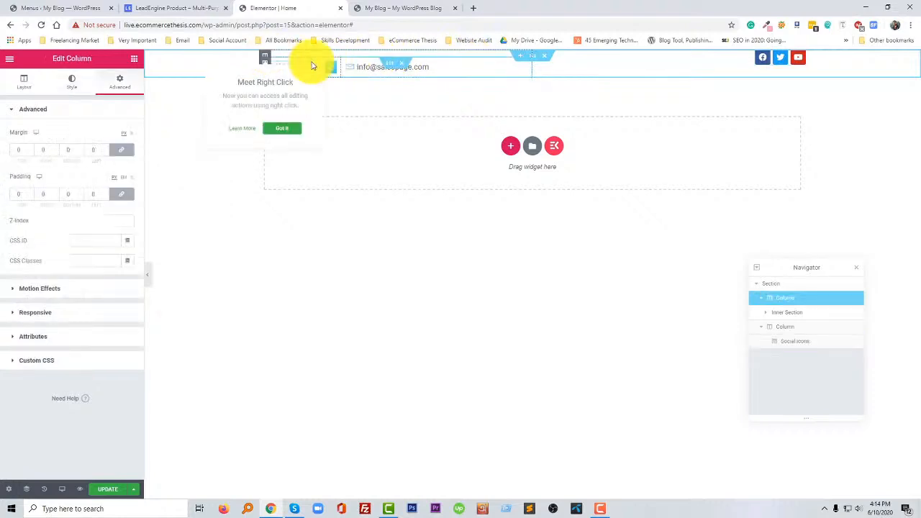
left_click(24, 85)
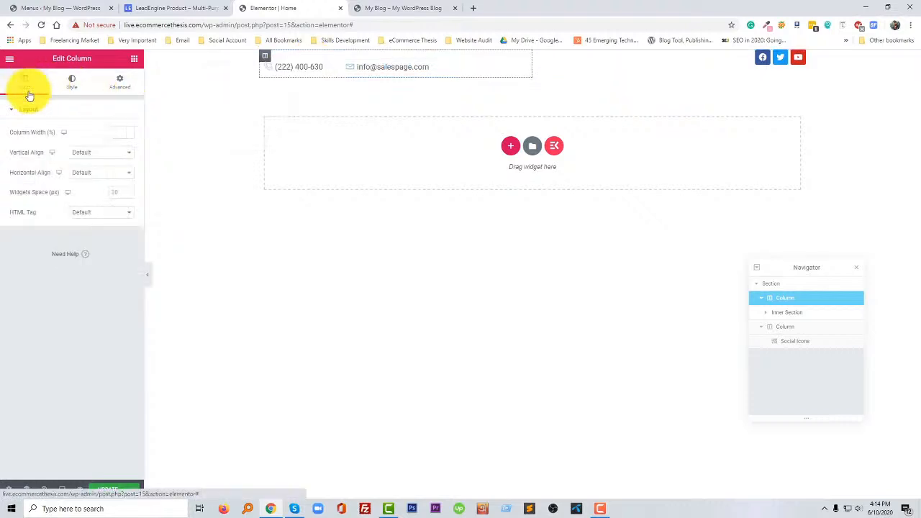
left_click(106, 153)
left_click(99, 179)
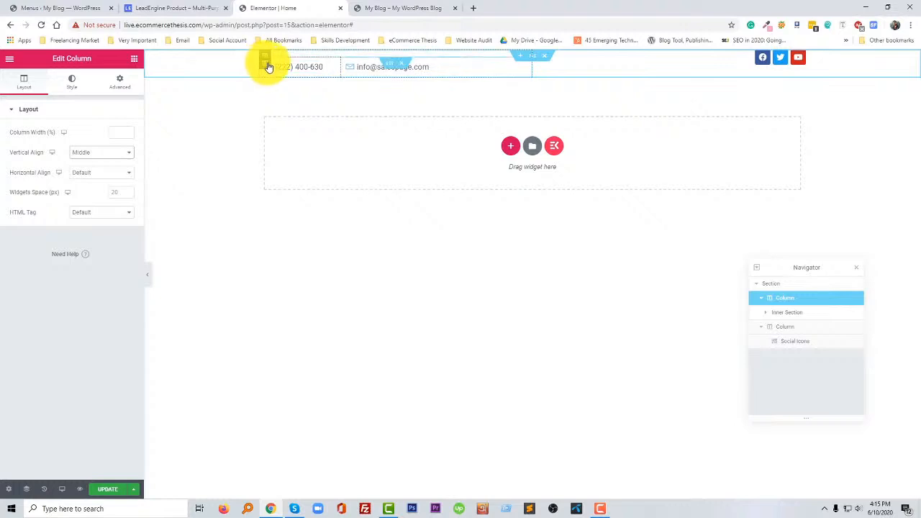
- Set the vertical alignment of the column containing the social icons to Middle
left_click(645, 64)
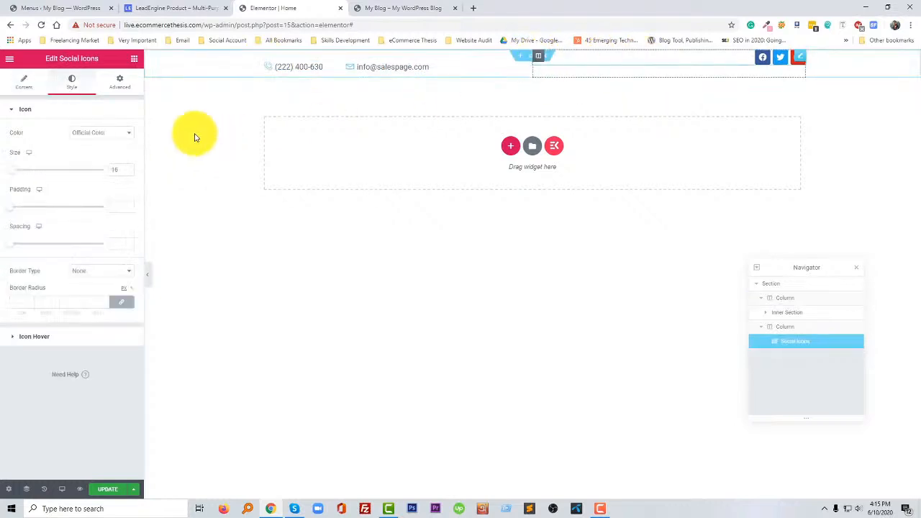
left_click(788, 304)
left_click(120, 81)
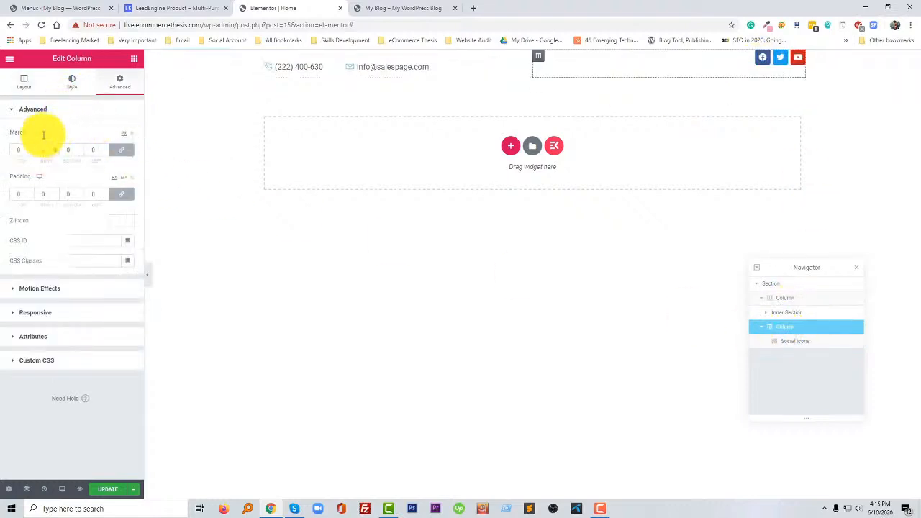
left_click(24, 81)
left_click(107, 157)
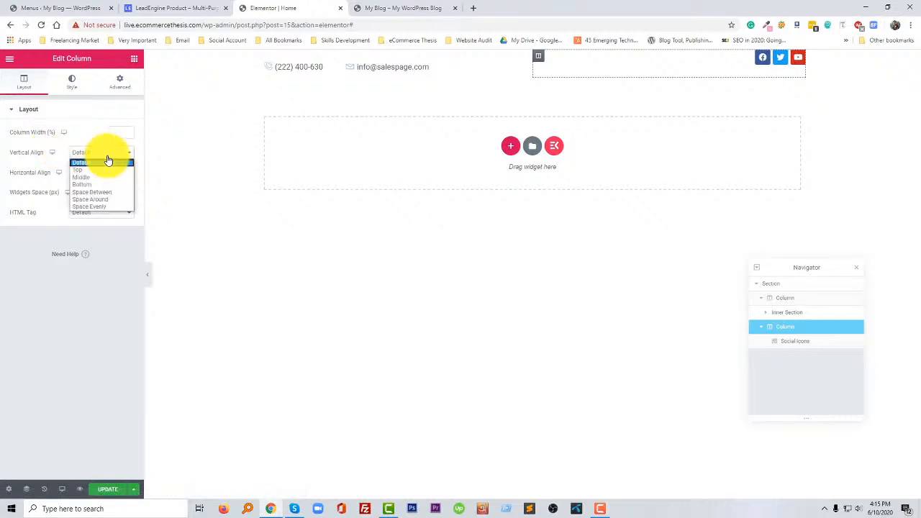
left_click(101, 177)
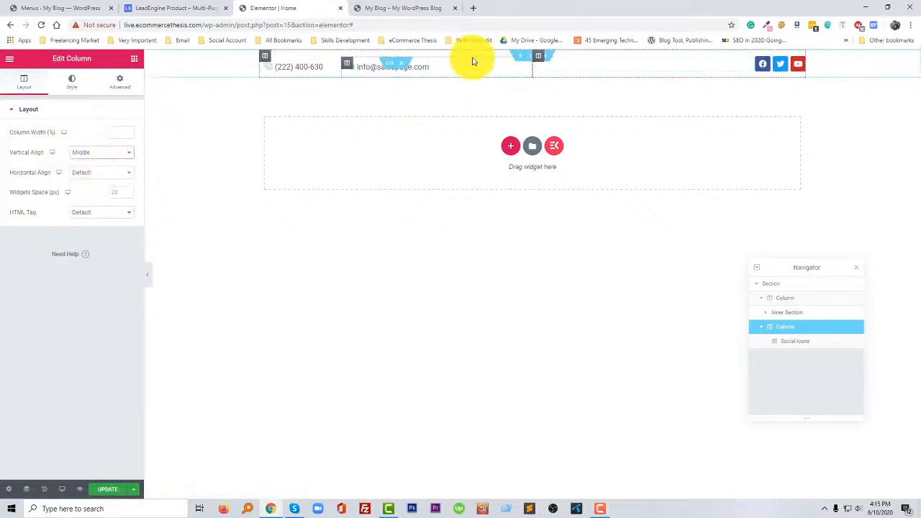
- Open the settings of the e-mail icon list in the top bar
left_click(422, 236)
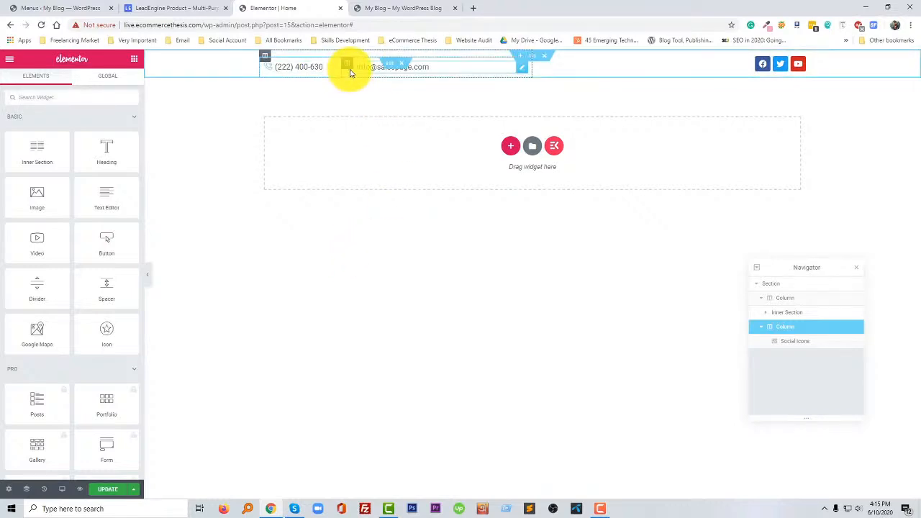
left_click(372, 68)
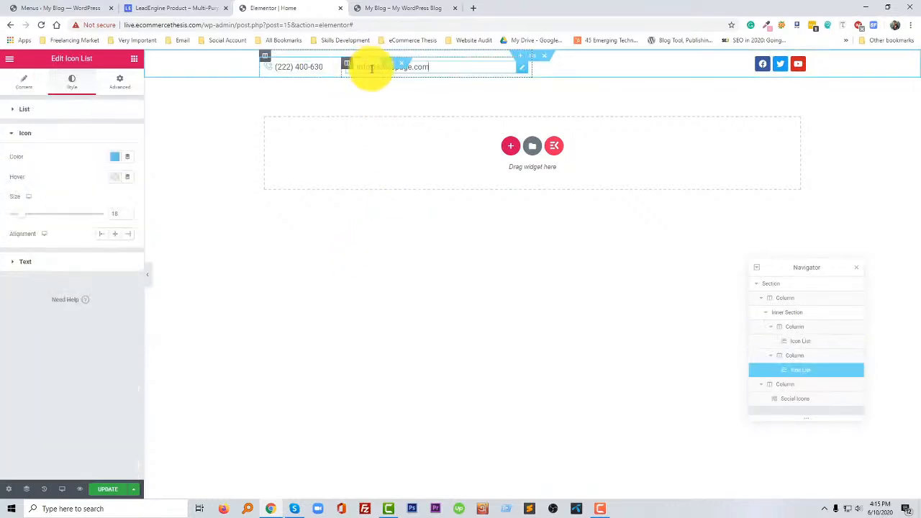
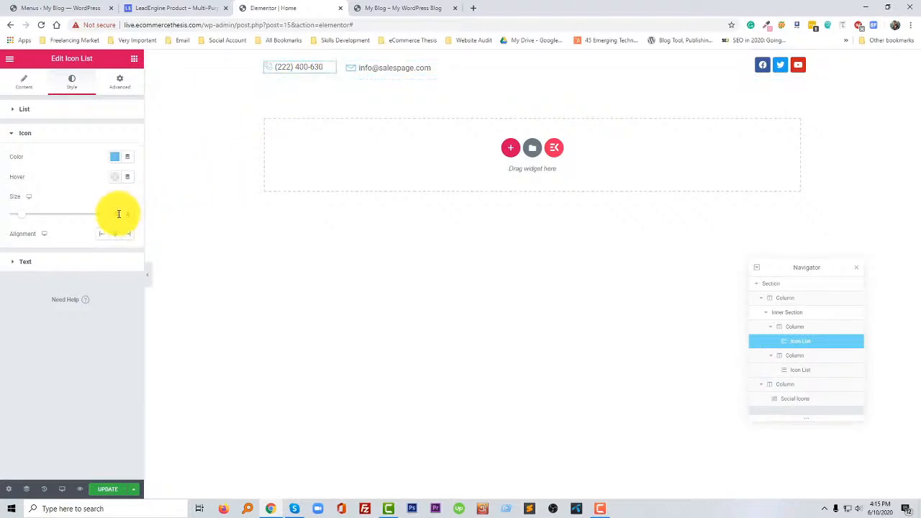
- Set the padding of the inner column holding the e-mail icon list to 0
left_click(194, 230)
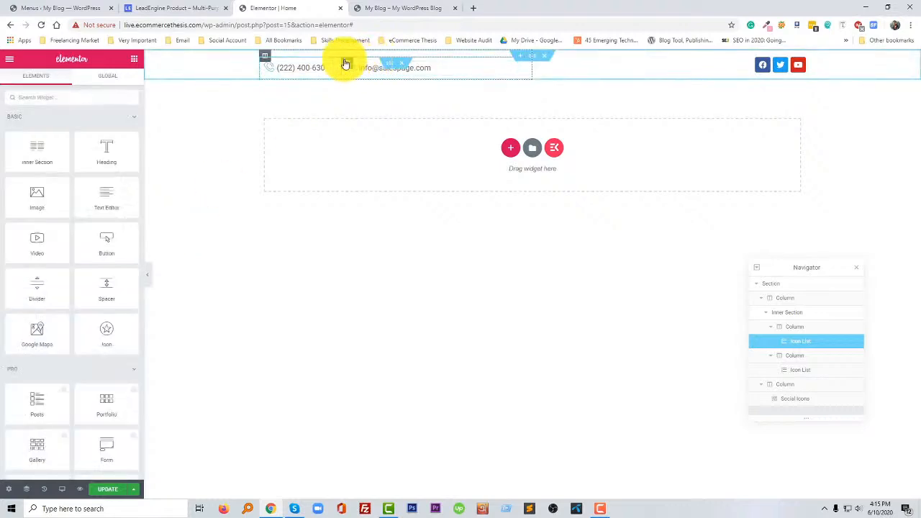
left_click(346, 63)
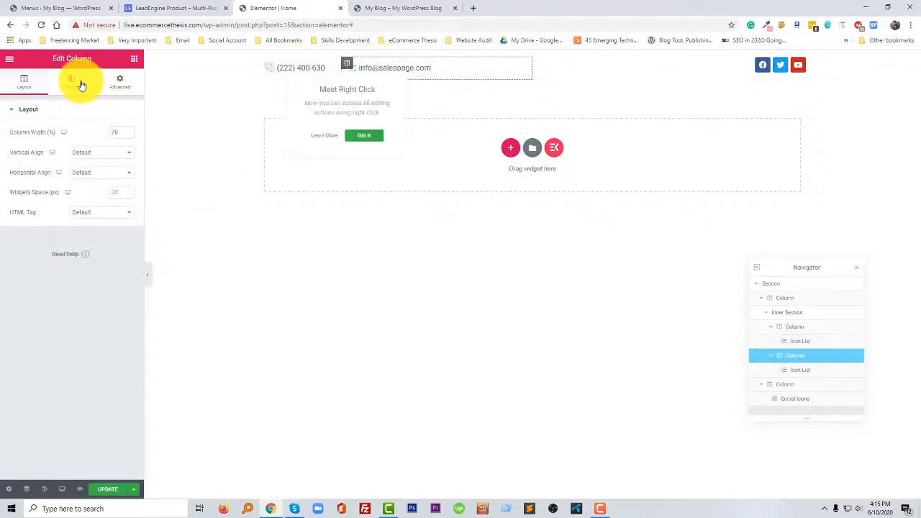
left_click(76, 82)
left_click(119, 81)
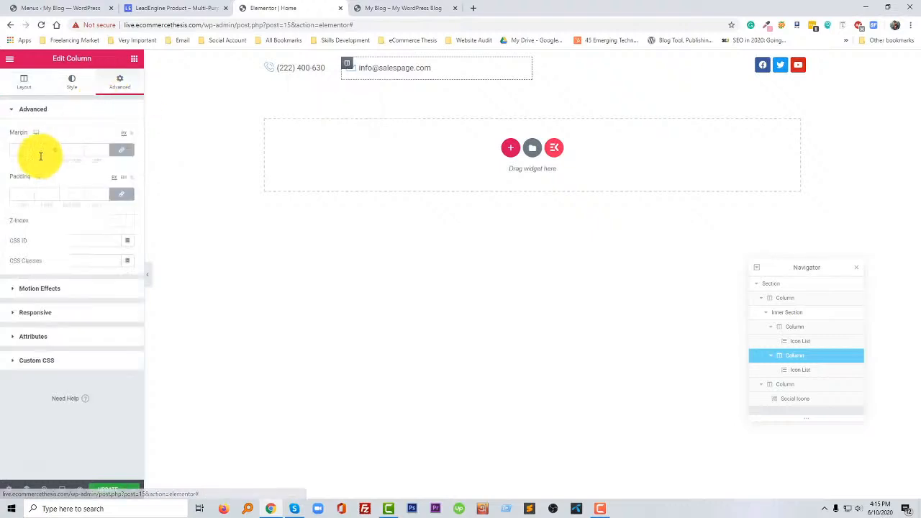
left_click(31, 196)
type("0")
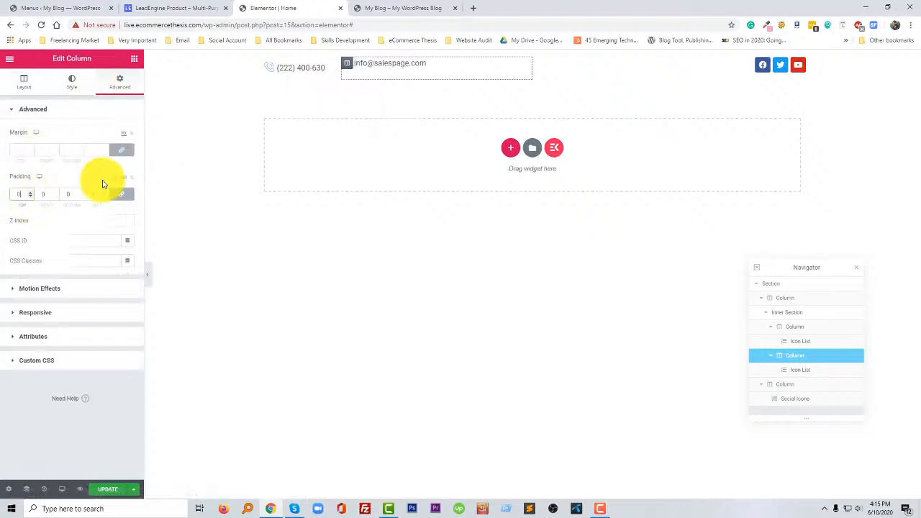
- Set the padding of the inner column holding the phone icon list to 0
left_click(272, 68)
left_click(264, 62)
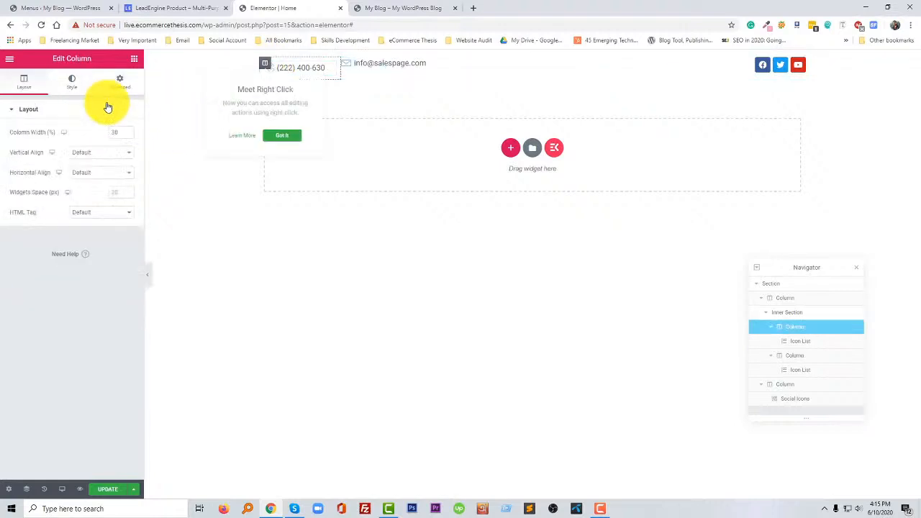
left_click(119, 81)
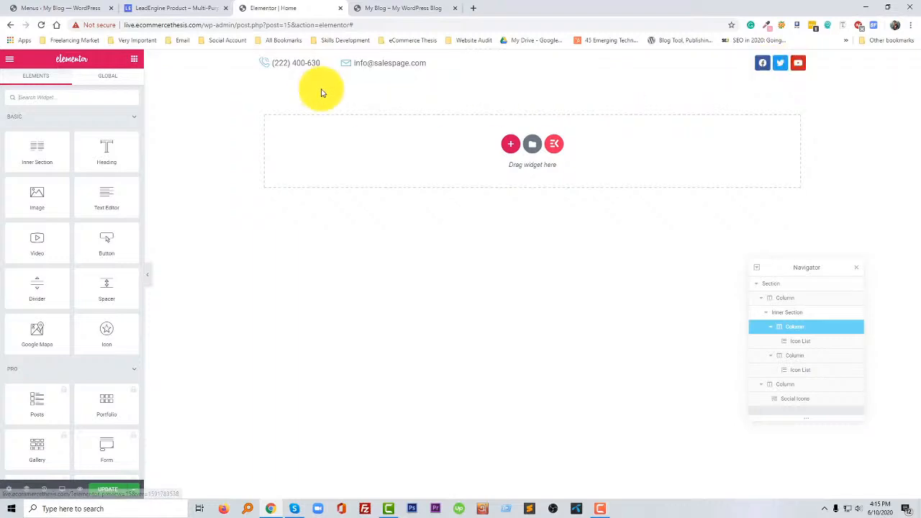
- Check the header layout on the LeadEngine page and add a section with three equal columns below the top bar in Elementor
left_click(192, 7)
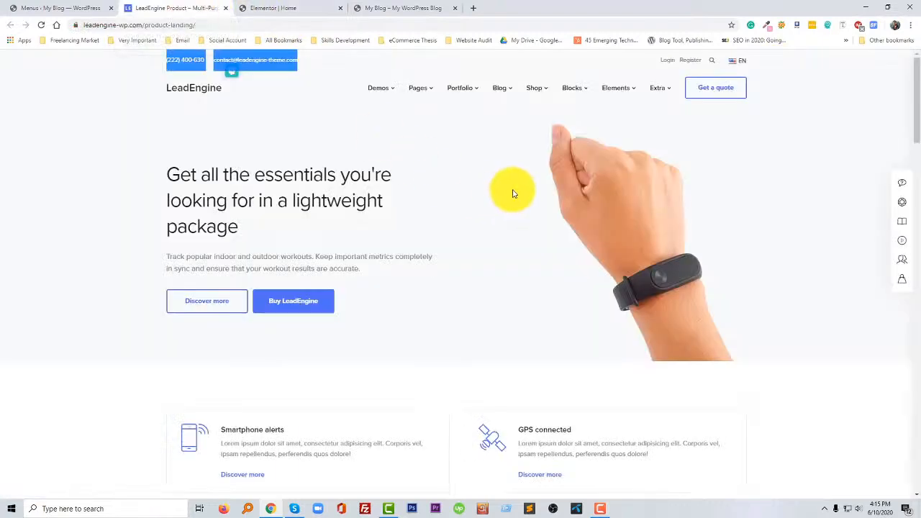
left_click(172, 107)
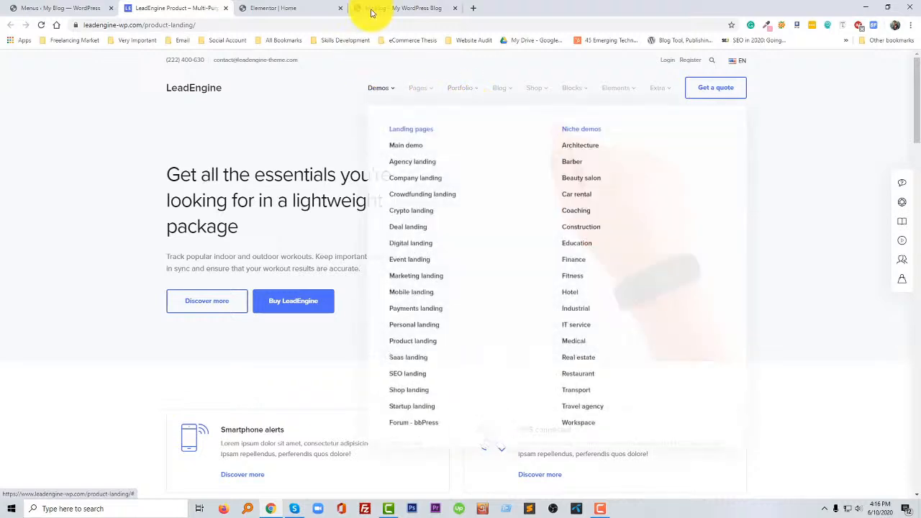
left_click(261, 7)
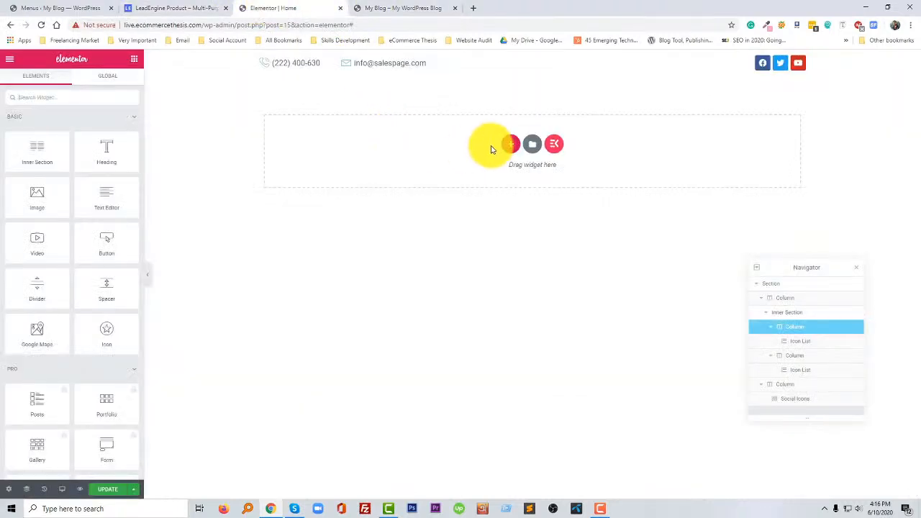
left_click(513, 146)
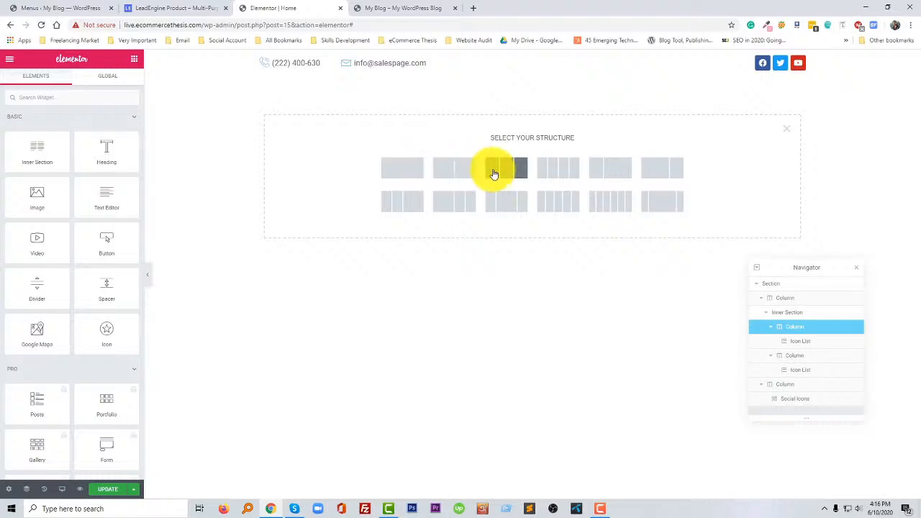
left_click(497, 174)
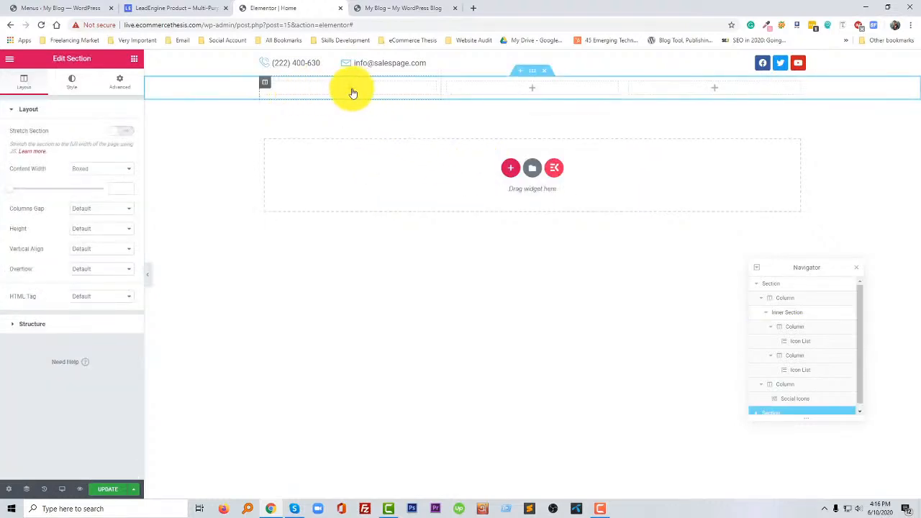
- Find the Image widget and place it in the first column of the new three-column section
left_click(351, 89)
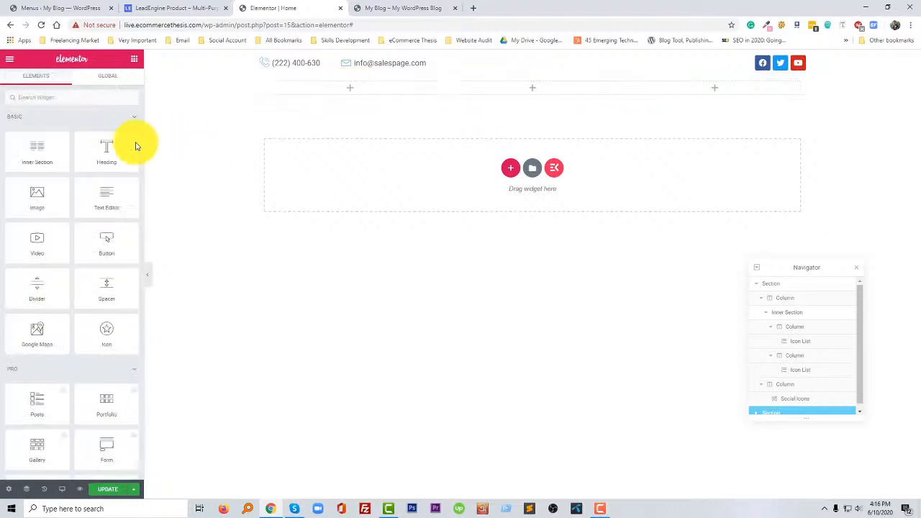
left_click(90, 99)
type("ima")
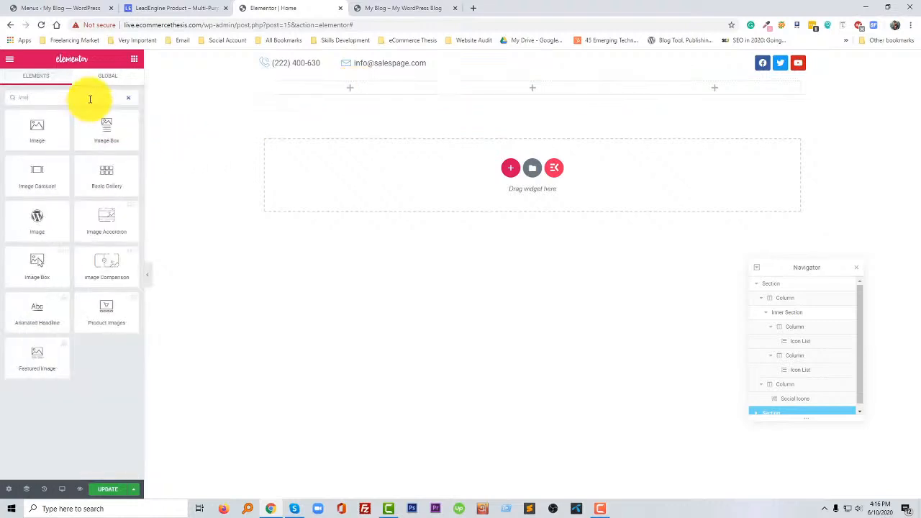
left_click_drag(30, 137, 327, 101)
left_click(163, 8)
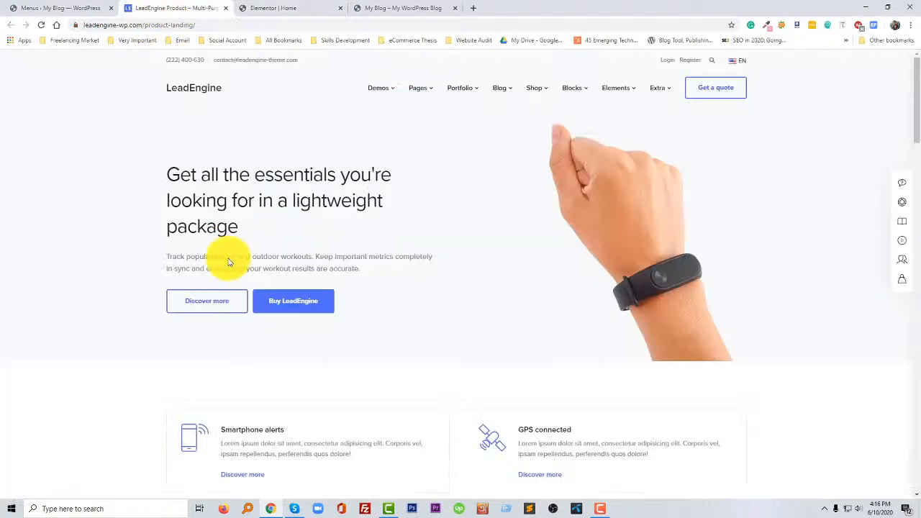
right_click(194, 92)
left_click(64, 186)
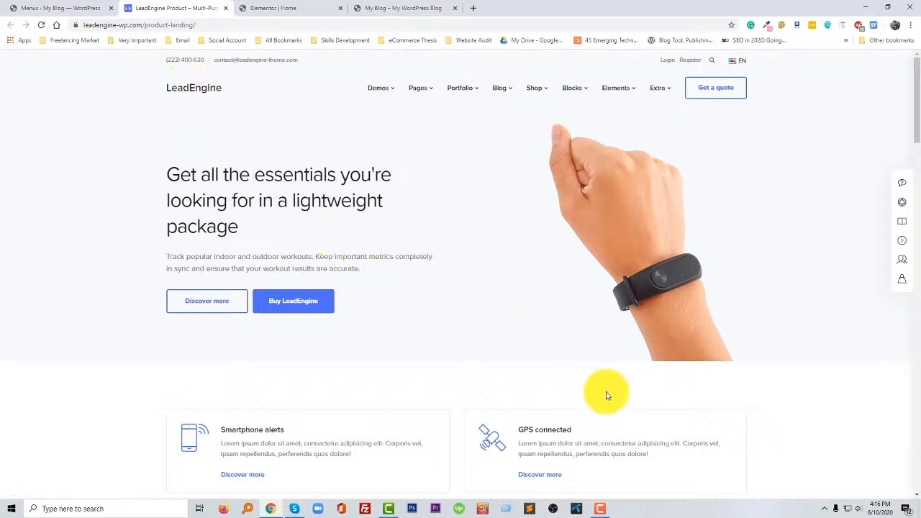
left_click(823, 509)
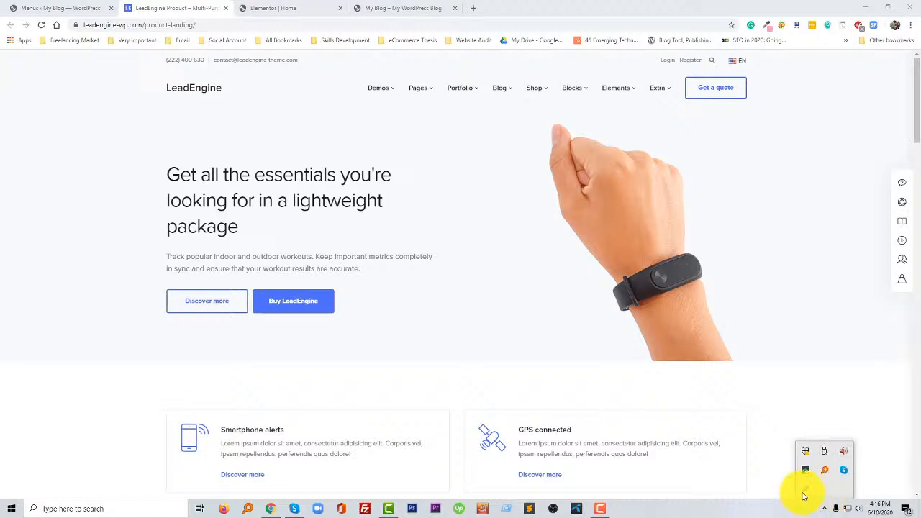
left_click(184, 126)
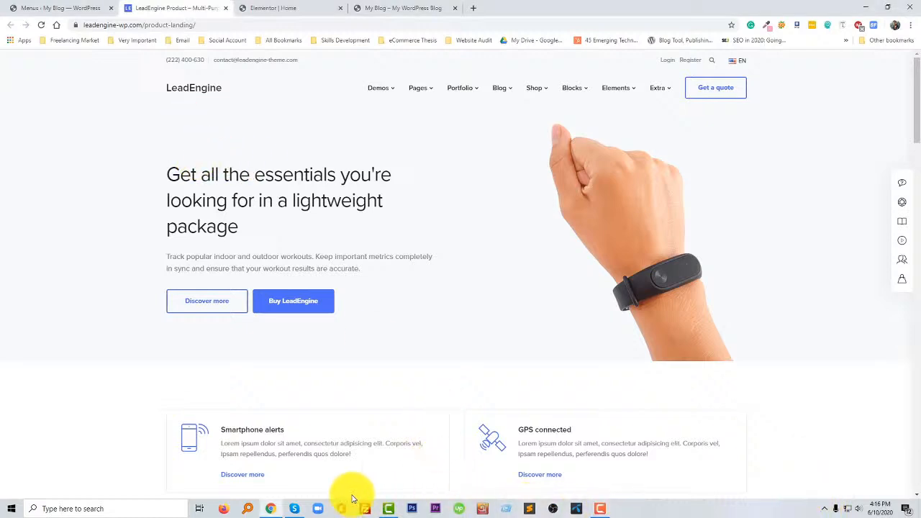
- Search the computer for "Theme Forest" in Everything and open the HTML subfolder of the Theme Forest folder
left_click(247, 508)
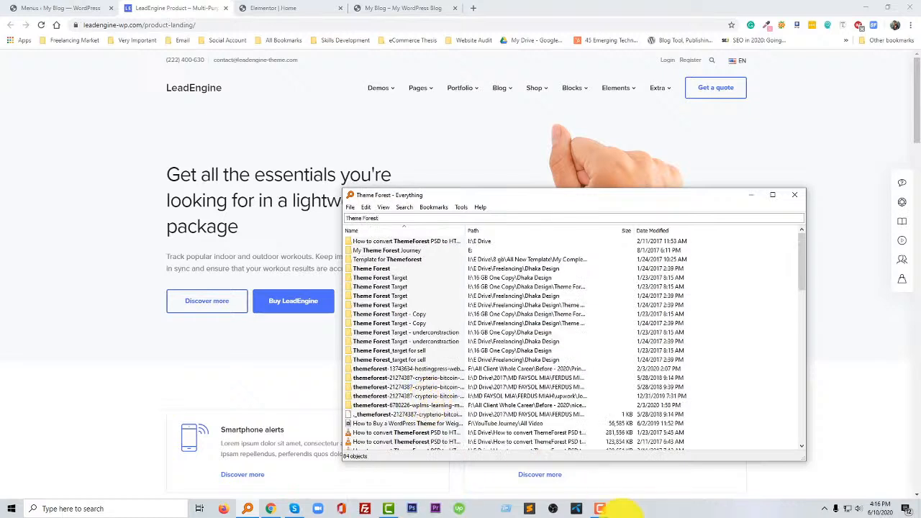
left_click(603, 512)
left_click(879, 462)
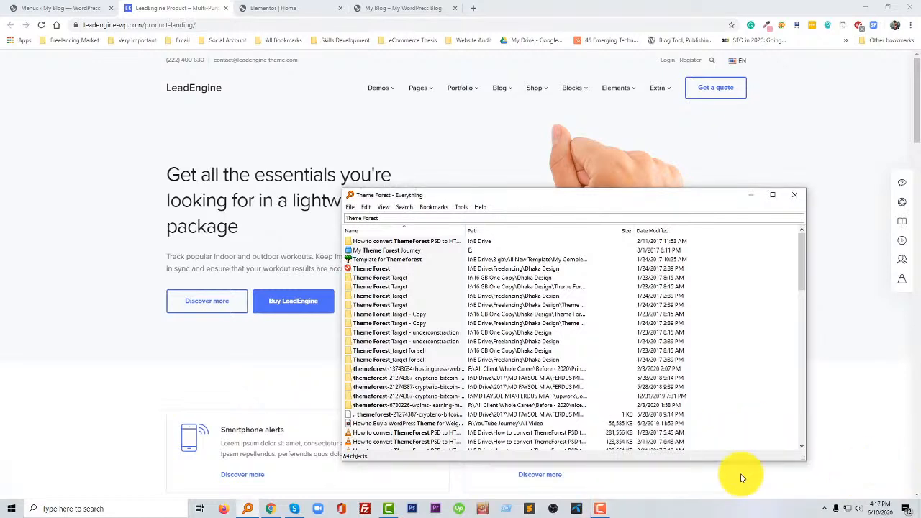
left_click(600, 508)
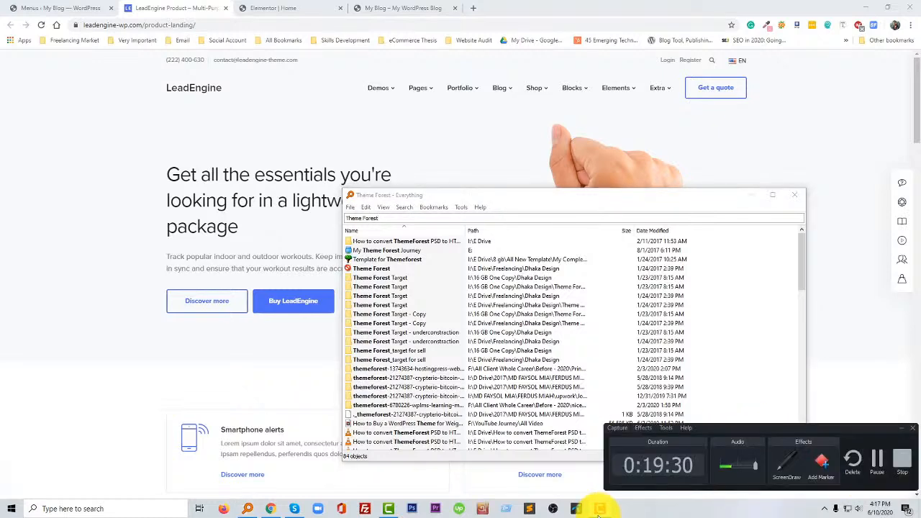
left_click(599, 513)
double_click(384, 269)
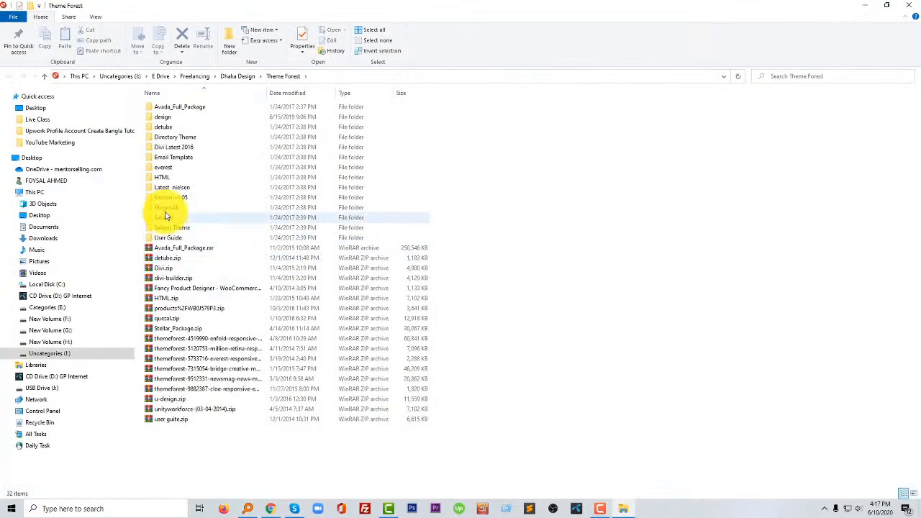
double_click(167, 180)
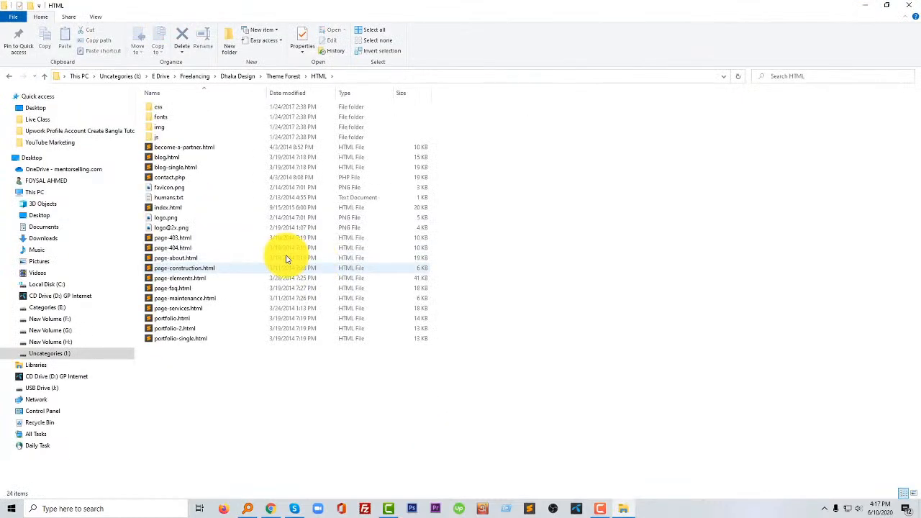
left_click(171, 128)
double_click(171, 128)
key("alt+Left")
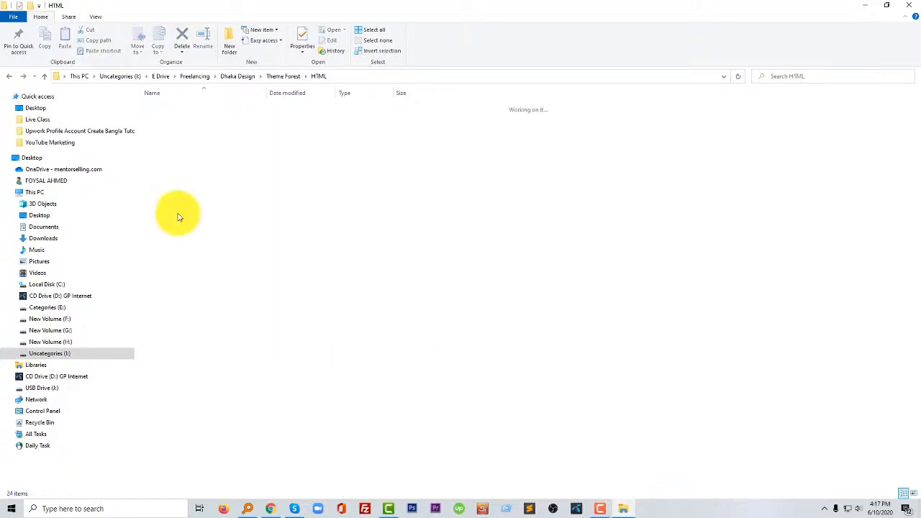
- Show the HTML folder's files as large icons and select the Nestor logo file logo.png
right_click(711, 191)
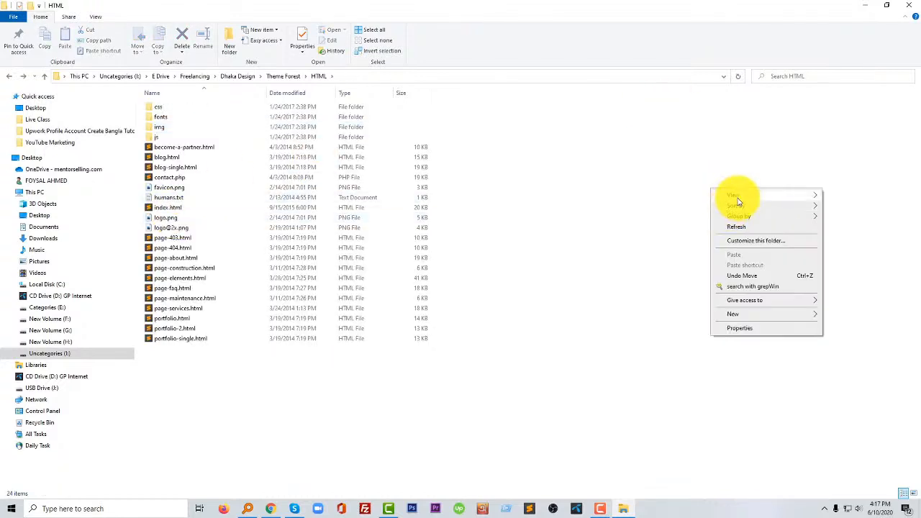
mouse_move(735, 197)
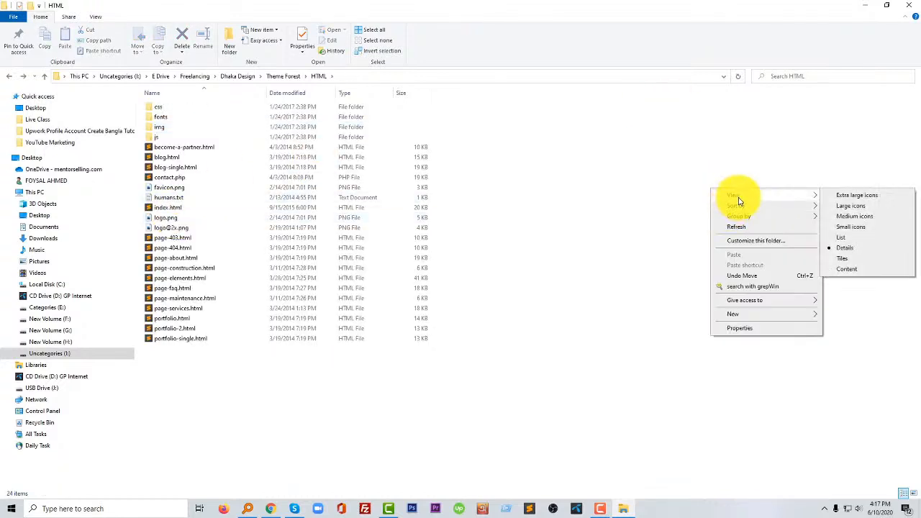
left_click(852, 206)
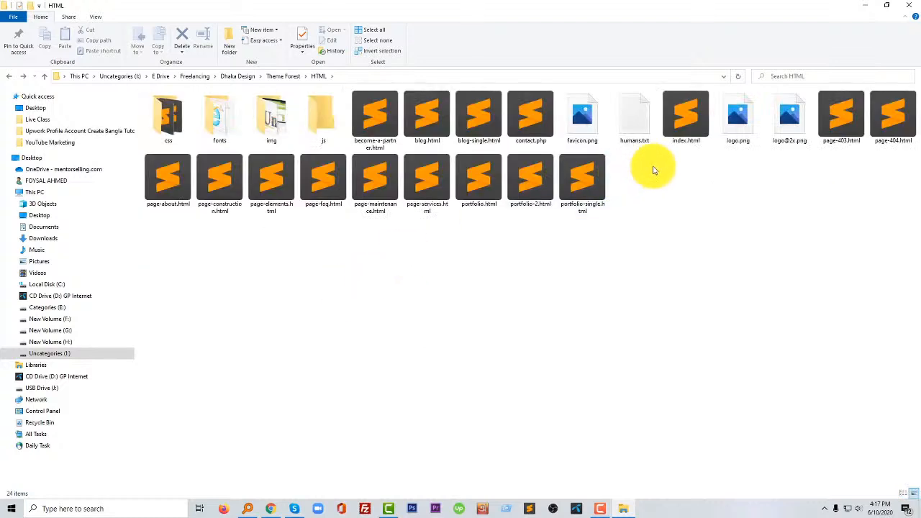
left_click(777, 123)
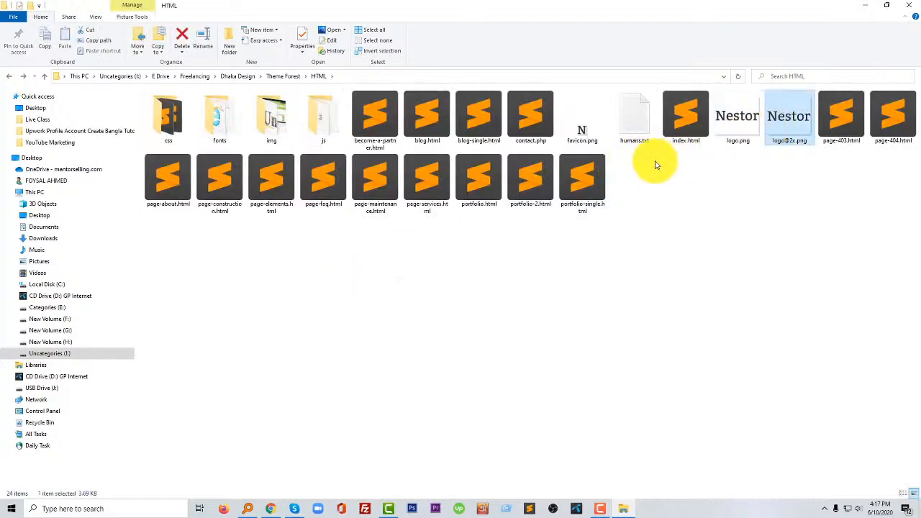
left_click(736, 133)
- Upload logo.png from the HTML folder to the WordPress media library for the Image widget
left_click_drag(735, 134, 83, 164)
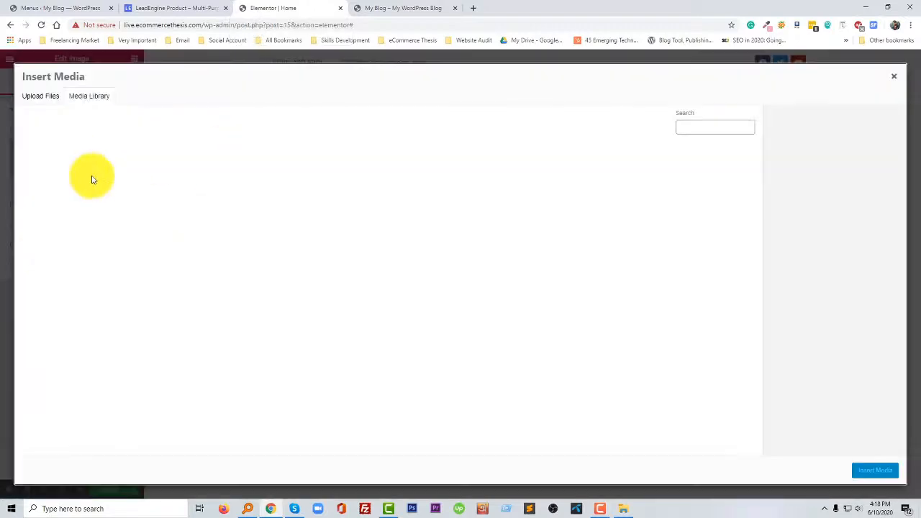
left_click(624, 507)
left_click(602, 508)
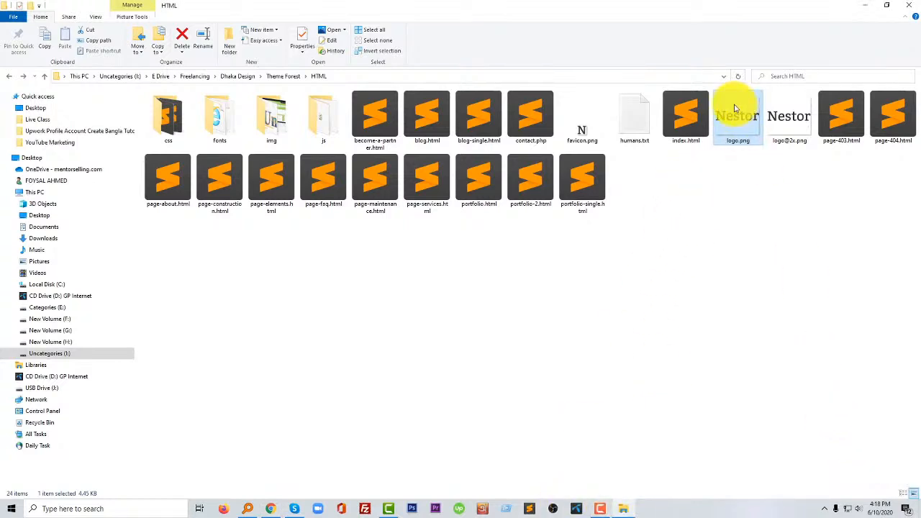
left_click_drag(738, 115, 273, 328)
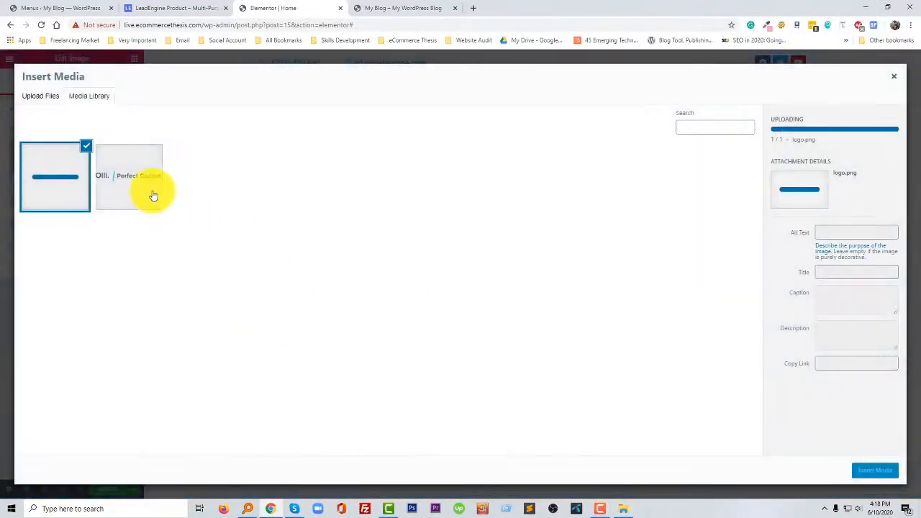
- Insert the uploaded Nestor logo into the Image widget and set its alignment to left
left_click(153, 196)
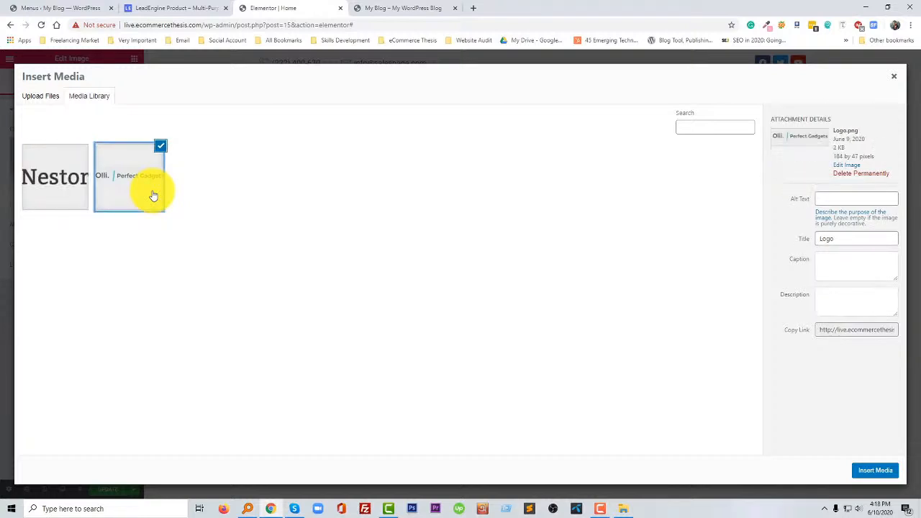
left_click(67, 189)
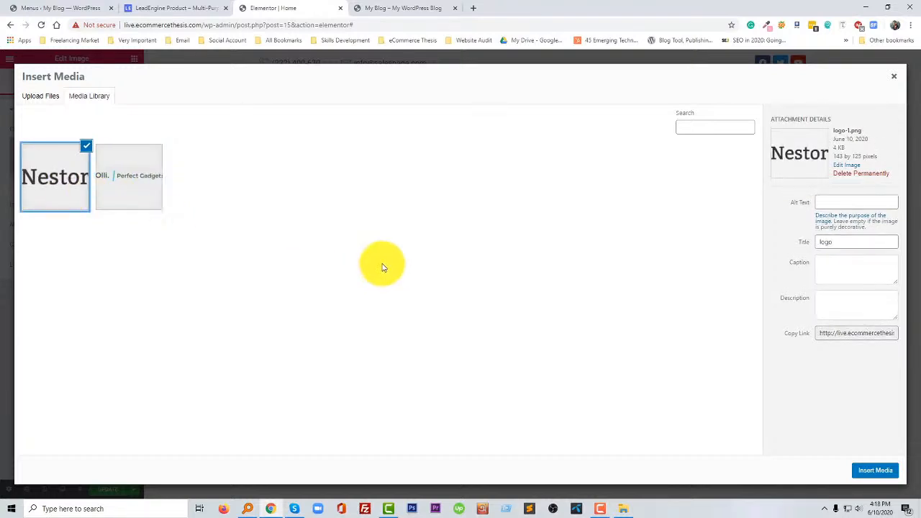
left_click(879, 470)
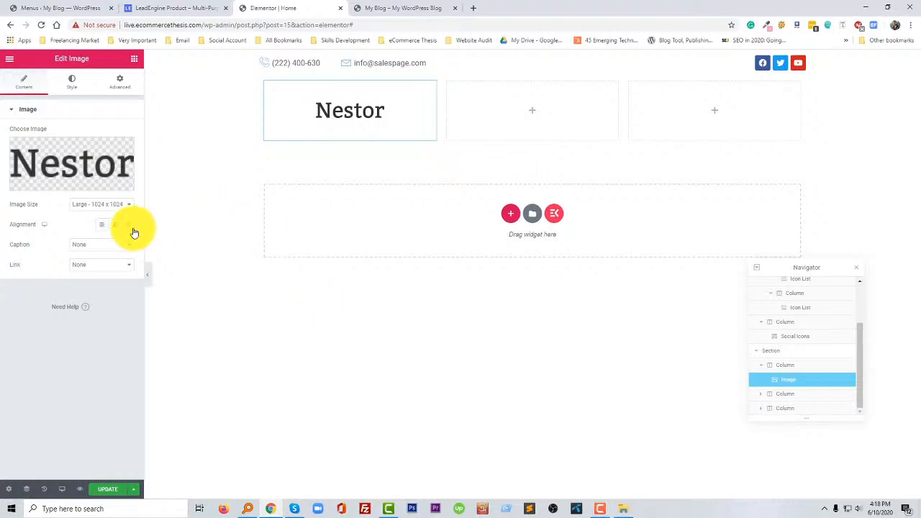
left_click(102, 225)
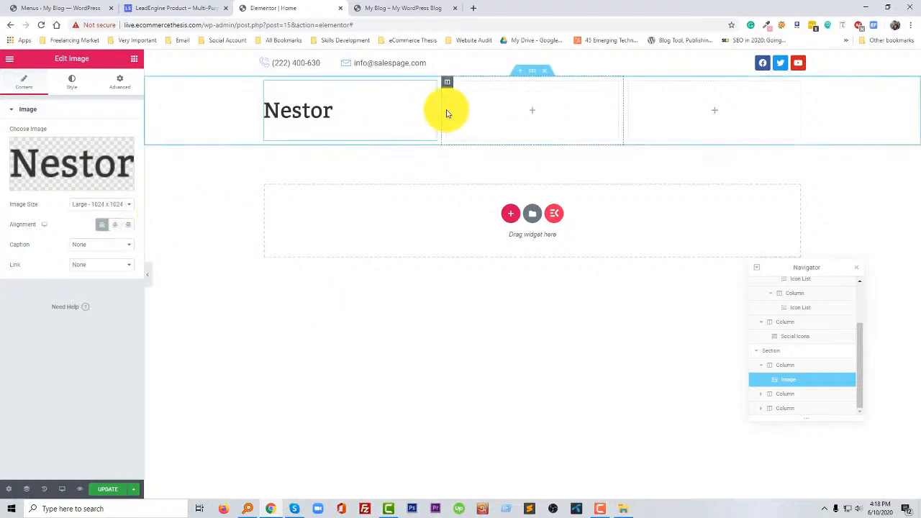
- Find the ElementsKit Nav menu widget and place it in the header row's empty middle column
left_click(532, 111)
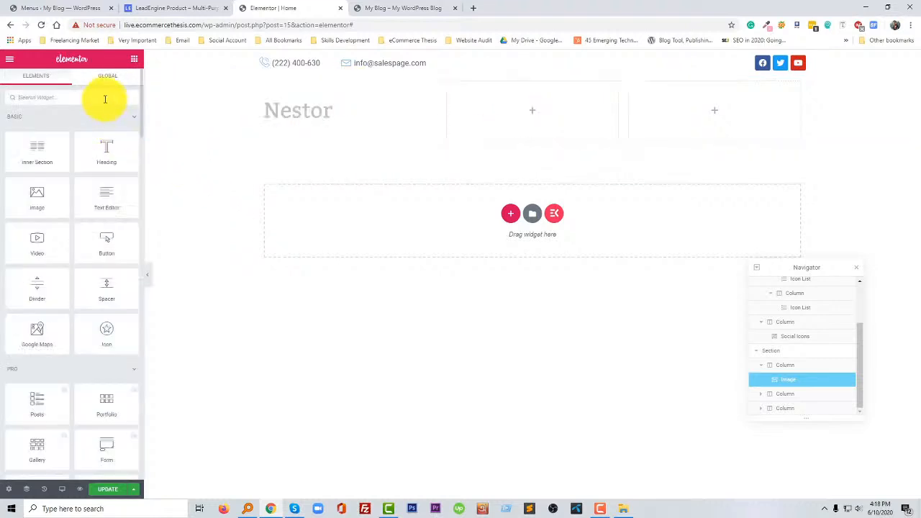
type("na")
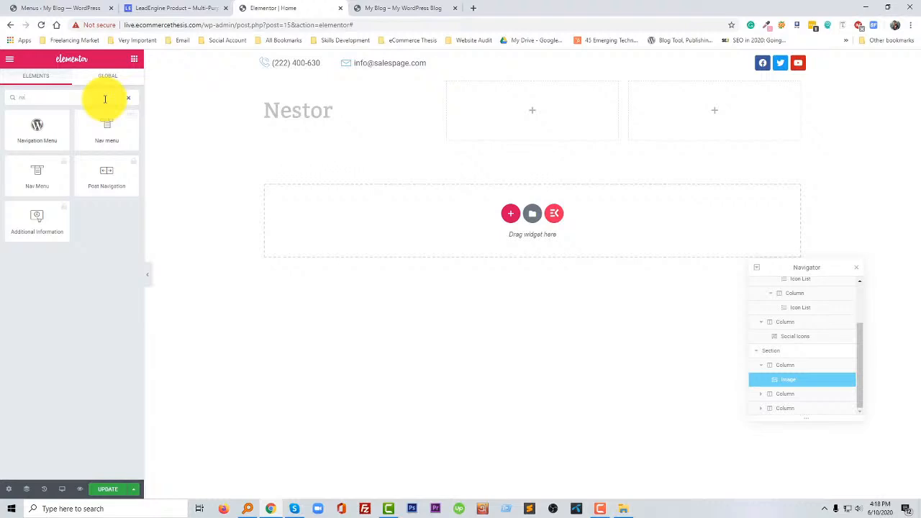
left_click_drag(113, 133, 491, 128)
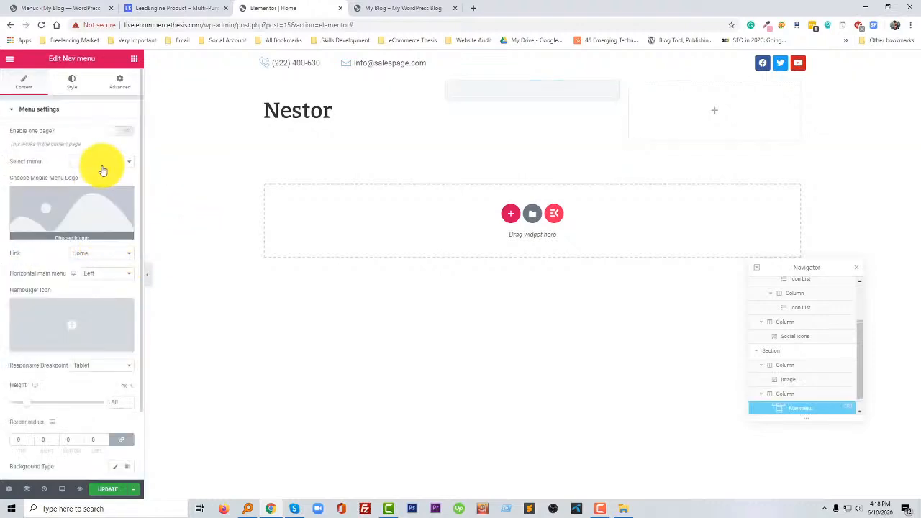
- Assign Main Menu to the Nav menu widget and enable its one-page option
left_click(99, 164)
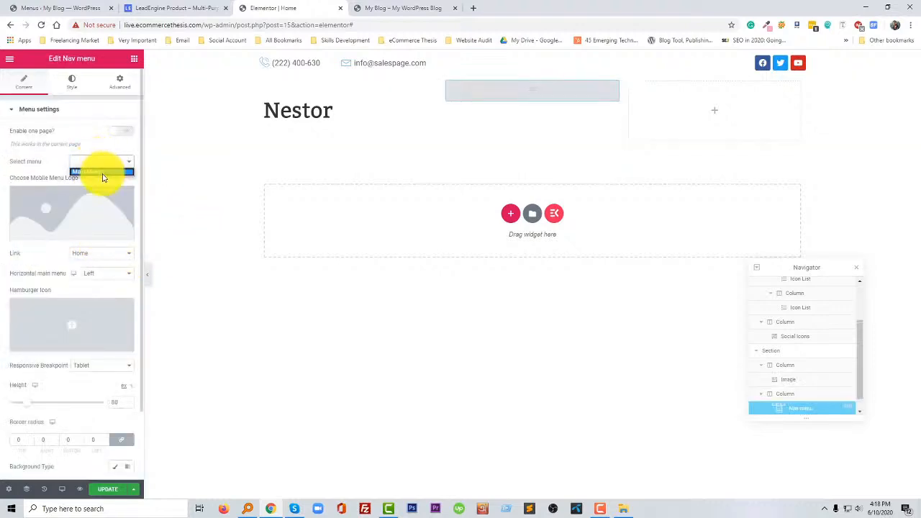
left_click(102, 171)
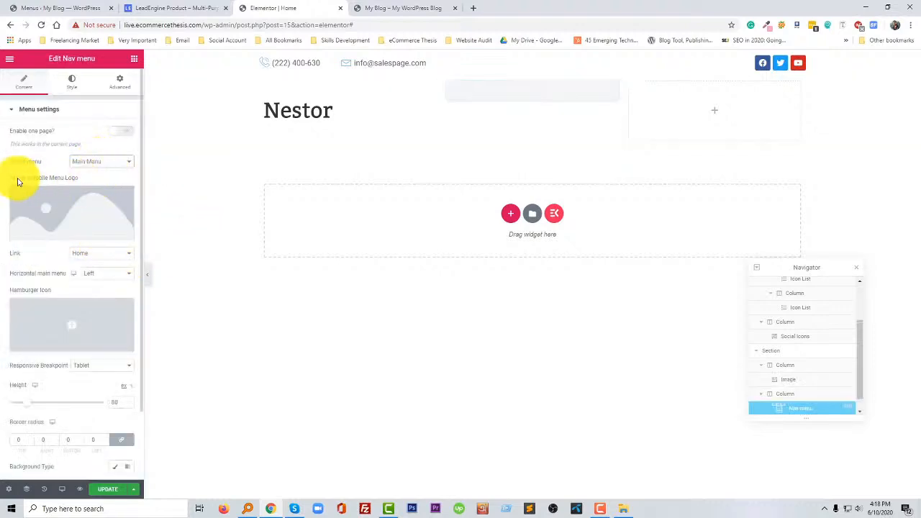
left_click(119, 134)
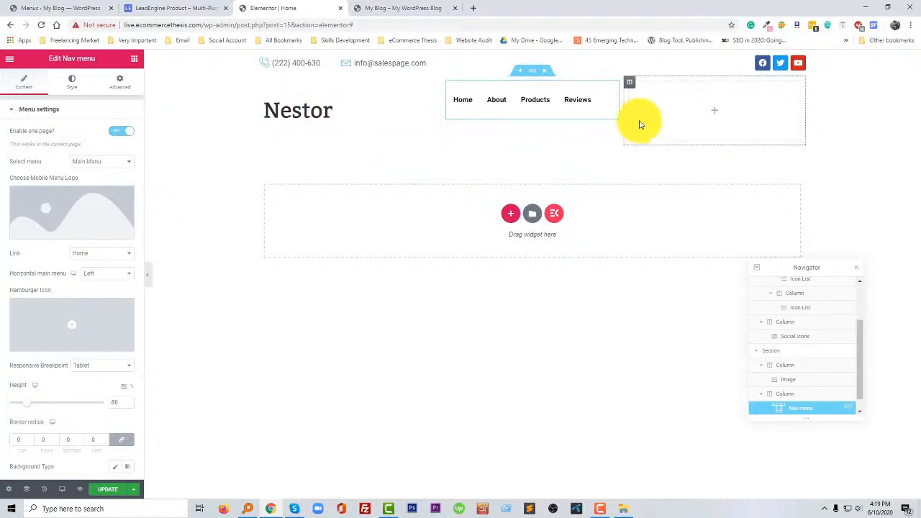
- Widen the nav menu column at the third column's expense, and set the empty third column's width to 15%
left_click_drag(624, 110, 730, 111)
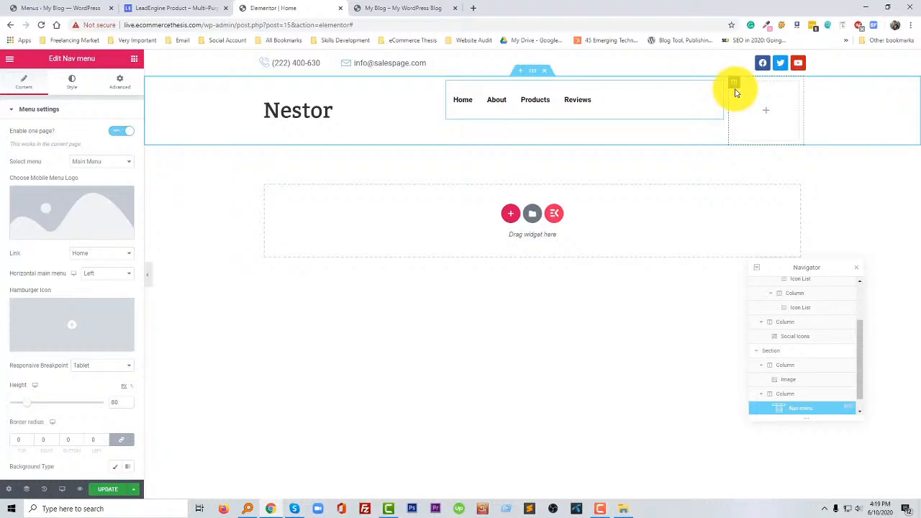
left_click(733, 83)
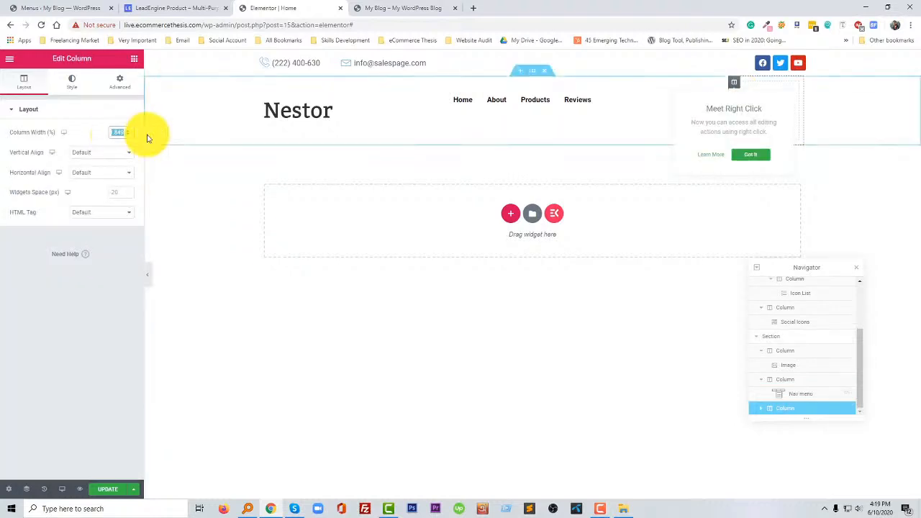
type("10")
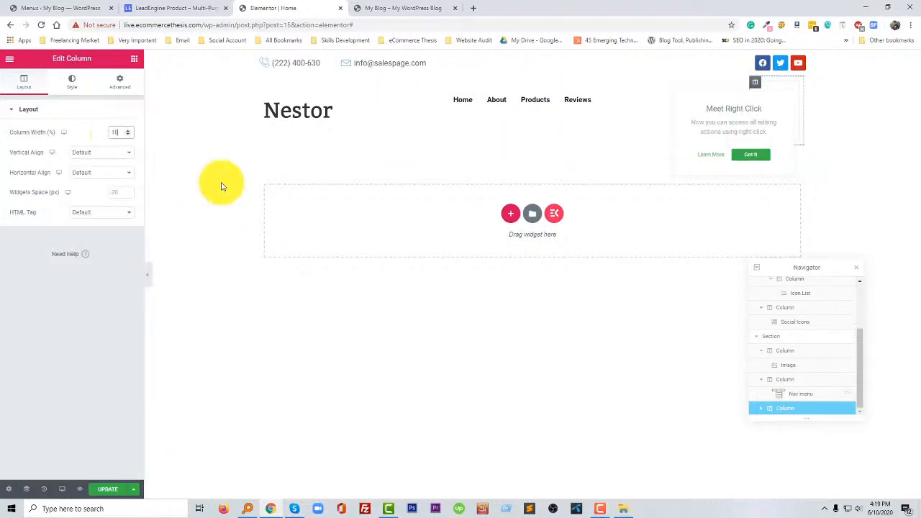
key("BackSpace")
key("BackSpace")
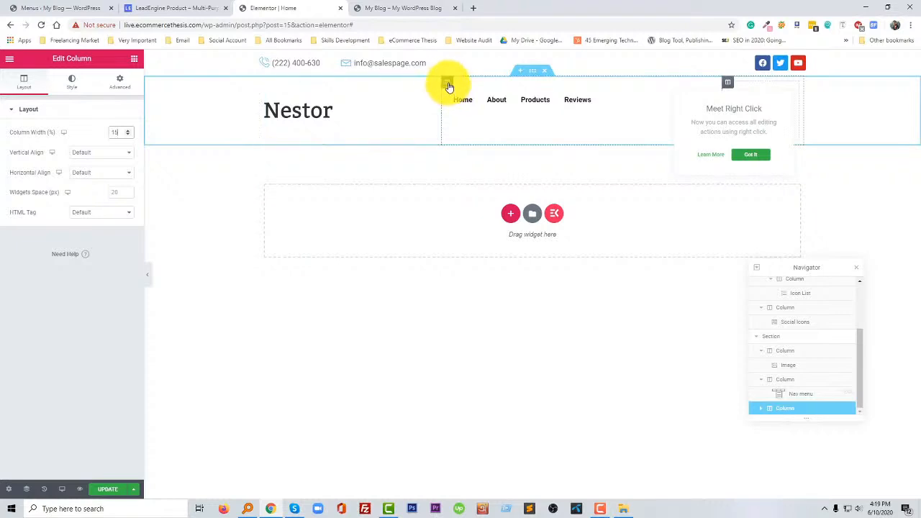
- Set the nav menu column's width to 50% and the logo column's width to 35%
left_click(447, 85)
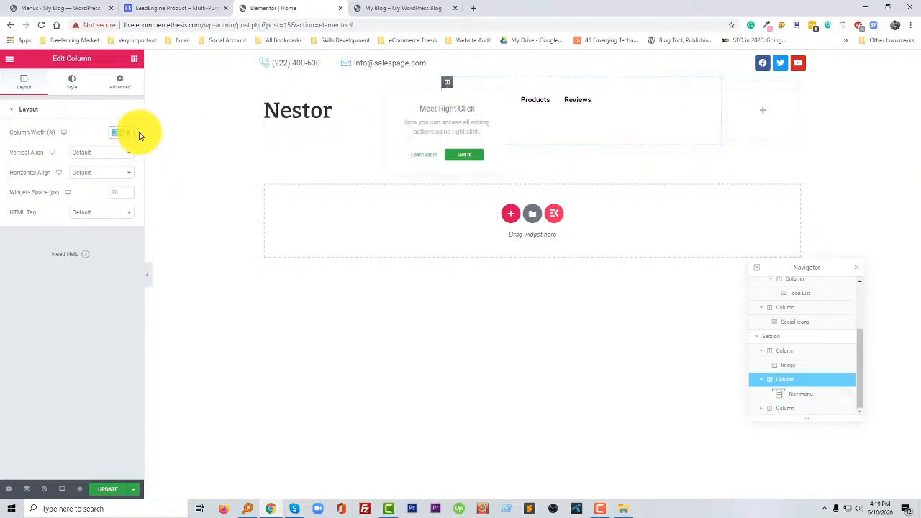
double_click(117, 132)
type("50")
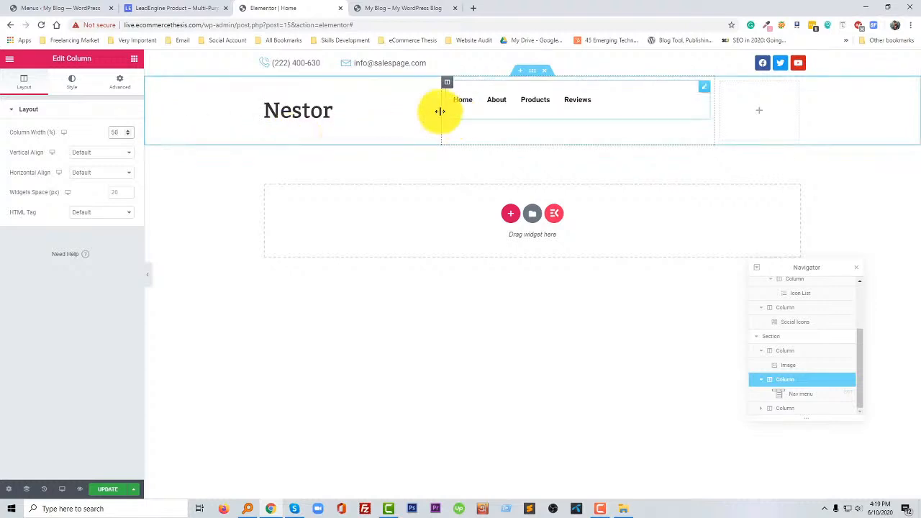
left_click(264, 84)
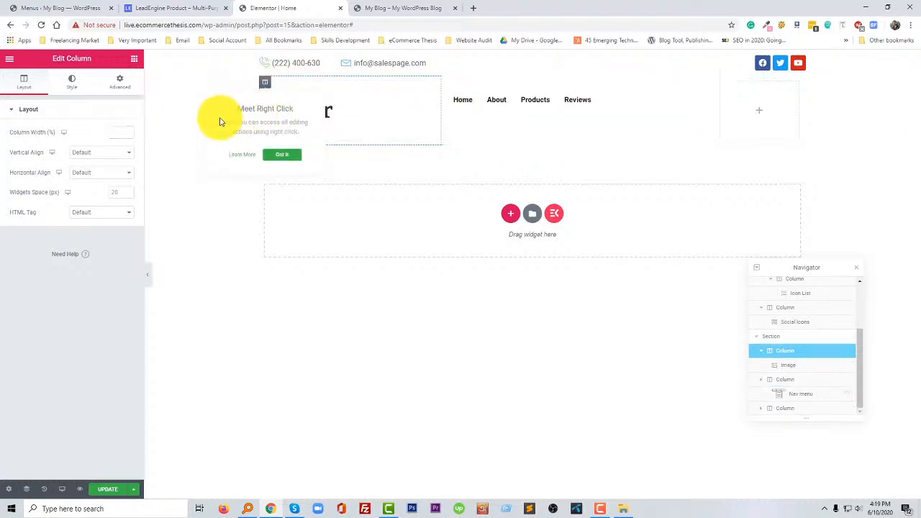
left_click(127, 135)
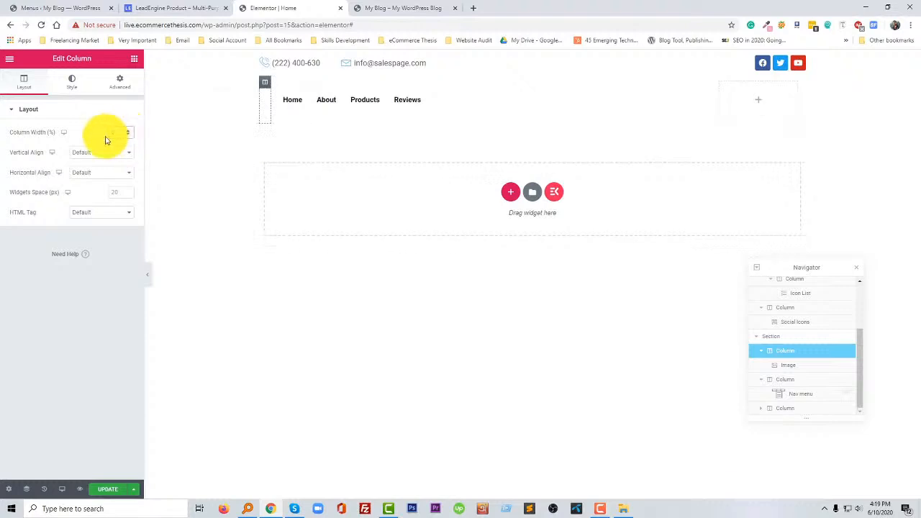
type("35")
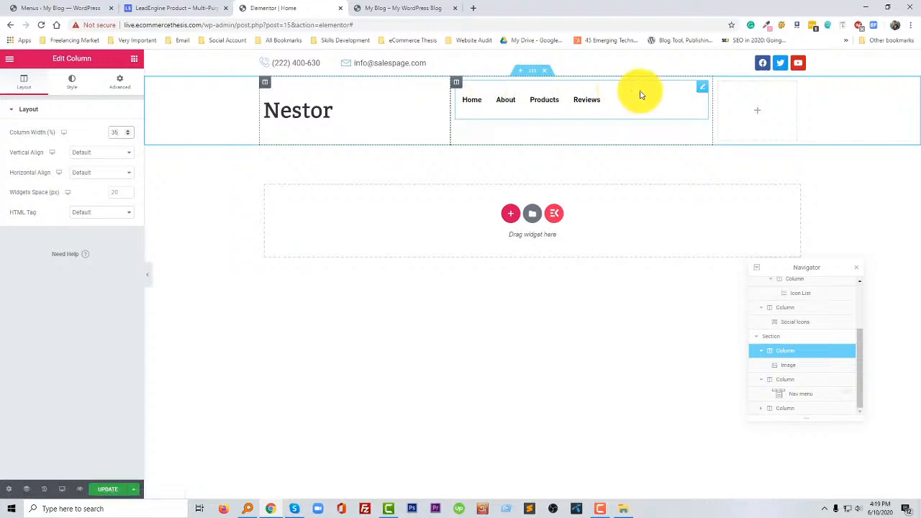
- Set the nav menu column's vertical alignment to Middle
left_click(458, 86)
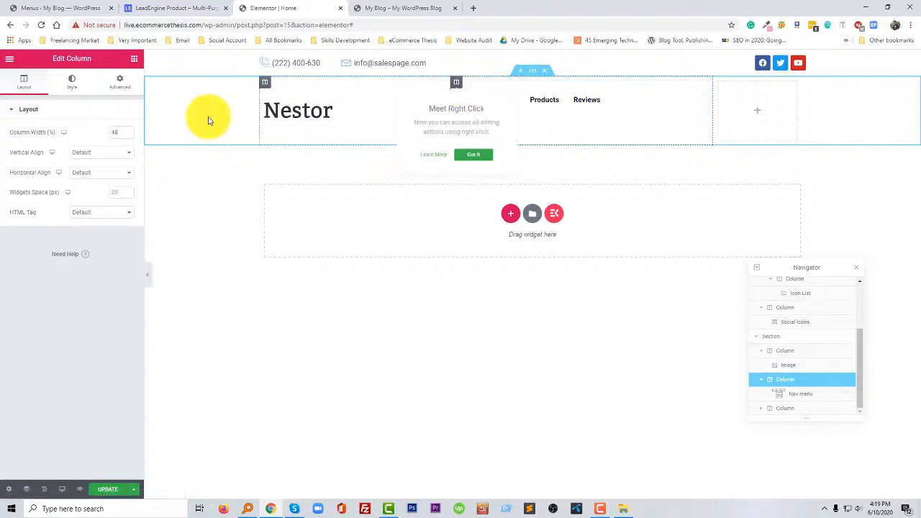
left_click(89, 156)
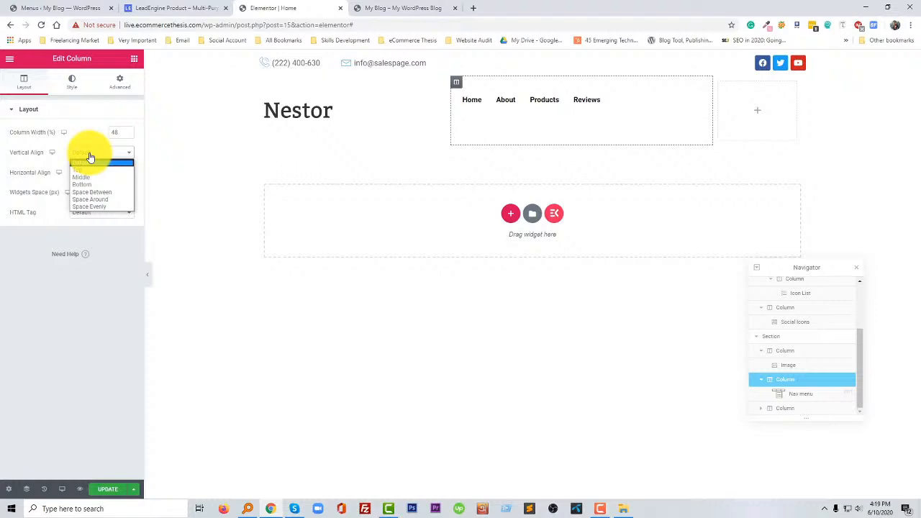
left_click(81, 177)
- Check the LeadEngine page's header for reference and add an ElementsKit Button widget to the header row's empty third column
left_click(757, 111)
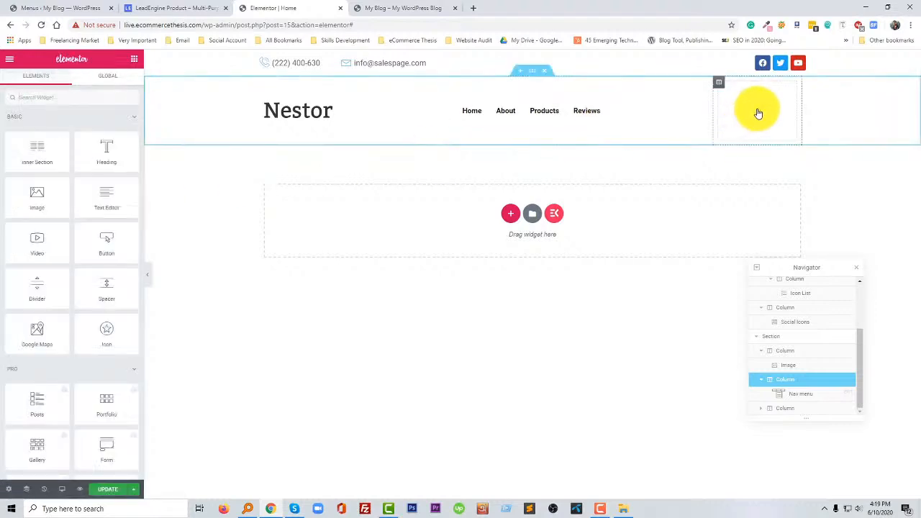
left_click(170, 8)
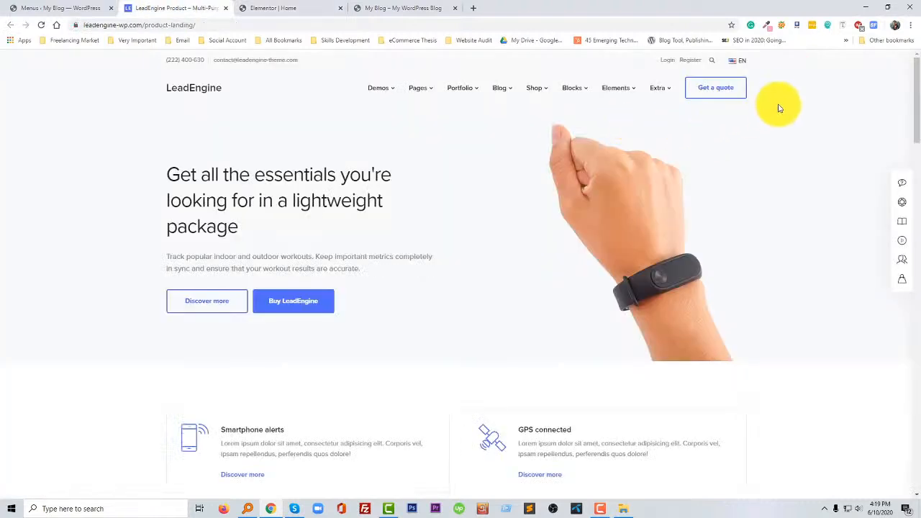
left_click(288, 6)
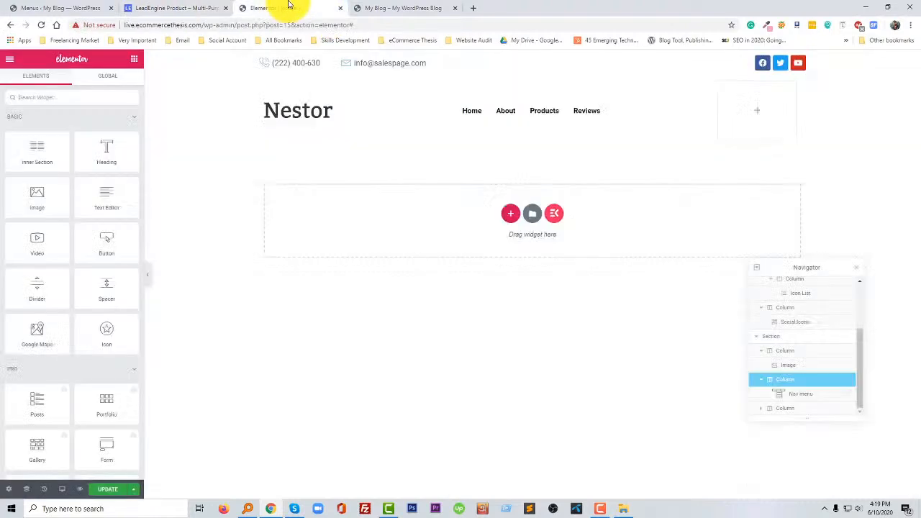
left_click(97, 95)
type("but")
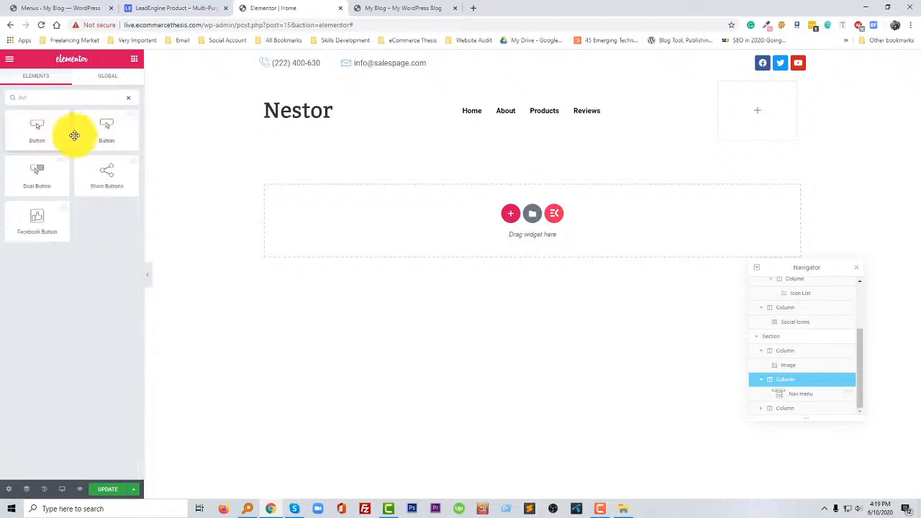
left_click_drag(96, 132, 730, 118)
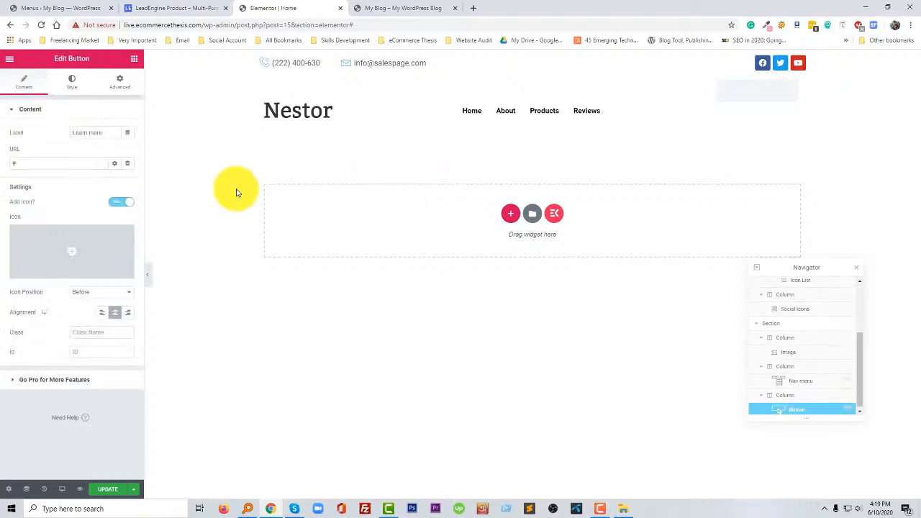
- Copy the quote button's text from the LeadEngine page and set the new button's label to "Get a quote"
left_click(179, 7)
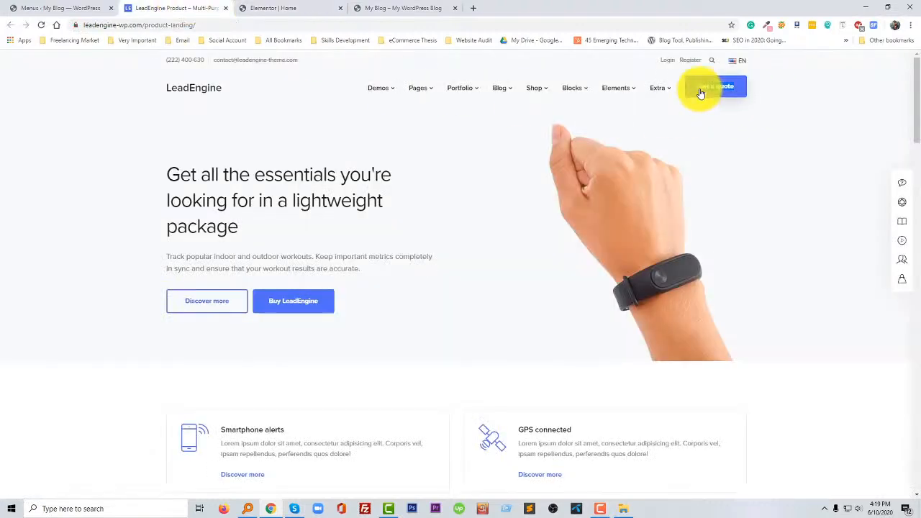
left_click(262, 9)
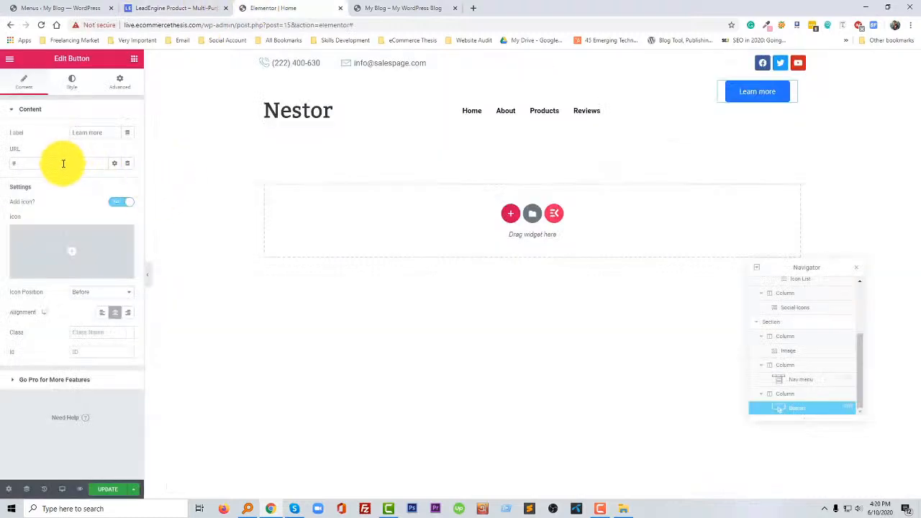
type("Get a quote")
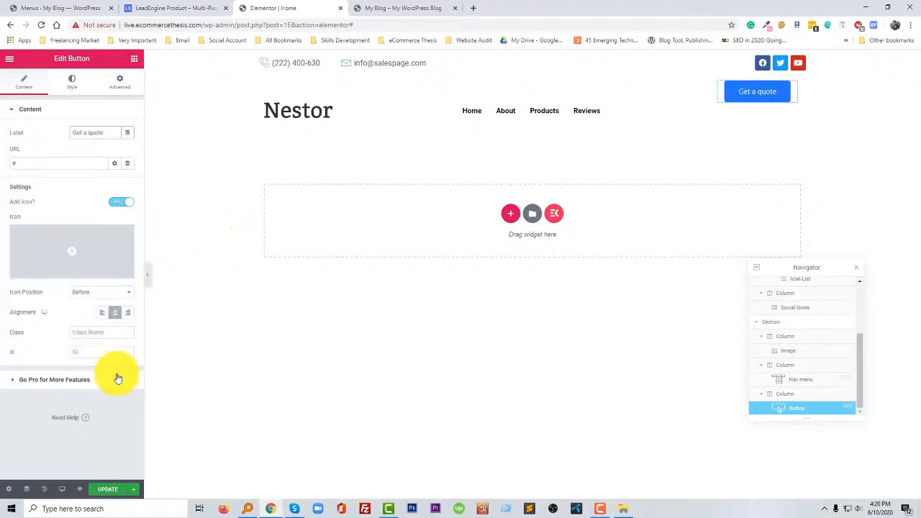
- Set the vertical alignment of the column holding the Get a quote button to Middle
left_click(720, 86)
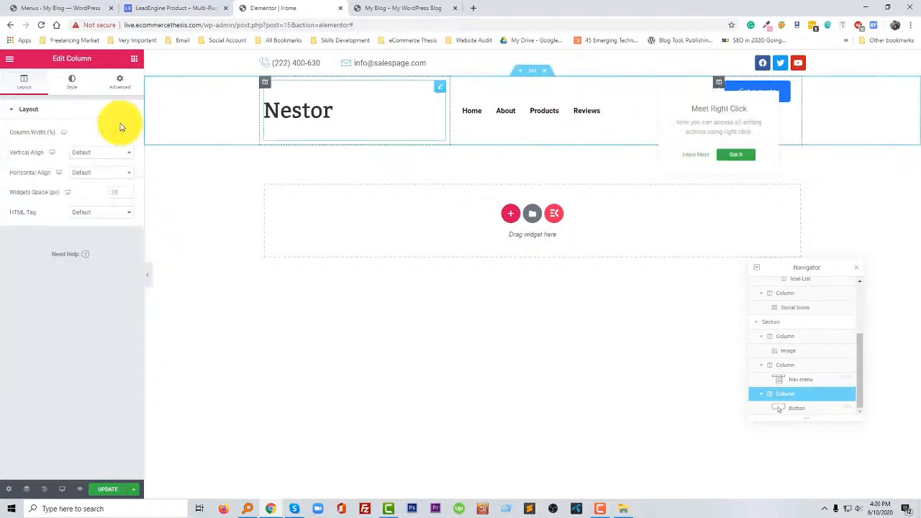
left_click(82, 152)
left_click(85, 177)
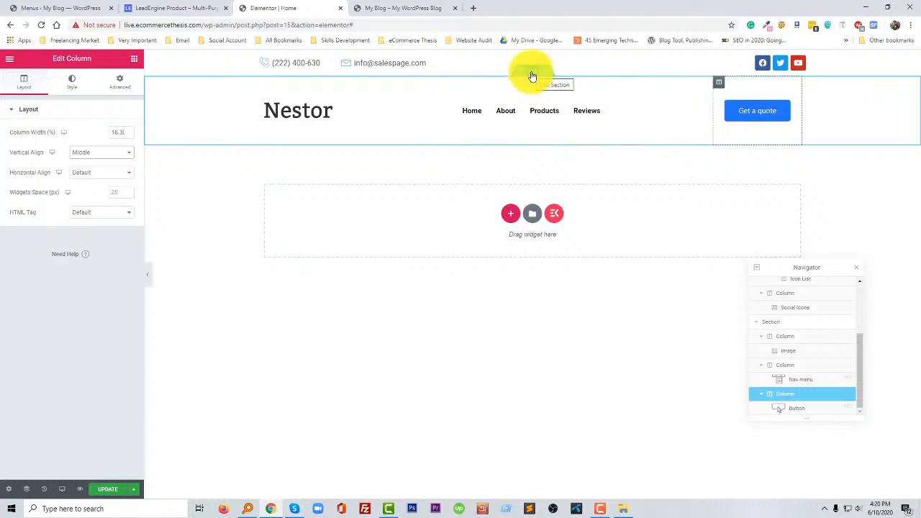
- Open the header section's margin and padding settings
left_click(532, 74)
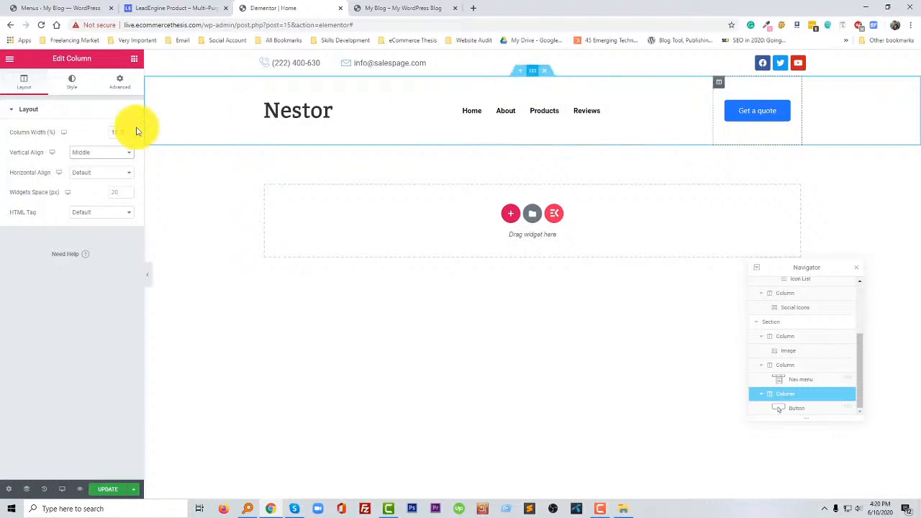
left_click(121, 94)
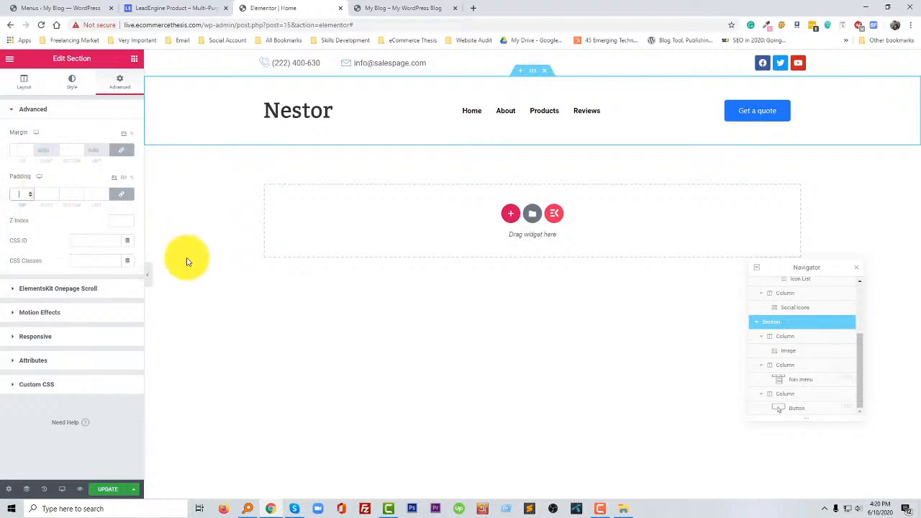
- Try the Thumbnail and Medium image sizes on the Nestor logo, and set its image size to Full
left_click(364, 110)
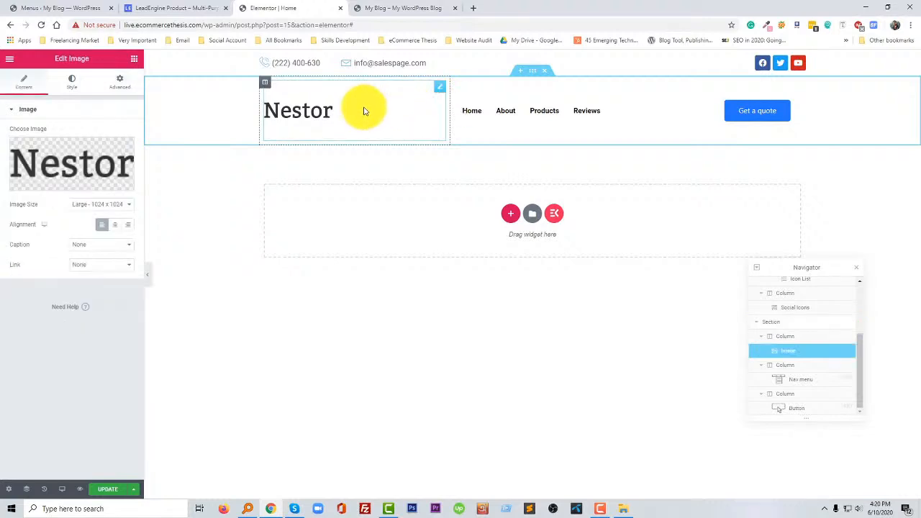
left_click(105, 208)
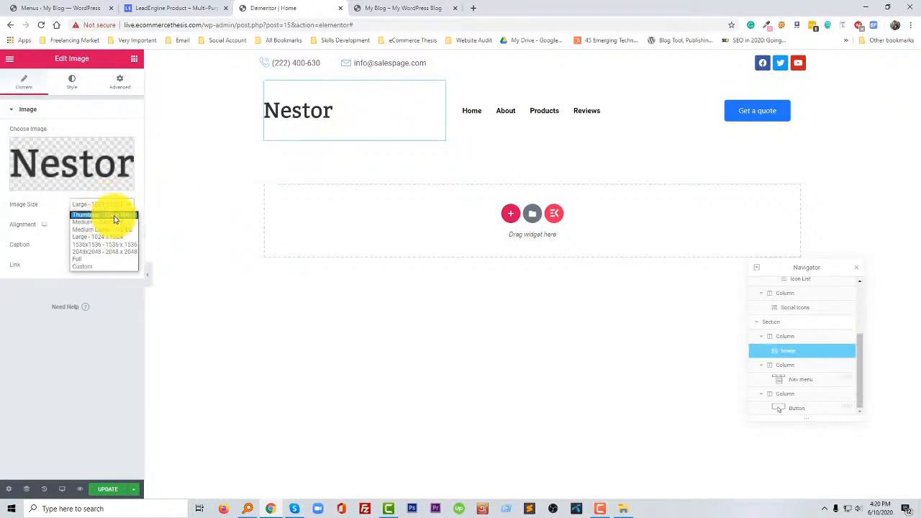
left_click(114, 217)
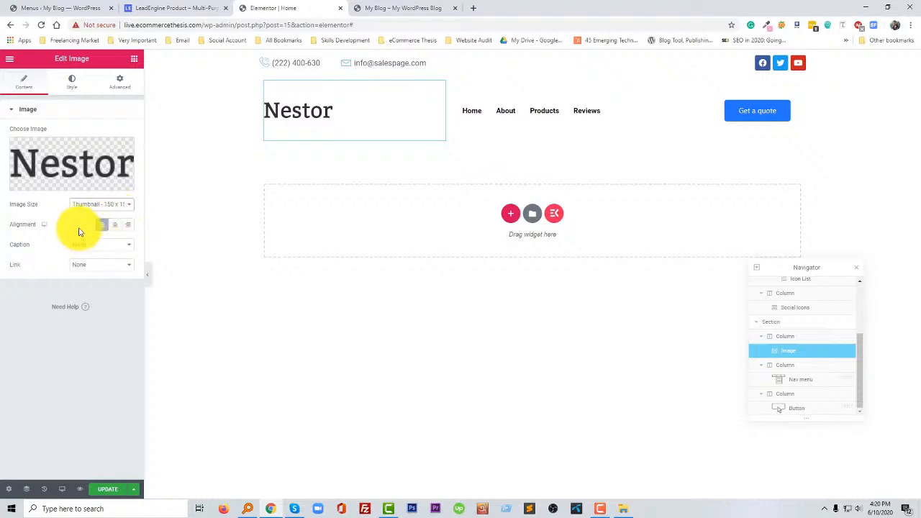
left_click(92, 207)
left_click(94, 223)
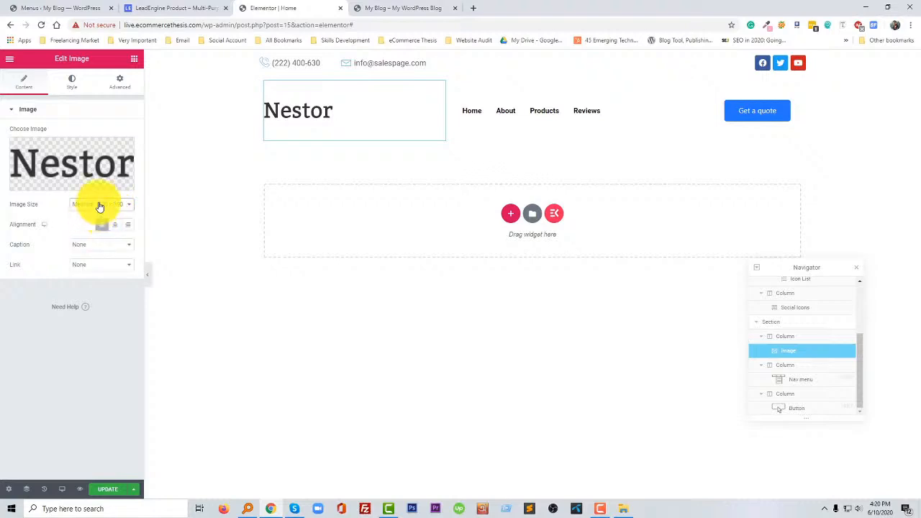
left_click(100, 206)
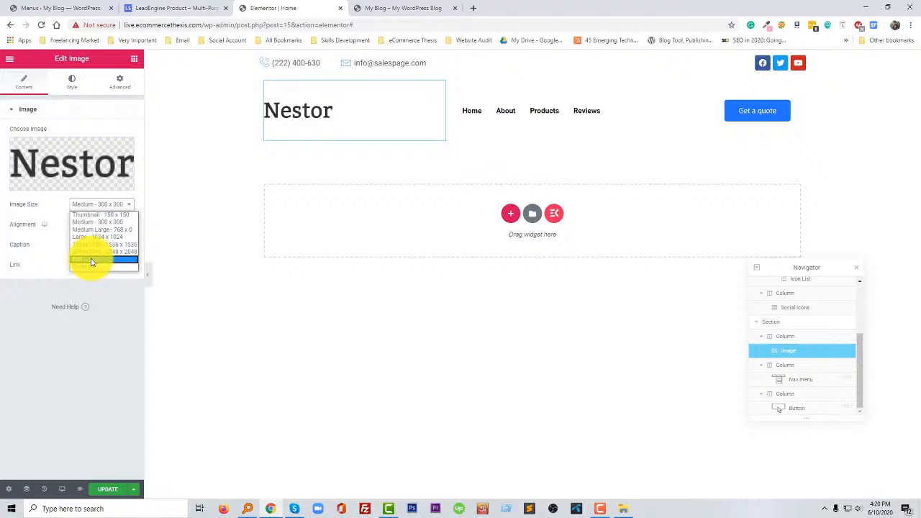
left_click(91, 260)
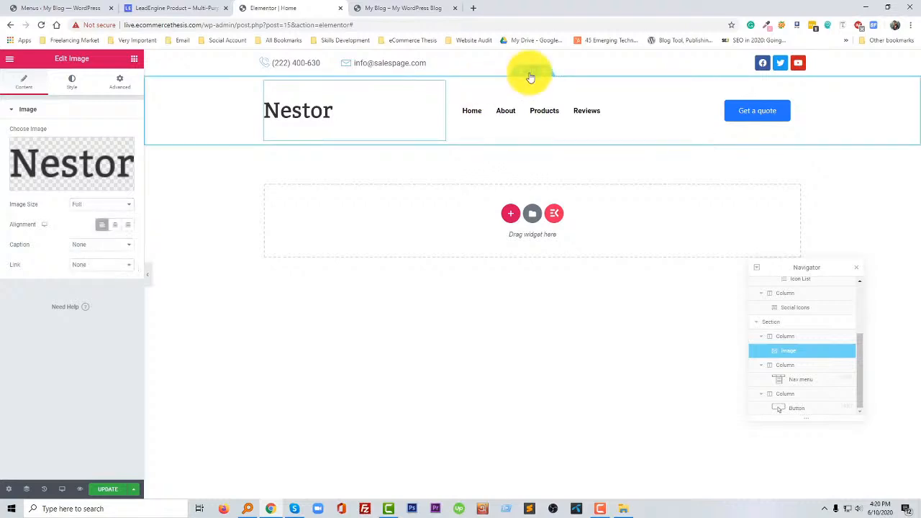
- Open the header section's spacing settings, save the page, and reload the published site to check the header row
left_click(529, 74)
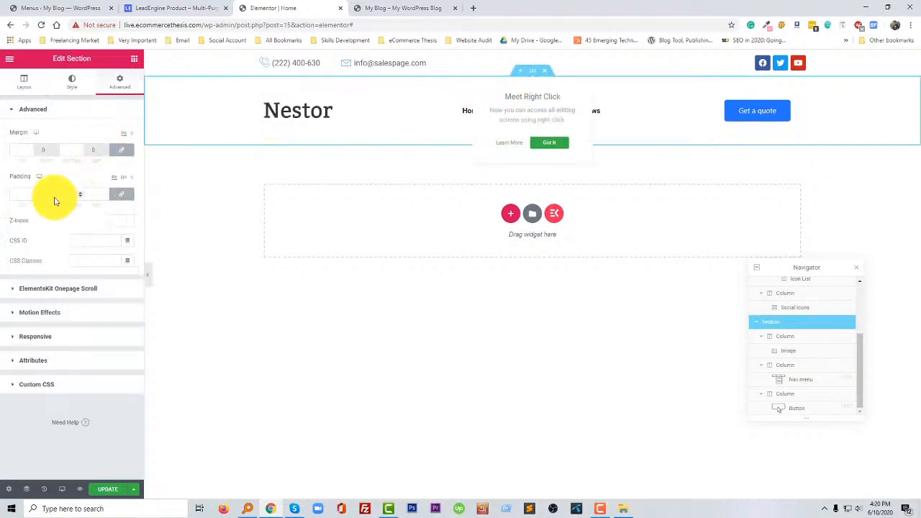
left_click(23, 193)
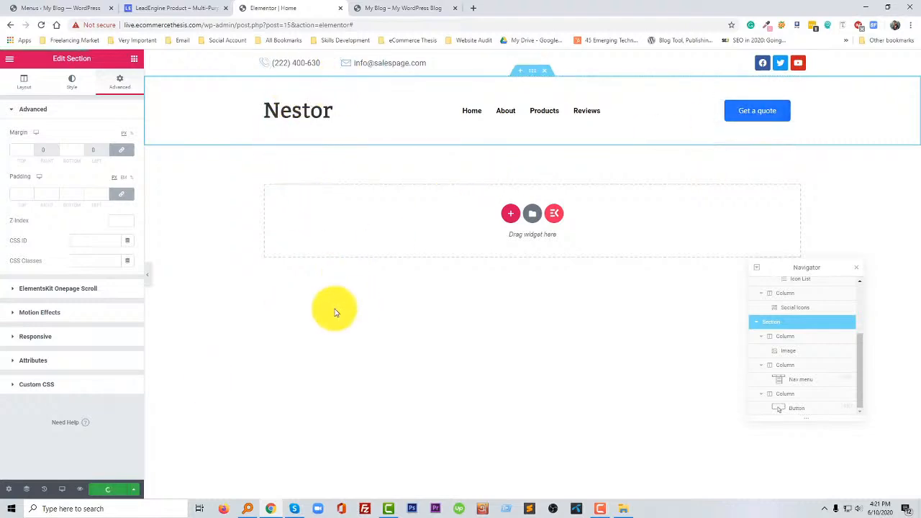
key("ctrl+s")
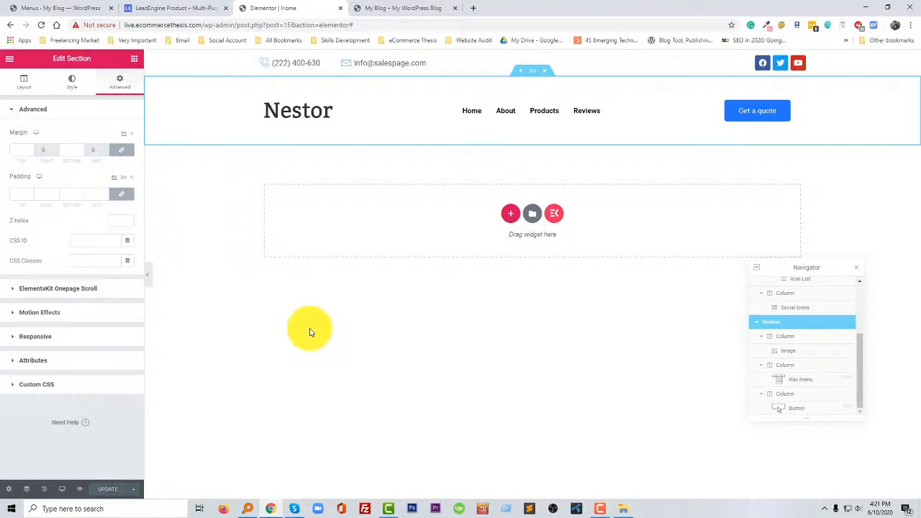
left_click(310, 331)
left_click(601, 509)
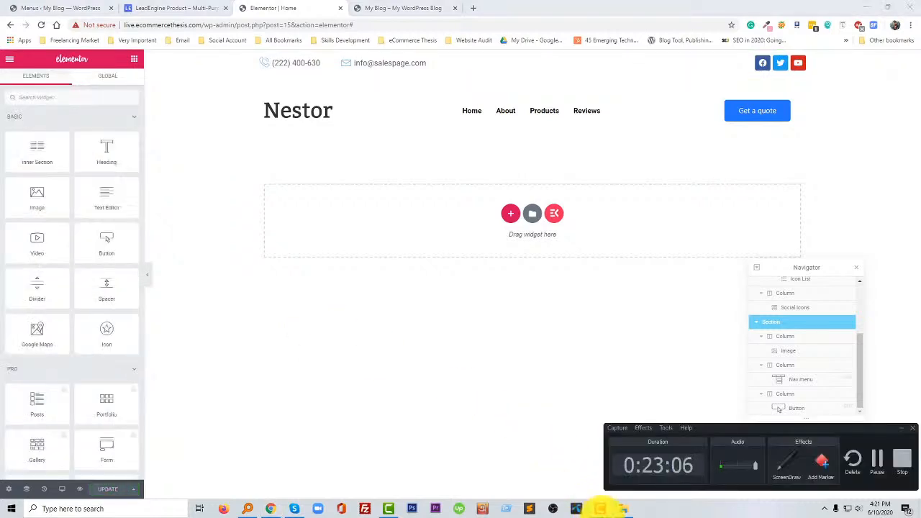
left_click(399, 8)
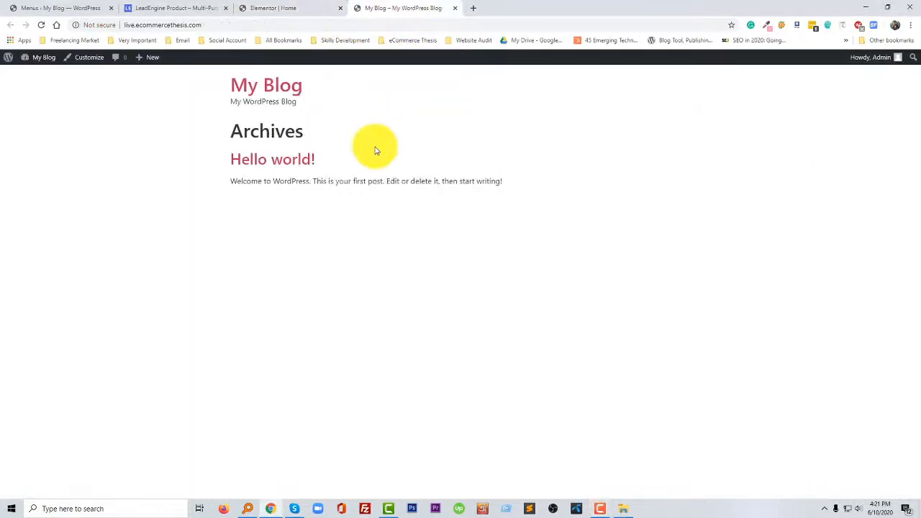
key("F5")
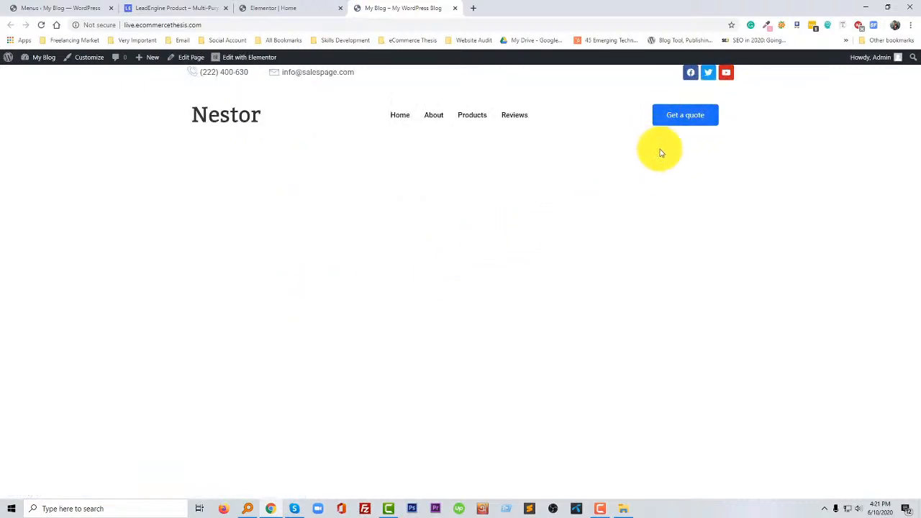
- Set the Get a quote button's alignment to Right in the Elementor editor
left_click(281, 8)
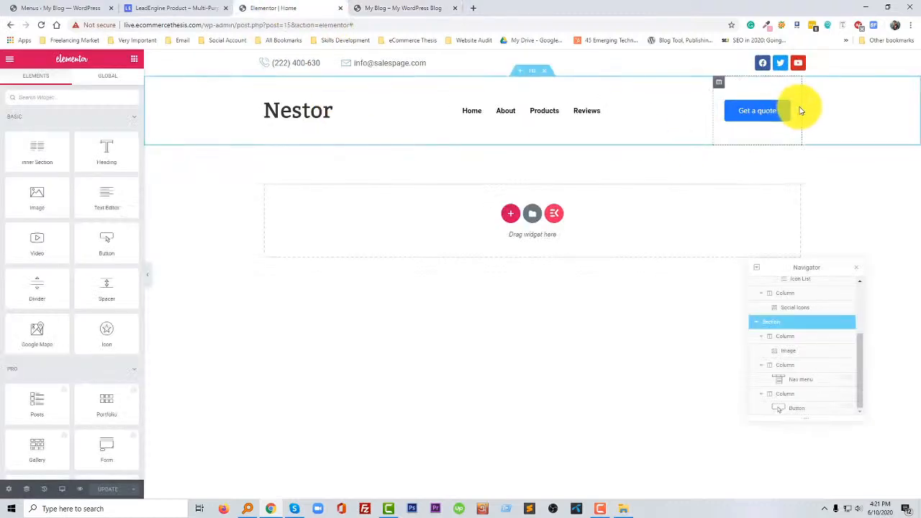
left_click(720, 84)
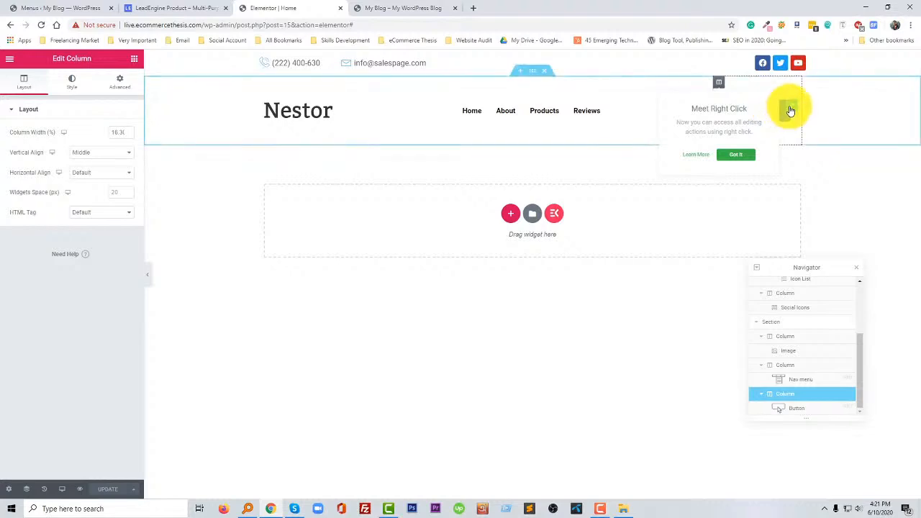
left_click(789, 110)
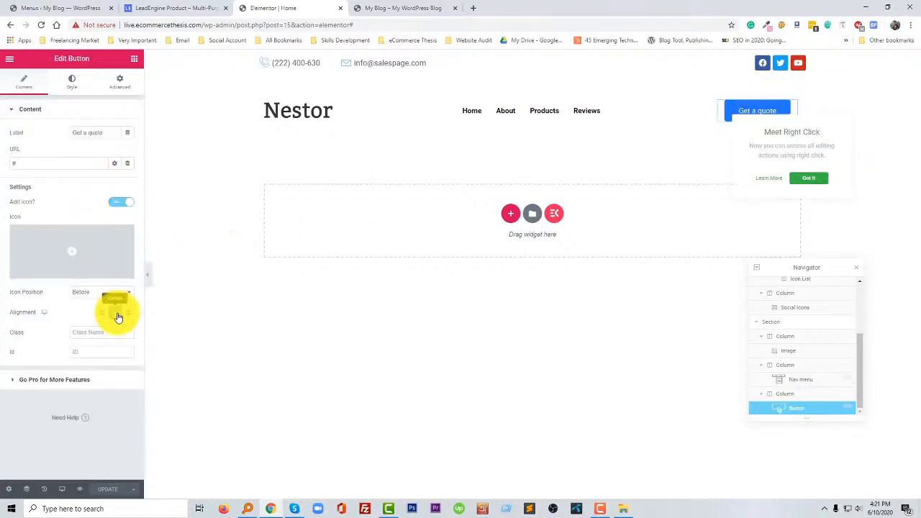
left_click(127, 313)
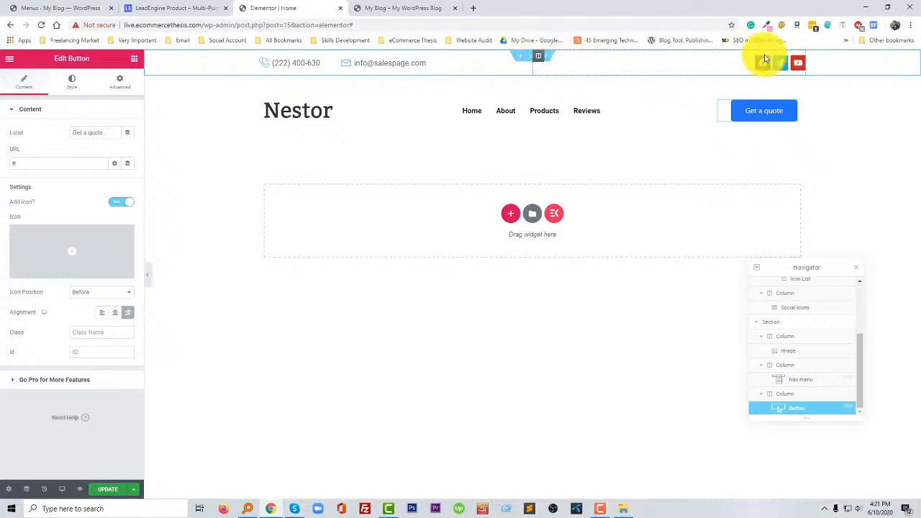
- Remove the contact and social icons section, and reload the editor to discard the unsaved changes
left_click(801, 64)
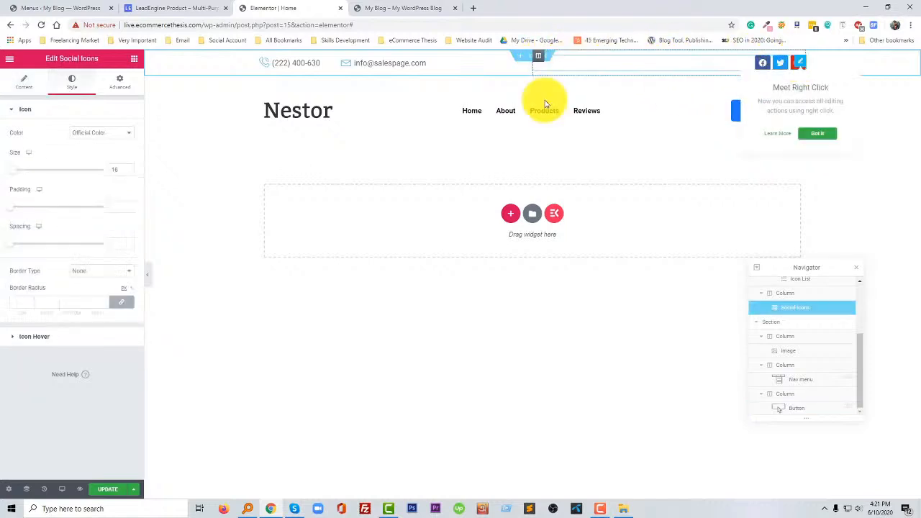
left_click(119, 82)
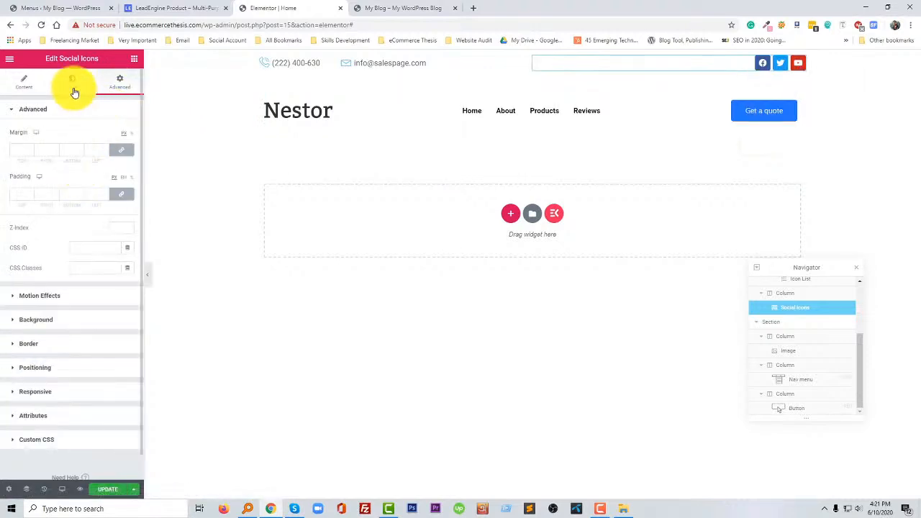
left_click(541, 57)
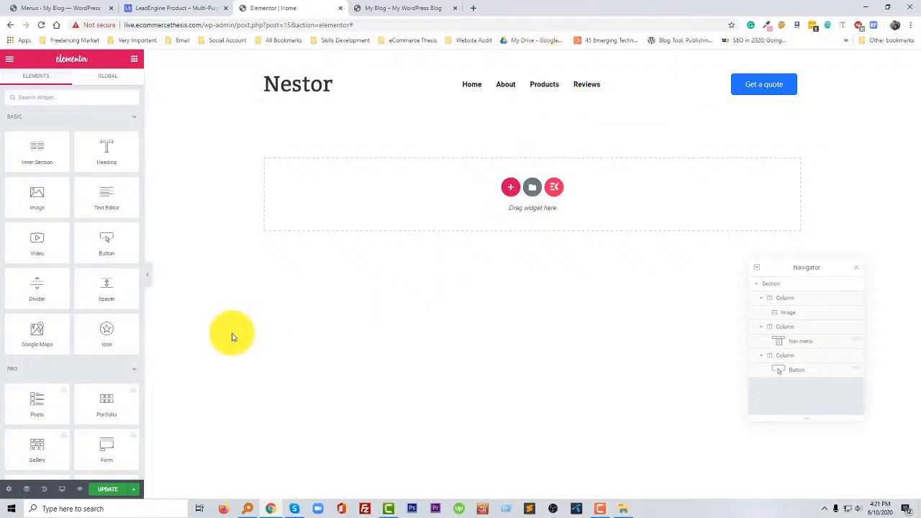
left_click(44, 25)
left_click(504, 78)
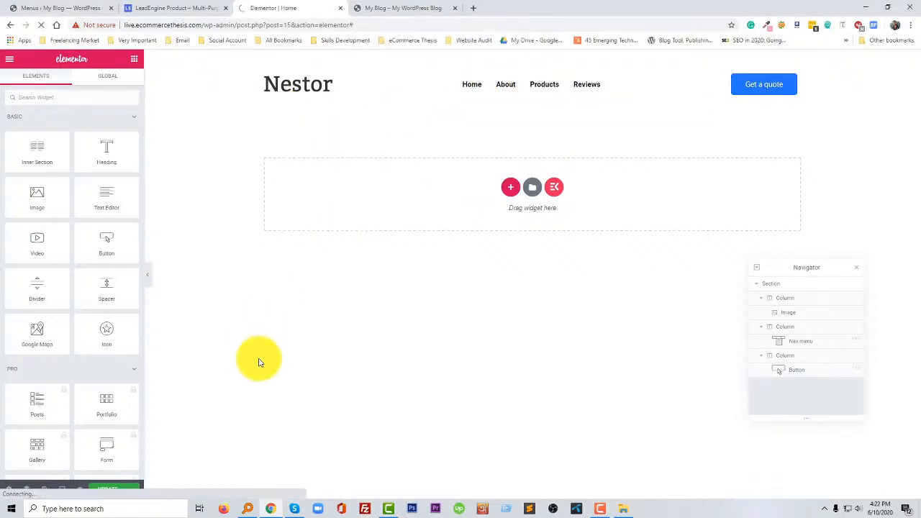
- Review the hero area of the LeadEngine page and add a two-column section below the header row in Elementor
left_click(176, 8)
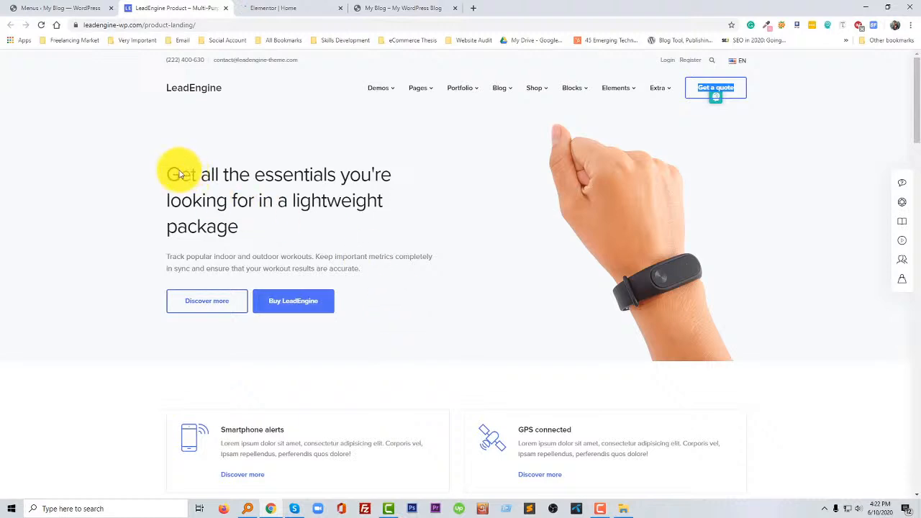
left_click(302, 190)
left_click_drag(303, 193, 475, 247)
left_click(431, 298)
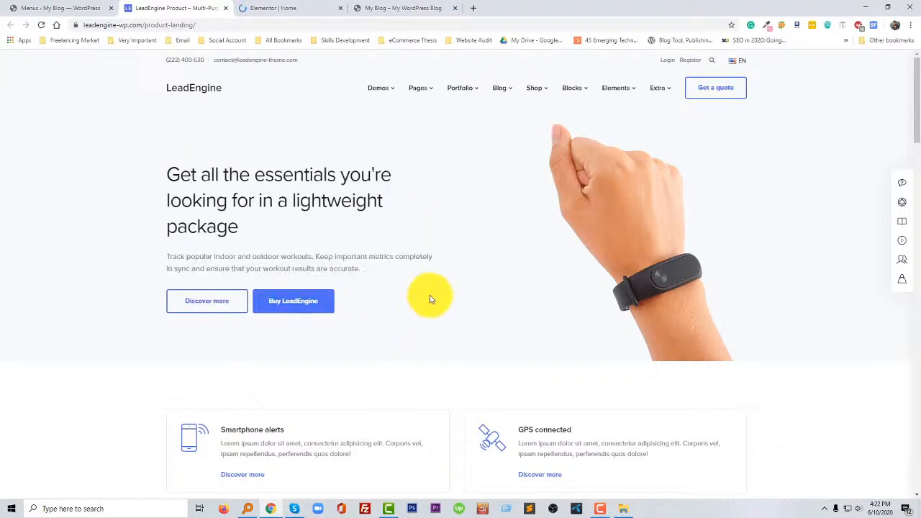
left_click(277, 8)
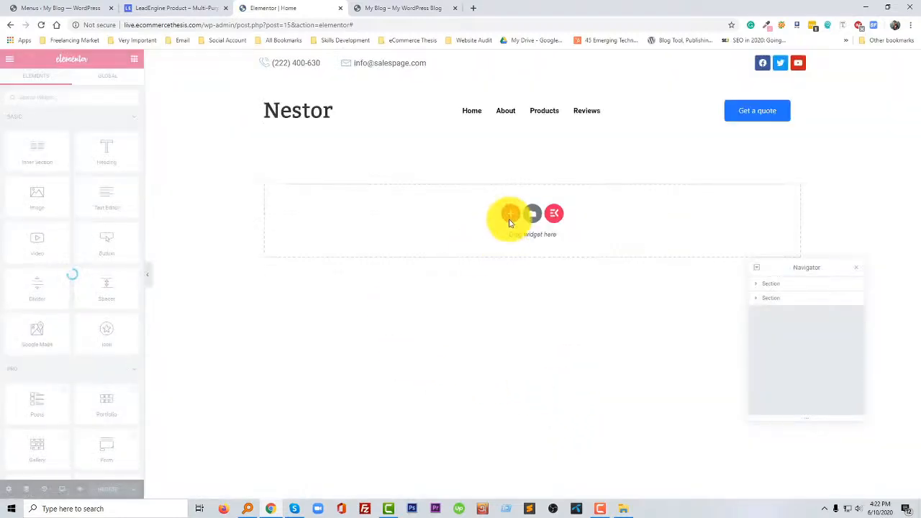
left_click(514, 218)
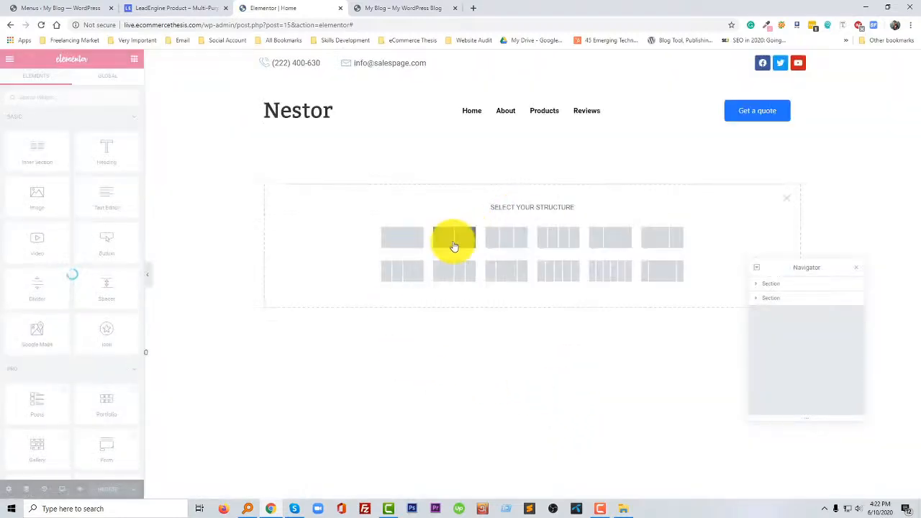
left_click(453, 245)
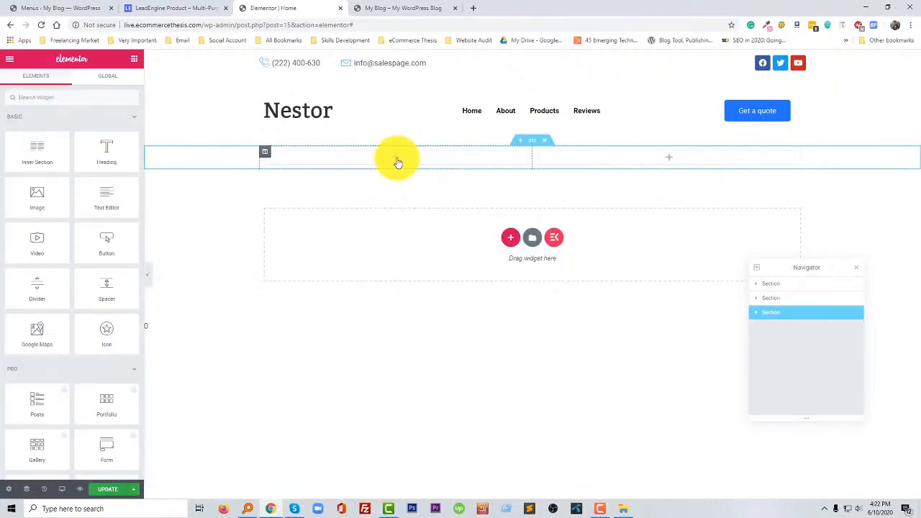
- Copy the hero heading, paragraph and button text from the LeadEngine page and return to the Elementor editor
left_click(155, 8)
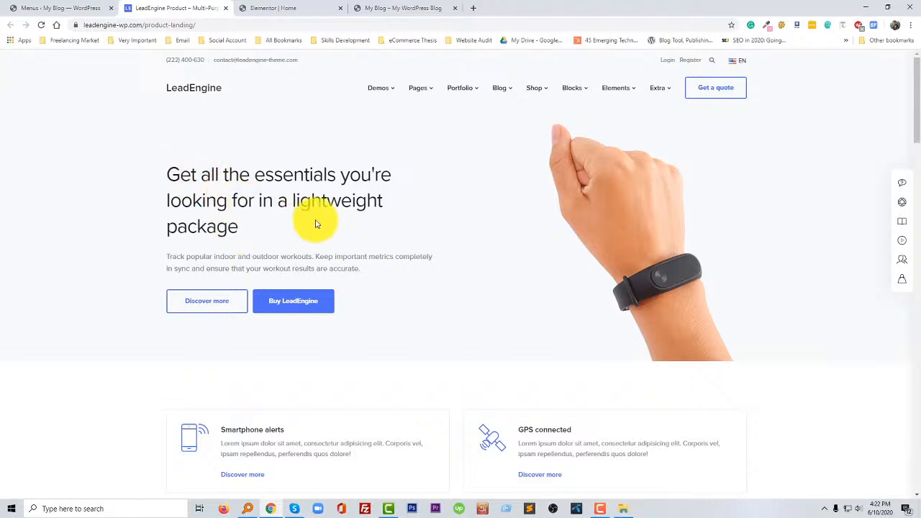
left_click_drag(374, 280, 216, 232)
left_click(304, 249)
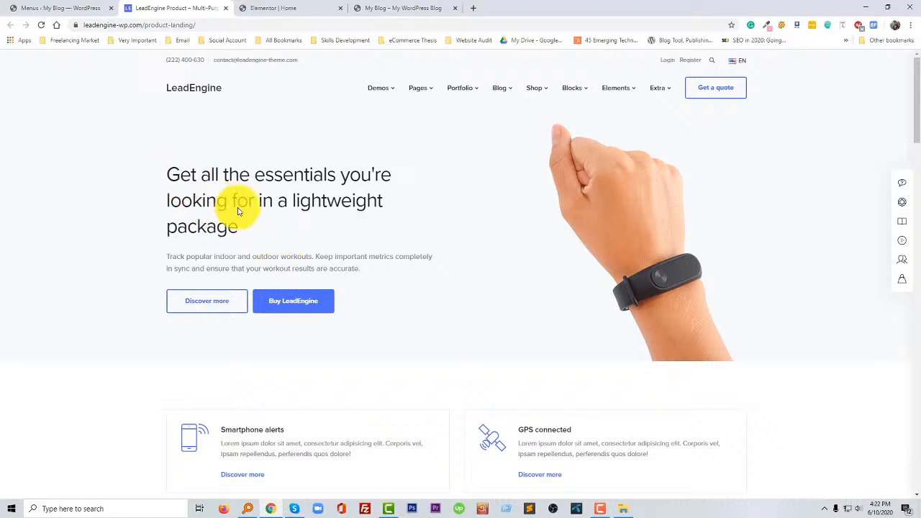
left_click_drag(396, 292, 189, 189)
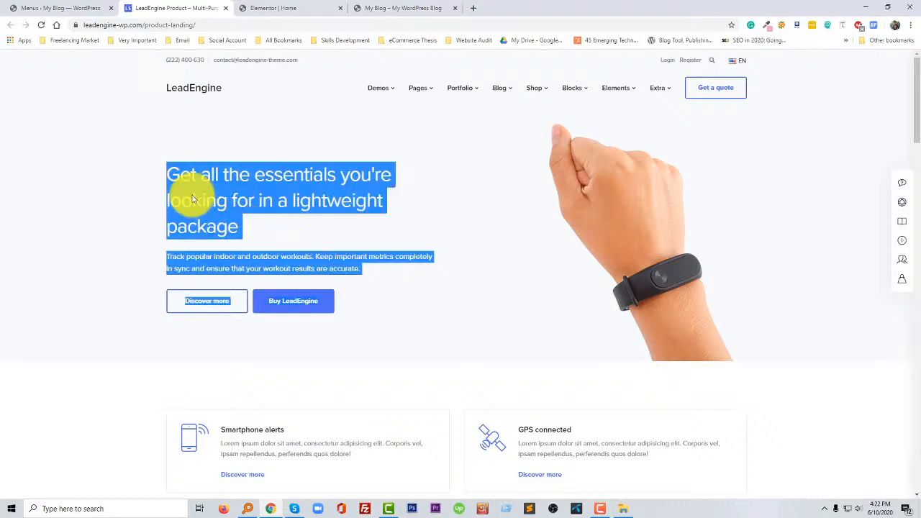
left_click(338, 11)
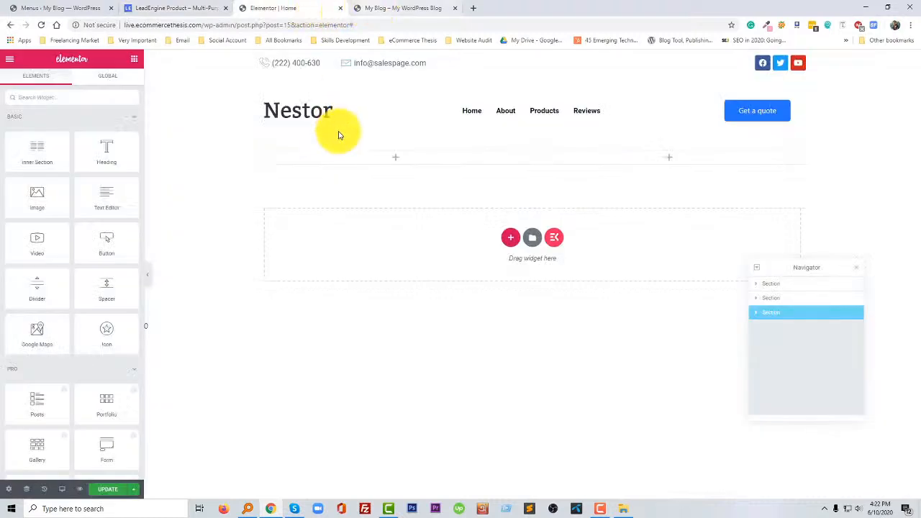
- Add an ElementsKit Heading widget to the new section's left column and replace its title with the copied hero text
left_click(82, 99)
type("tit")
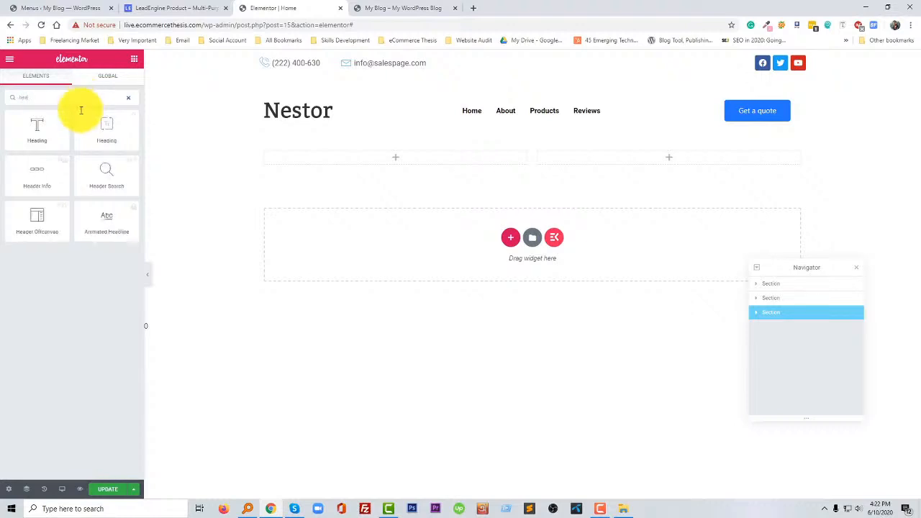
left_click_drag(101, 126, 320, 165)
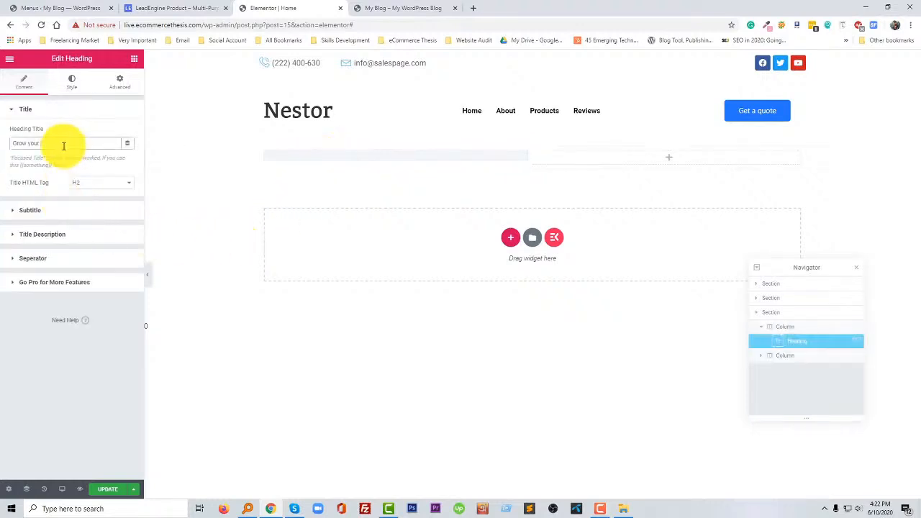
left_click_drag(63, 146, 8, 149)
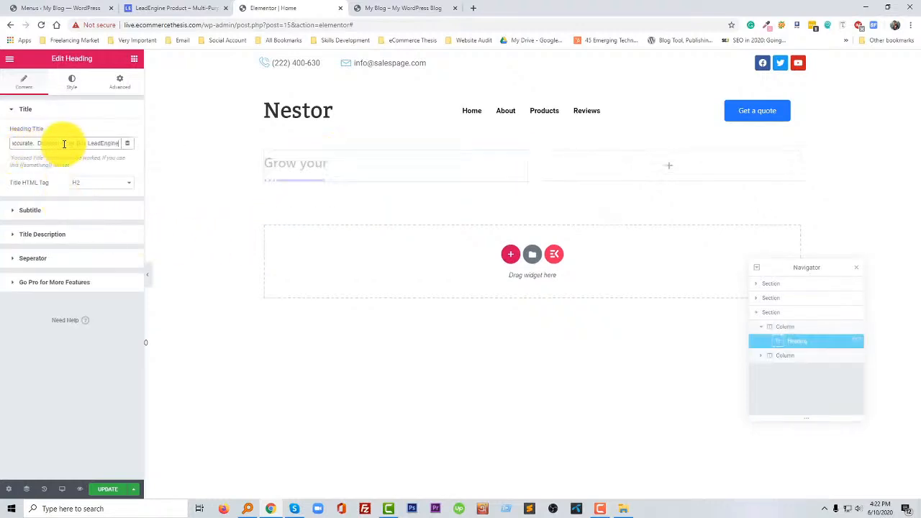
- Inspect the hero heading on the LeadEngine page with the browser's developer tools and pick its area as the element
left_click(173, 8)
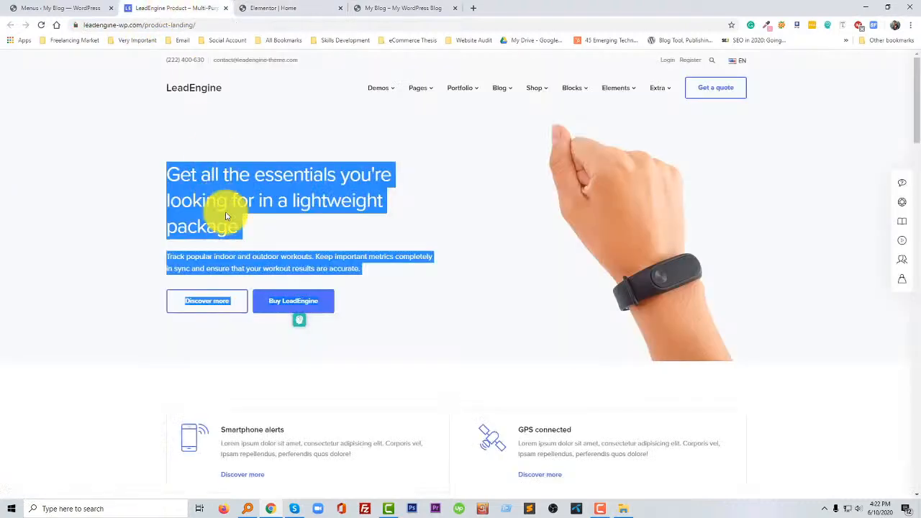
left_click(240, 232)
right_click(187, 194)
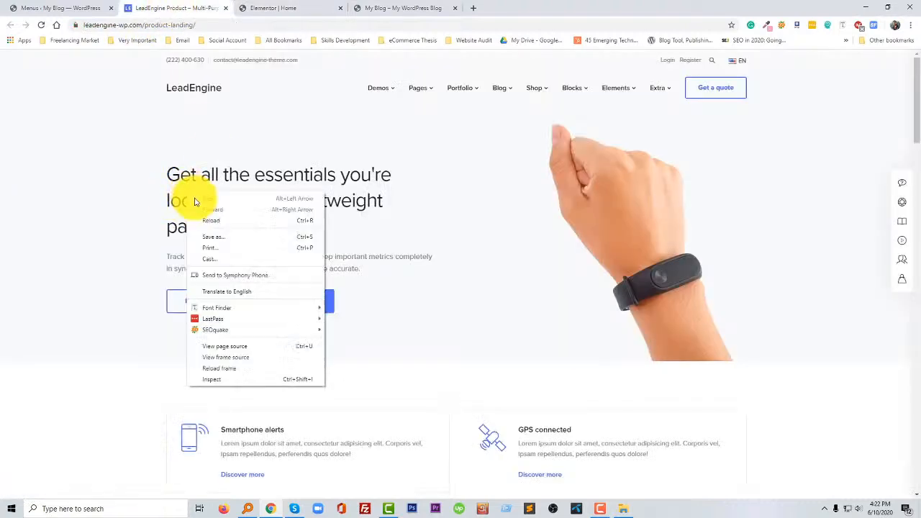
left_click(220, 385)
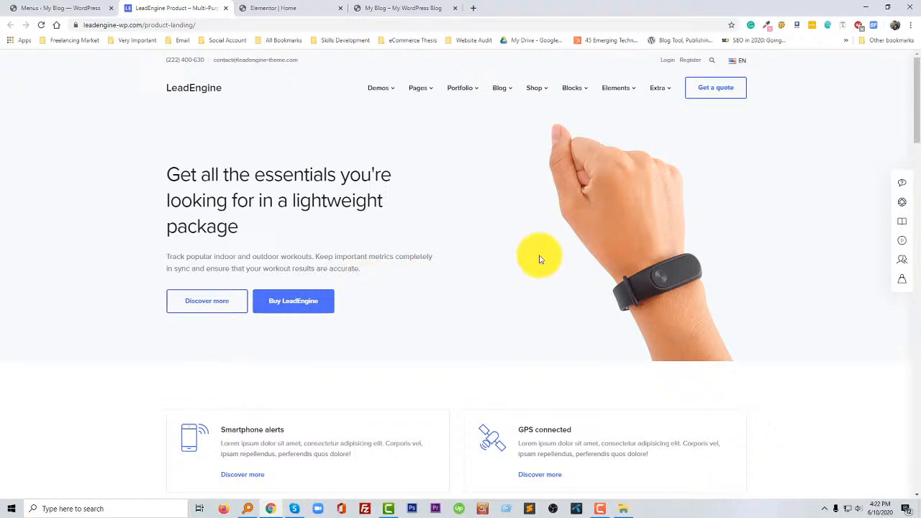
left_click(8, 361)
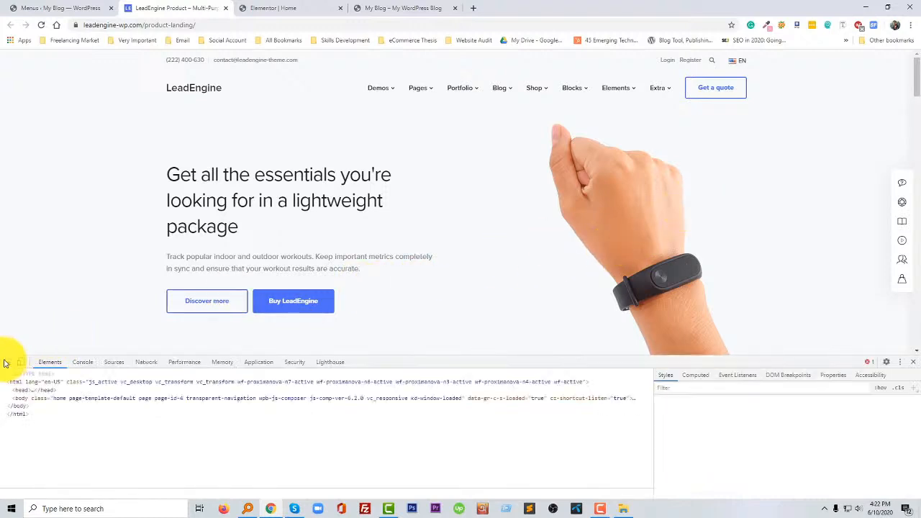
left_click(205, 220)
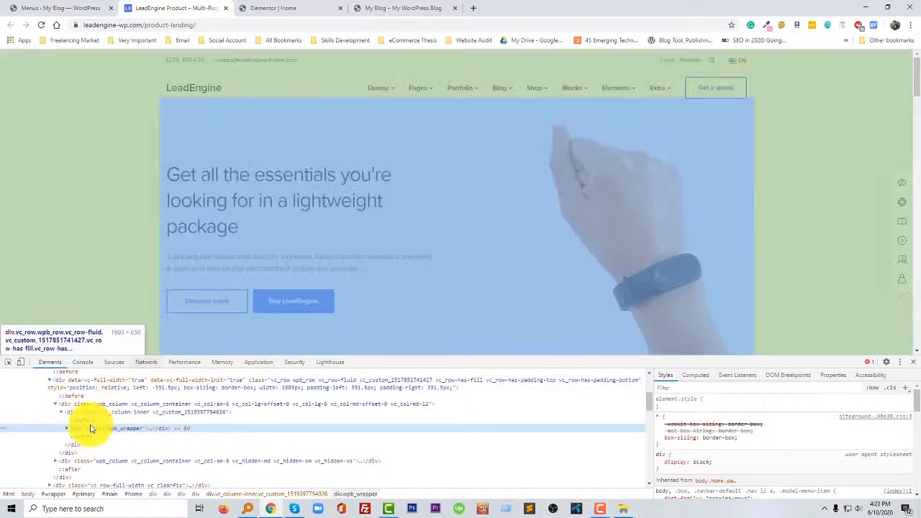
- Expand the hero wrapper in the page's HTML down to the text rotator container and examine its heading elements
key("Right")
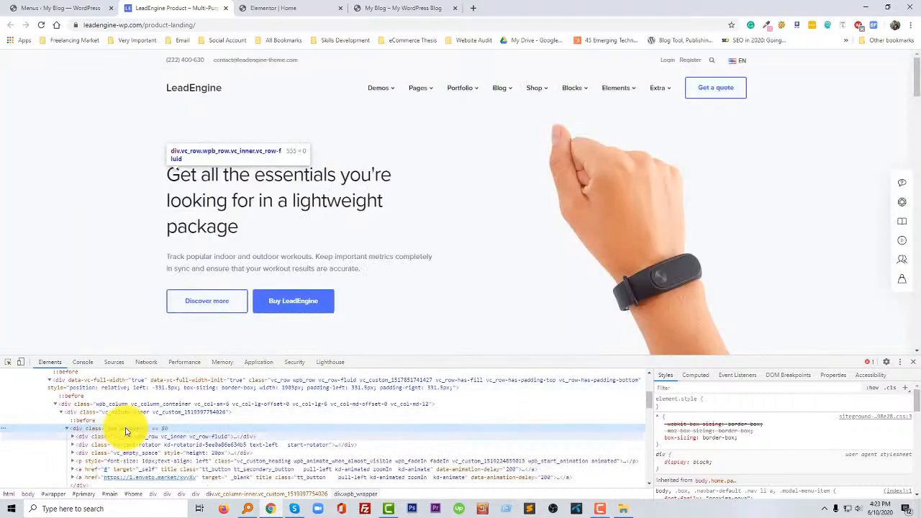
scroll(132, 432, "down", 1)
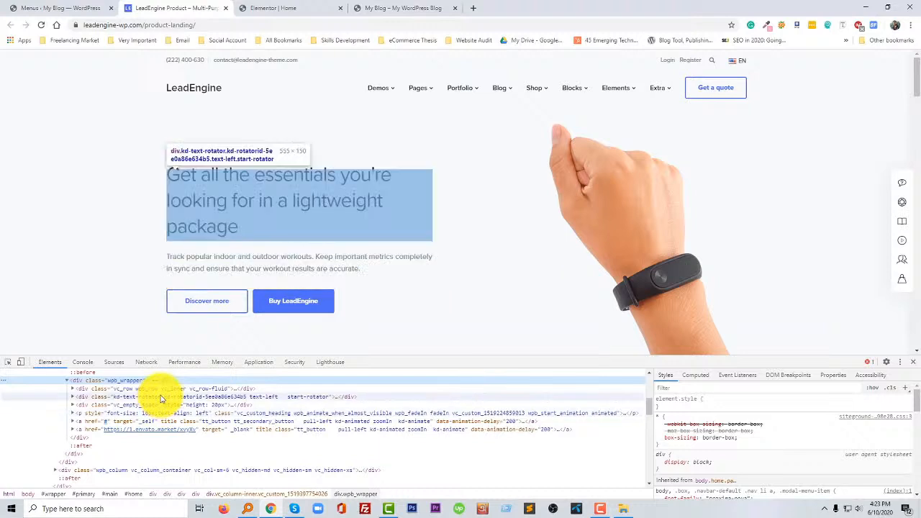
left_click(161, 398)
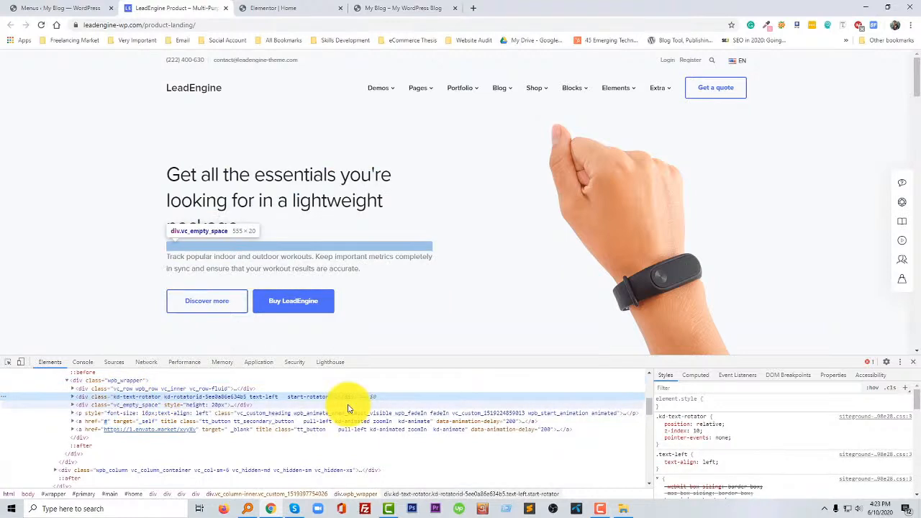
key("Right")
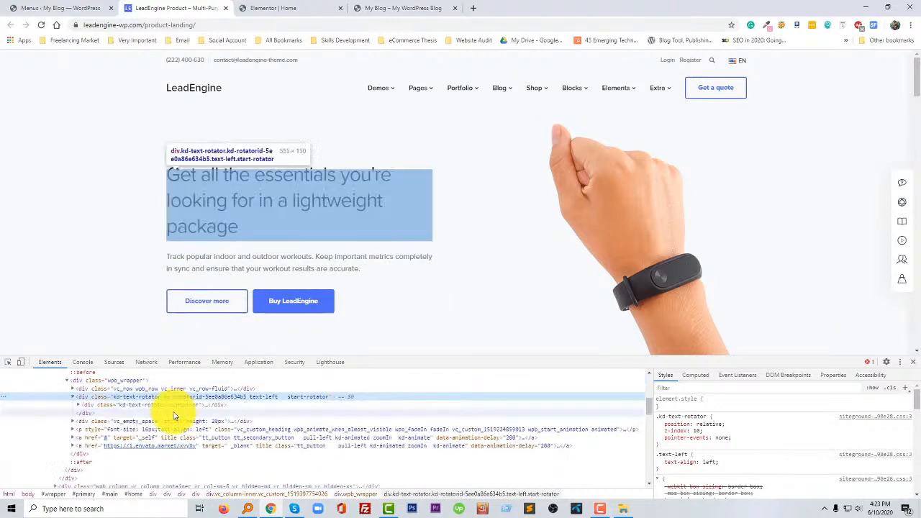
left_click(79, 405)
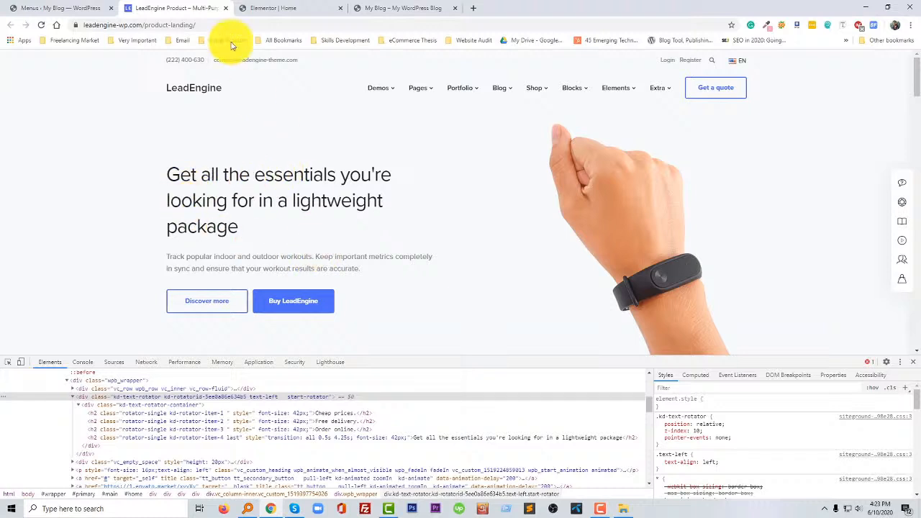
- Close the developer tools on the LeadEngine page, copy the hero heading with its paragraph, and return to the Elementor editor
left_click(280, 5)
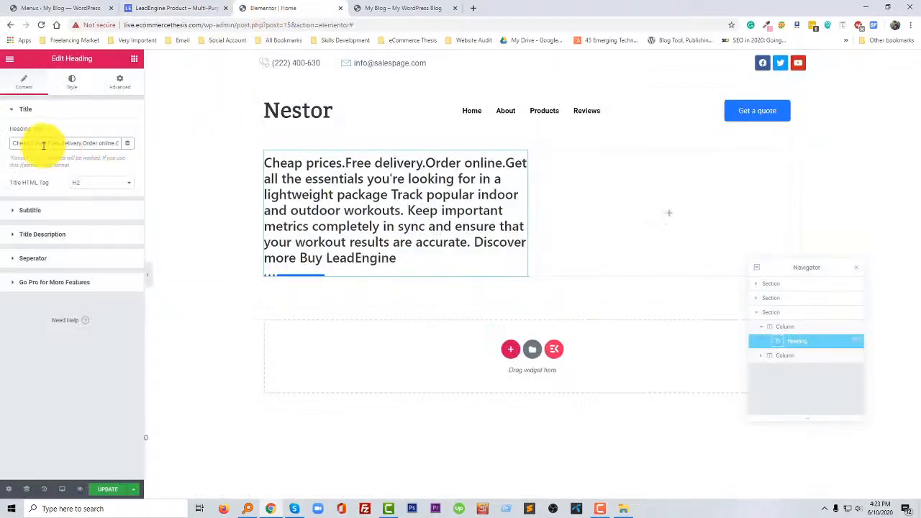
left_click_drag(11, 143, 185, 148)
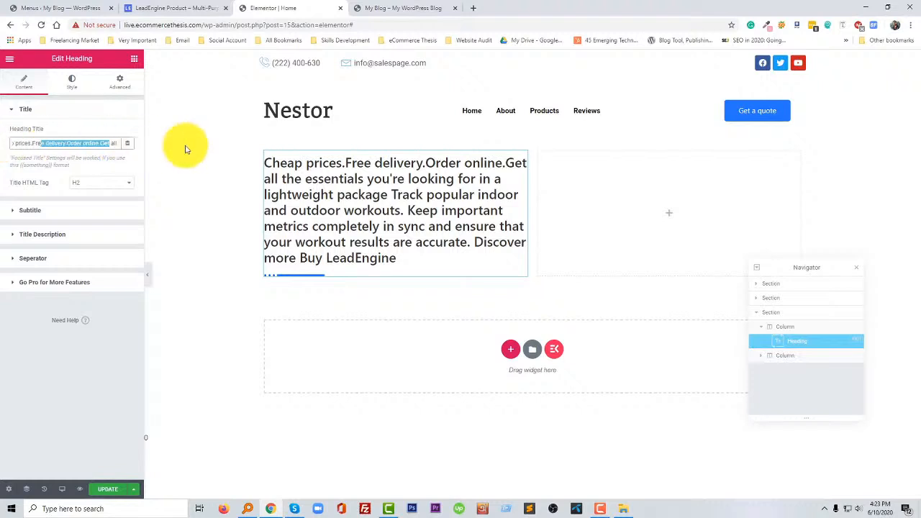
left_click(191, 7)
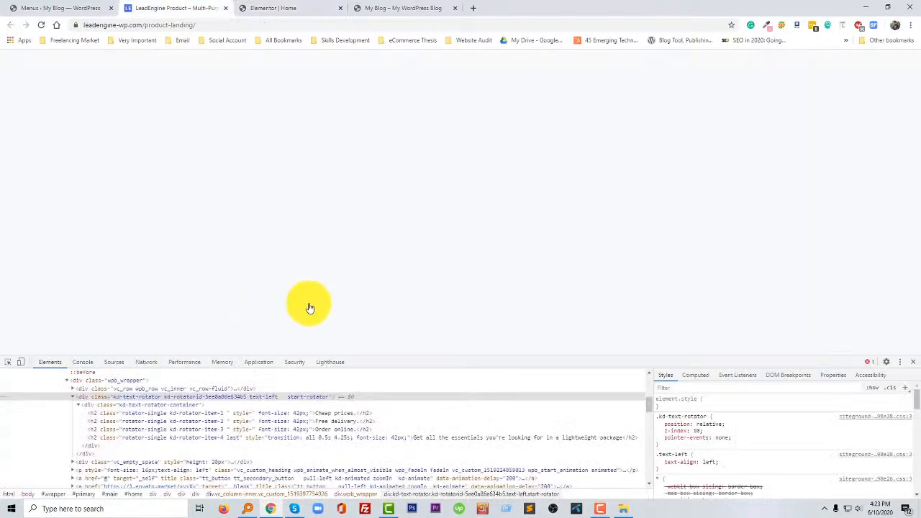
left_click(914, 364)
left_click(360, 268)
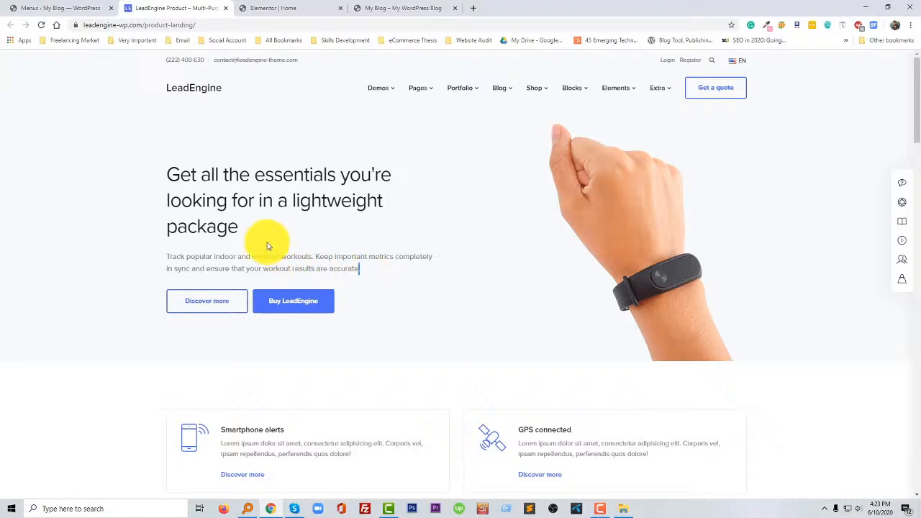
left_click(185, 189, "shift")
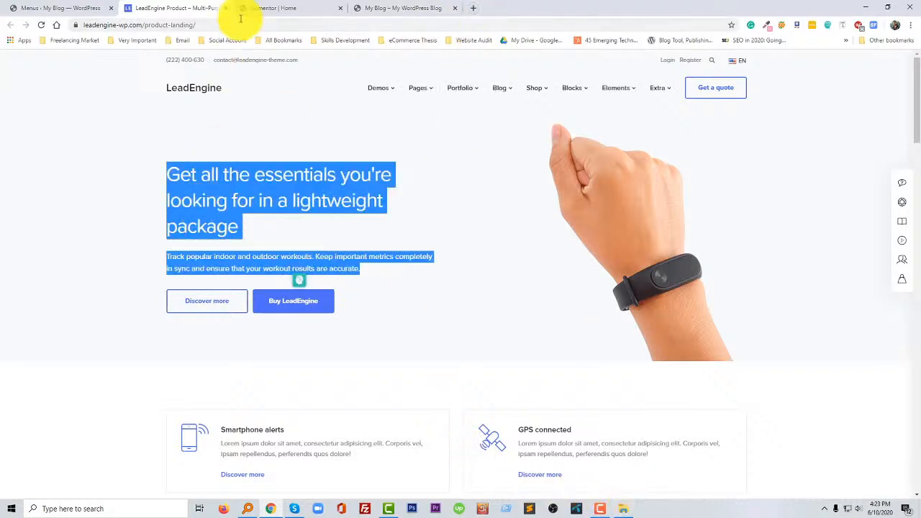
left_click(268, 9)
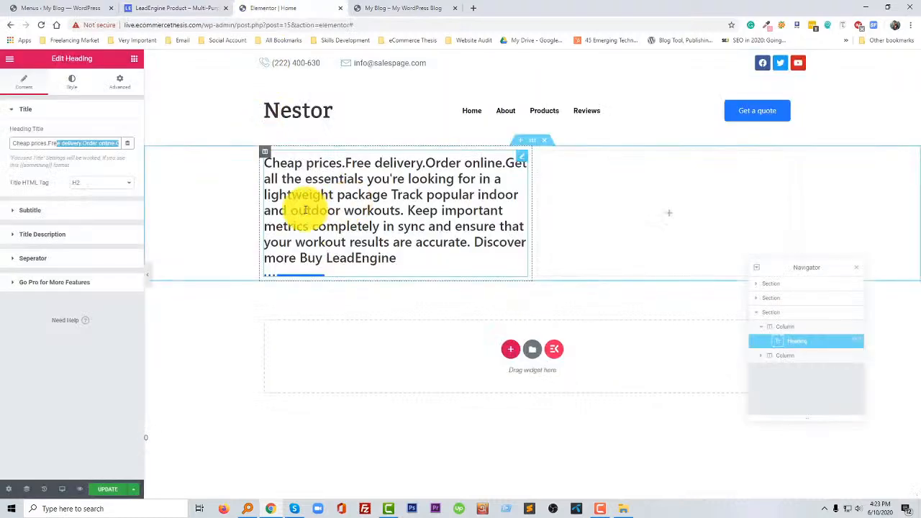
- Add a Text Editor widget below the hero heading and replace its placeholder with the copied hero text
left_click(134, 60)
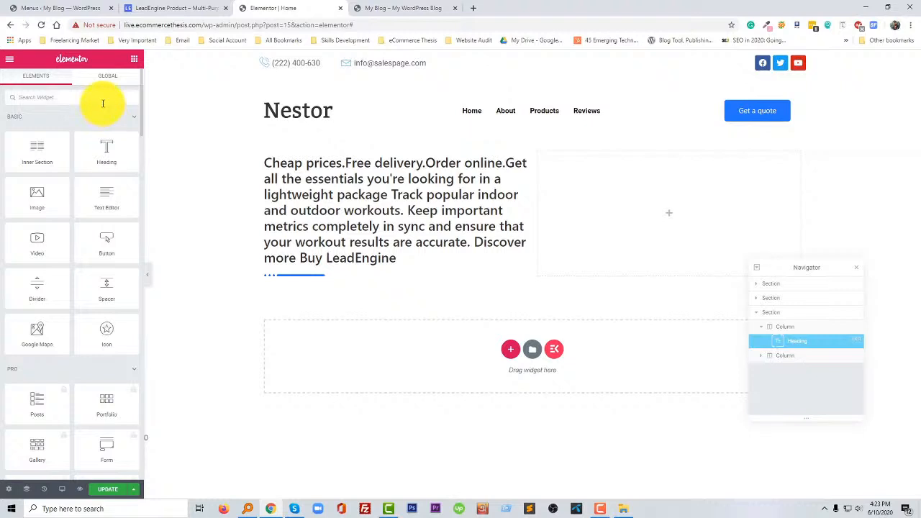
left_click_drag(107, 201, 339, 270)
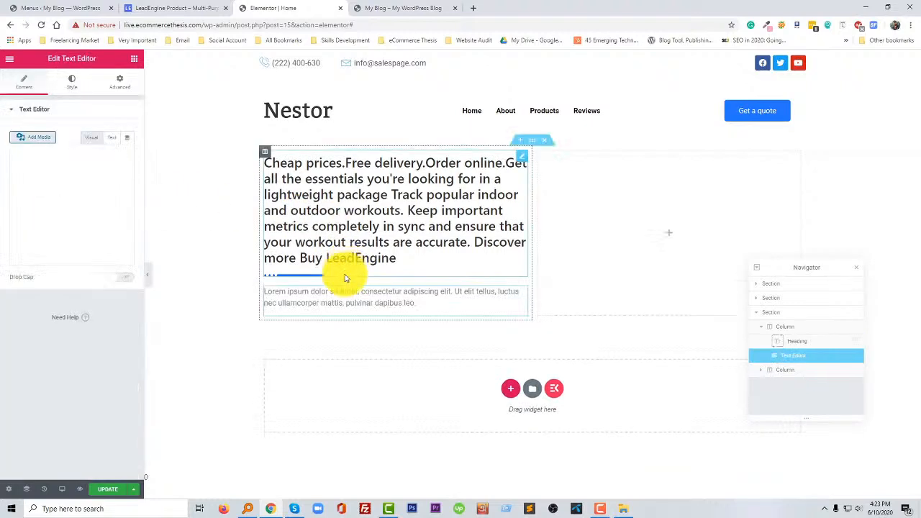
left_click(113, 138)
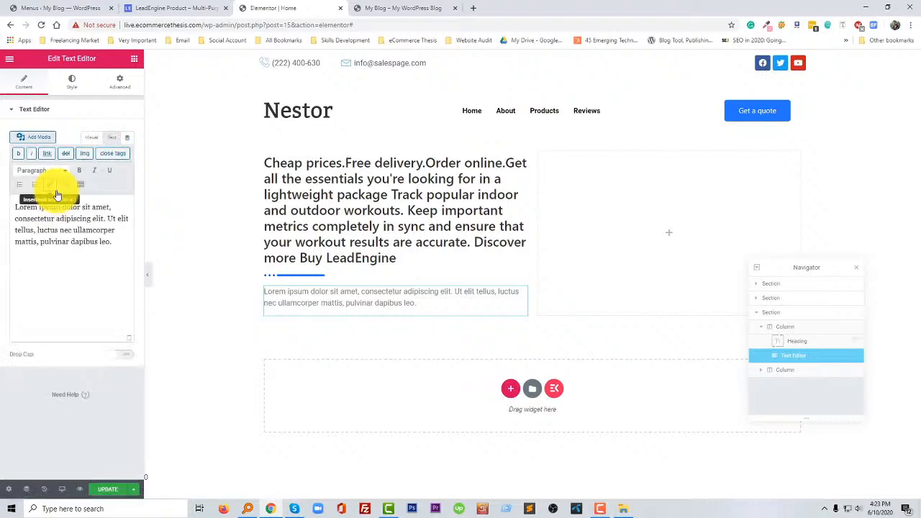
key("ctrl+a")
type("Cheap prices. Free delivery. Order online. Get all the essentials you're looking for in a lightweight package Track popular indoor and outdoor workouts. Keep important metrics completely in sync and ensure that your workout results are accurate.")
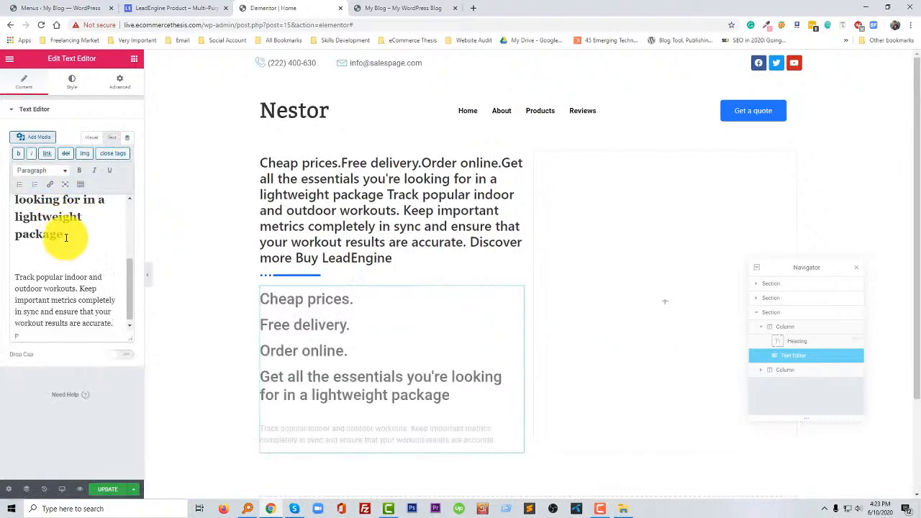
- Delete the lines "Cheap prices.", "Free delivery." and "Order online." from the Text Editor widget's content
left_click_drag(18, 206, 12, 194)
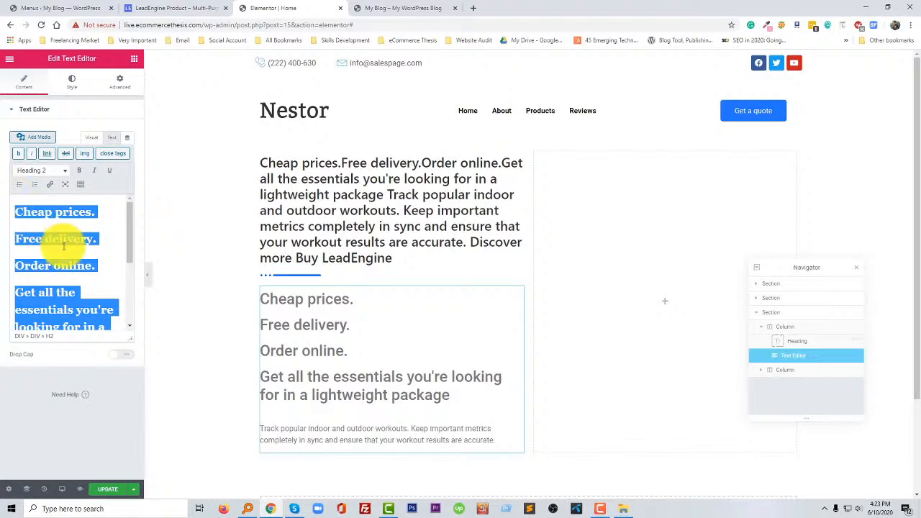
left_click(66, 245)
scroll(65, 245, "down", 1)
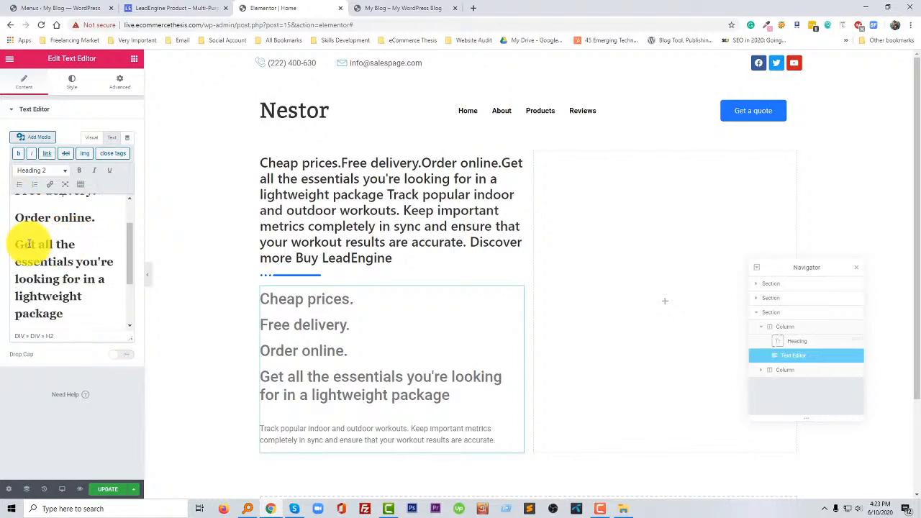
left_click_drag(13, 223, 8, 184)
key("BackSpace")
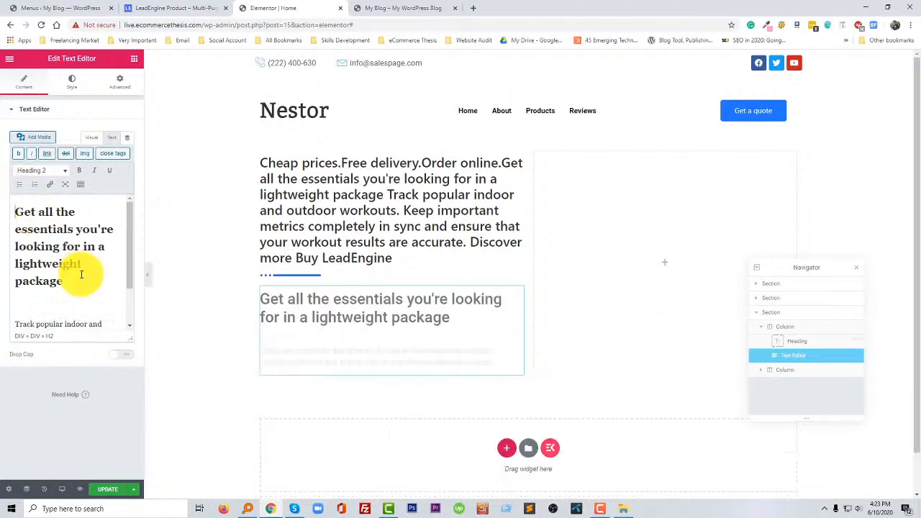
- Copy "Get all the essentials you're looking for in a lightweight package" from the Text Editor and make it the Heading widget's title
left_click_drag(79, 287, 19, 203)
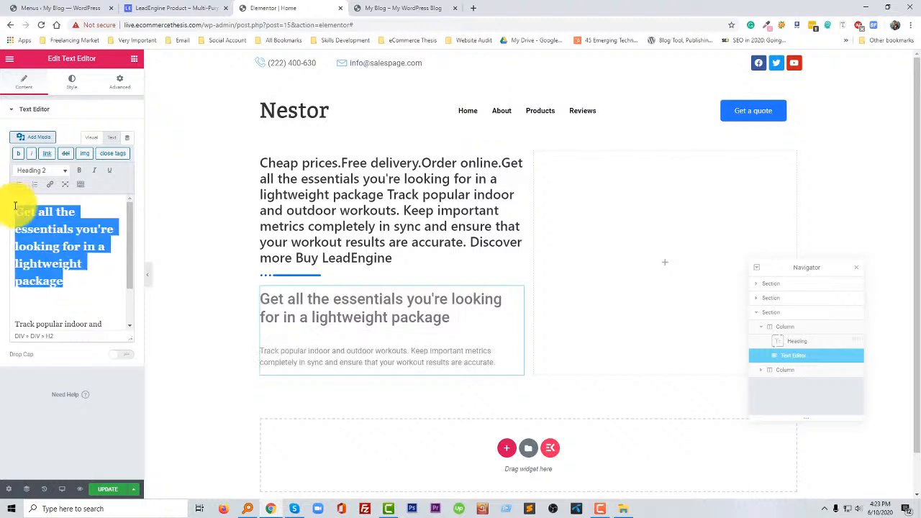
left_click(112, 138)
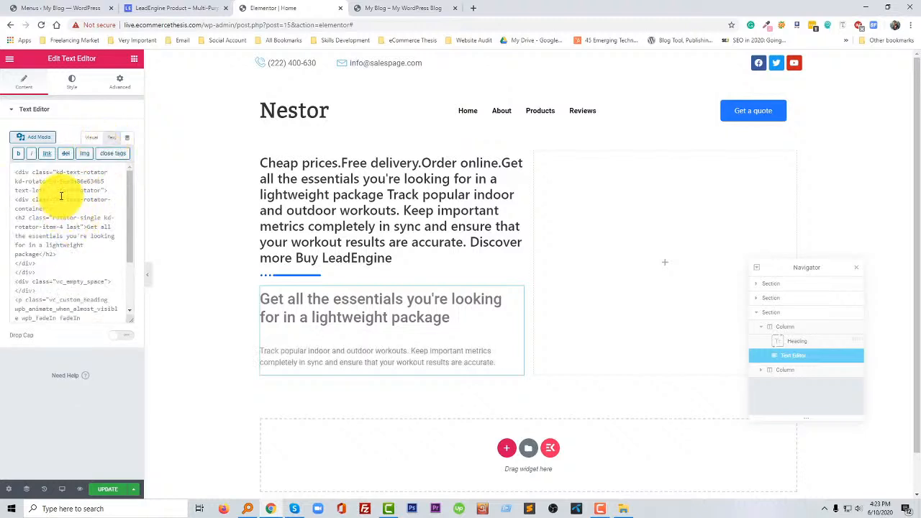
left_click(91, 137)
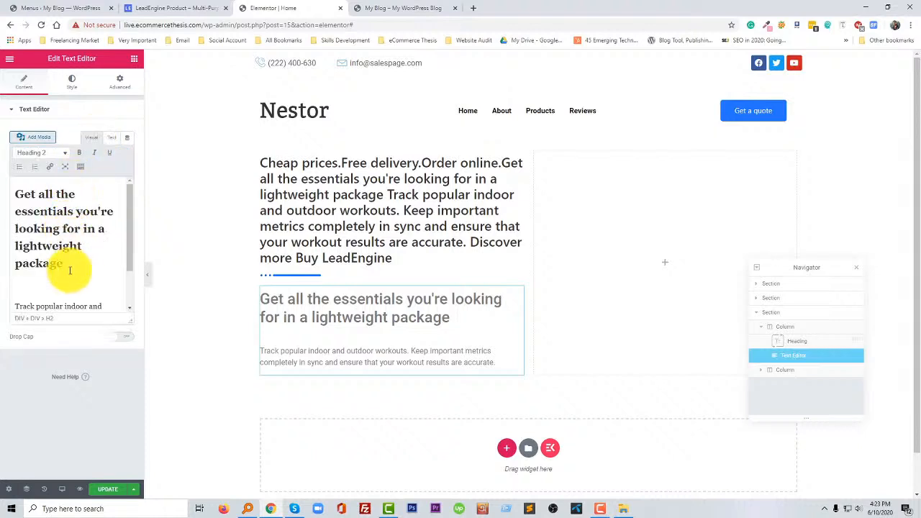
left_click_drag(72, 266, 16, 197)
key("ctrl+c")
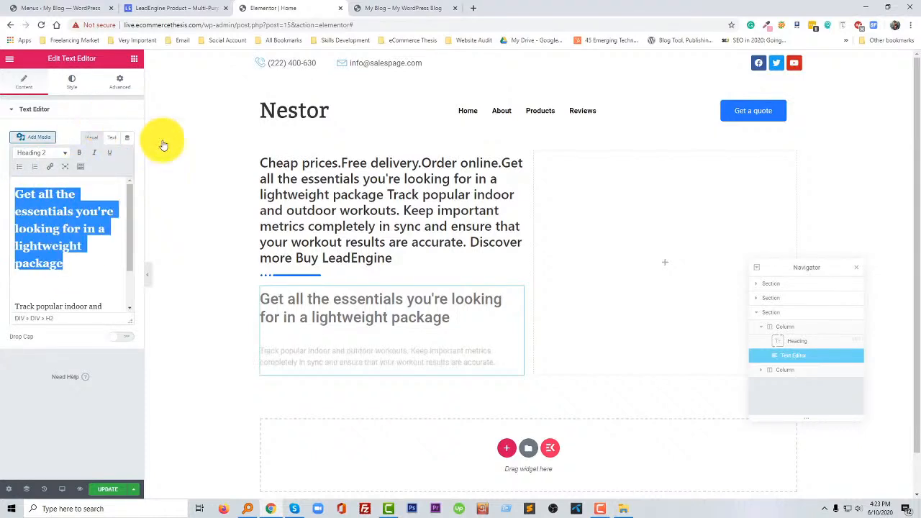
left_click(297, 186)
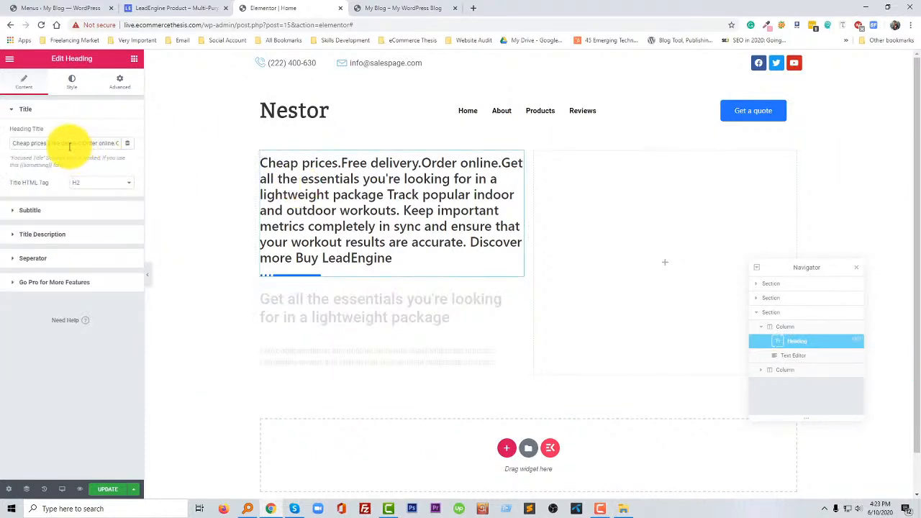
key("ctrl+v")
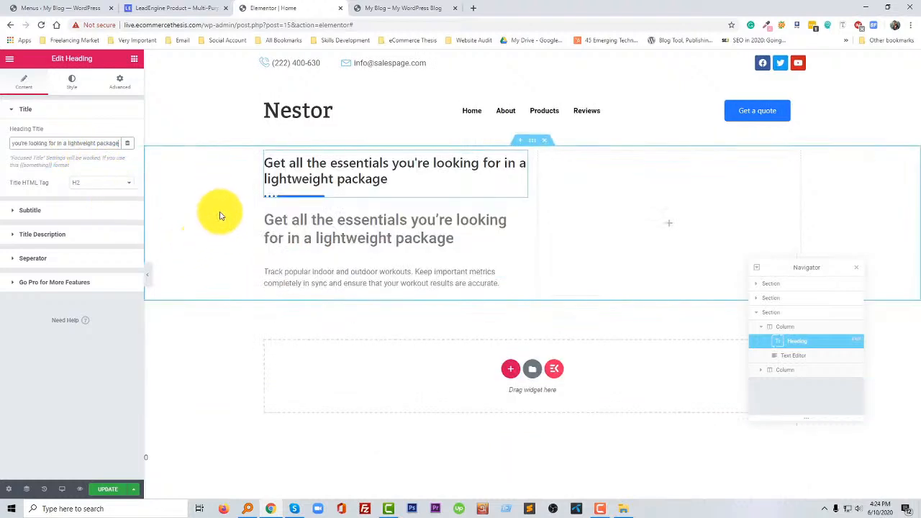
- Cut the "Track popular indoor and outdoor workouts..." paragraph out of the Text Editor widget and delete that widget
left_click(292, 269)
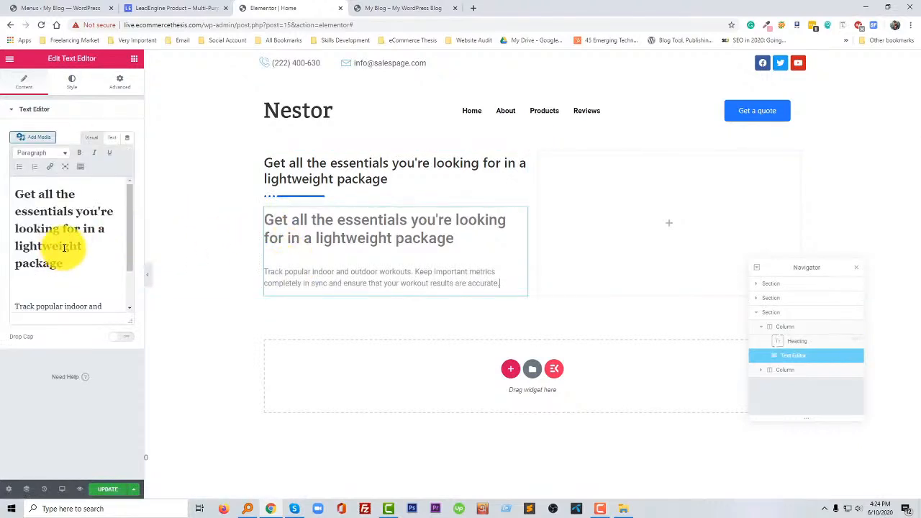
scroll(64, 247, "down", 2)
left_click(115, 300)
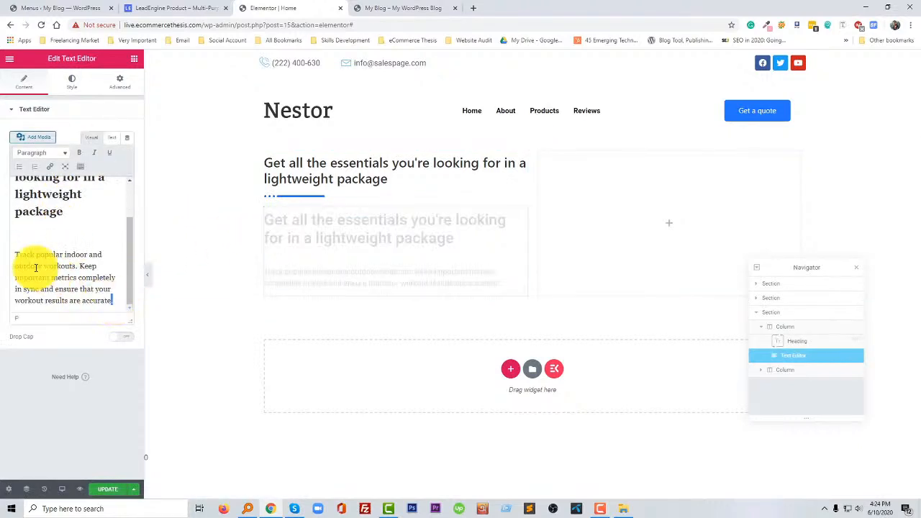
left_click(15, 254, "shift")
key("BackSpace")
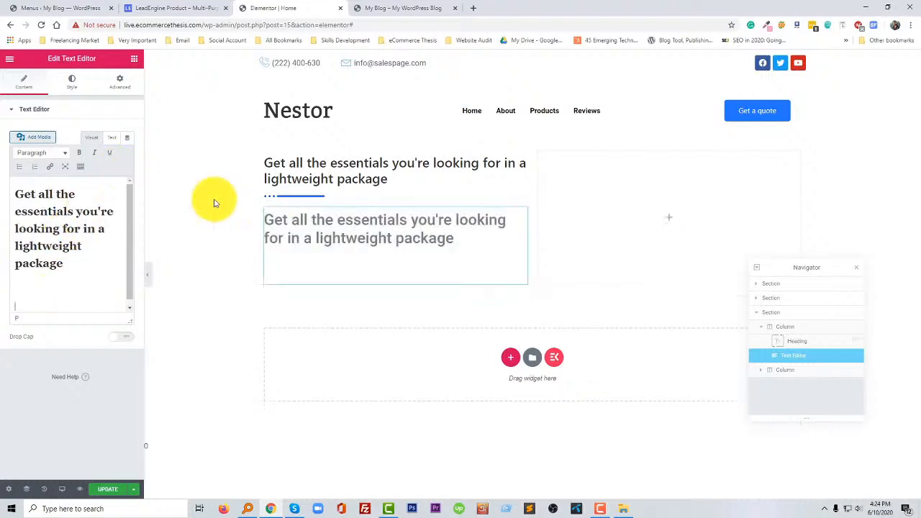
right_click(525, 214)
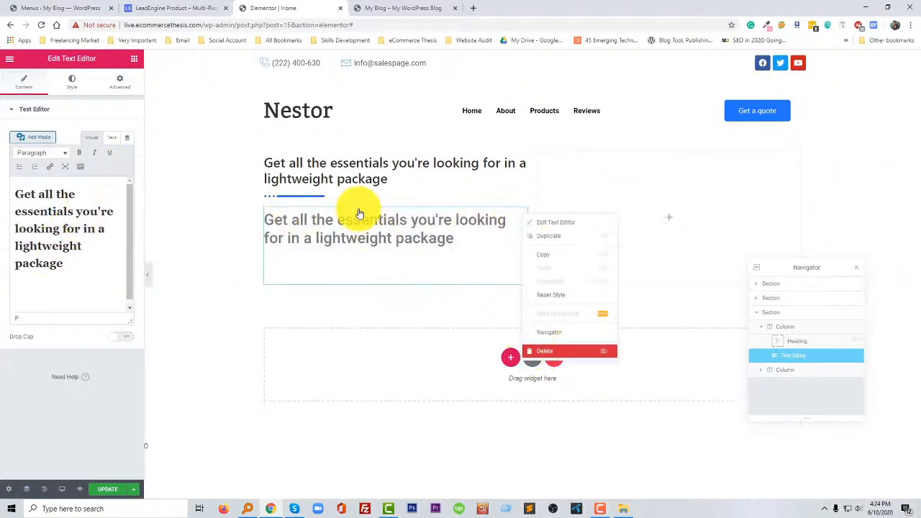
key("Delete")
- Enable the hero heading's description and replace its sample text with the cut paragraph "Track popular indoor and outdoor workouts..." as plain text
left_click(353, 179)
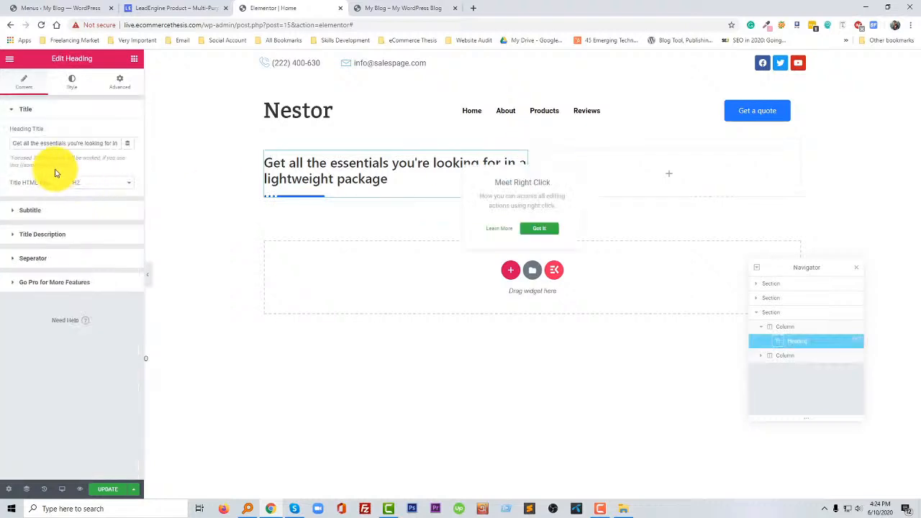
left_click(12, 235)
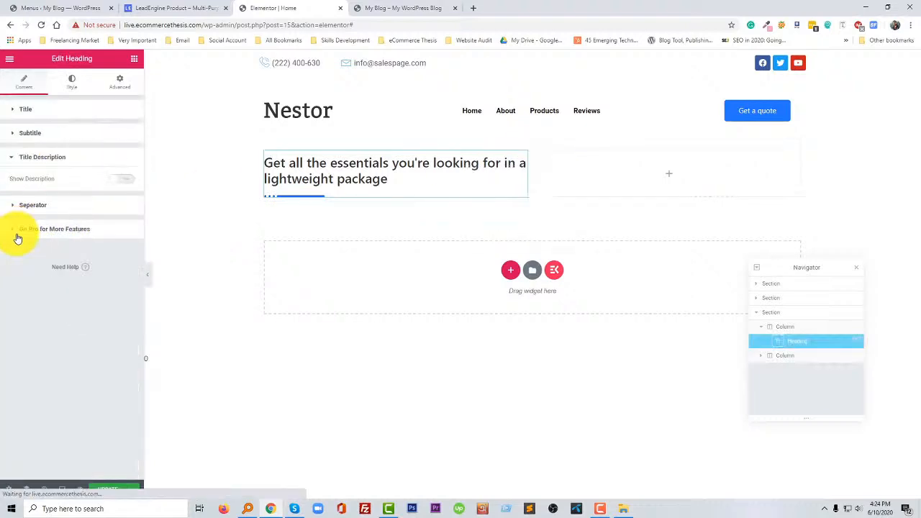
left_click(127, 180)
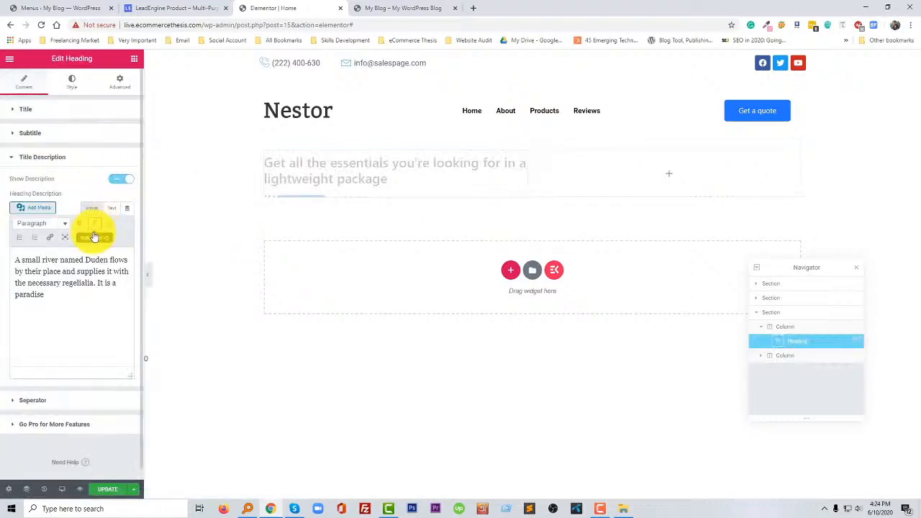
triple_click(75, 267)
left_click(112, 207)
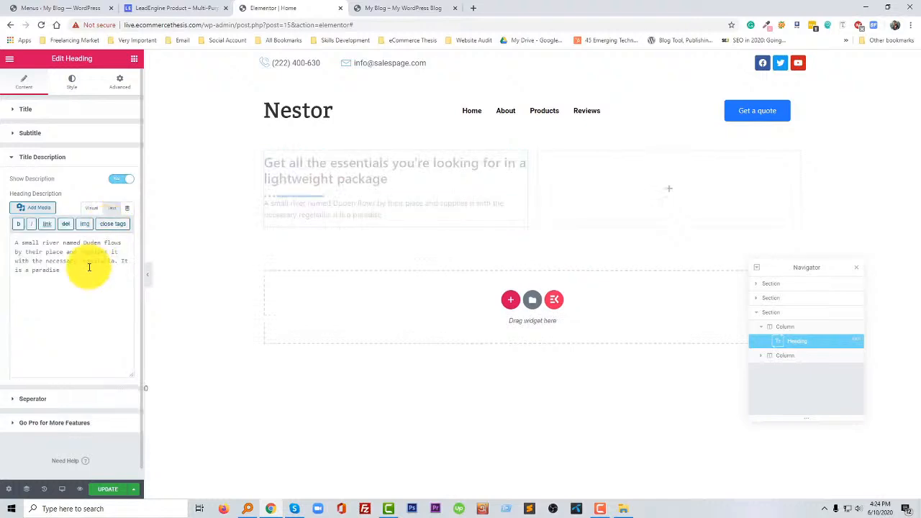
triple_click(89, 263)
type("Track popular indoor and outdoor workouts. Keep important metrics completely in sync and ensure that your workout results are accurate.")
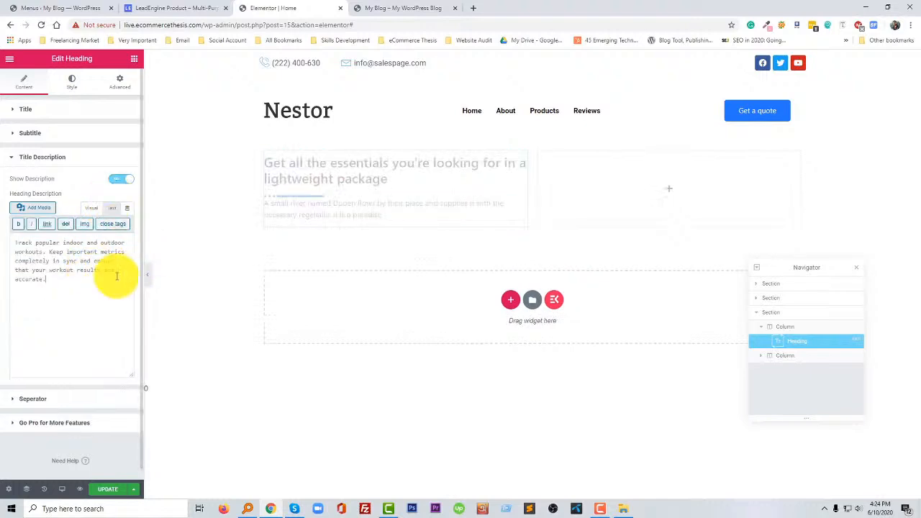
- Turn off the separator of the hero Heading widget
left_click(101, 157)
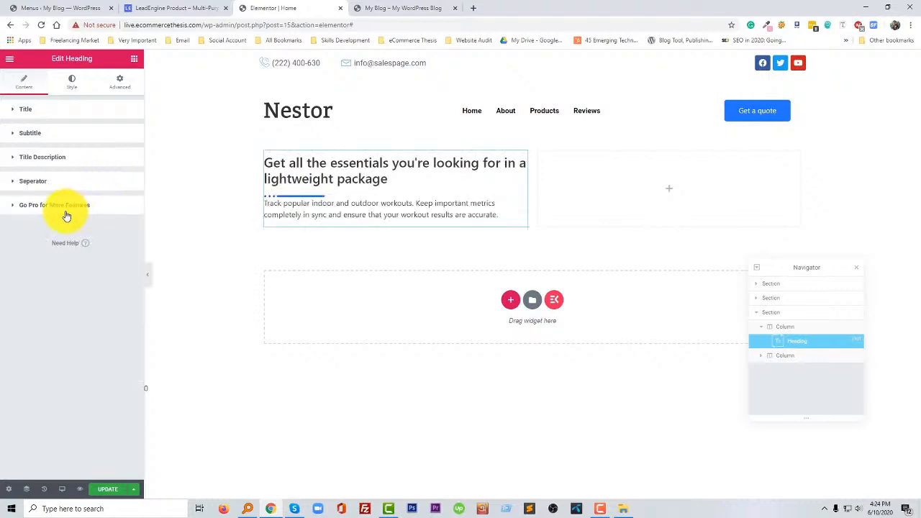
left_click(66, 183)
left_click(122, 202)
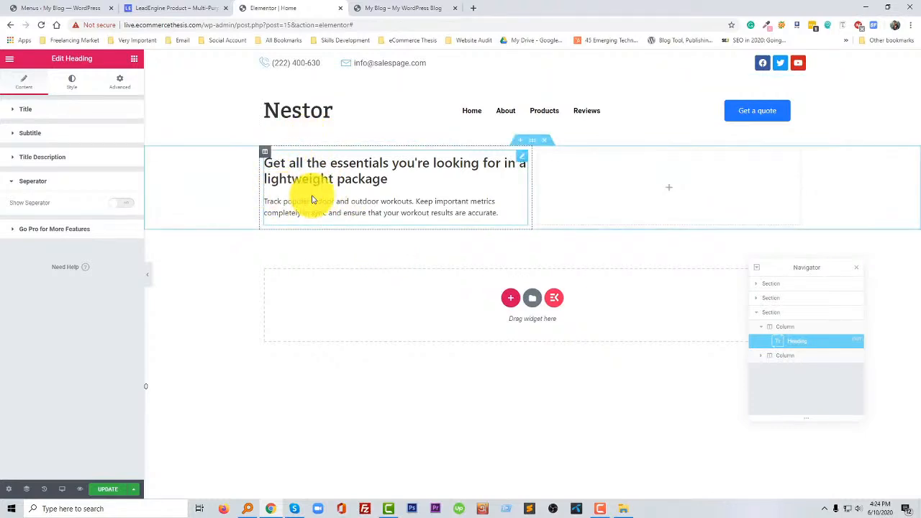
- Check the hero buttons on the LeadEngine page and add a Dual Button widget below the hero heading
left_click(157, 8)
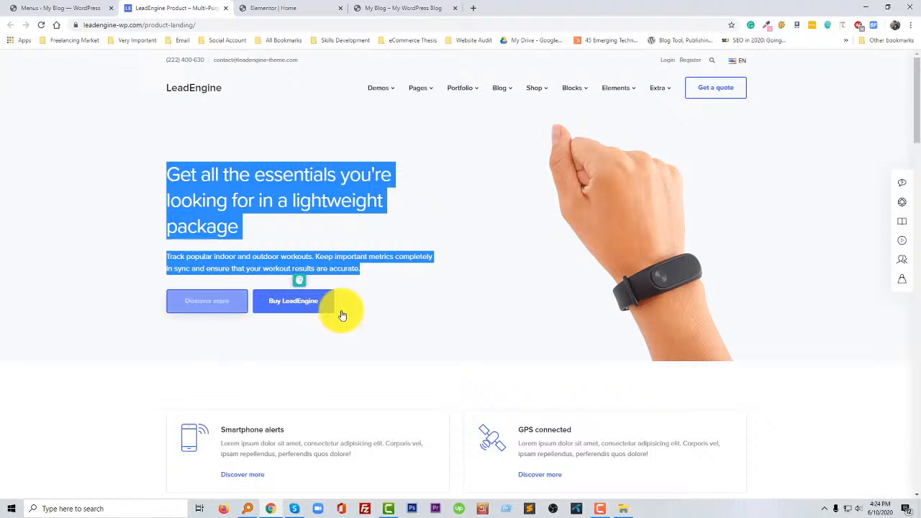
left_click(374, 299)
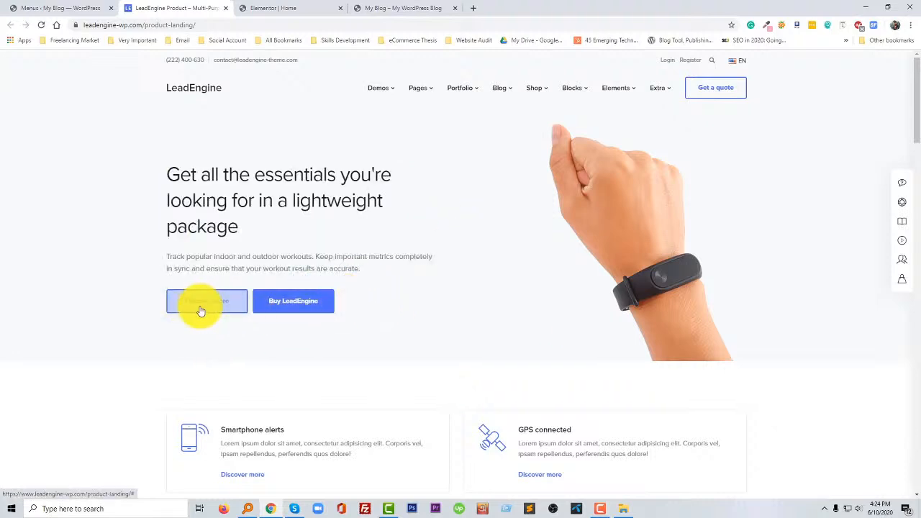
left_click(273, 9)
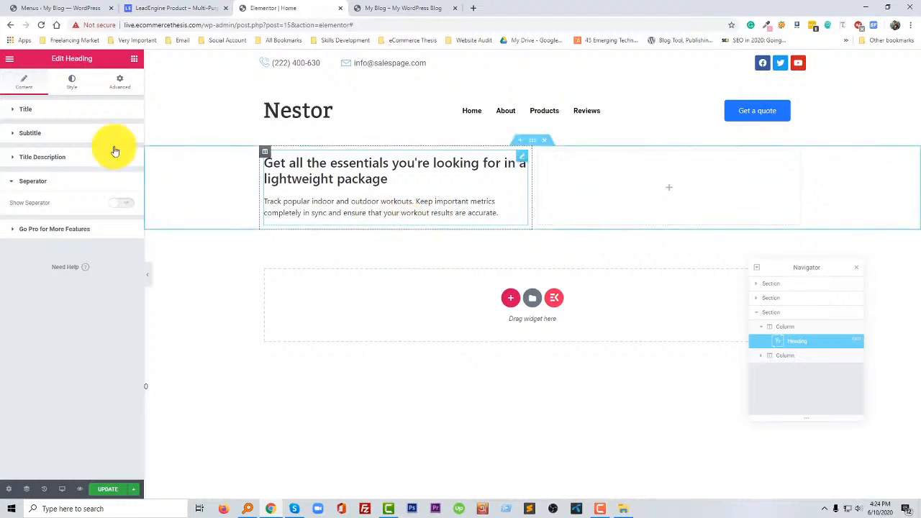
left_click(133, 59)
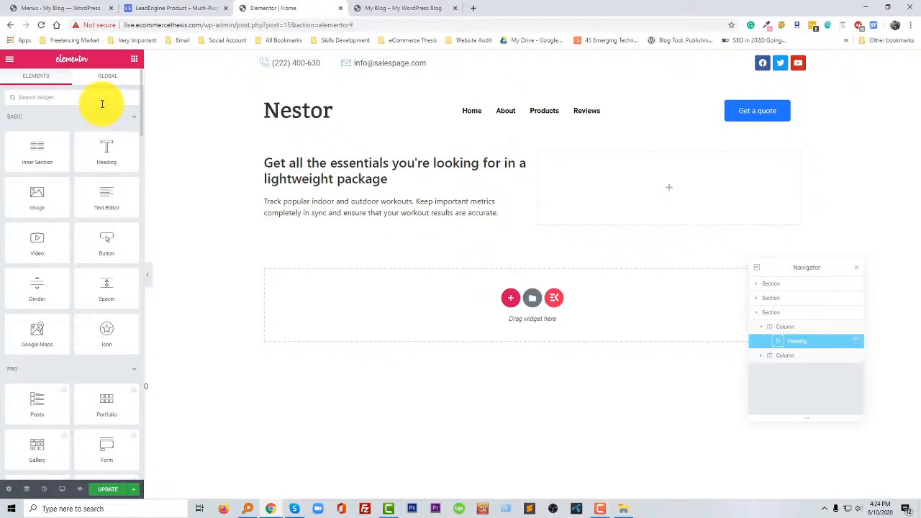
type("a")
type("o")
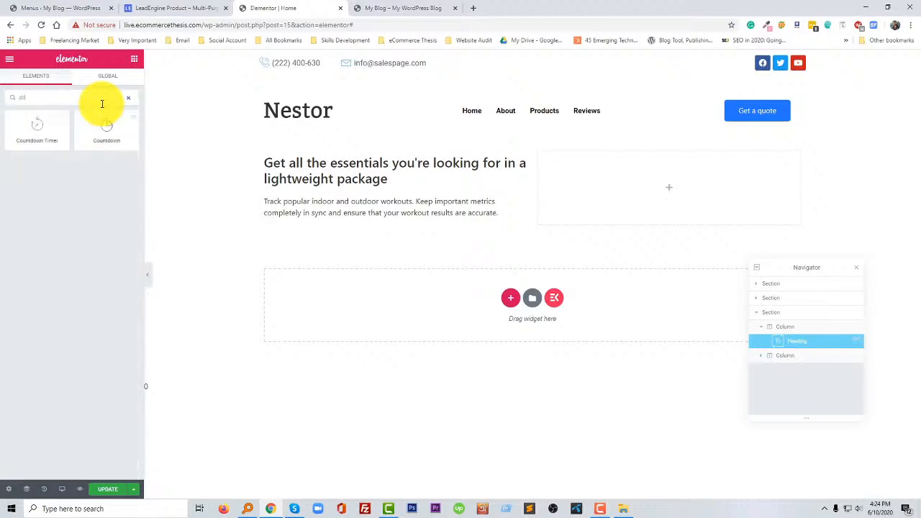
key("BackSpace")
key("BackSpace")
type("but")
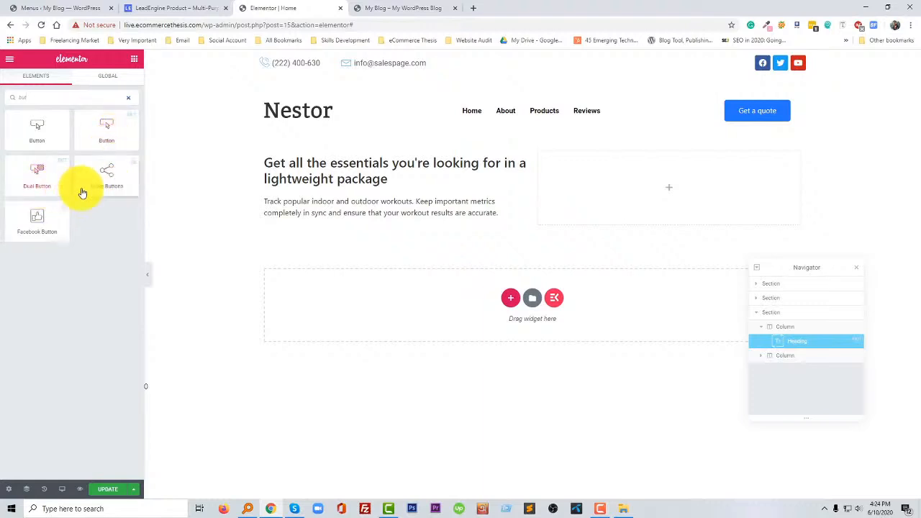
left_click_drag(35, 187, 338, 212)
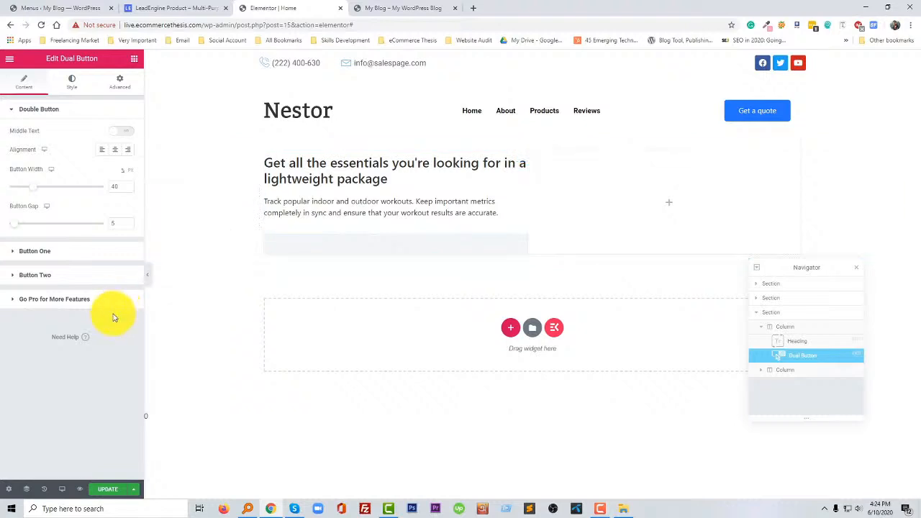
- Copy "Discover more" from the LeadEngine page and make it the text of Button One in the Dual Button widget
left_click(65, 251)
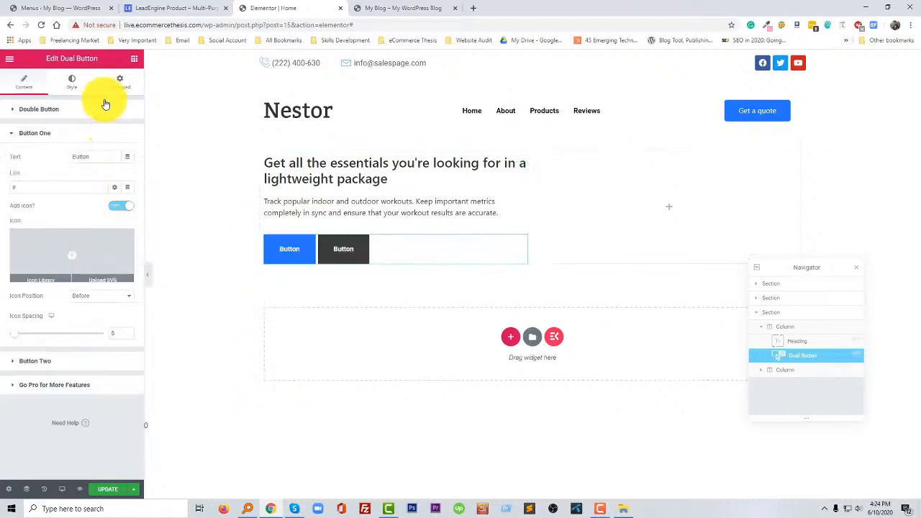
left_click(173, 7)
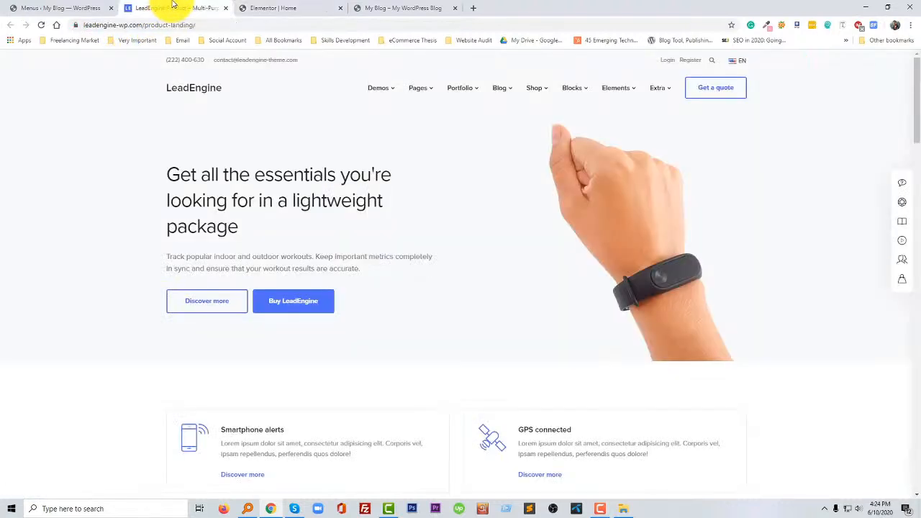
left_click_drag(154, 300, 232, 300)
key("ctrl+c")
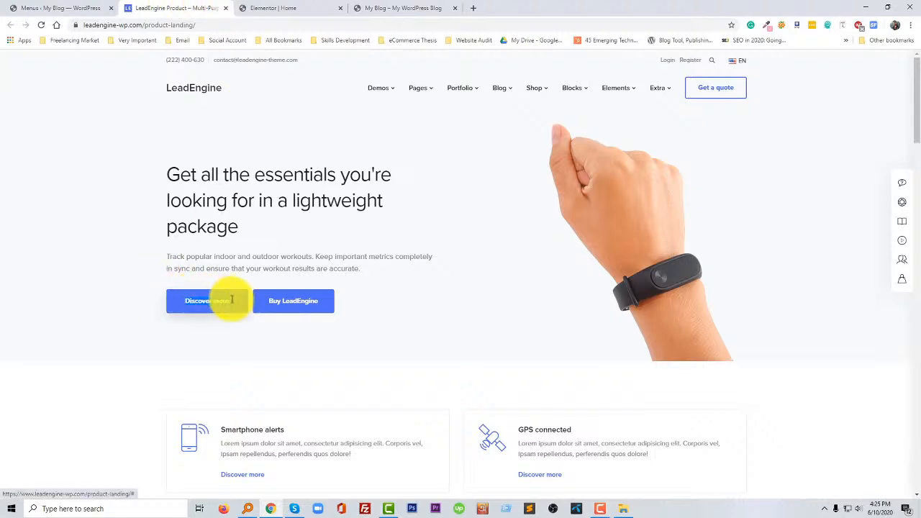
left_click(277, 9)
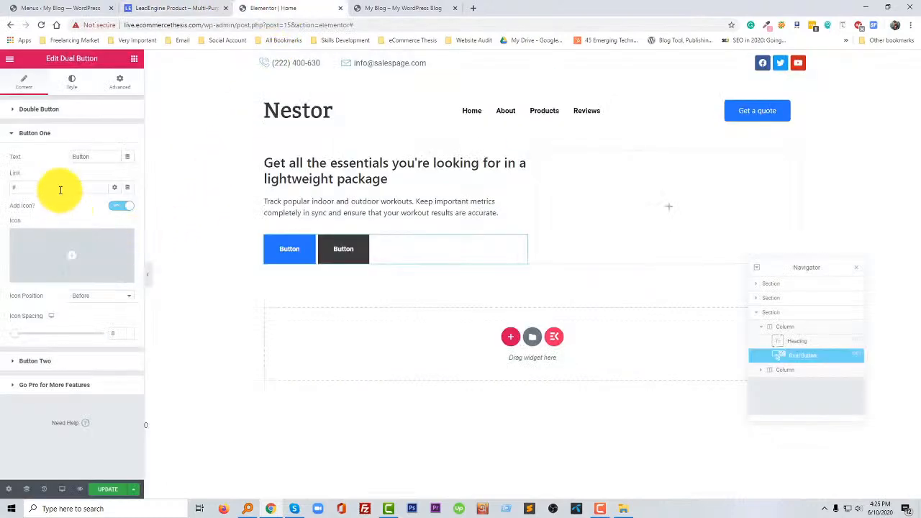
key("ctrl+v")
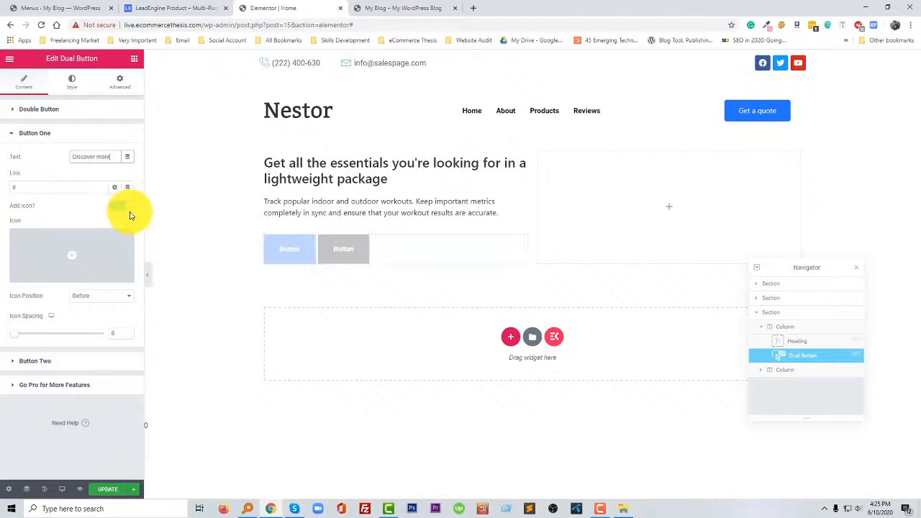
- Copy "Buy LeadEngine" from the LeadEngine page and make it the text of Button Two
left_click(181, 8)
left_click_drag(361, 310, 267, 297)
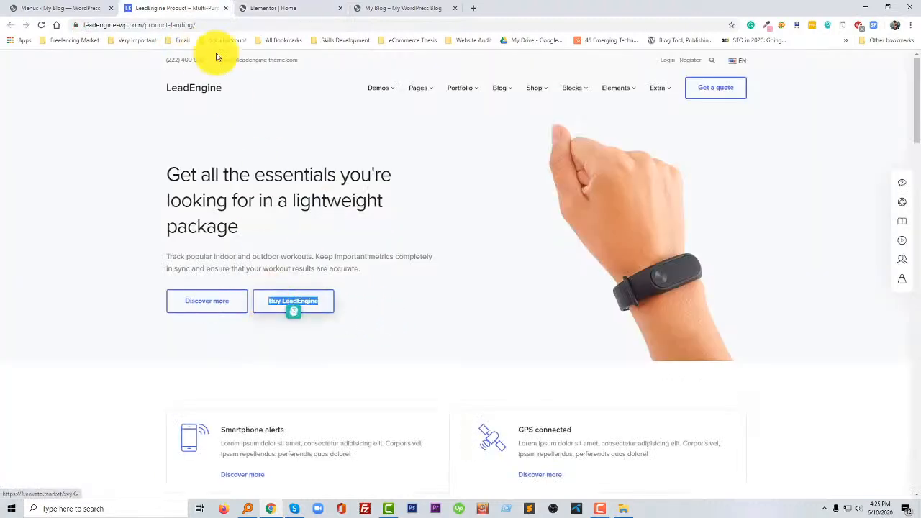
left_click(278, 8)
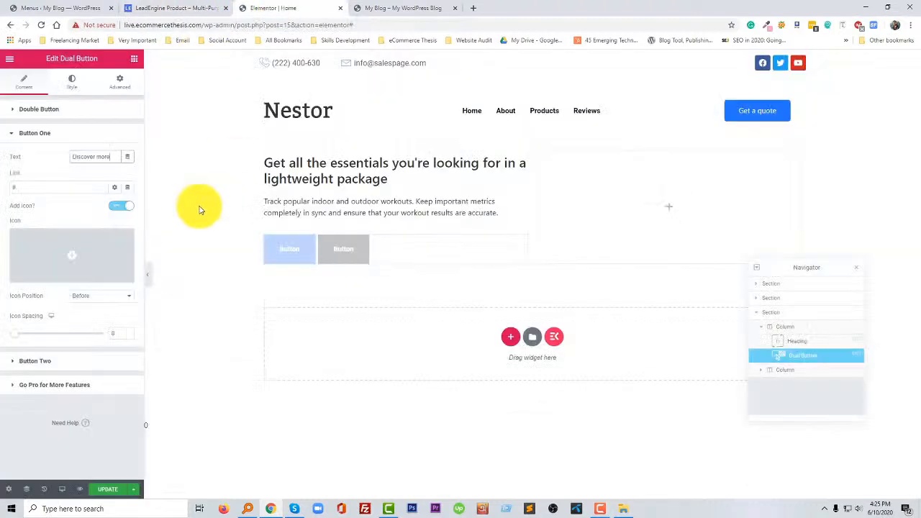
left_click(97, 135)
left_click(67, 158)
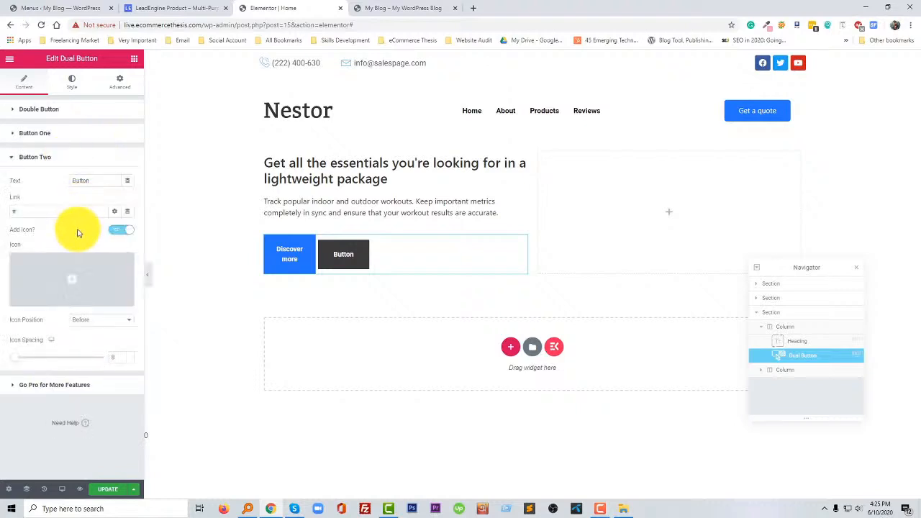
key("ctrl+v")
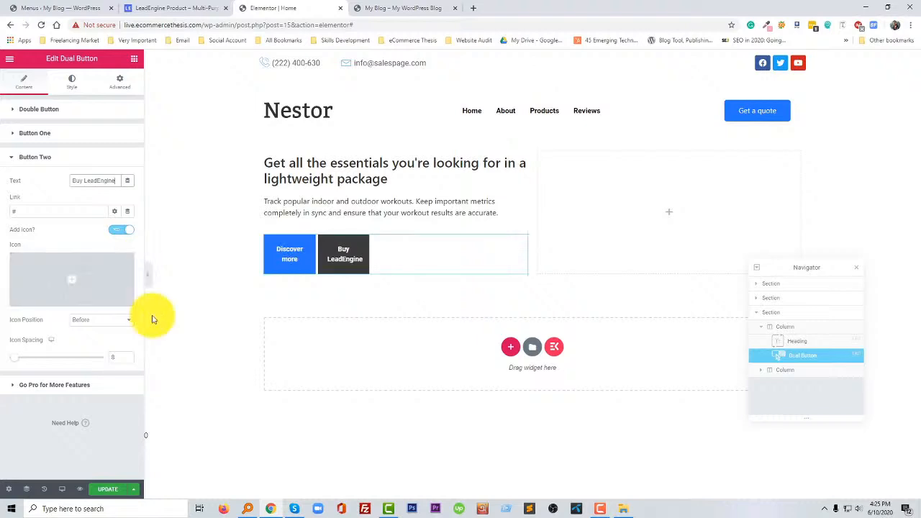
- Set the Dual Button widget's button width to 60 and its button gap to 10
left_click(35, 157)
left_click(48, 108)
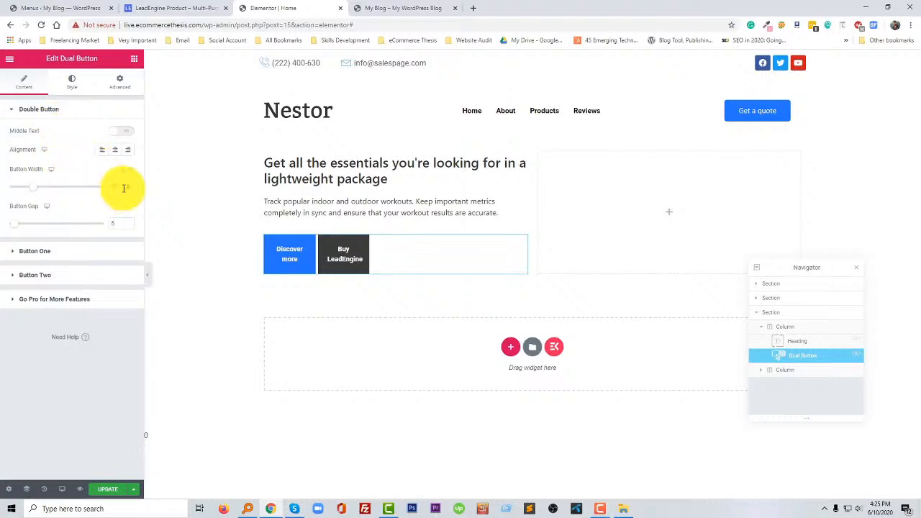
key("Up")
key("Up")
key("Up")
key("Up")
key("Up")
key("Up")
key("Up")
key("Up")
key("Up")
key("Up")
key("Up")
key("Up")
key("Up")
key("Up")
key("Up")
key("Up")
key("Up")
key("Up")
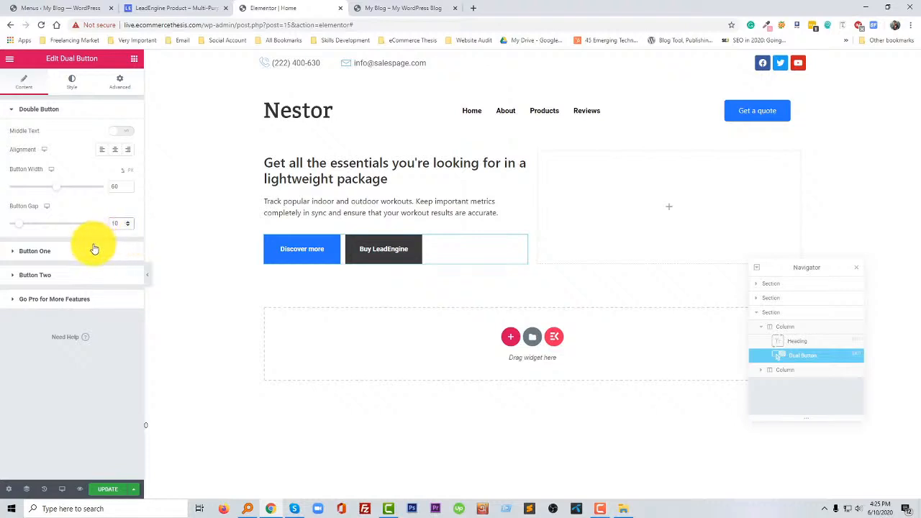
- Try showing the middle text between the two hero buttons and turn it off again
left_click(76, 86)
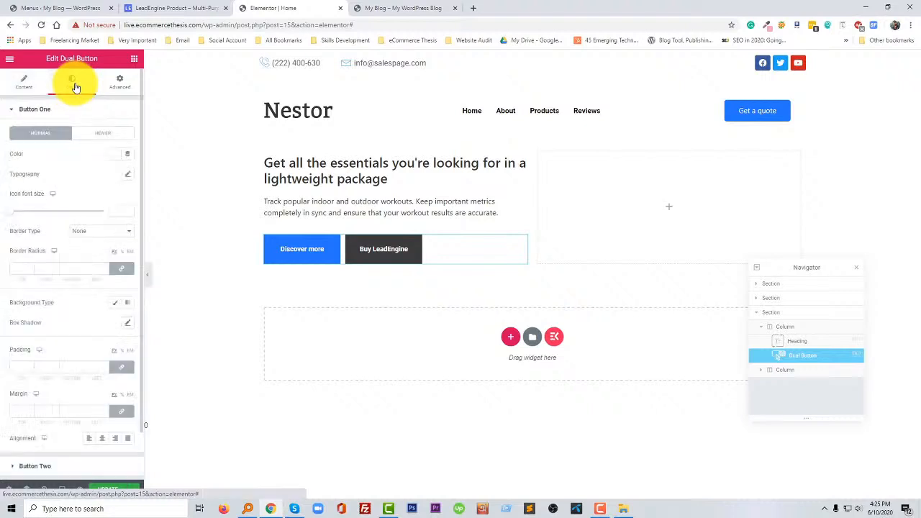
left_click(24, 83)
left_click(121, 136)
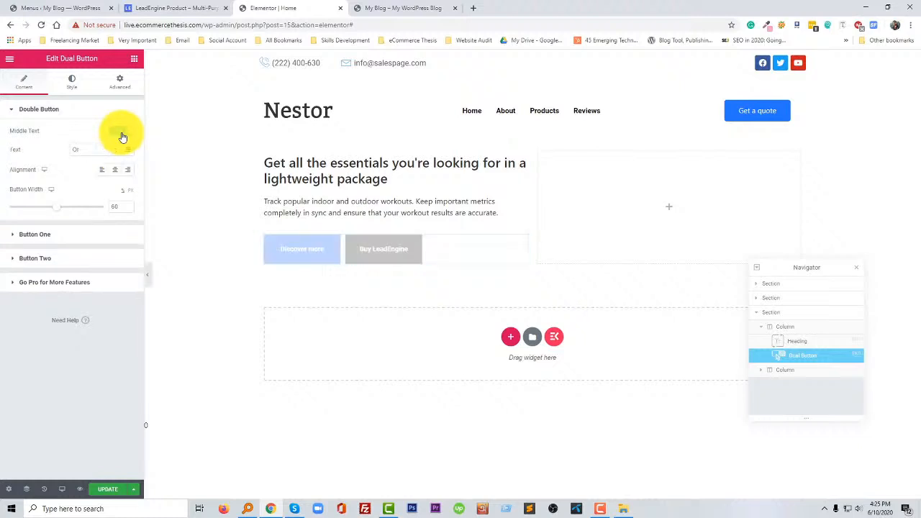
left_click(122, 135)
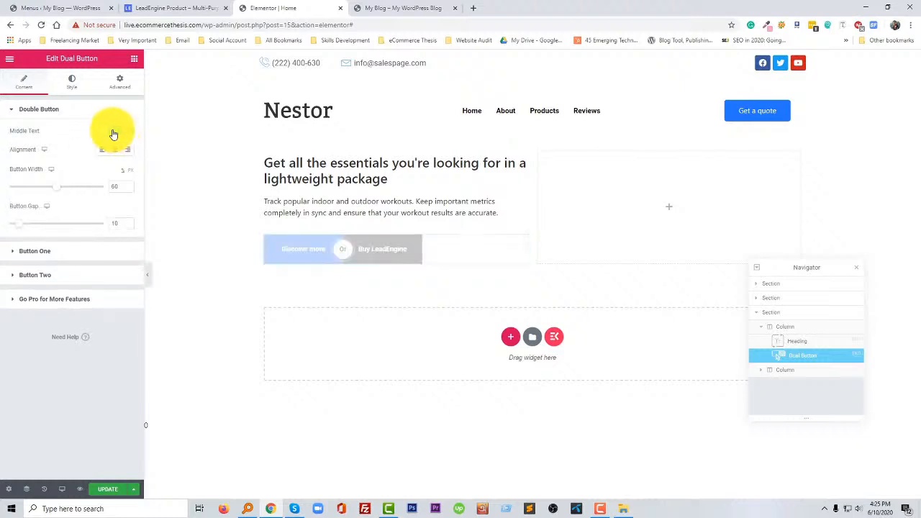
- Open the style settings of the Dual Button widget
left_click(83, 94)
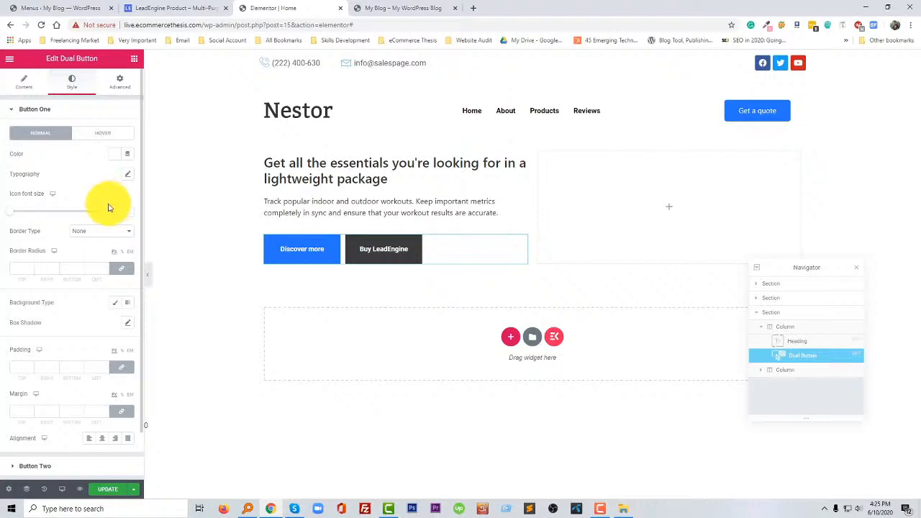
left_click(599, 508)
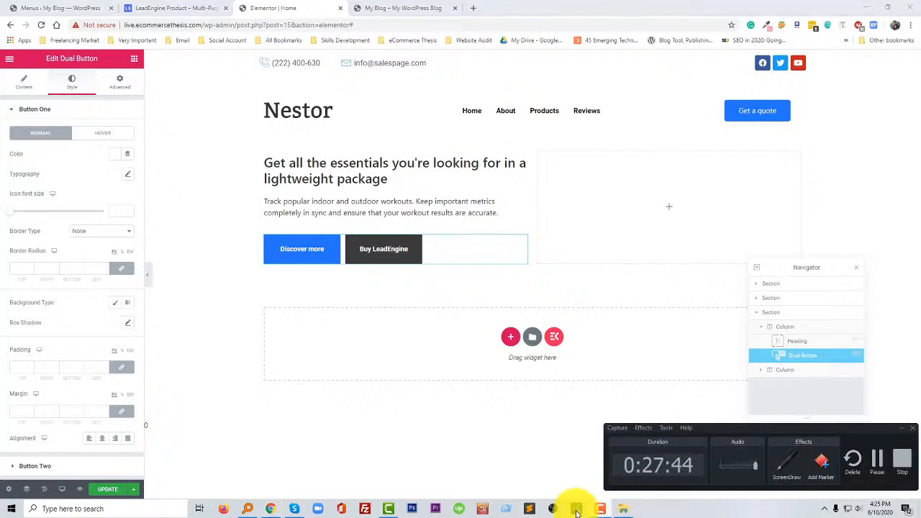
left_click(601, 509)
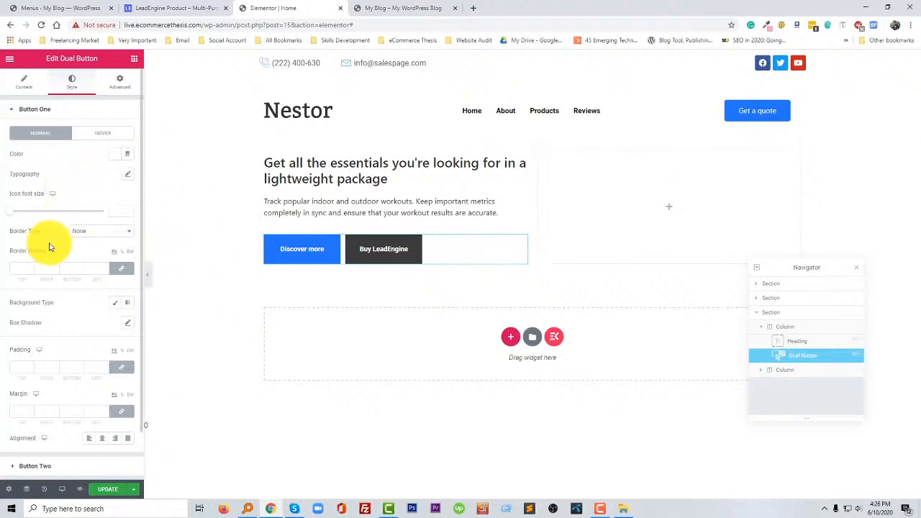
scroll(83, 324, "down", 1)
scroll(79, 288, "up", 1)
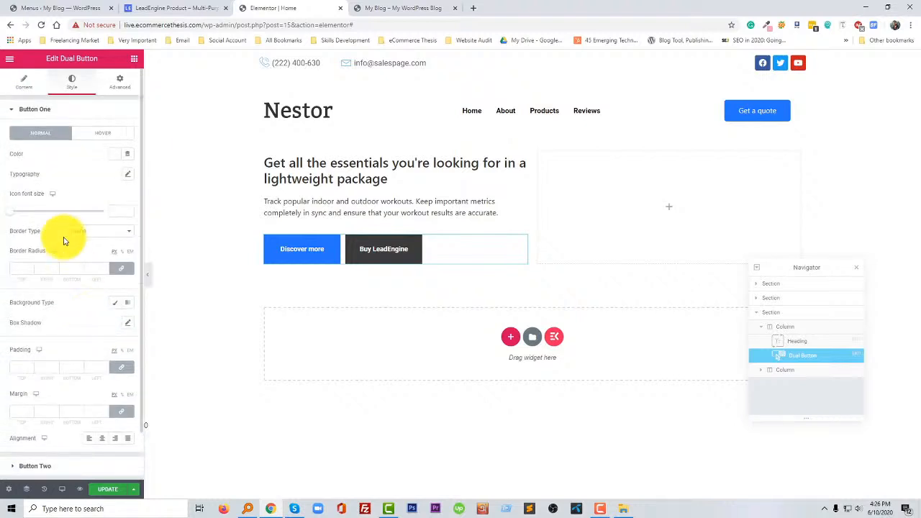
left_click(129, 175)
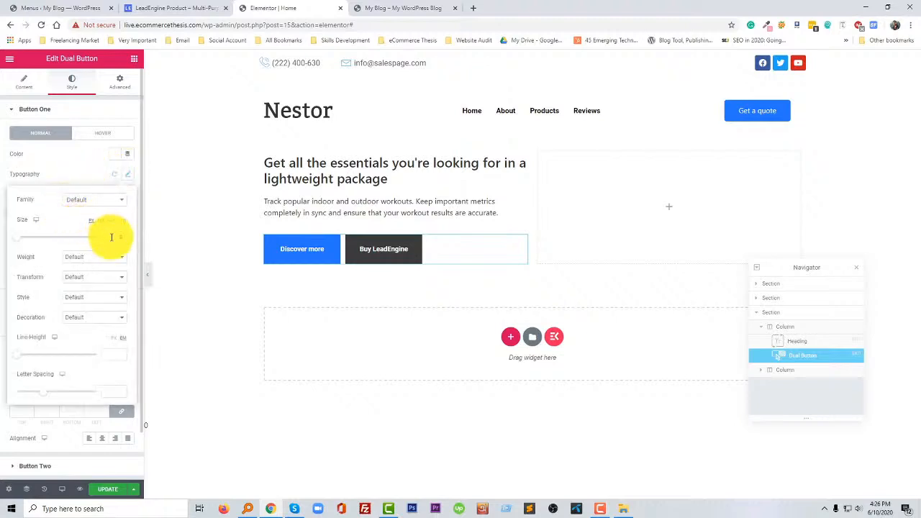
left_click(129, 176)
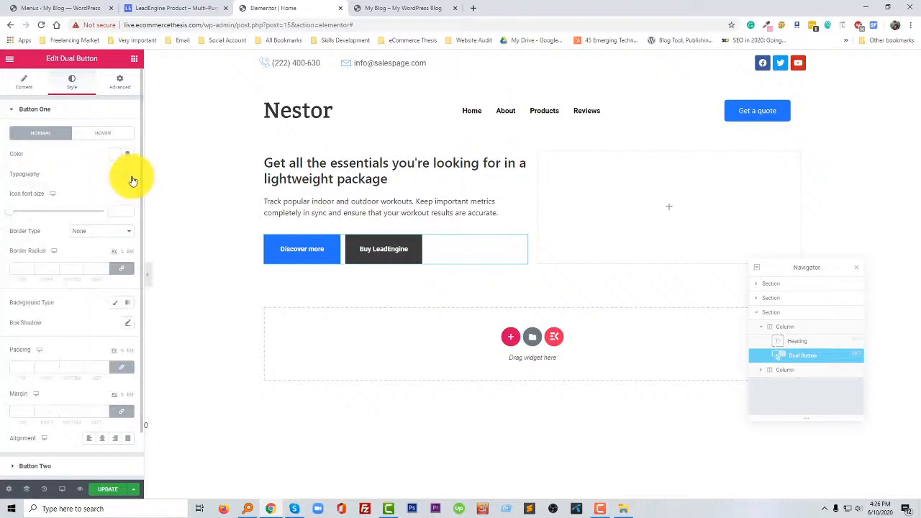
- Give Button One a 5 px border radius and padding of 14 px at top and bottom and 10 px on the sides
left_click(25, 273)
type("5")
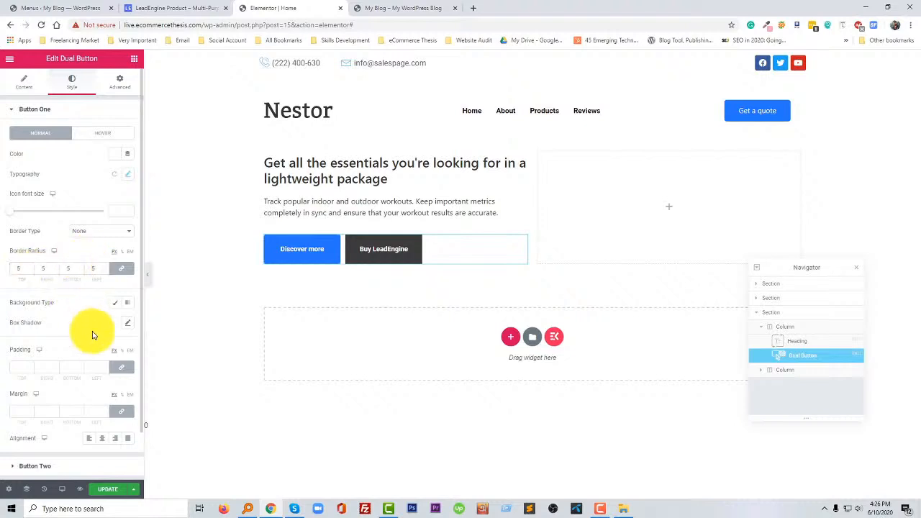
scroll(63, 334, "down", 1)
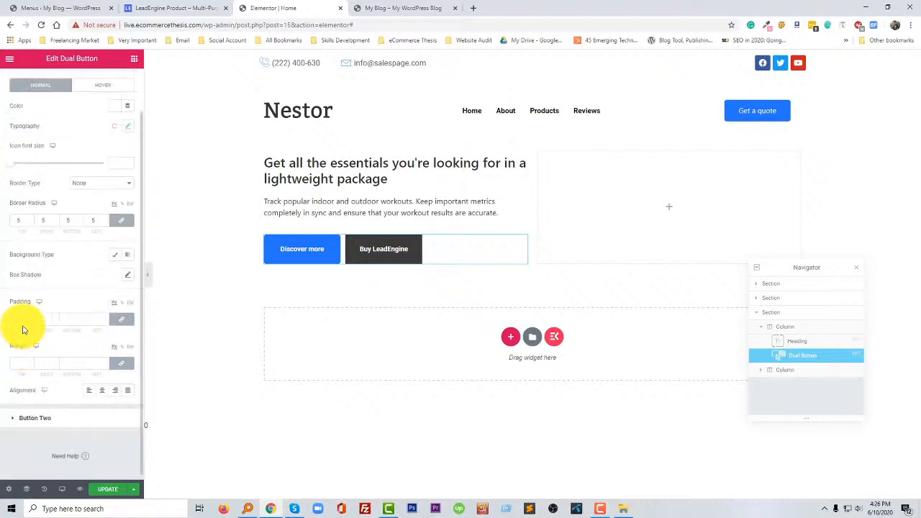
left_click(23, 317)
type("10")
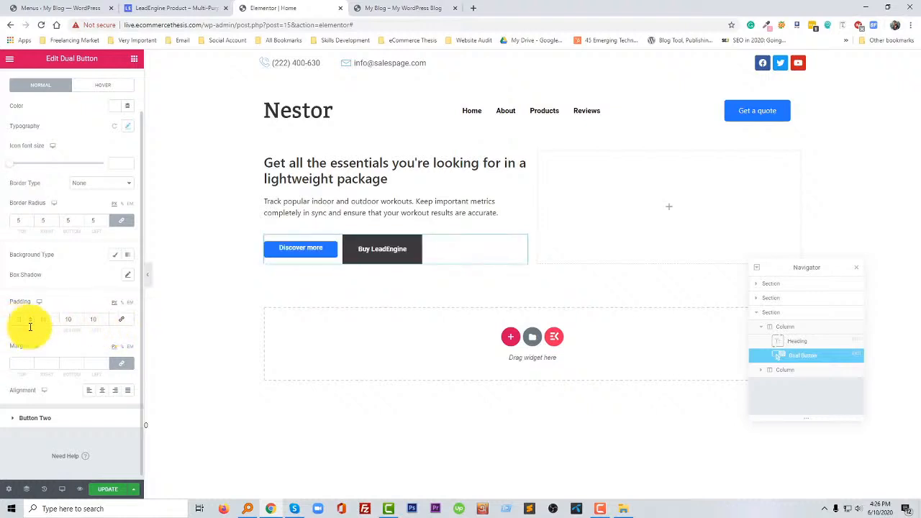
type("0")
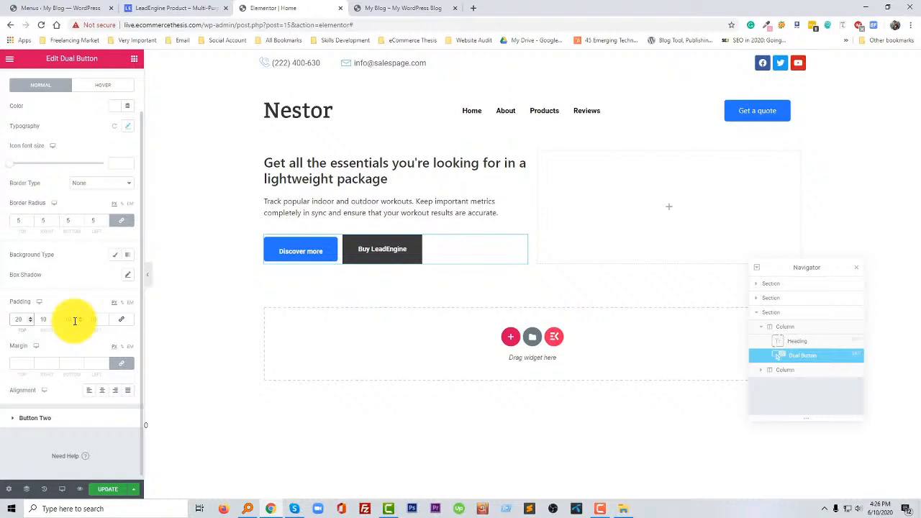
left_click_drag(75, 321, 66, 322)
type("20")
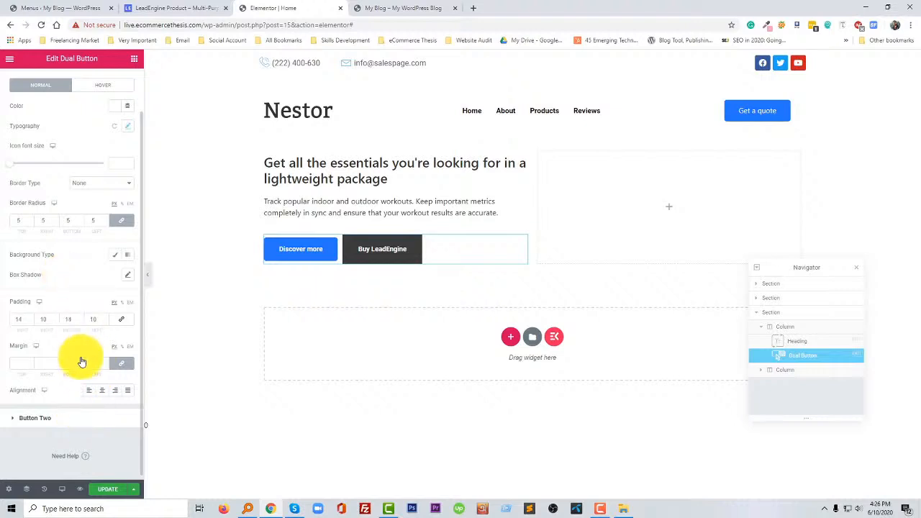
- Give Button Two a 5 px border radius and padding of 20 px at top and bottom and 10 px on the sides
left_click(28, 241)
type("5")
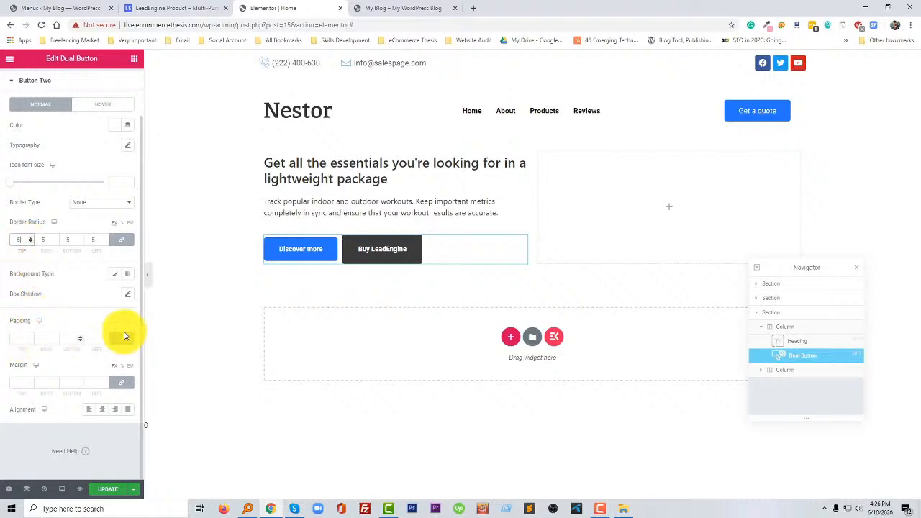
left_click(25, 340)
type("20")
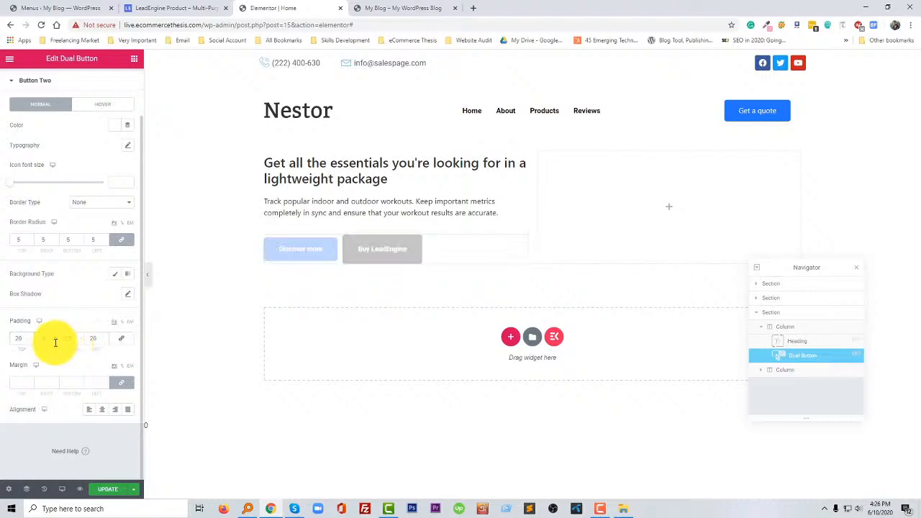
type("10")
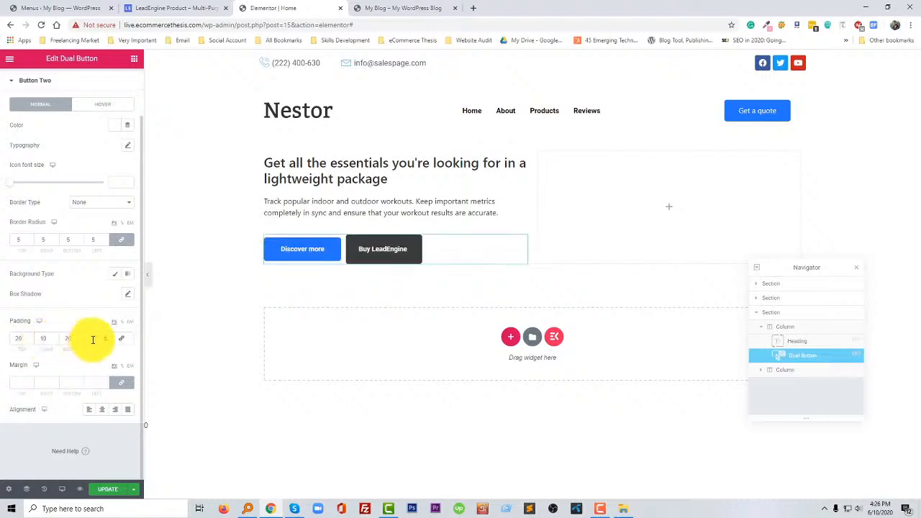
left_click(93, 339)
type("10")
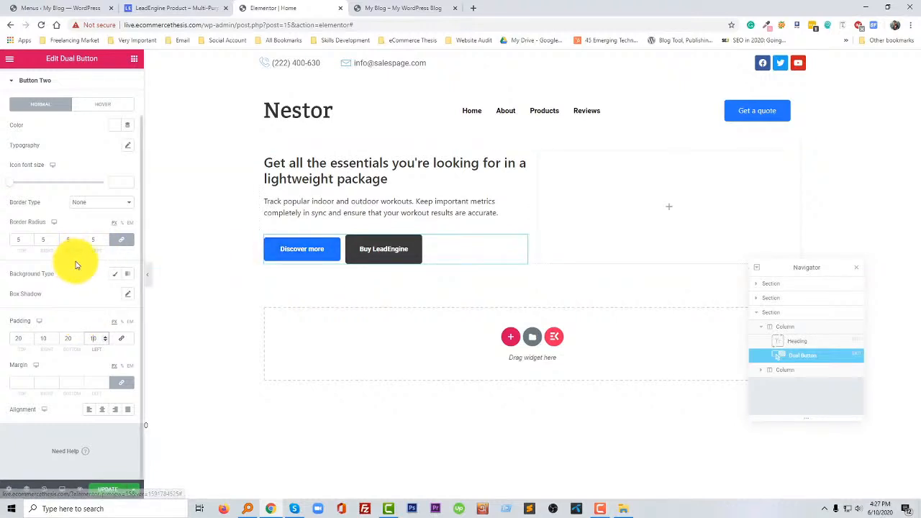
- Check Button One's padding and typography settings, and match Button Two's top and bottom padding to it at 14 px
scroll(72, 113, "up", 2)
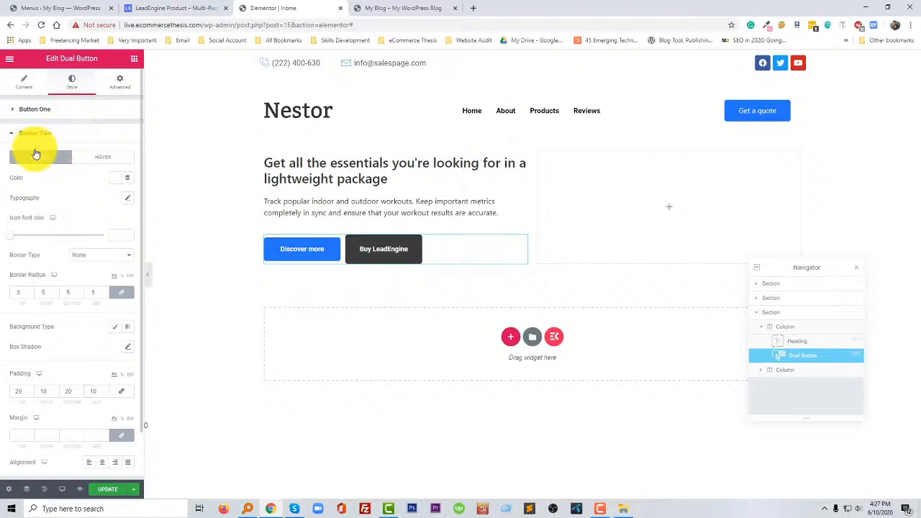
left_click(21, 111)
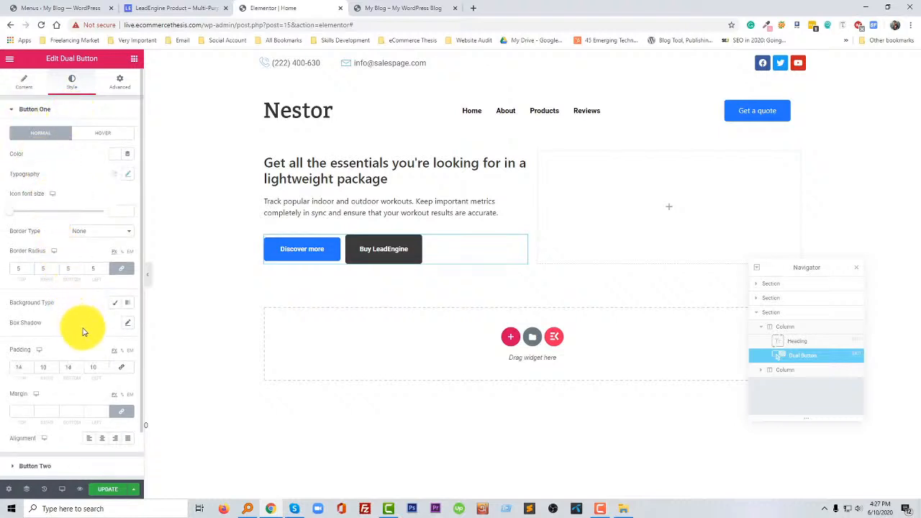
scroll(84, 331, "down", 1)
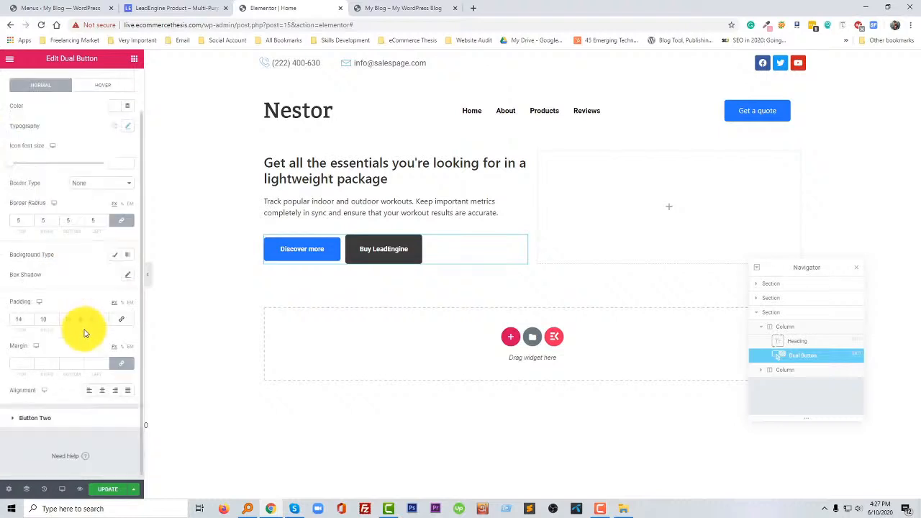
left_click(130, 128)
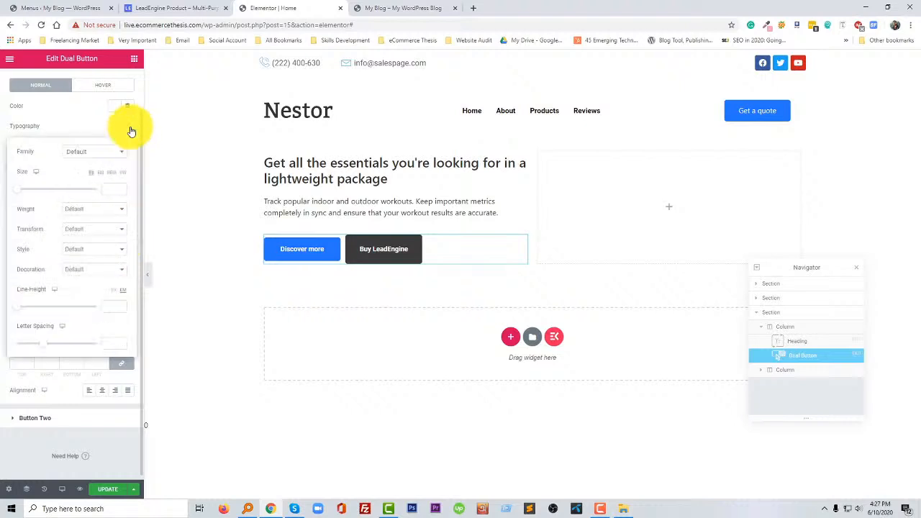
left_click(129, 128)
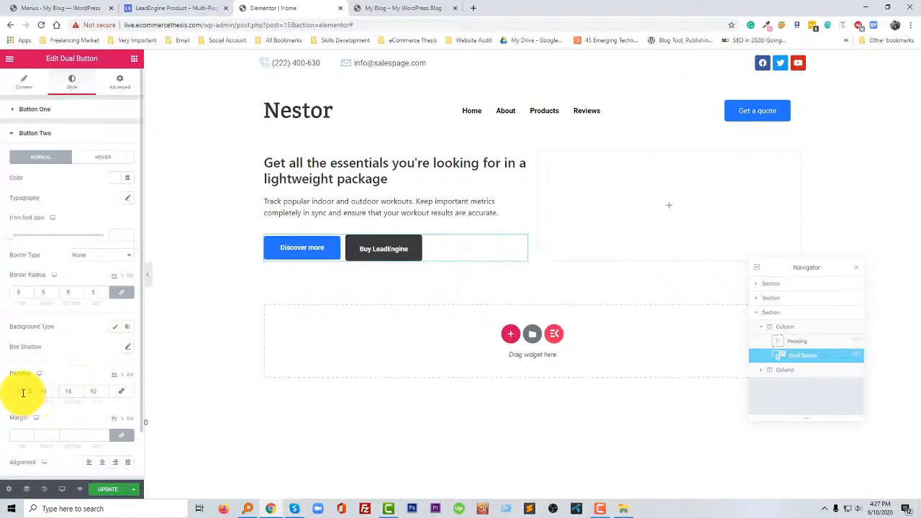
key("Down")
key("Down")
key("Down")
key("Down")
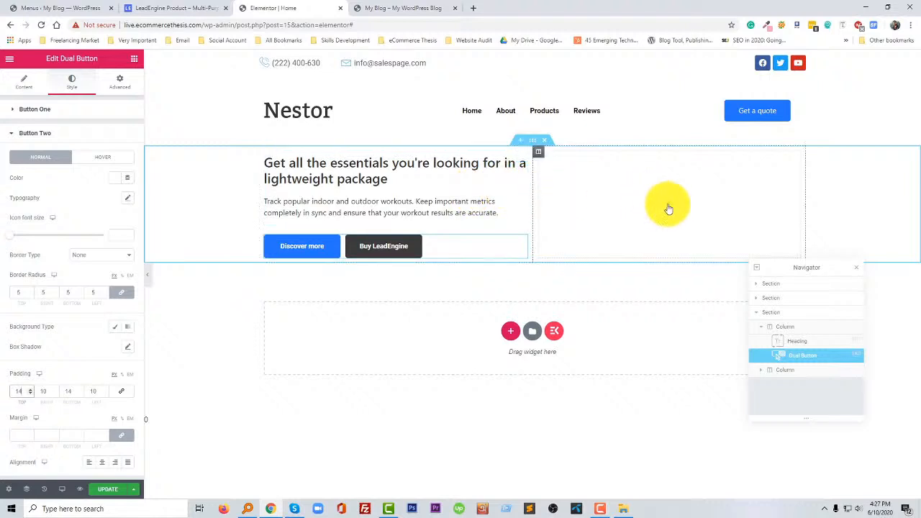
- Add an Image widget to the hero section's empty column and save smart-watch3.png from the LeadEngine page to the desktop
left_click(670, 210)
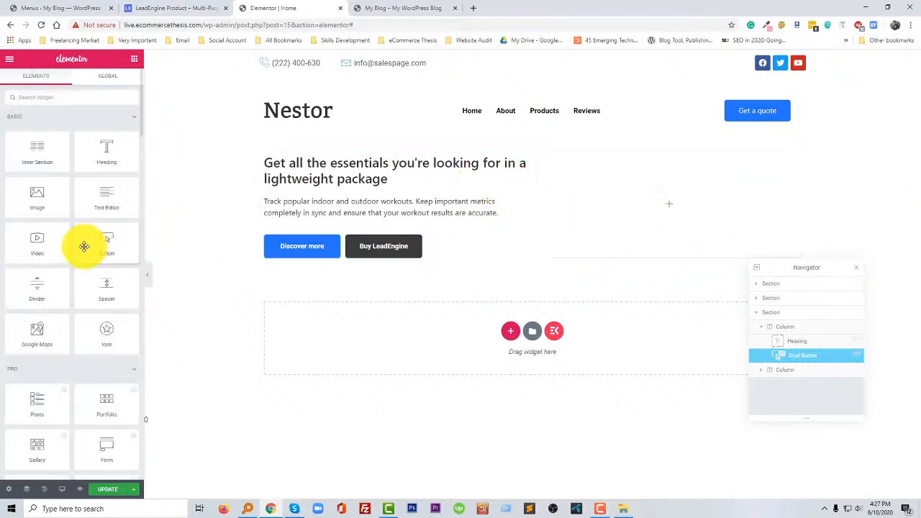
left_click_drag(41, 195, 589, 212)
left_click(189, 8)
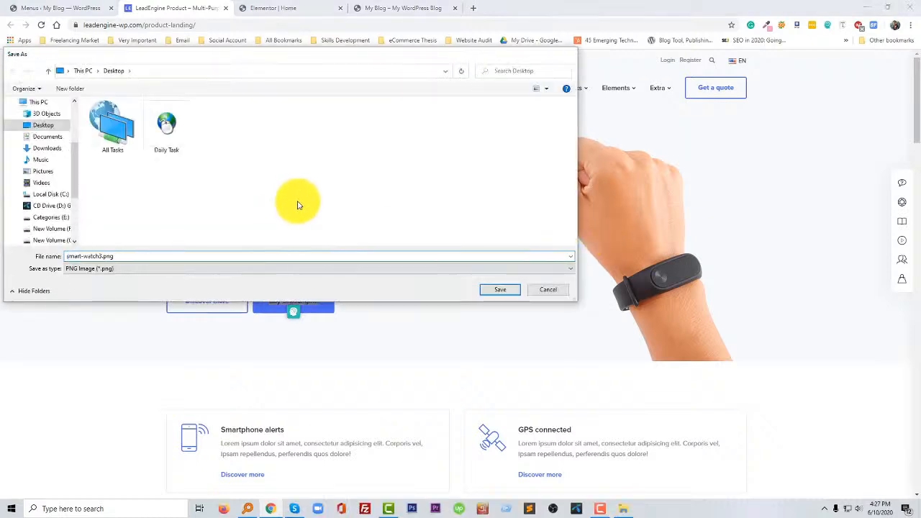
key("Return")
- Upload smart-watch3.png from the desktop to the media library and insert it into the hero's Image widget
left_click(296, 9)
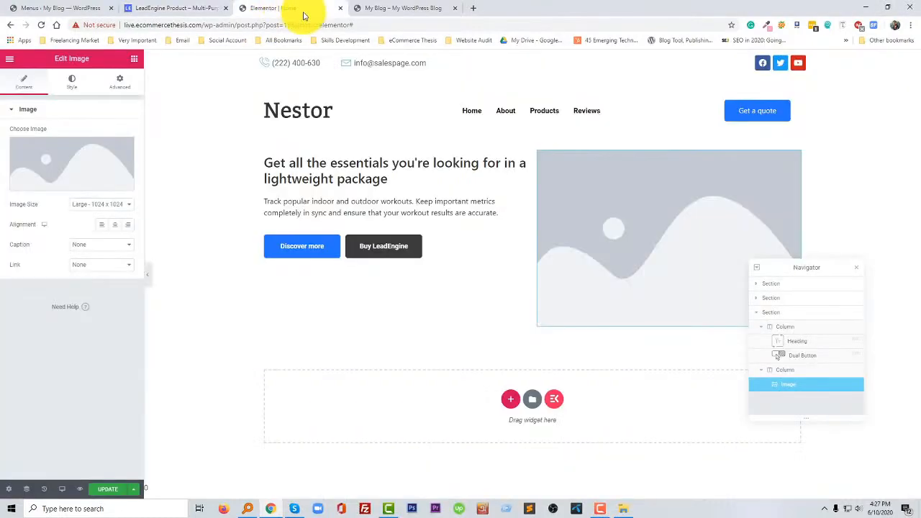
left_click(65, 175)
left_click(98, 487)
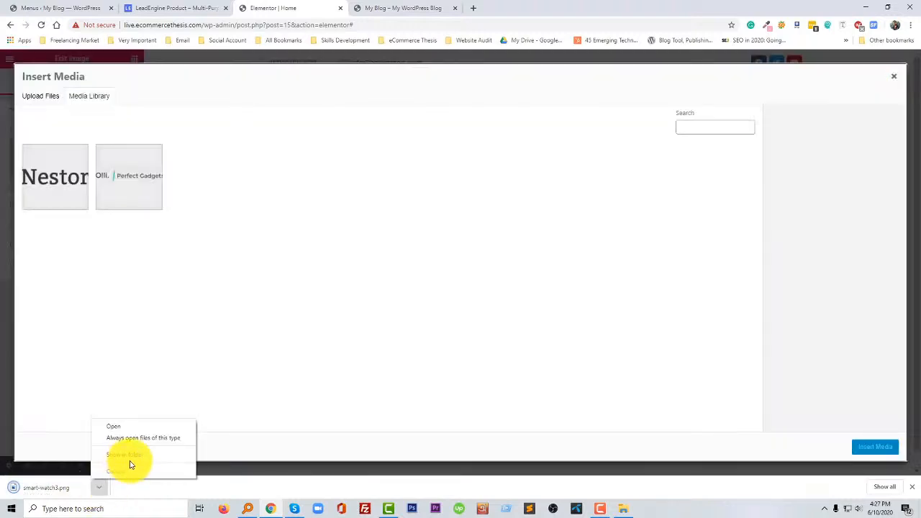
left_click(131, 457)
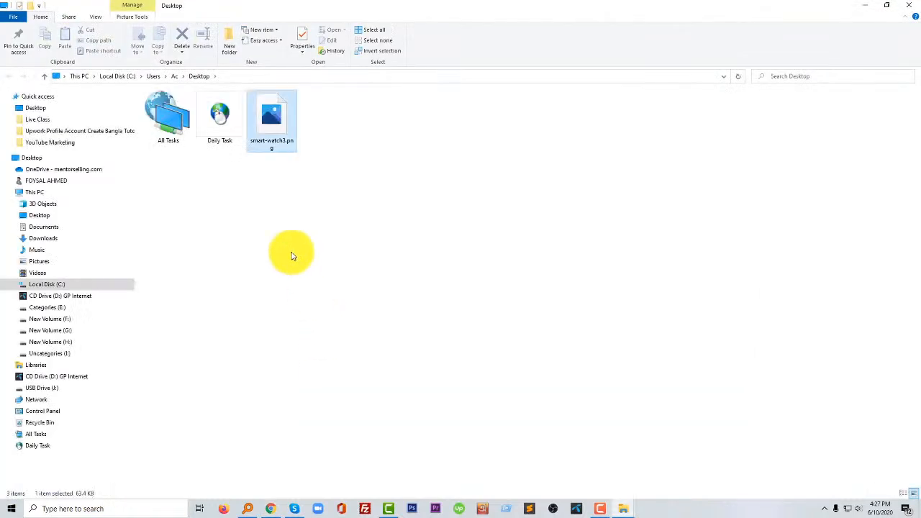
left_click_drag(267, 123, 343, 370)
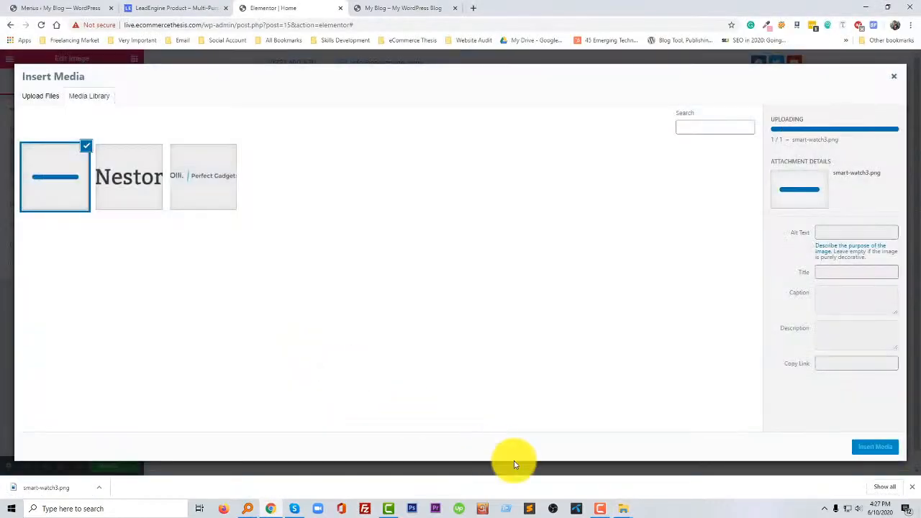
left_click(597, 508)
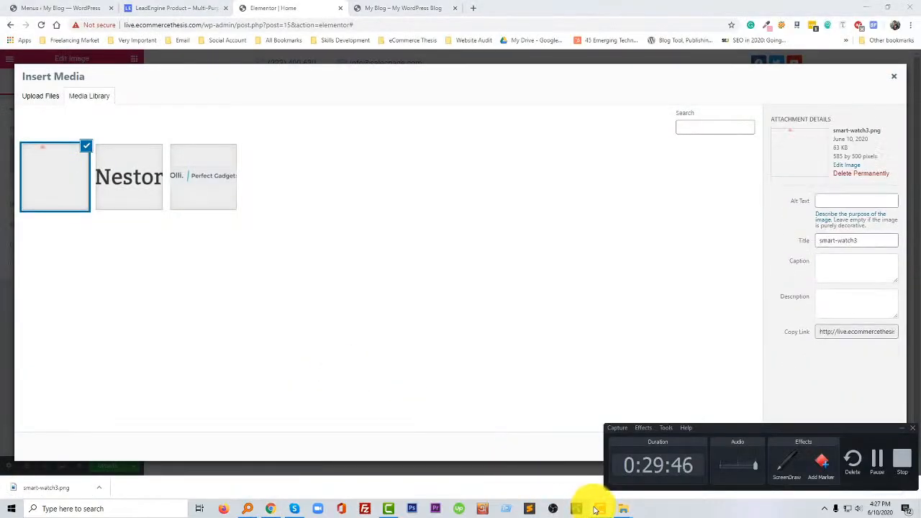
left_click(592, 508)
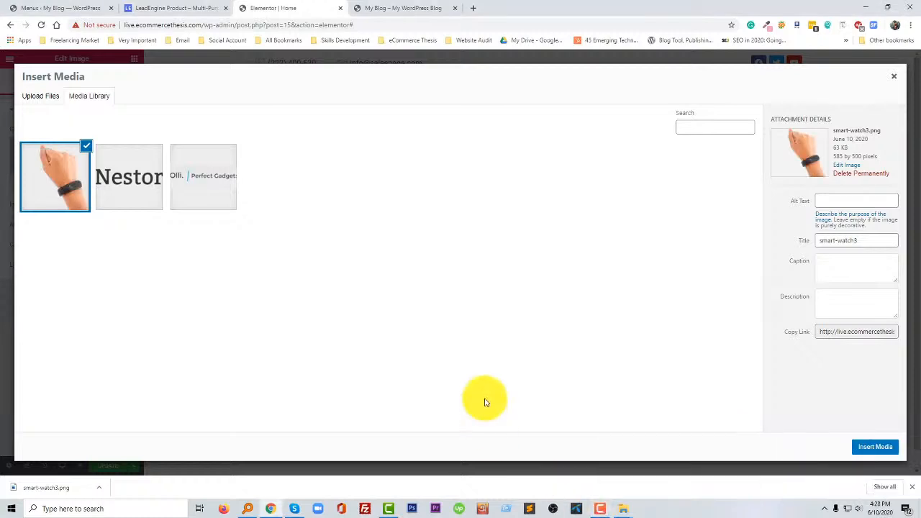
left_click(875, 451)
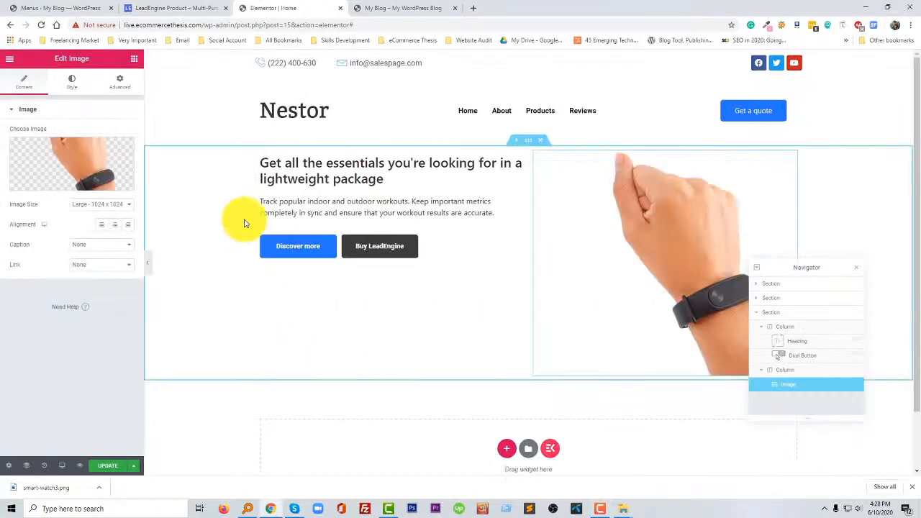
- Set the hero section's vertical alignment to Middle
left_click(529, 143)
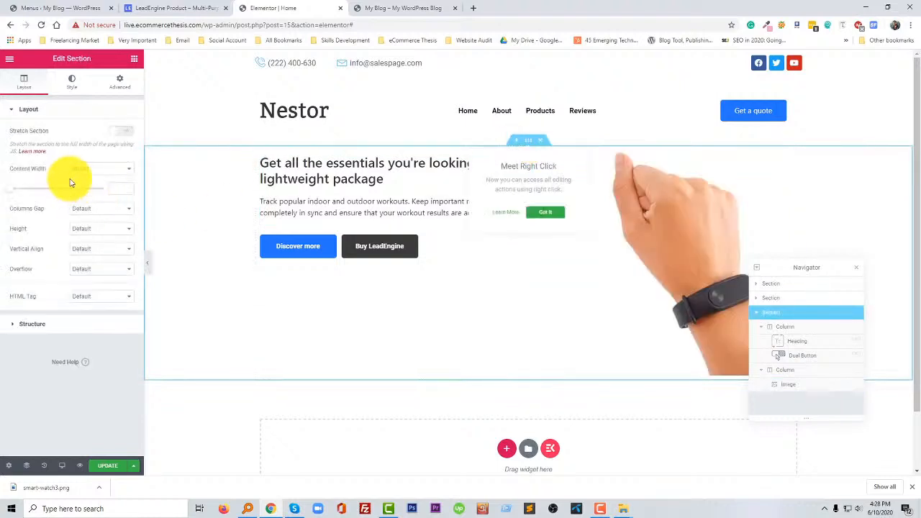
left_click(92, 251)
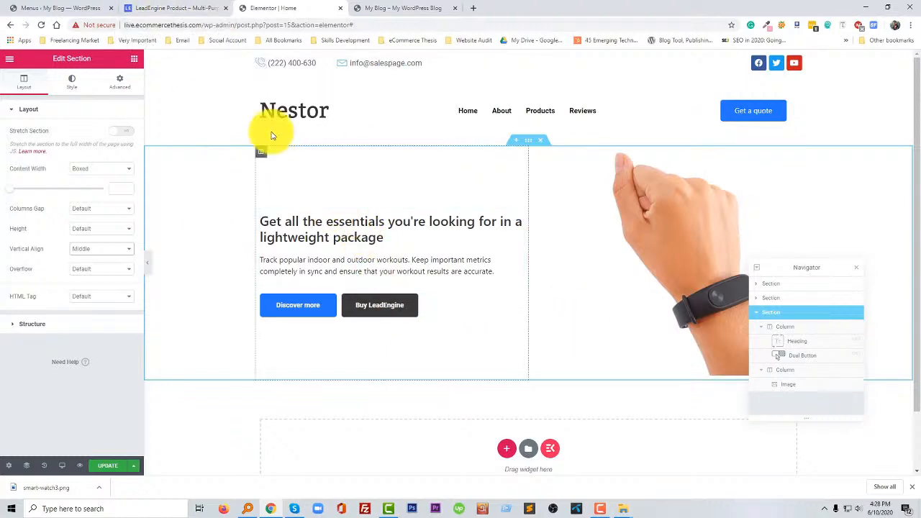
- Examine the hero and the two feature boxes below it on the LeadEngine reference page
left_click(176, 8)
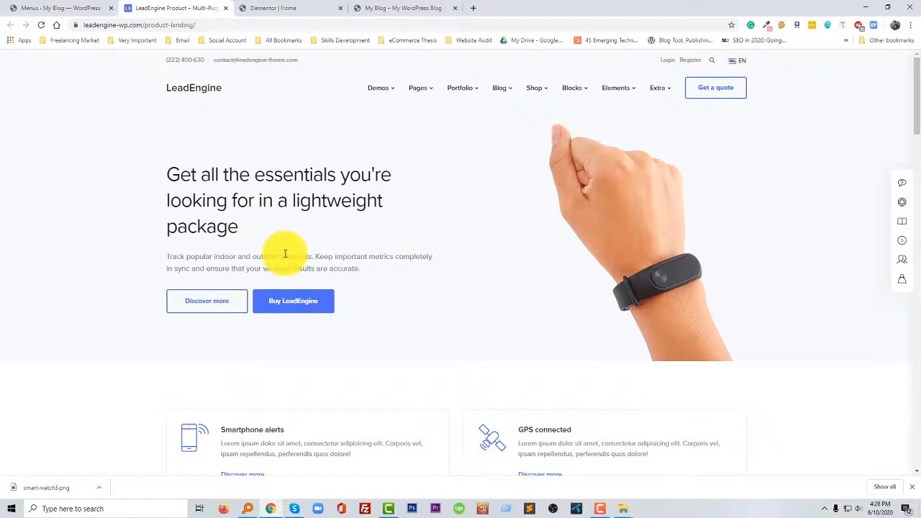
scroll(422, 333, "down", 3)
scroll(422, 335, "up", 3)
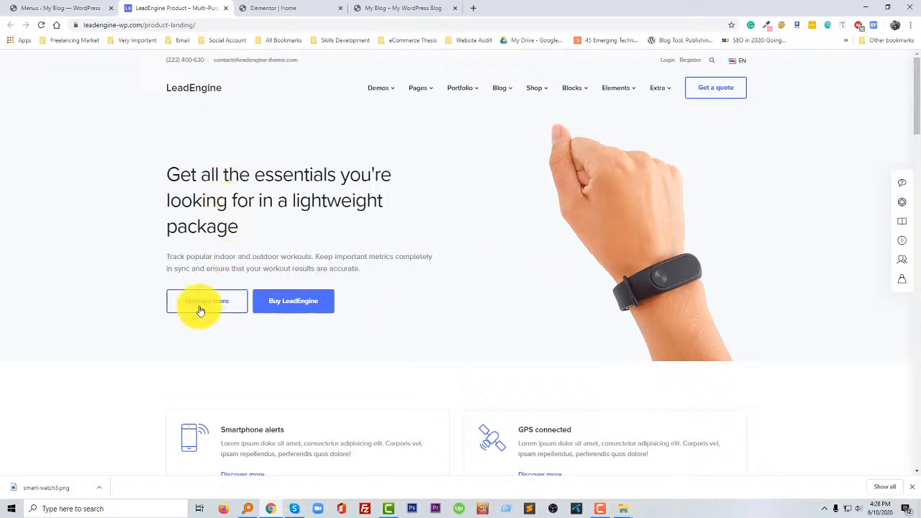
scroll(263, 341, "down", 2)
scroll(262, 332, "down", 3)
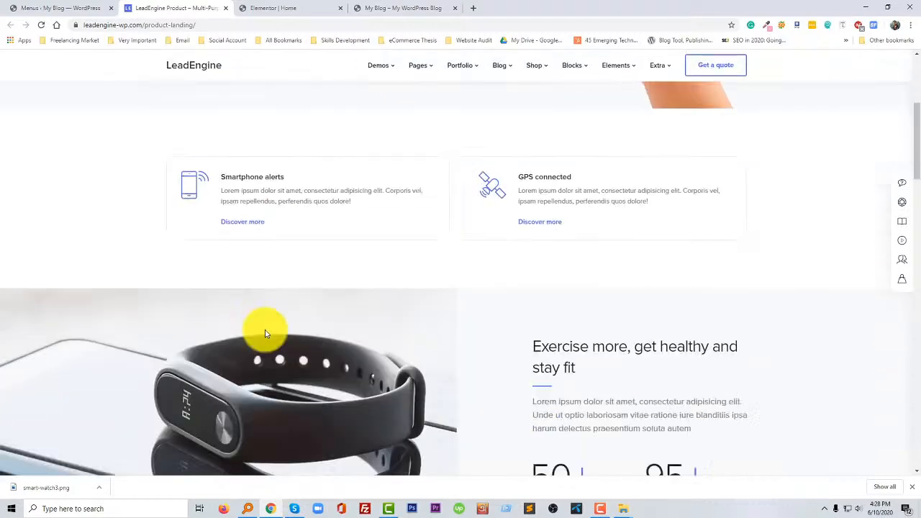
scroll(288, 281, "up", 2)
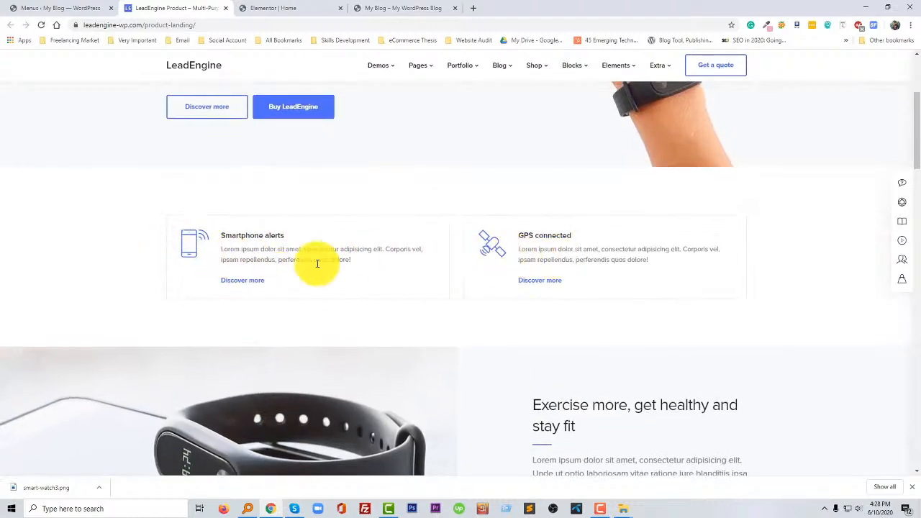
- Return to the Elementor editor, update the Home page and close the Navigator
left_click(259, 8)
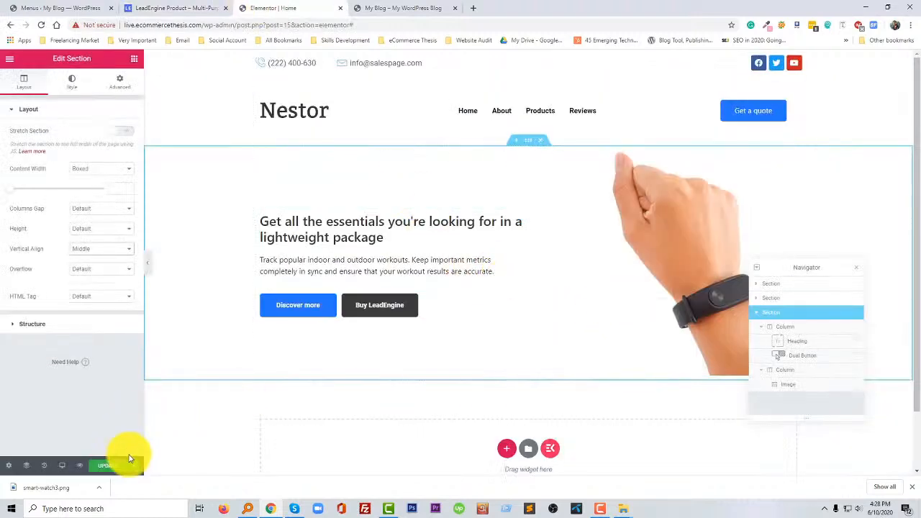
left_click(108, 465)
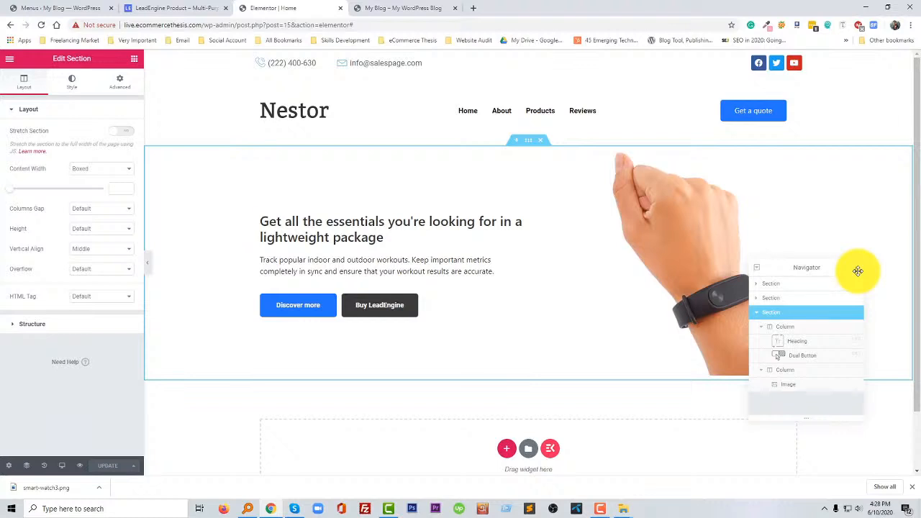
left_click(858, 269)
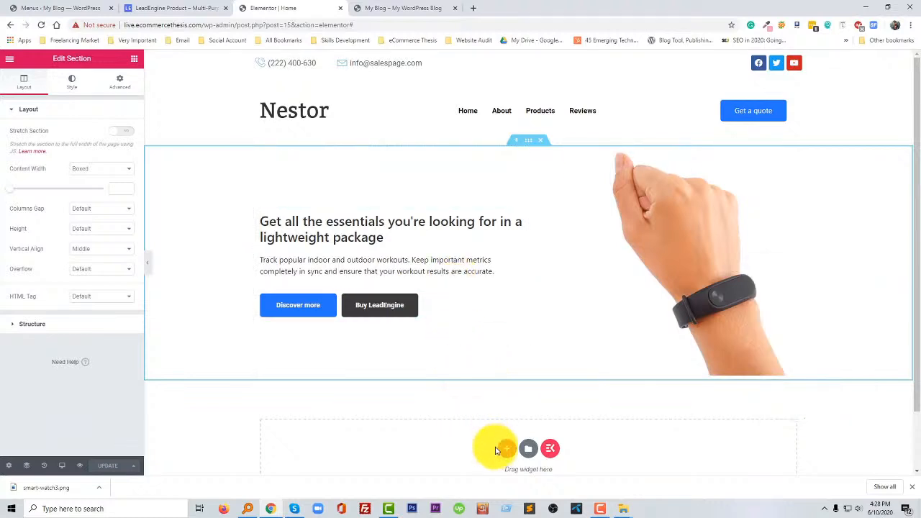
- Add a two-column section below the hero and place an Icon Box widget in its first column
left_click(506, 448)
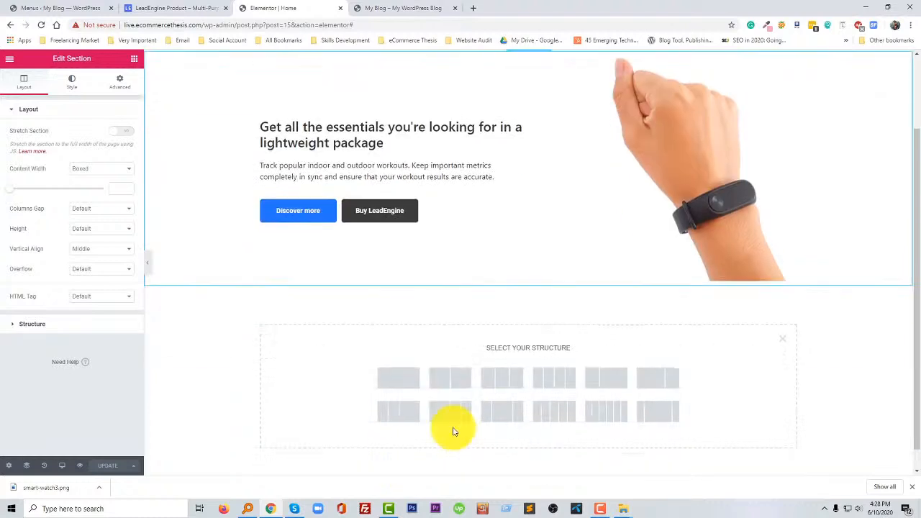
left_click(444, 382)
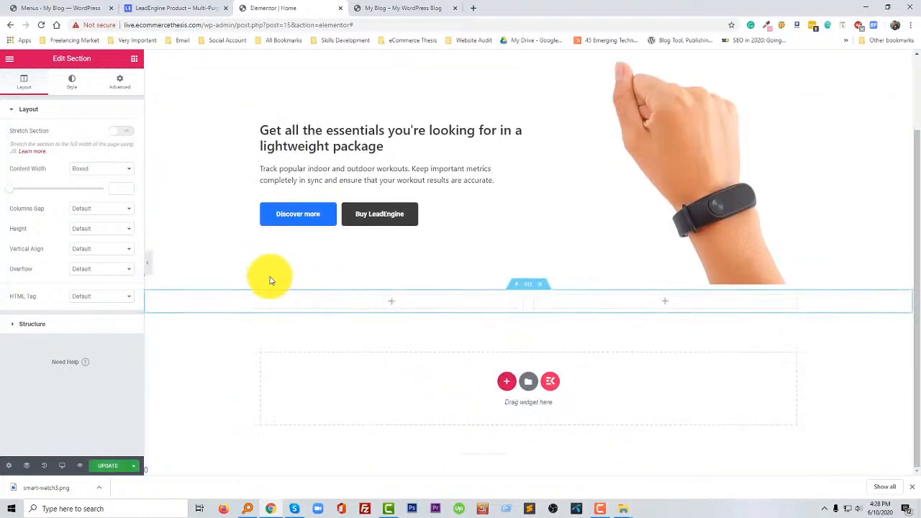
left_click(393, 304)
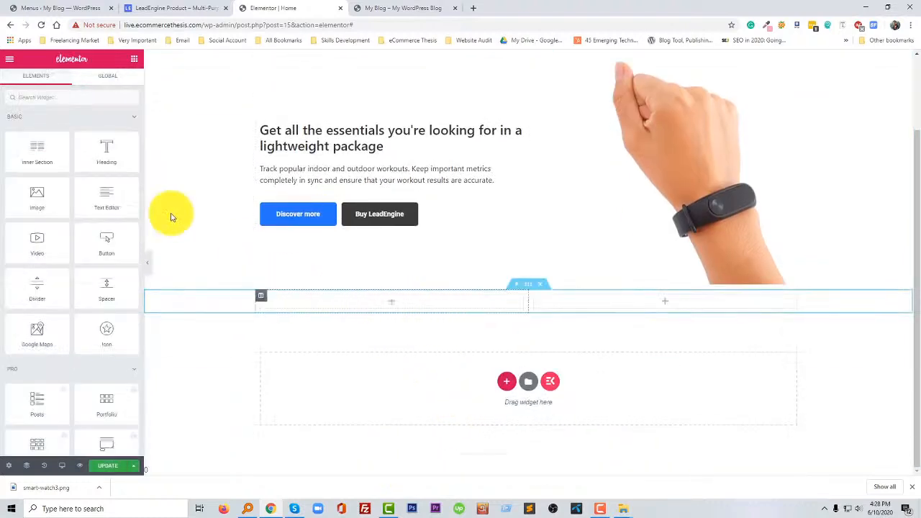
scroll(72, 288, "down", 2)
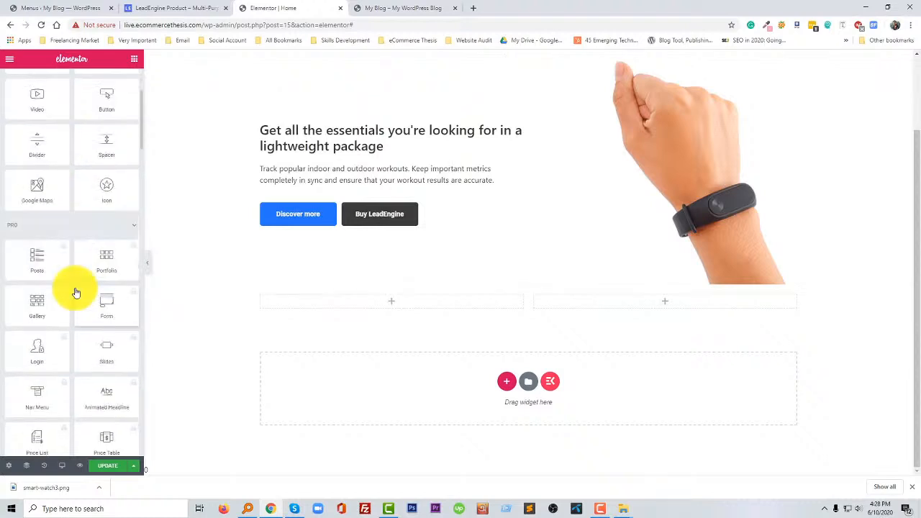
scroll(75, 292, "down", 7)
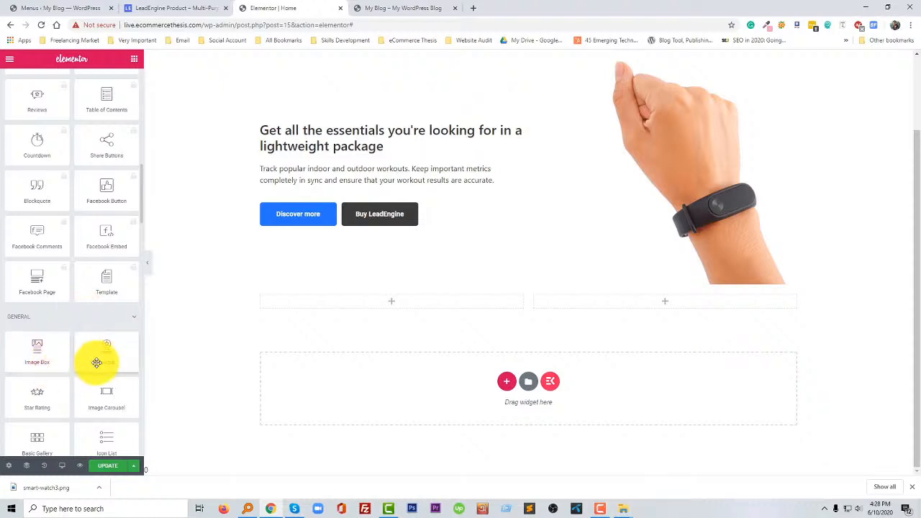
left_click_drag(105, 360, 346, 306)
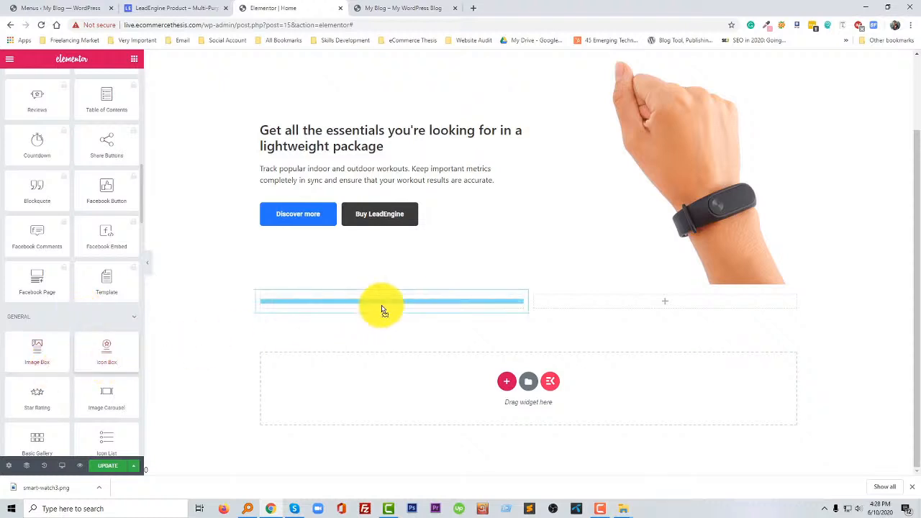
- Copy the "Smartphone alerts" heading from the LeadEngine reference page into the first icon box's title in the Elementor editor
left_click(178, 8)
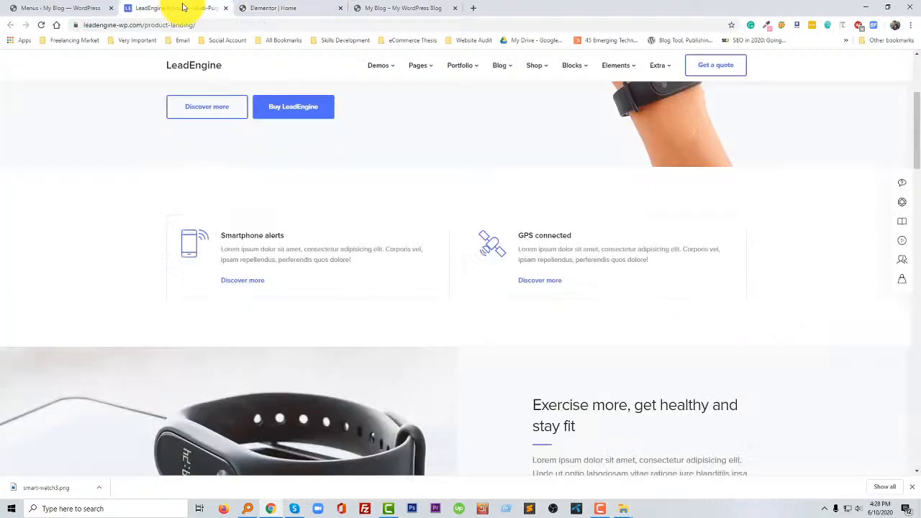
left_click_drag(221, 235, 284, 236)
key("ctrl+c")
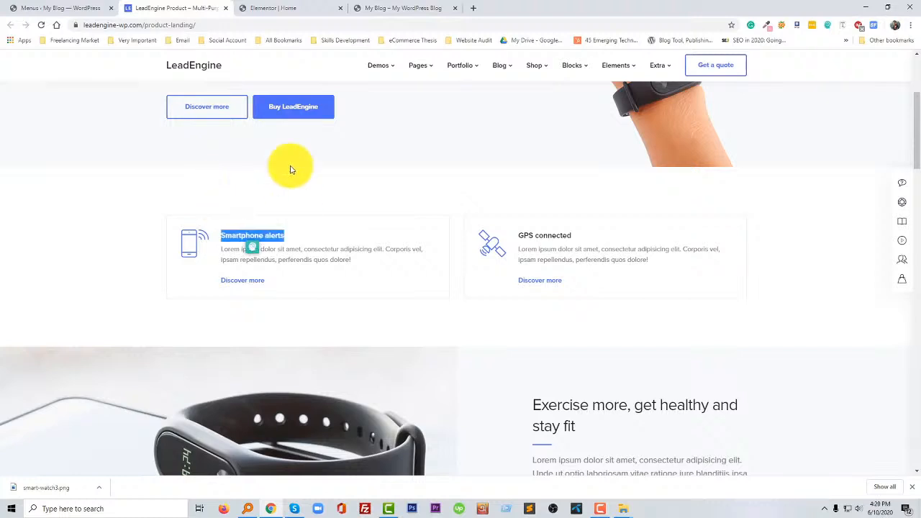
left_click(266, 8)
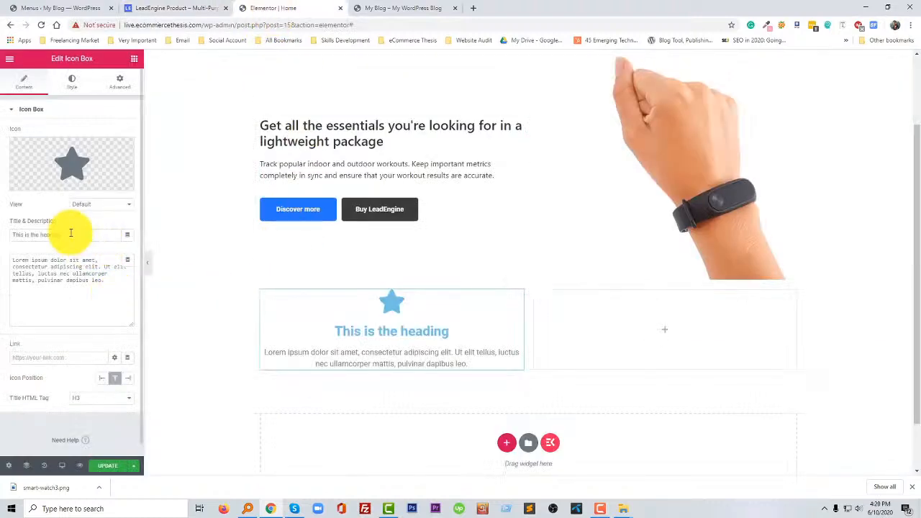
key("ctrl+v")
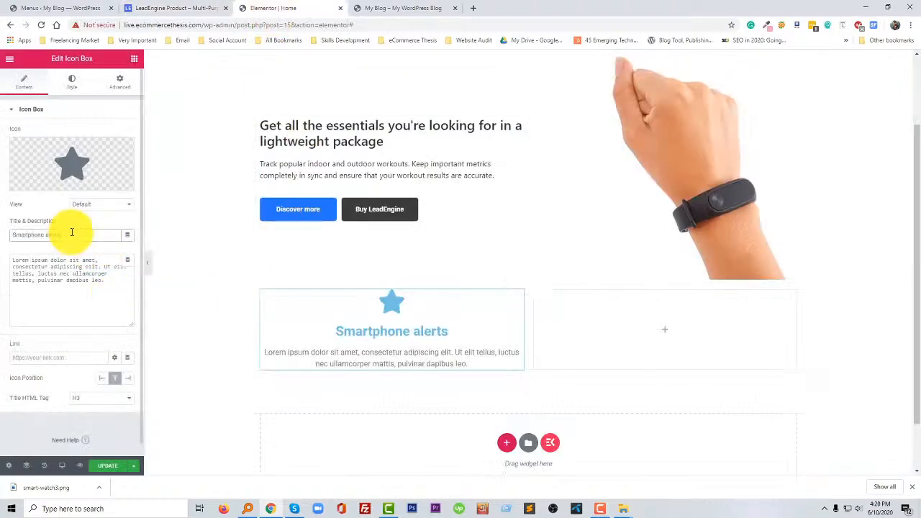
- Replace the first icon box's description with the Smartphone alerts lorem ipsum text copied from the LeadEngine reference page
left_click(162, 8)
left_click_drag(360, 261, 227, 250)
key("ctrl+c")
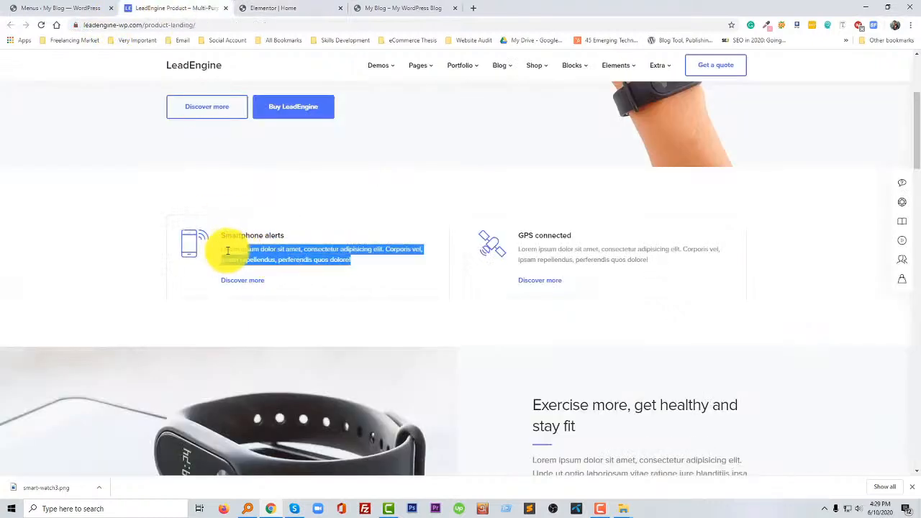
left_click(269, 8)
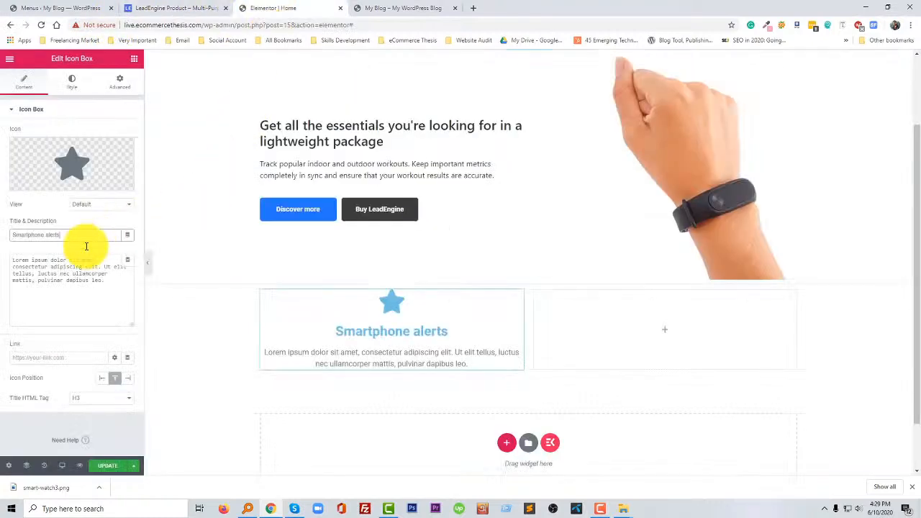
left_click(73, 277)
key("ctrl+a")
key("ctrl+v")
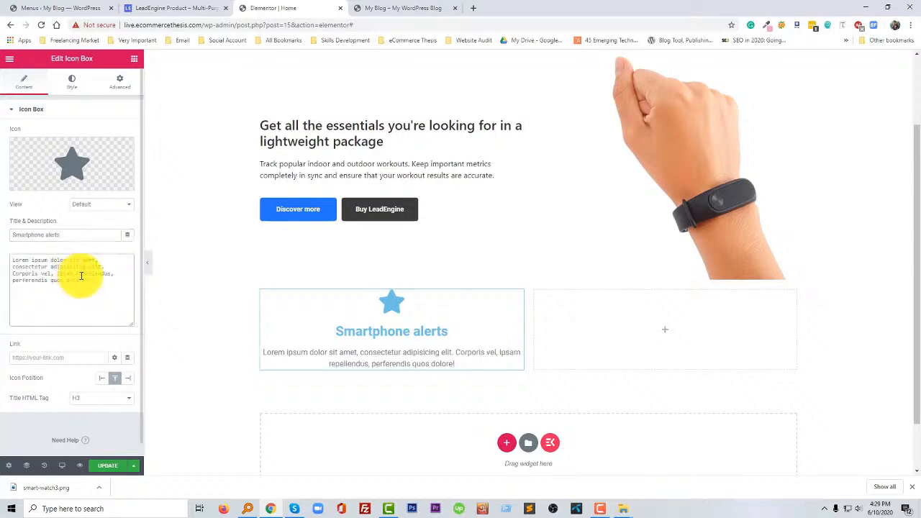
- Check the reference feature box, then set the first icon box's link to # and its icon position to Left
left_click(164, 7)
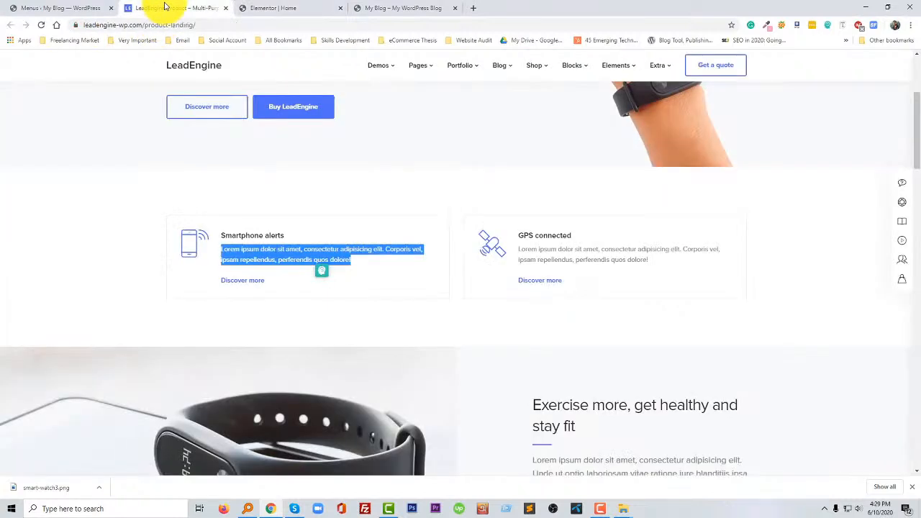
left_click(269, 6)
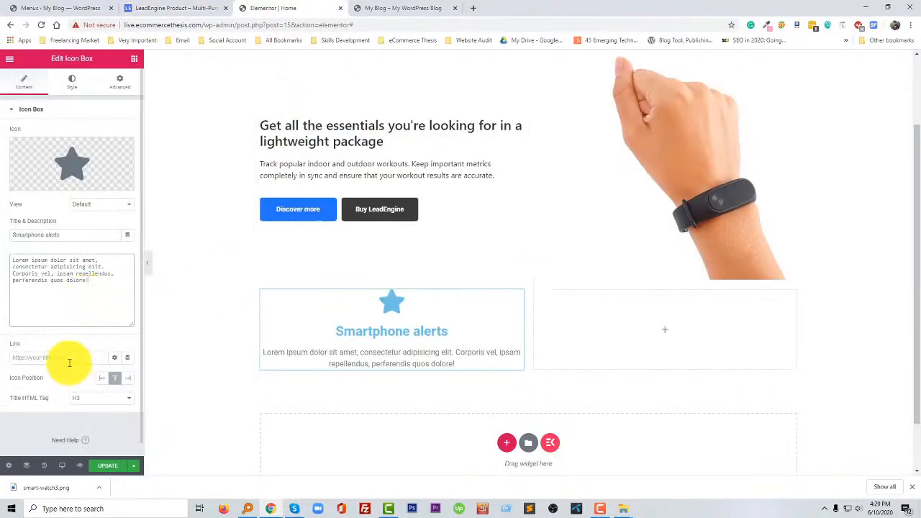
type("#")
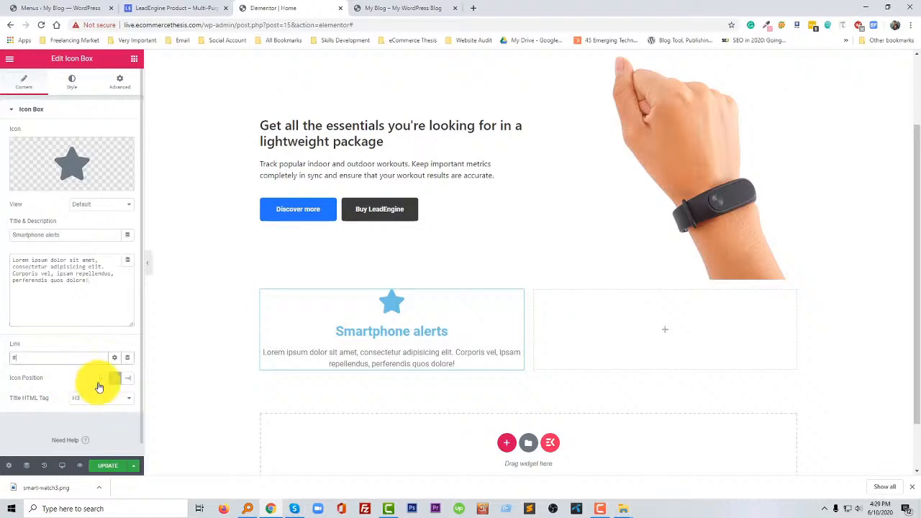
left_click(104, 383)
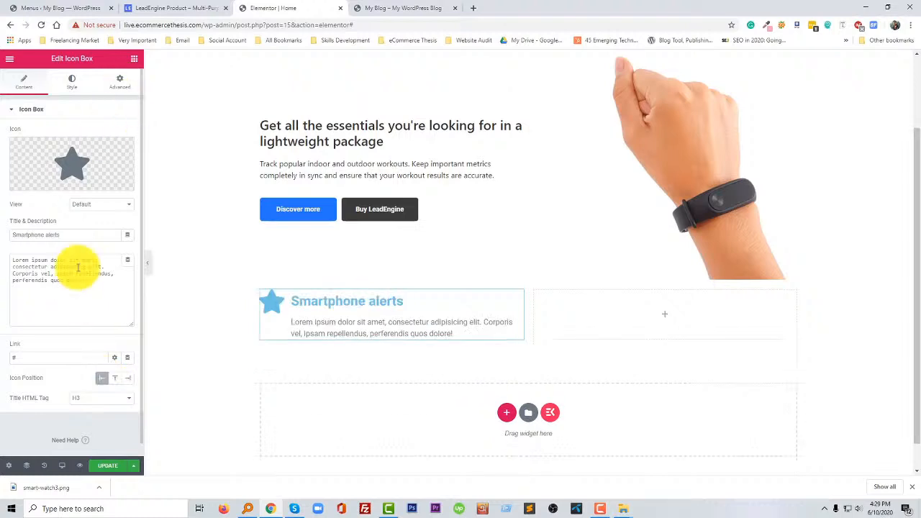
- Compare the reference icon and search the icon library for a similar one with terms such as Phone, al and net
left_click(174, 6)
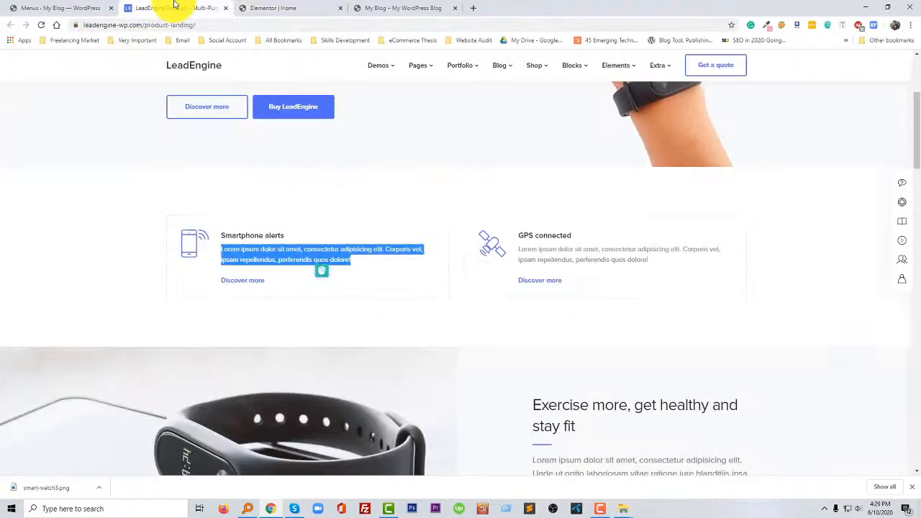
left_click(263, 8)
left_click(72, 167)
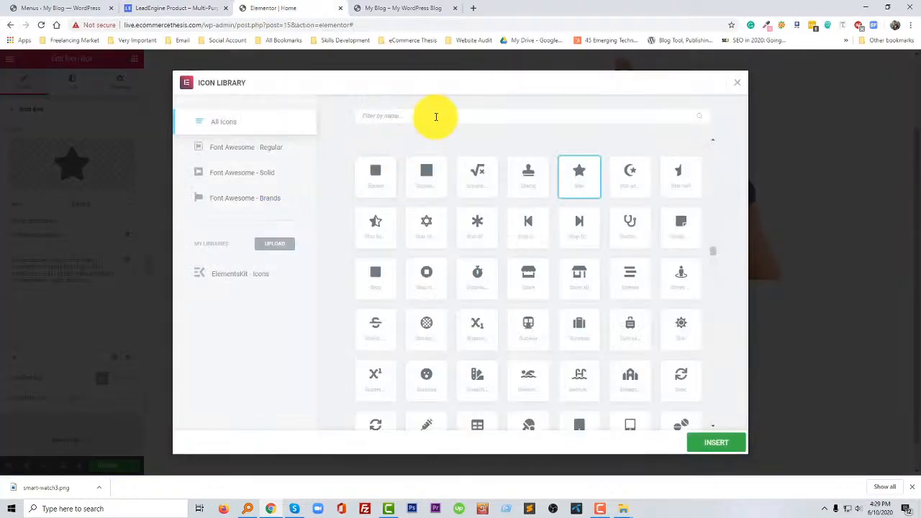
left_click(435, 116)
type("blo")
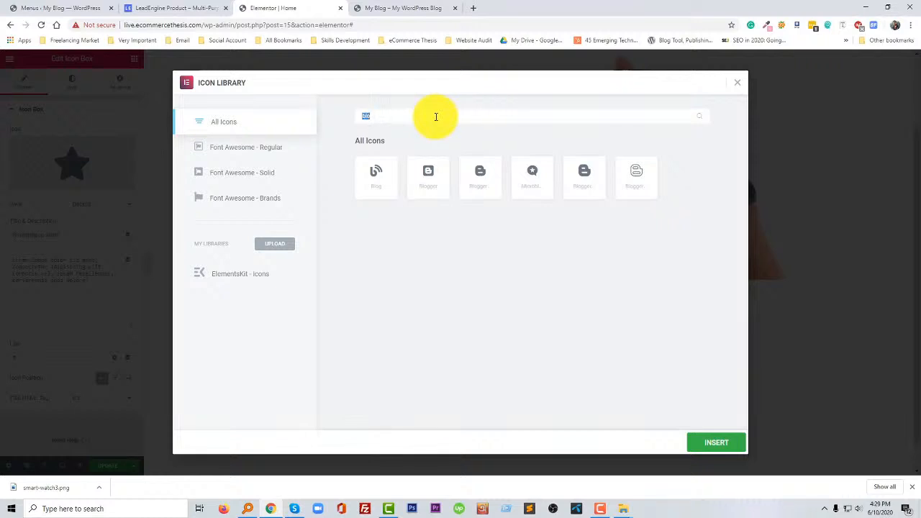
key("BackSpace")
type("Phone")
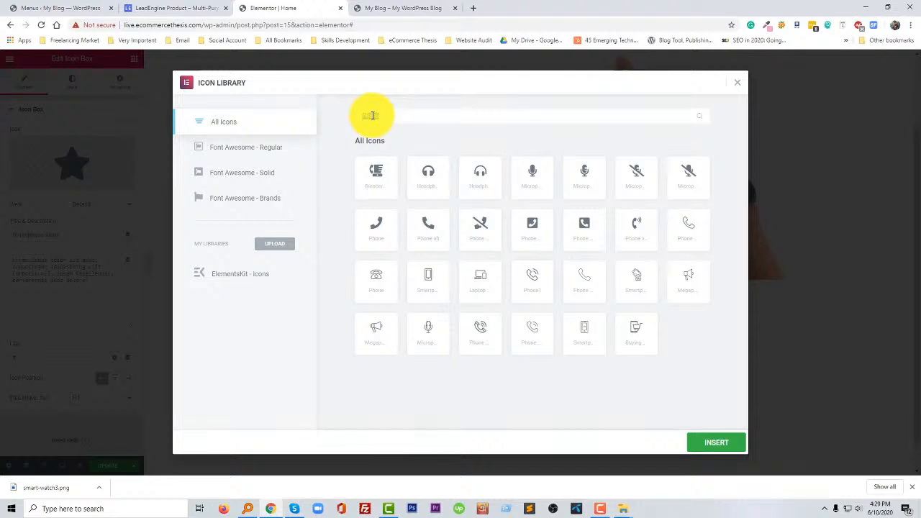
key("BackSpace")
type("al")
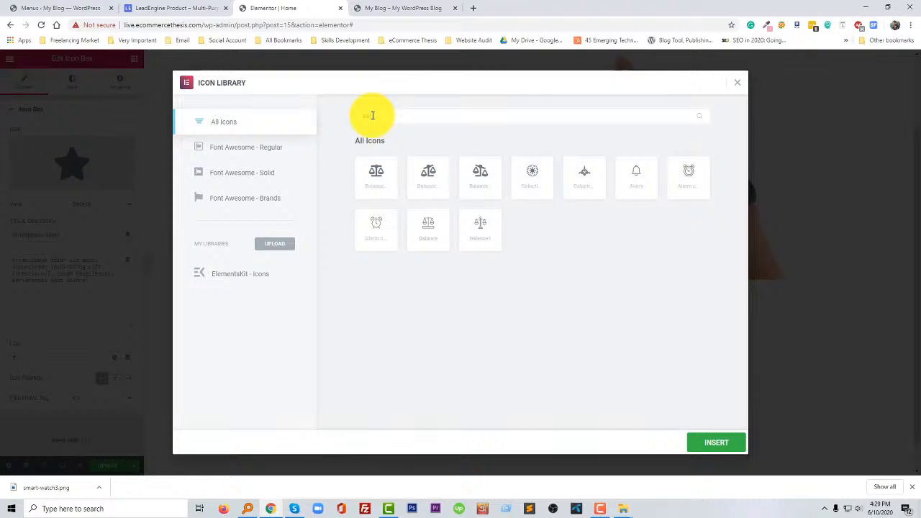
key("BackSpace")
key("BackSpace")
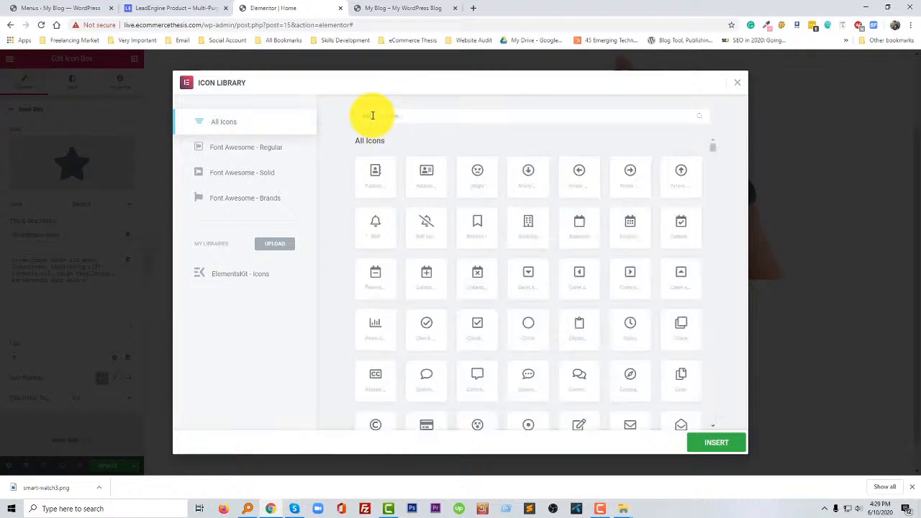
type("net")
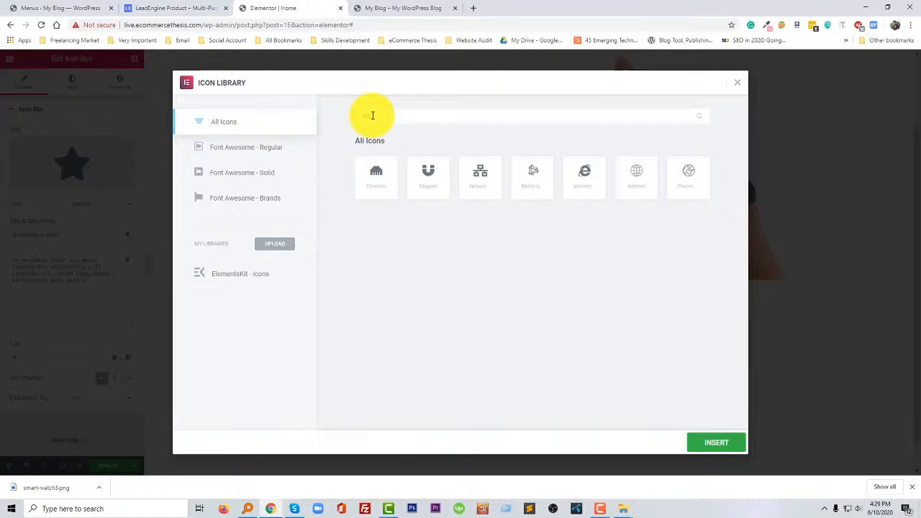
type("pho")
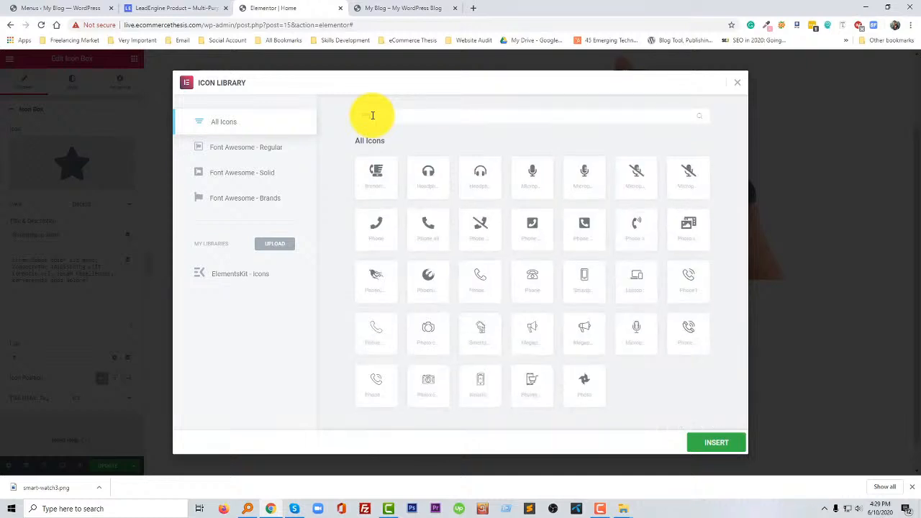
- Search the icon library for Net and insert the globe-shaped planet icon into the first icon box
key("BackSpace")
key("BackSpace")
key("BackSpace")
type("Net")
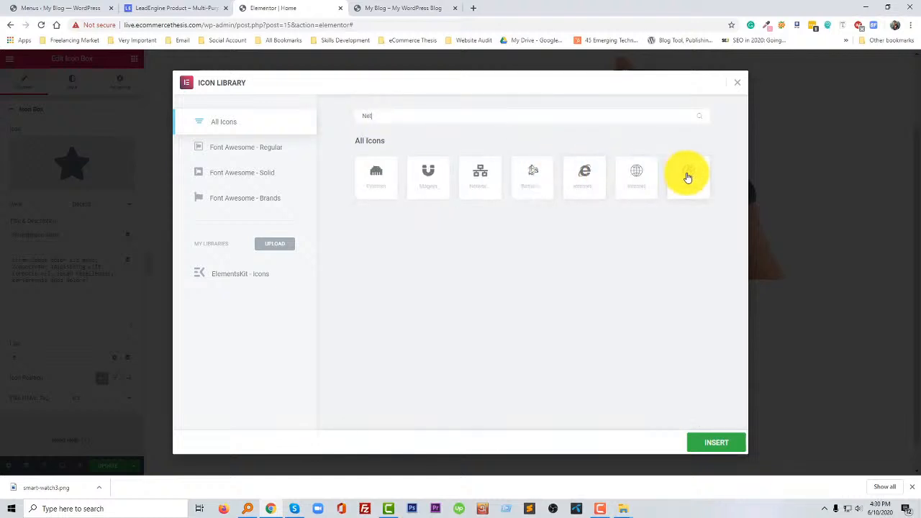
left_click(687, 177)
left_click(710, 445)
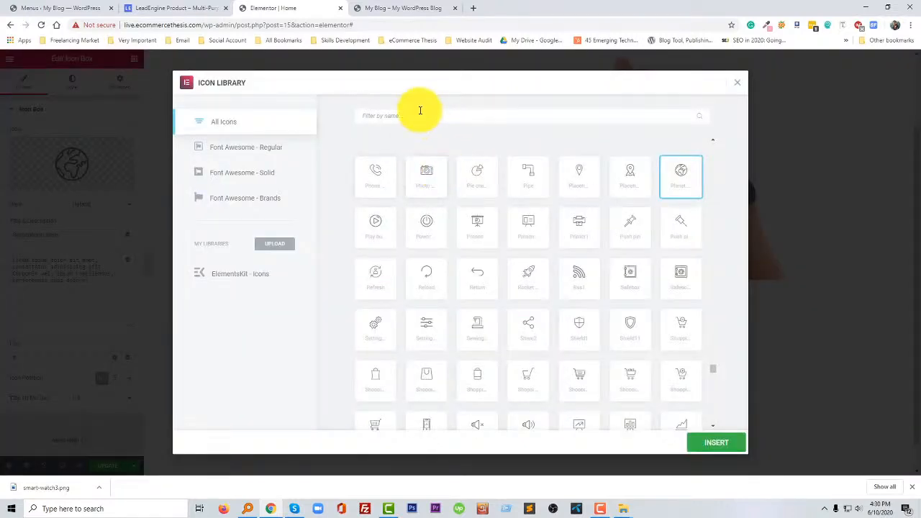
- Try the Warning triangle as the first icon box's icon, searching the library for Ala and war
left_click(420, 114)
type("al")
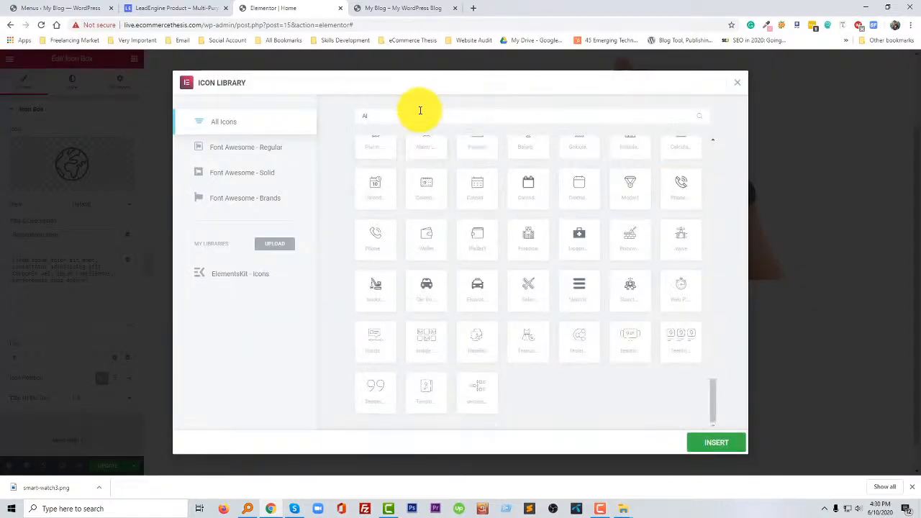
type("a")
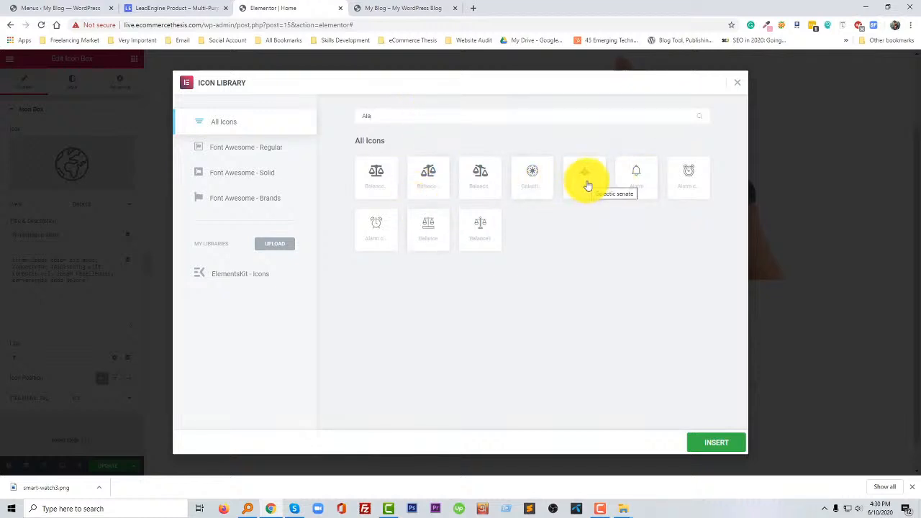
key("BackSpace")
key("BackSpace")
key("BackSpace")
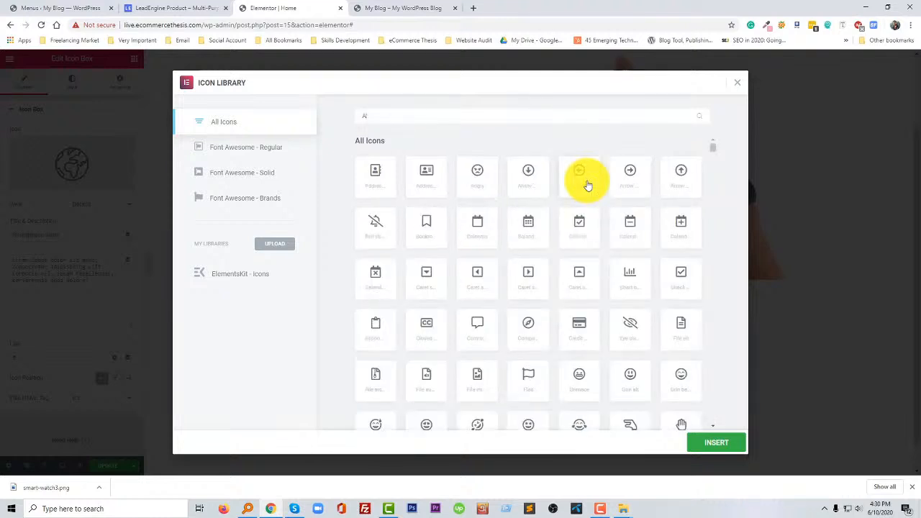
type("ea")
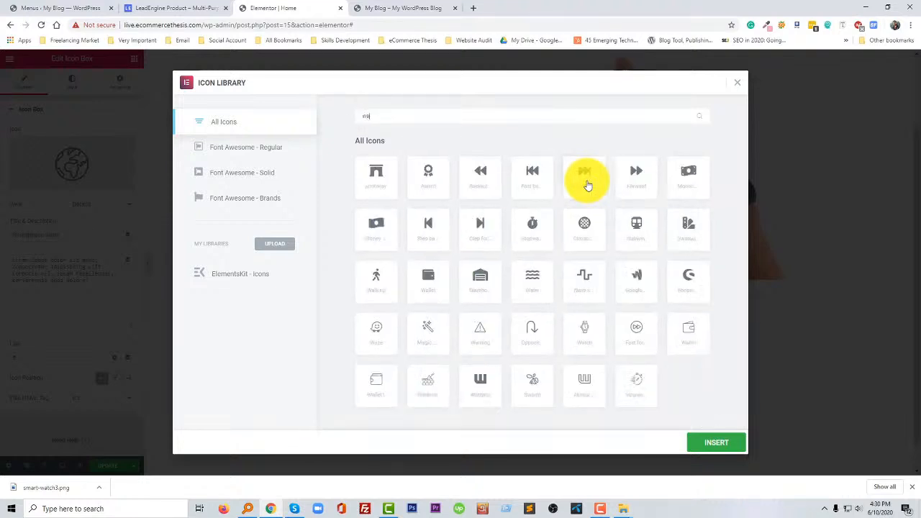
type("r")
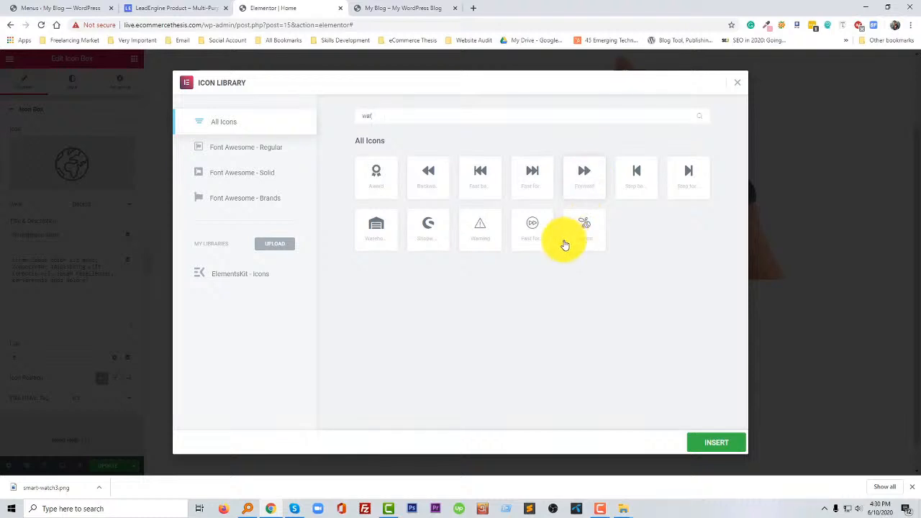
left_click(476, 230)
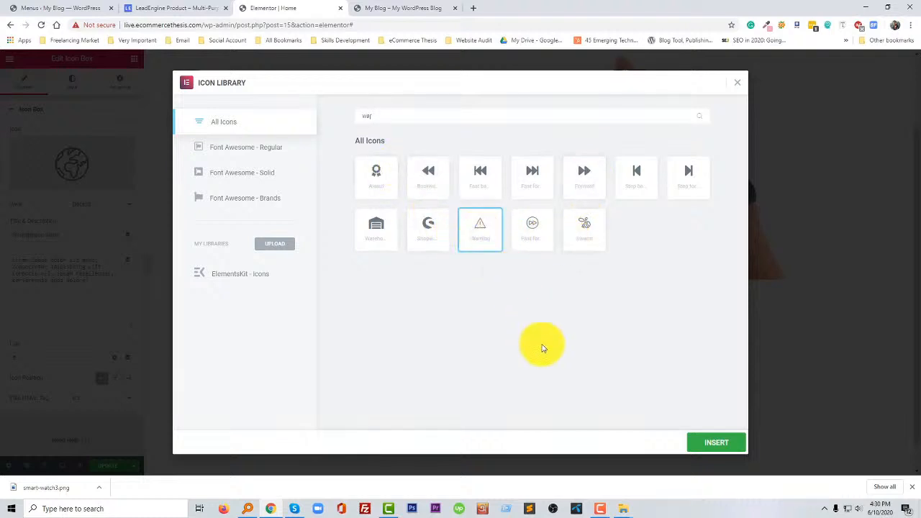
left_click(709, 444)
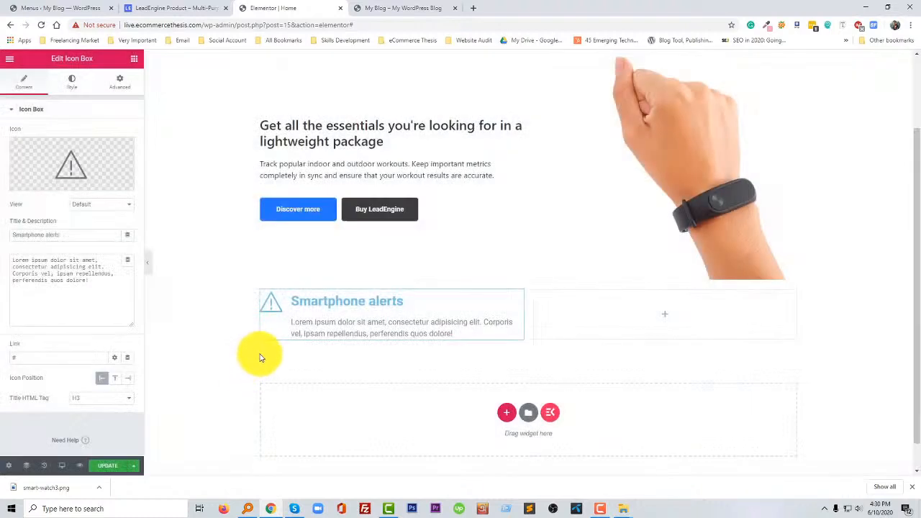
- Replace the warning triangle in the first icon box with the planet icon found by searching for Net
left_click(66, 181)
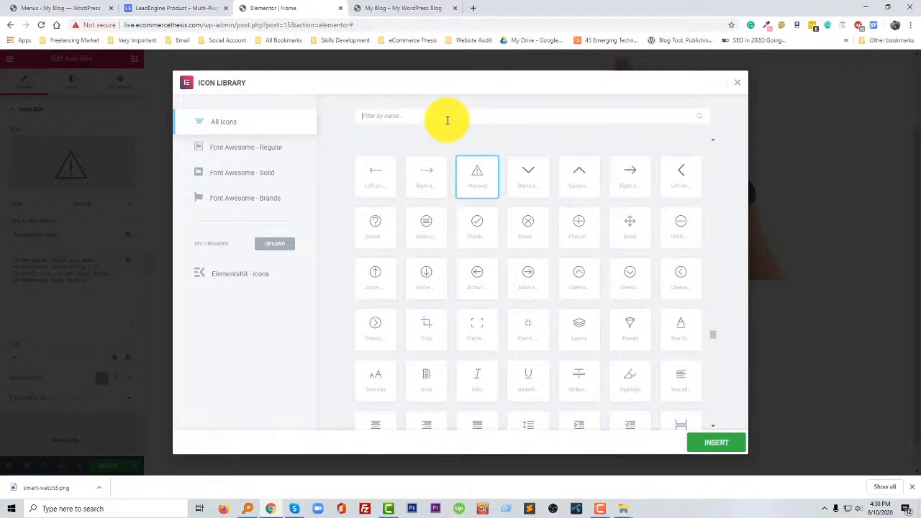
type("Net")
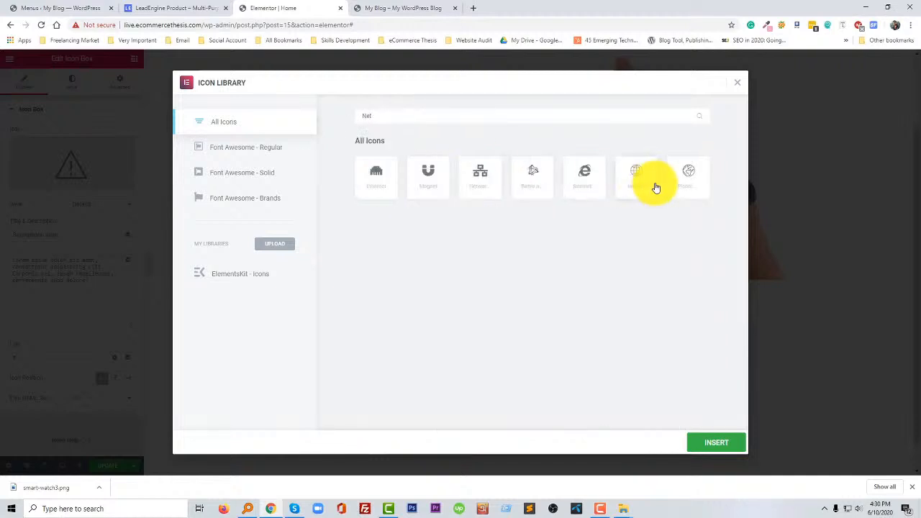
left_click(685, 178)
left_click(719, 443)
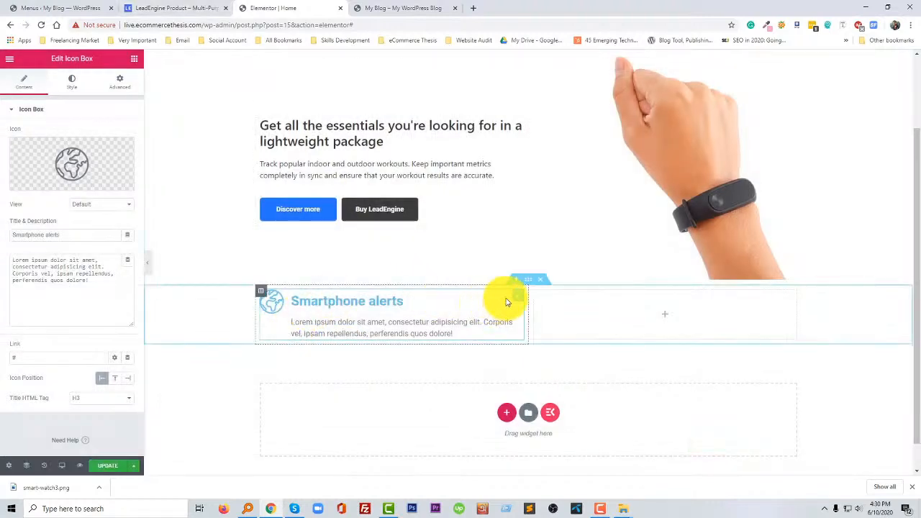
- Duplicate the Smartphone alerts icon box and move the copy into the section's second column
right_click(531, 300)
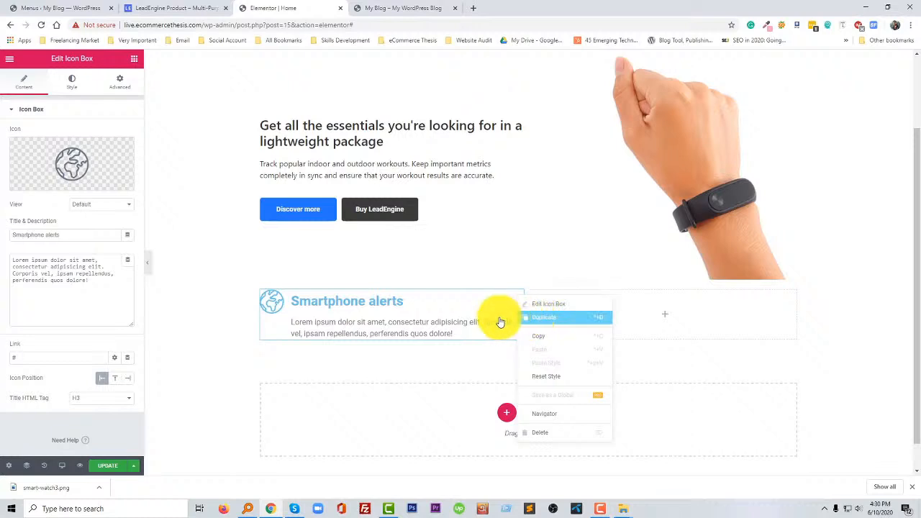
left_click(527, 318)
left_click_drag(518, 360, 255, 66)
- Retitle the second icon box as GPS connected, copying the heading from the LeadEngine reference page
left_click(175, 8)
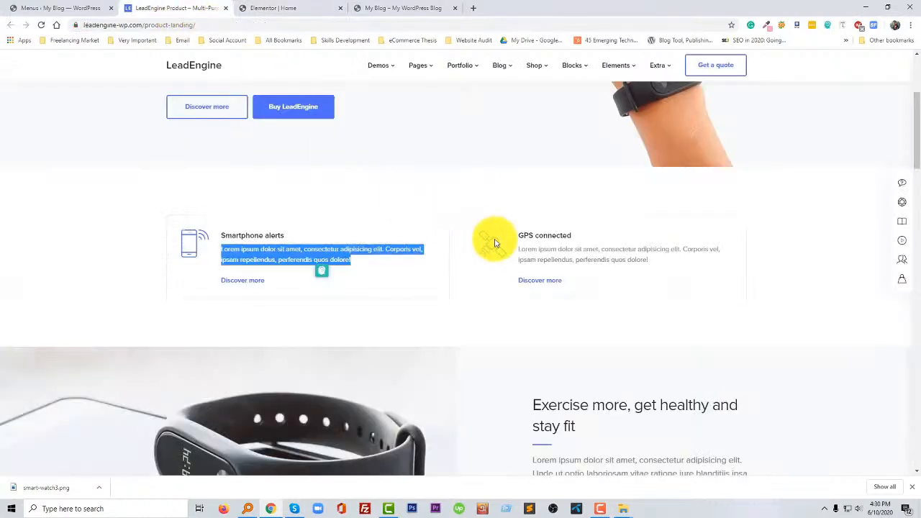
left_click_drag(518, 236, 582, 236)
key("ctrl+c")
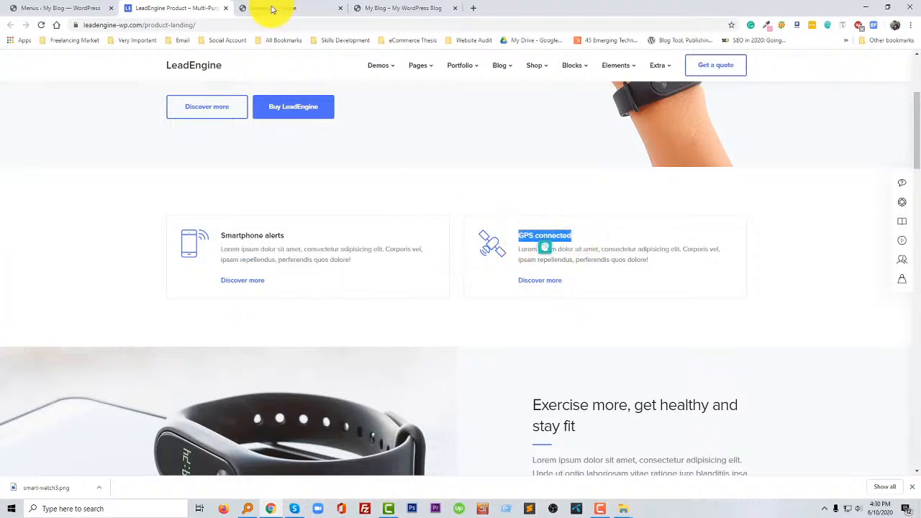
left_click(267, 8)
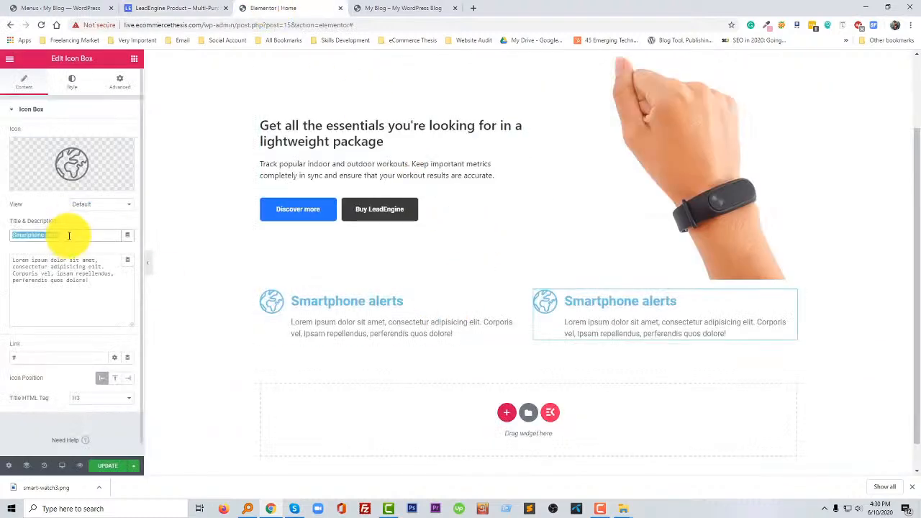
key("ctrl+v")
- Replace the GPS connected box's icon with the hexagonal network icon found by searching the library for Conn
left_click(176, 7)
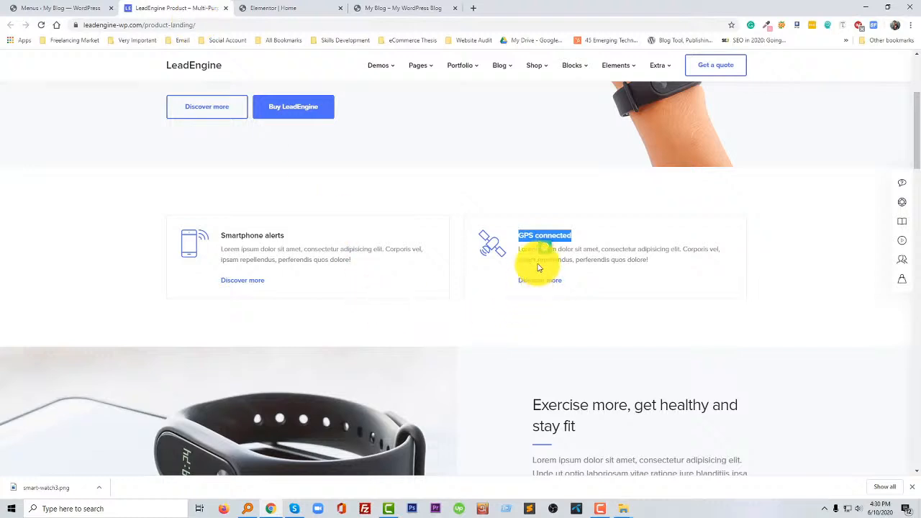
left_click(285, 6)
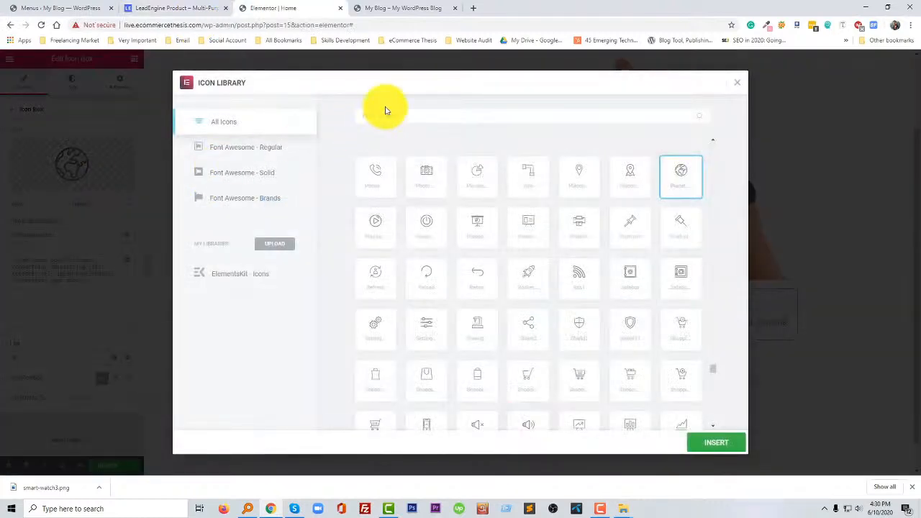
type("Conn")
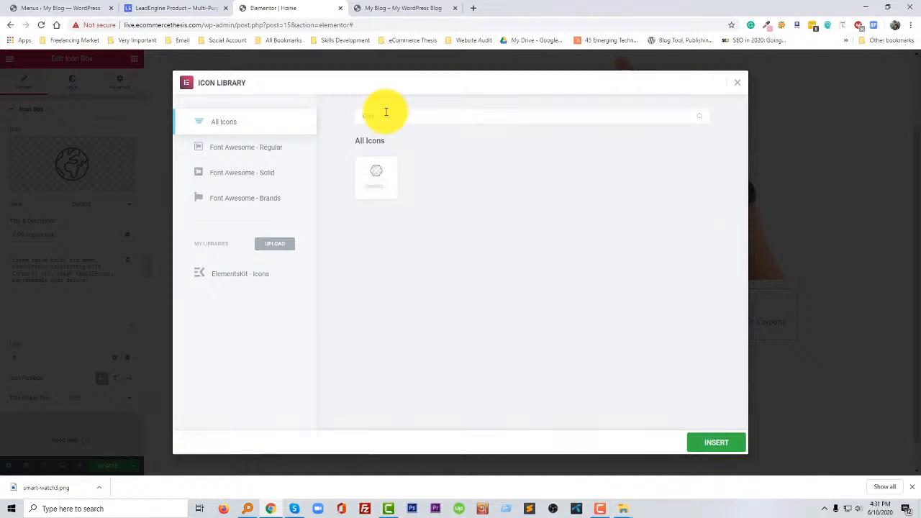
left_click(369, 176)
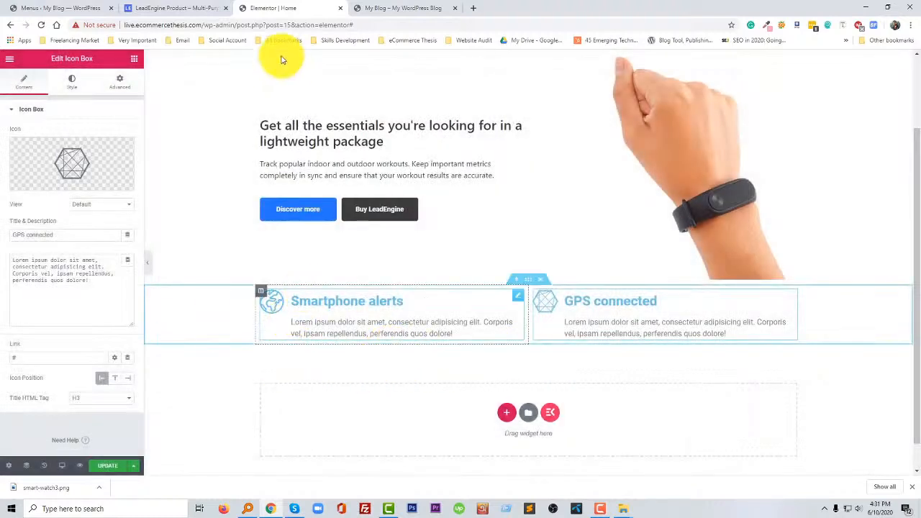
- Compare the feature boxes with the LeadEngine reference and review the Smartphone alerts box's icon and content style settings
left_click(171, 8)
left_click(451, 308)
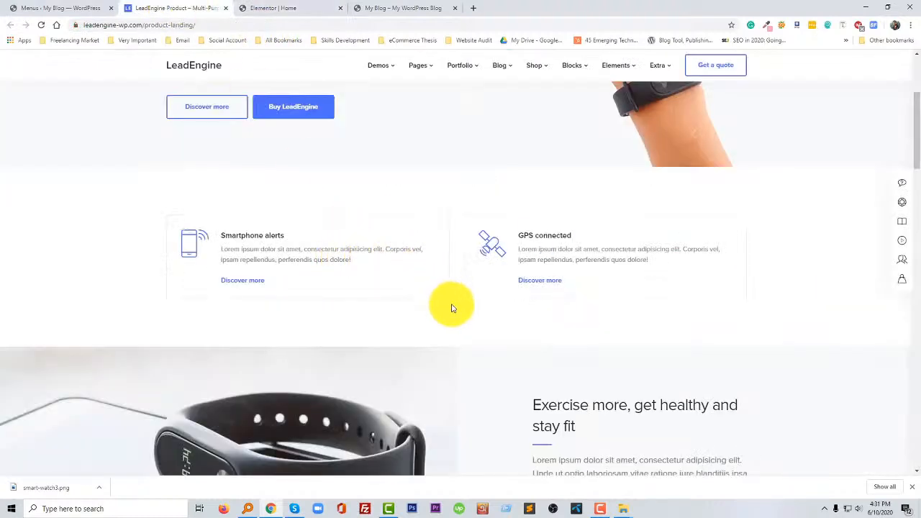
left_click(264, 7)
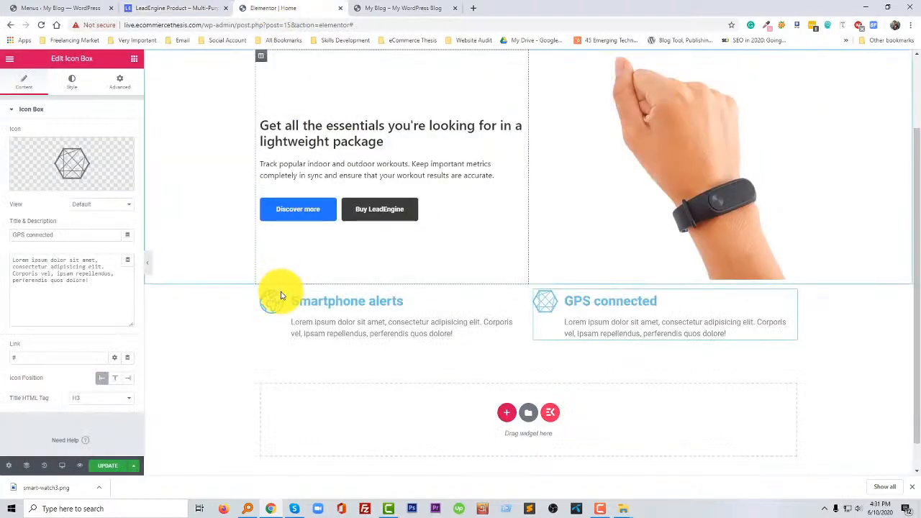
left_click(517, 295)
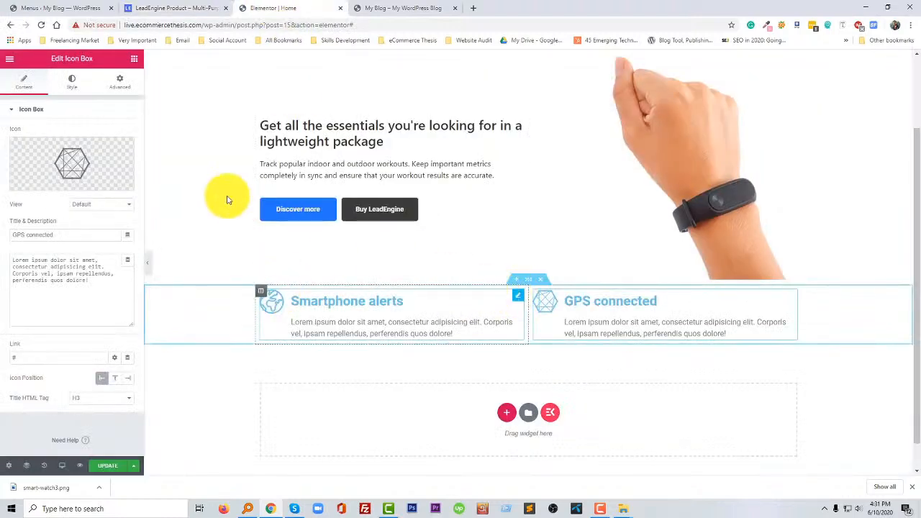
left_click(72, 80)
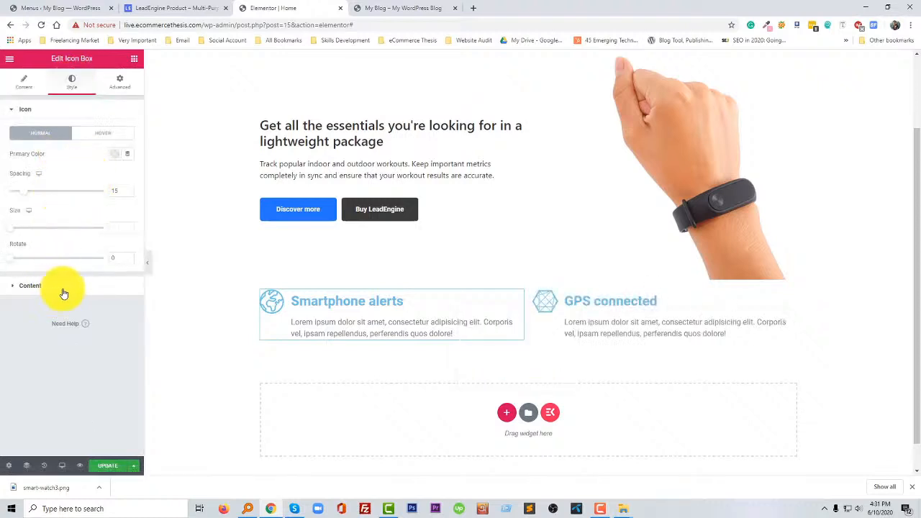
left_click(30, 285)
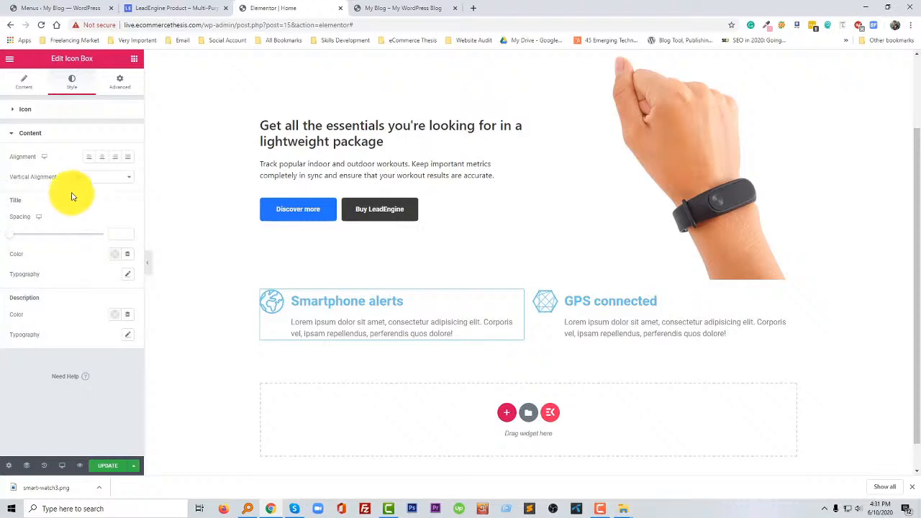
left_click(57, 112)
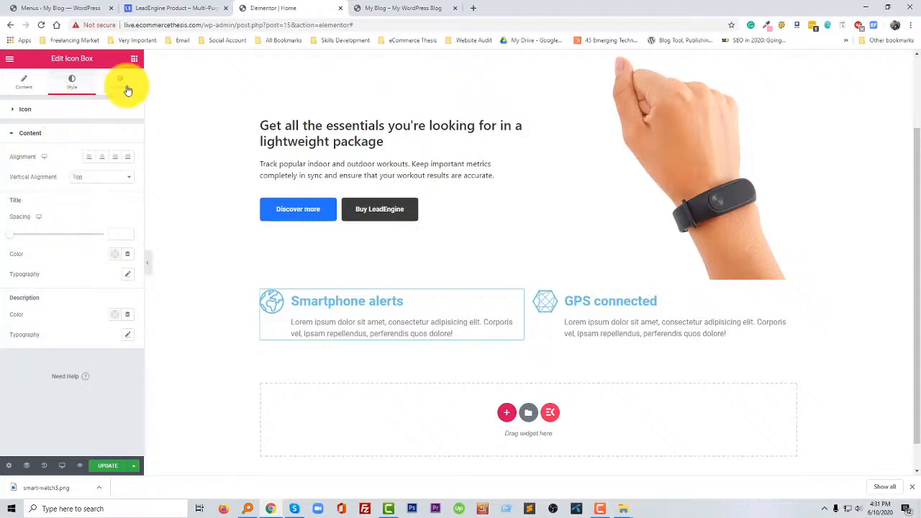
- Give the Smartphone alerts icon box a solid border with a width of 2 on all sides
left_click(120, 81)
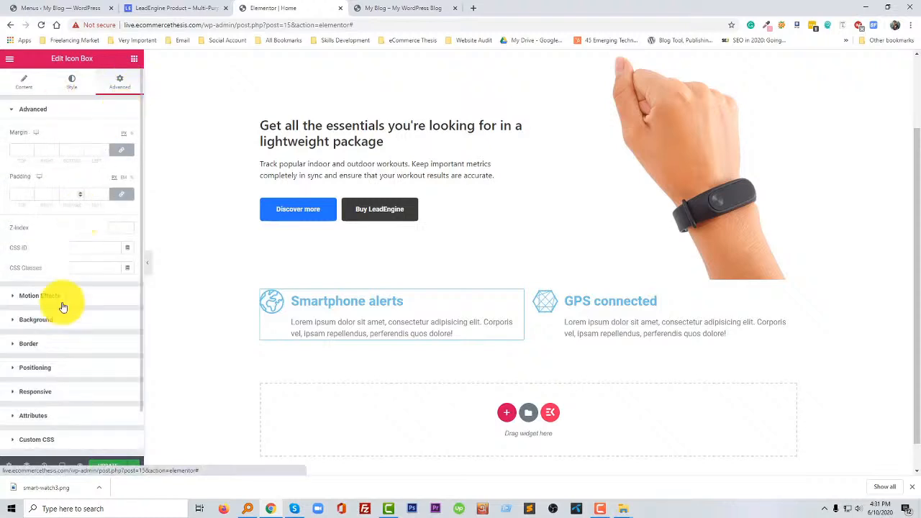
left_click(43, 345)
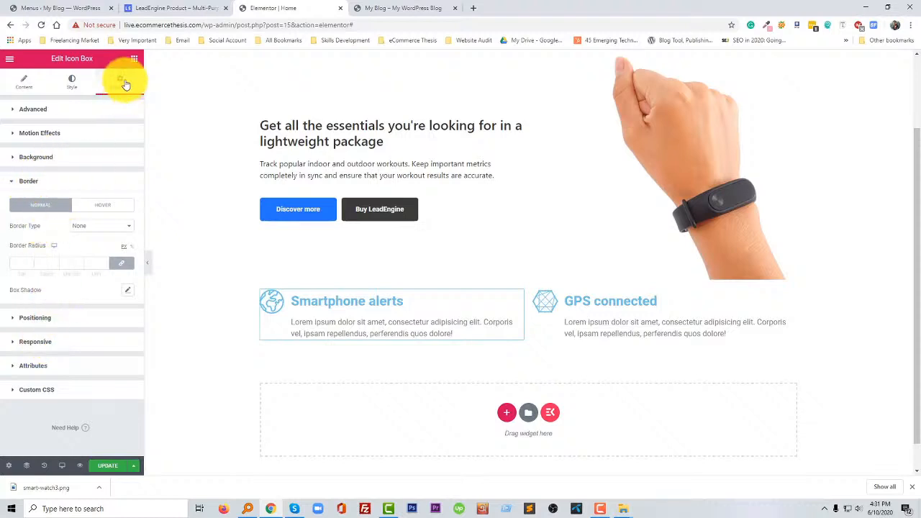
left_click(95, 228)
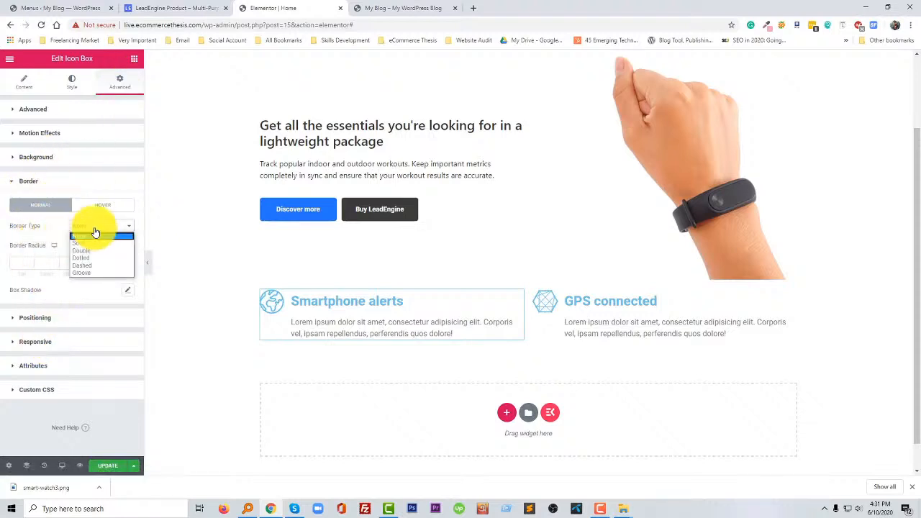
left_click(82, 243)
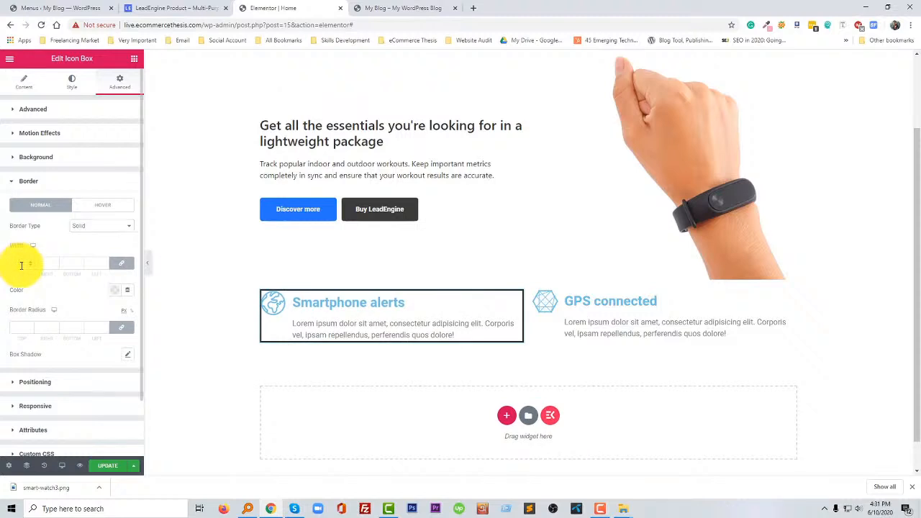
left_click(21, 263)
type("2")
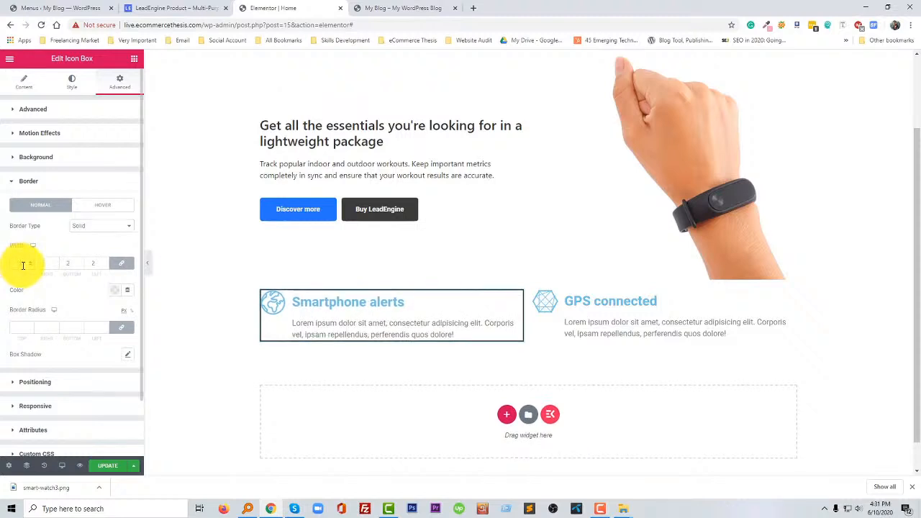
- Set the border colour of the Smartphone alerts icon box to the light grey #ddd
left_click(114, 291)
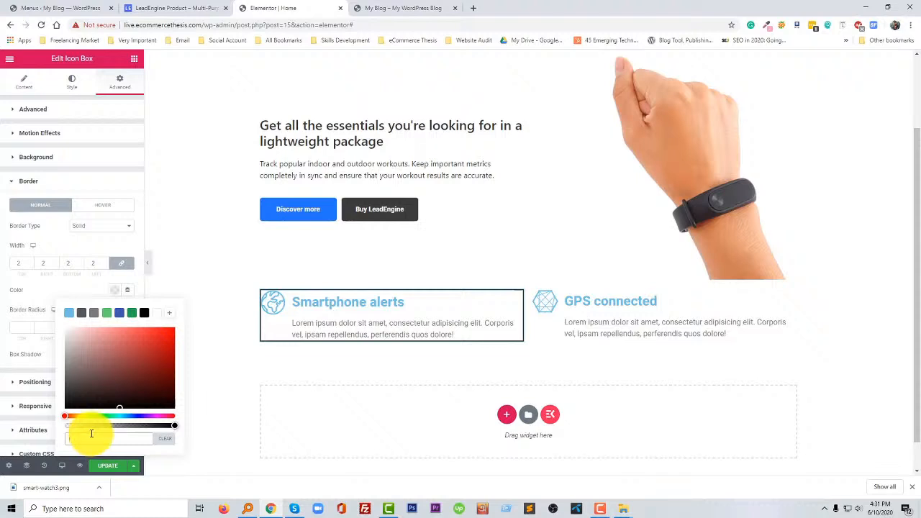
type("ddd")
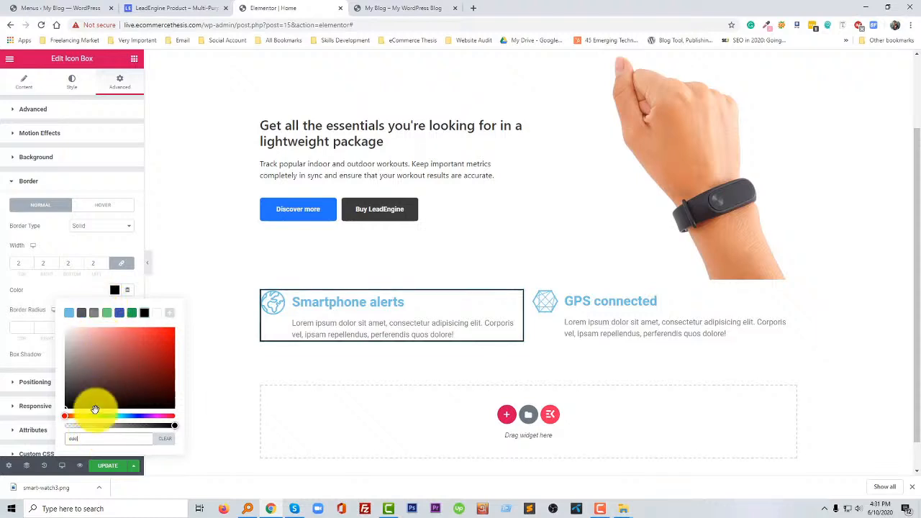
left_click(67, 340)
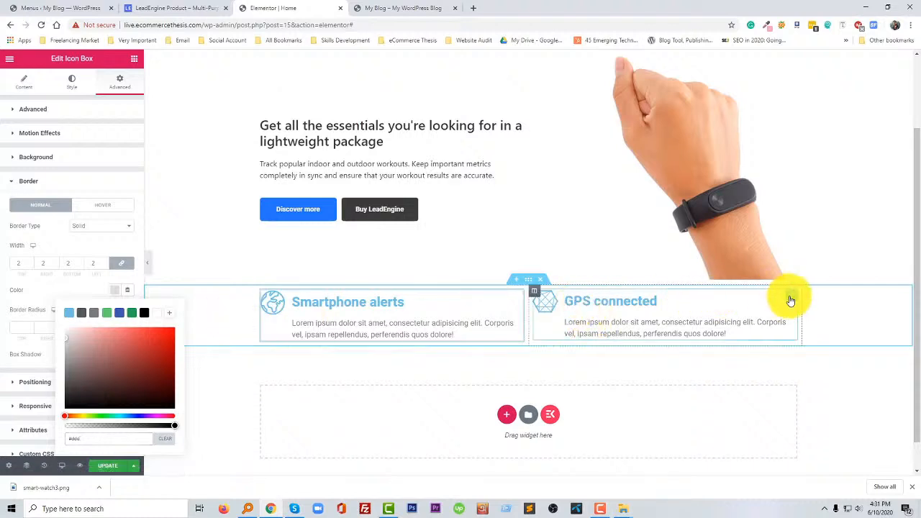
- Give the GPS connected icon box a solid border of width 2 in the very light grey #f9f9f9
left_click(795, 302)
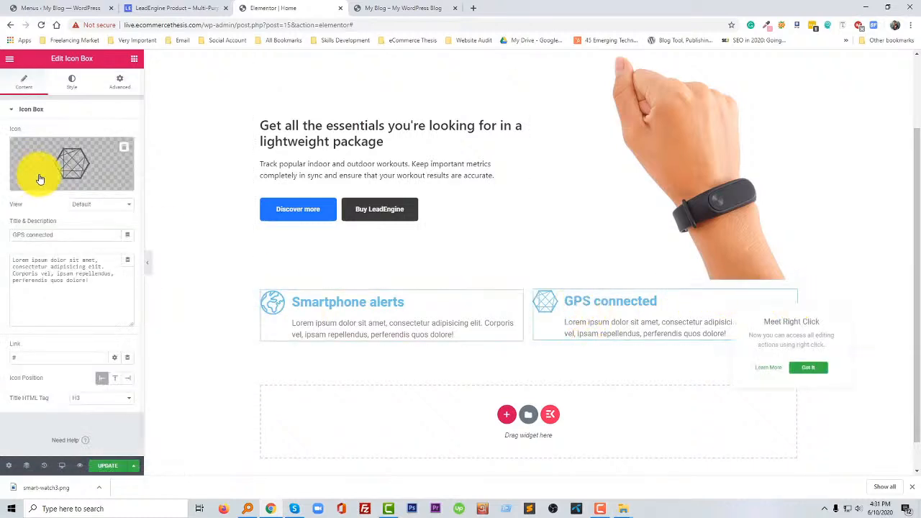
left_click(120, 85)
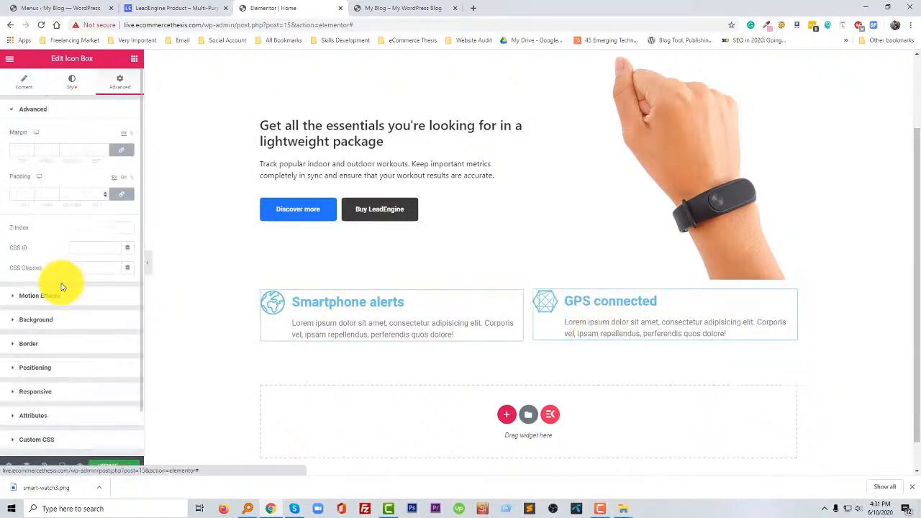
left_click(43, 350)
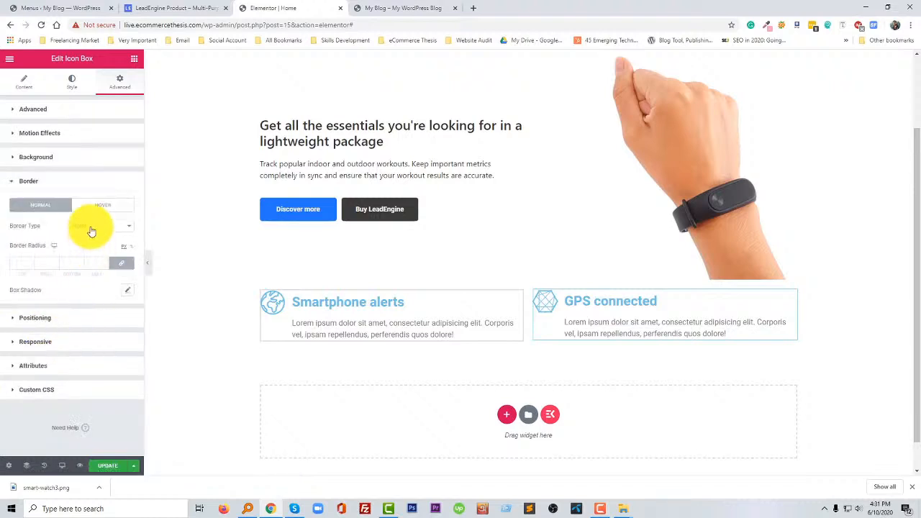
left_click(91, 226)
left_click(89, 244)
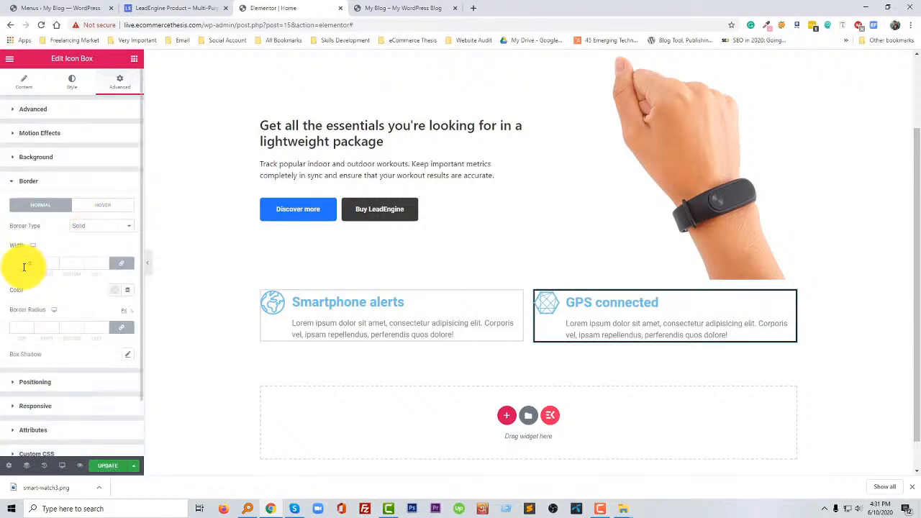
left_click(115, 290)
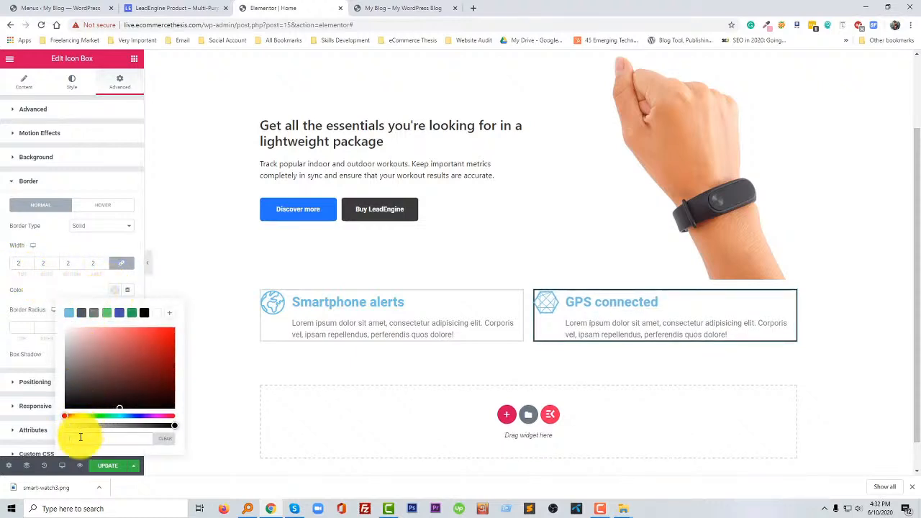
left_click(81, 357)
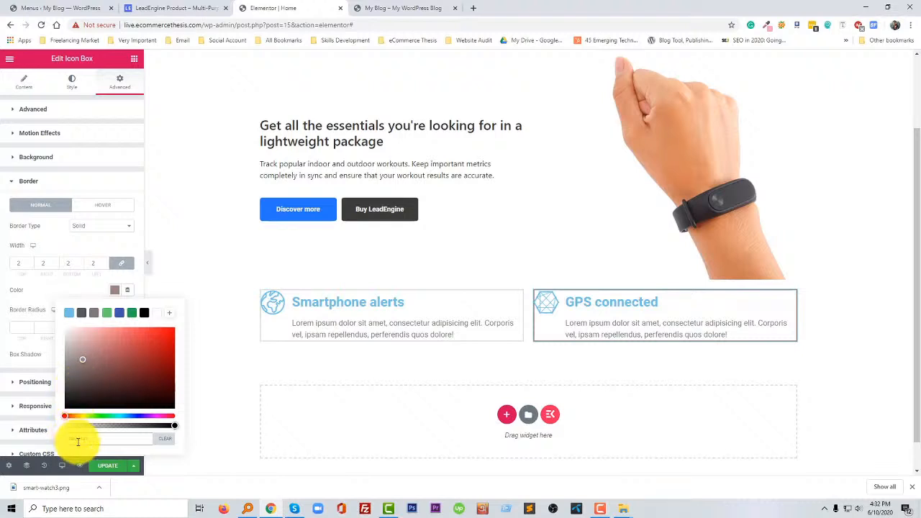
type("#E9E9E9")
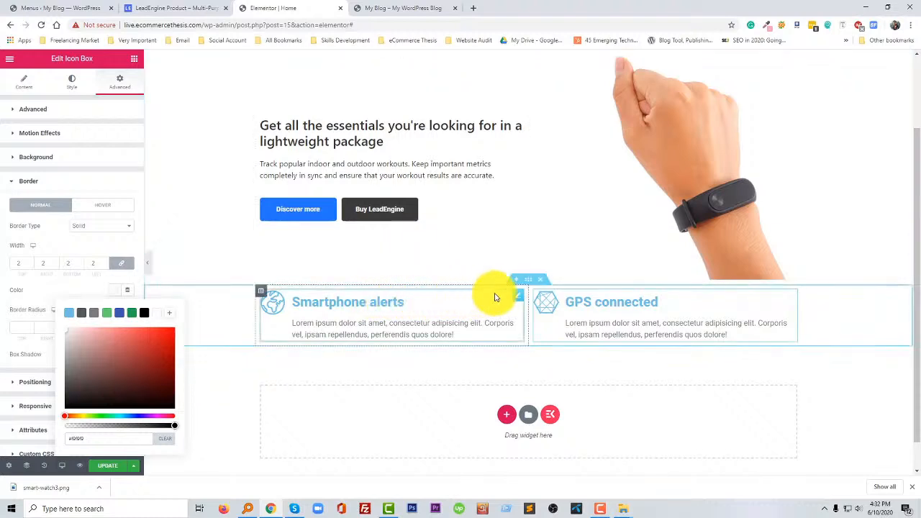
- Change the border colour of the Smartphone alerts icon box to #e7e7e7
left_click(188, 332)
left_click(115, 291)
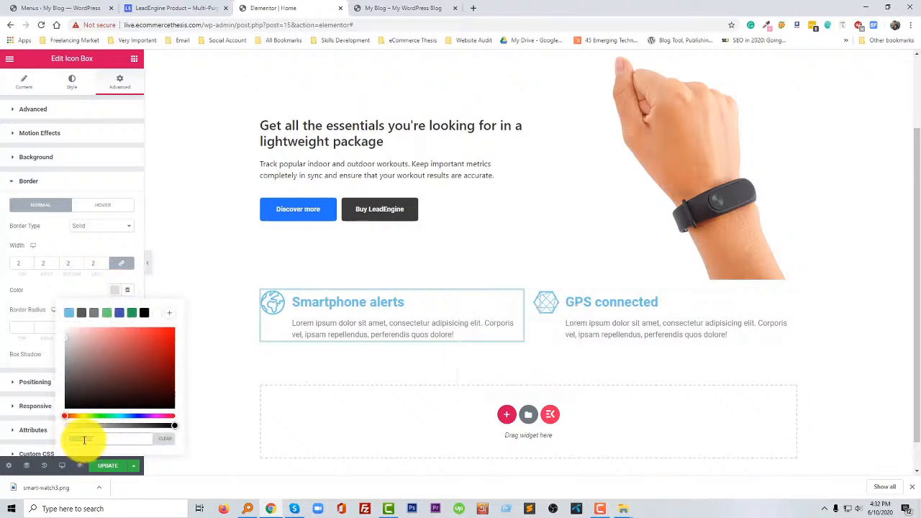
type("7f7f7")
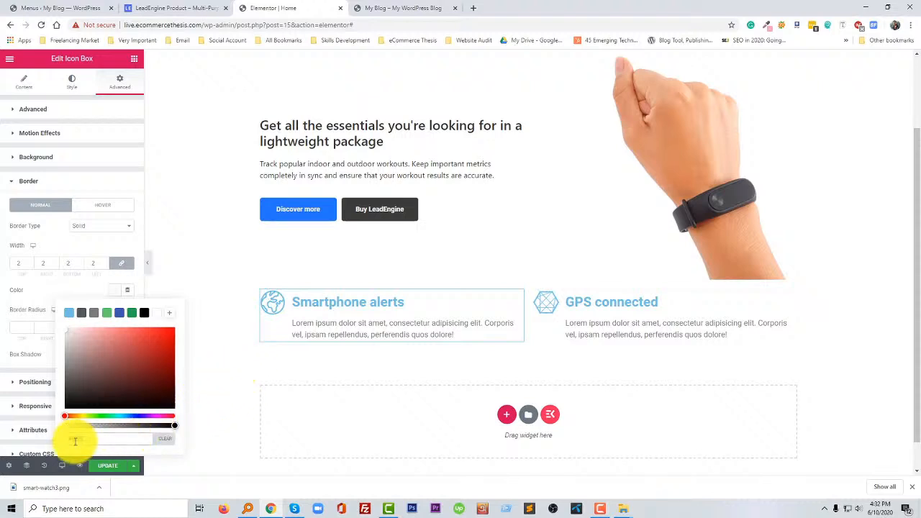
type("e7e")
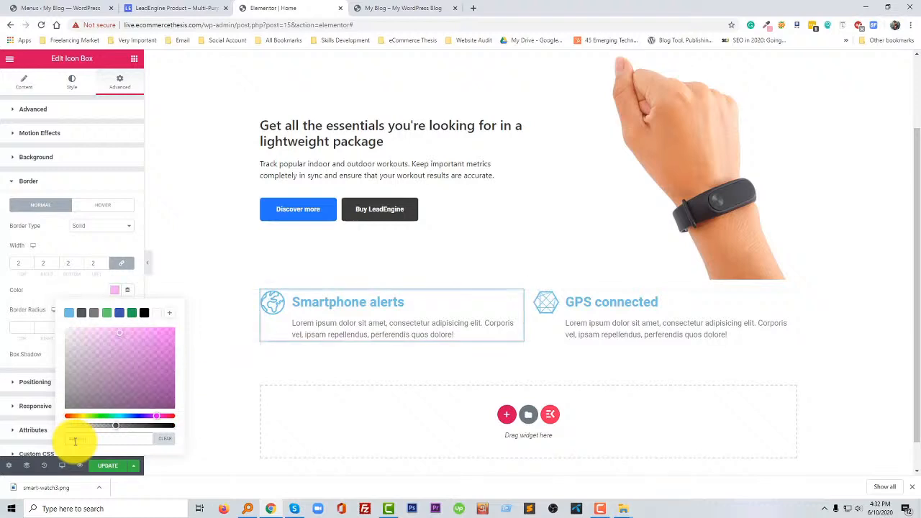
type("7e7")
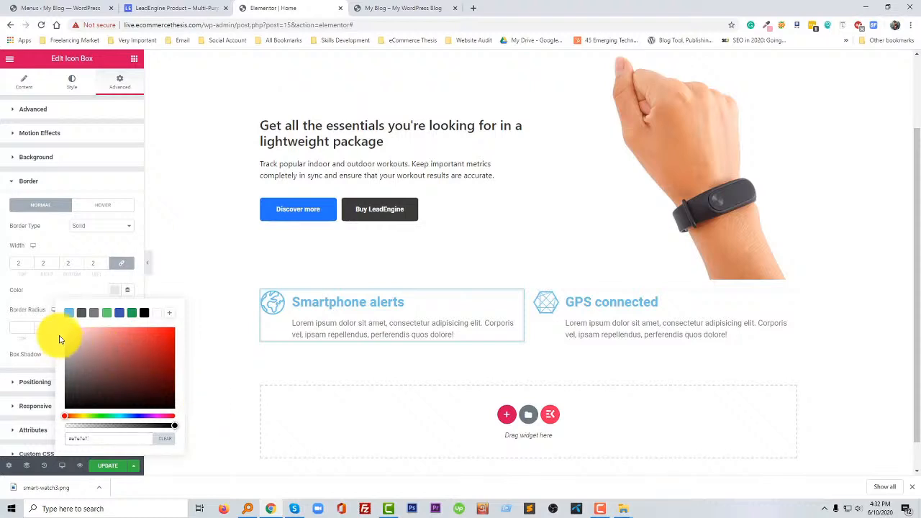
left_click(115, 293)
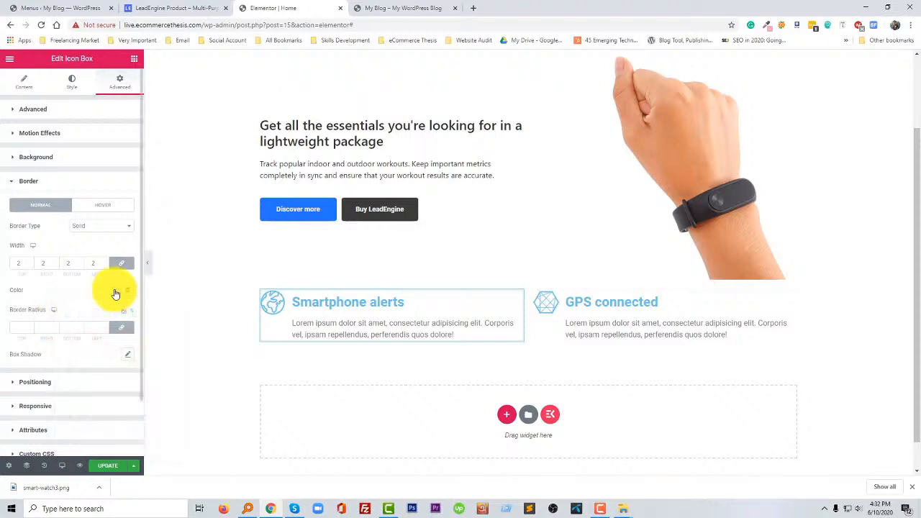
left_click(115, 293)
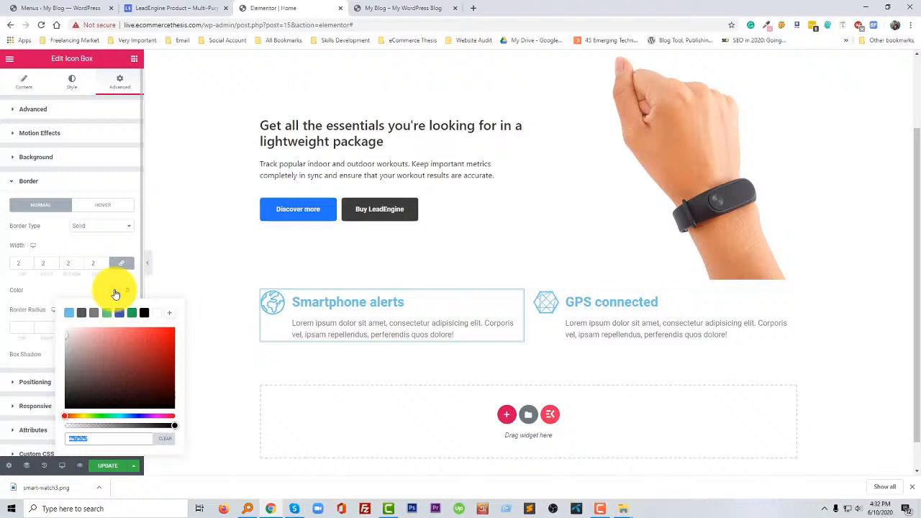
left_click(115, 293)
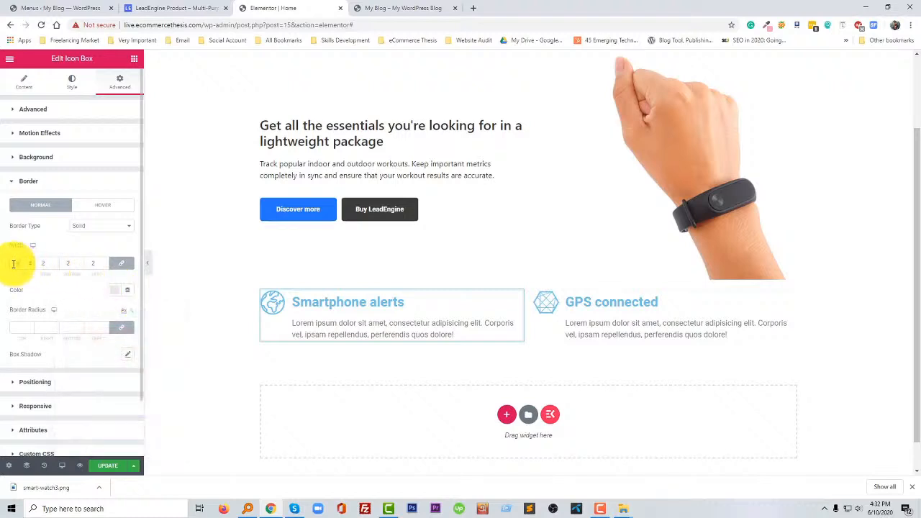
- Try a border width of 5 on all sides of the Smartphone alerts icon box and return it to 2
key("Up")
key("Up")
key("Up")
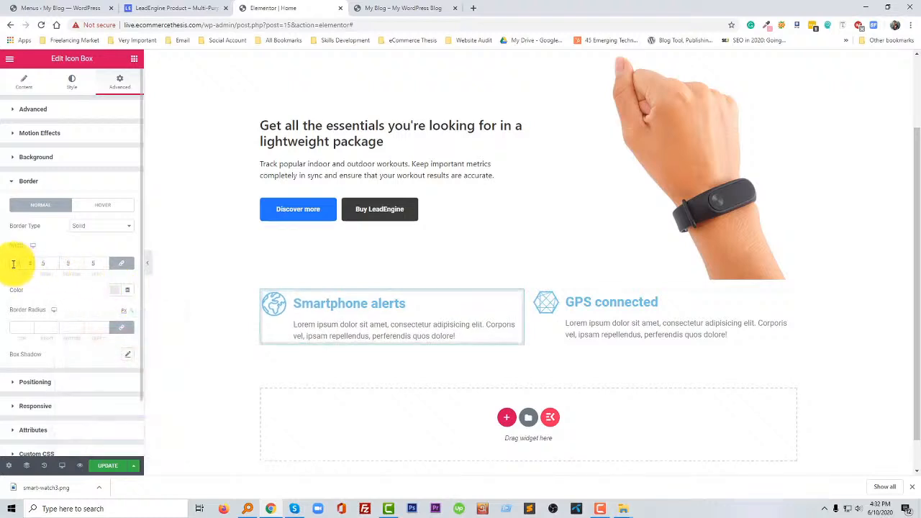
key("Down")
key("Down")
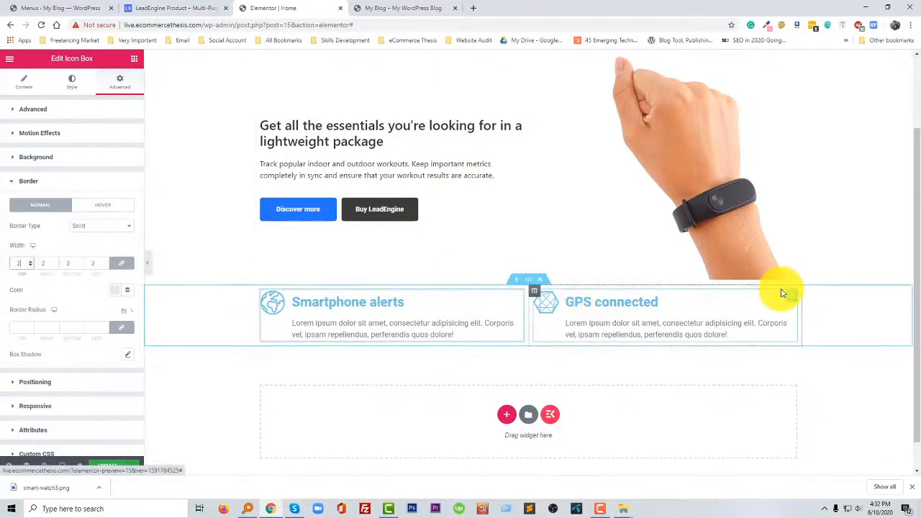
- Set the border colour of the GPS connected icon box to #e7e7e7 and update the page
left_click(123, 292)
left_click(95, 434)
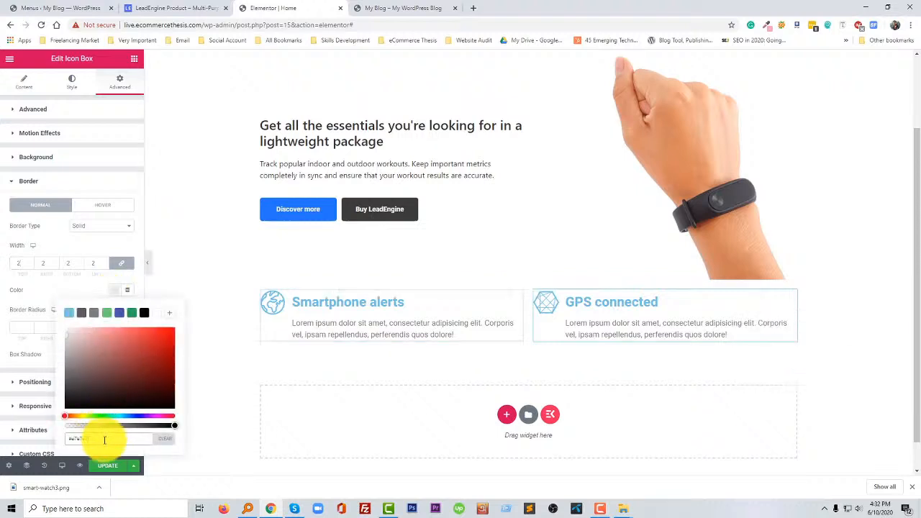
left_click(116, 293)
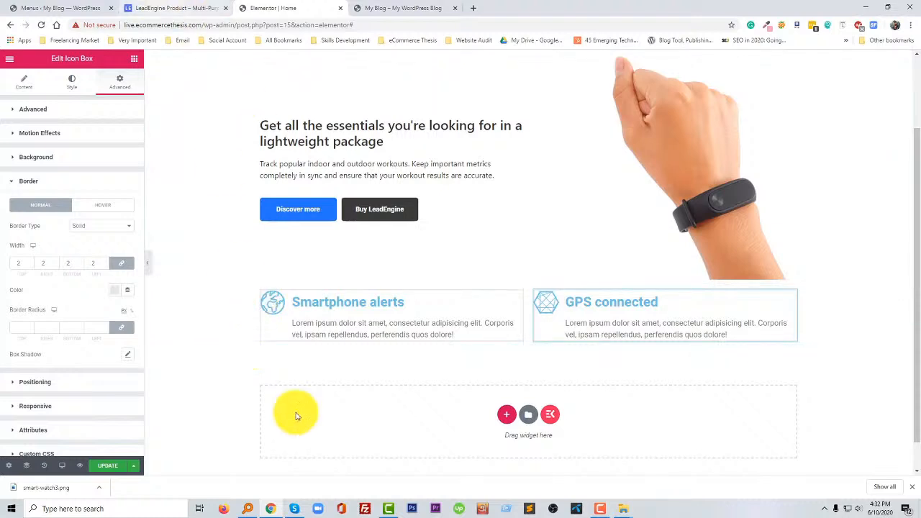
left_click(114, 469)
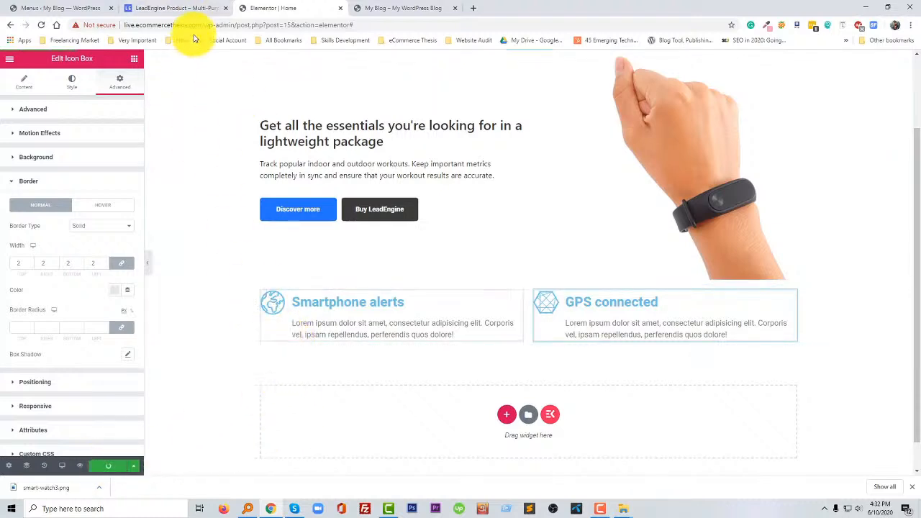
- Examine the layout of the "Exercise more, get healthy and stay fit" section and its counters on the LeadEngine reference page
scroll(424, 255, "up", 2)
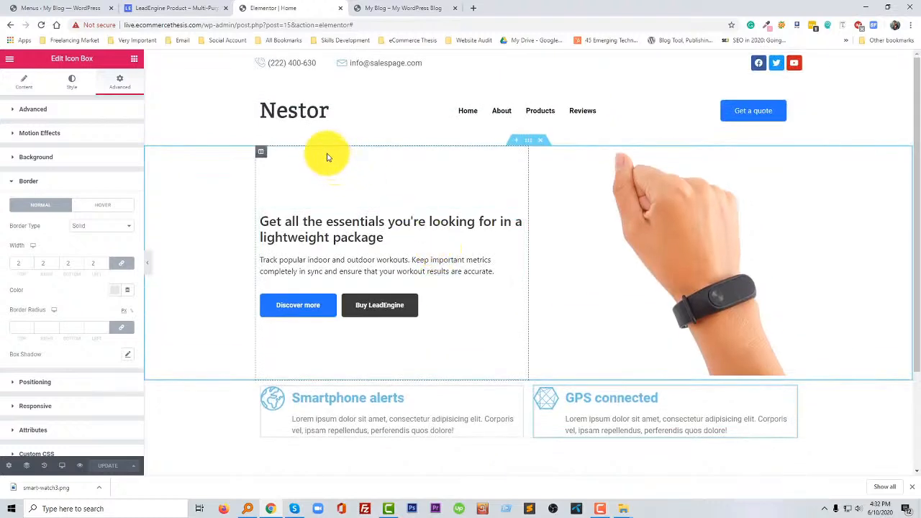
left_click(168, 5)
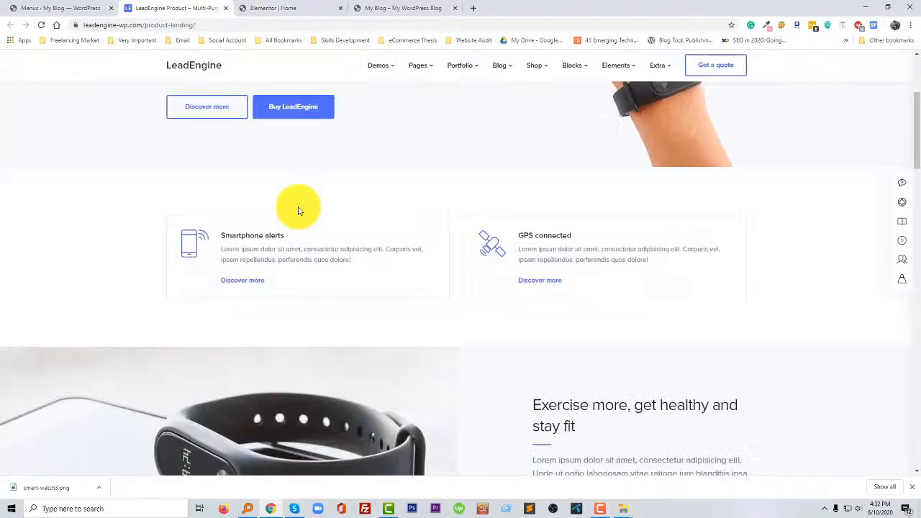
scroll(370, 285, "down", 4)
scroll(369, 288, "down", 1)
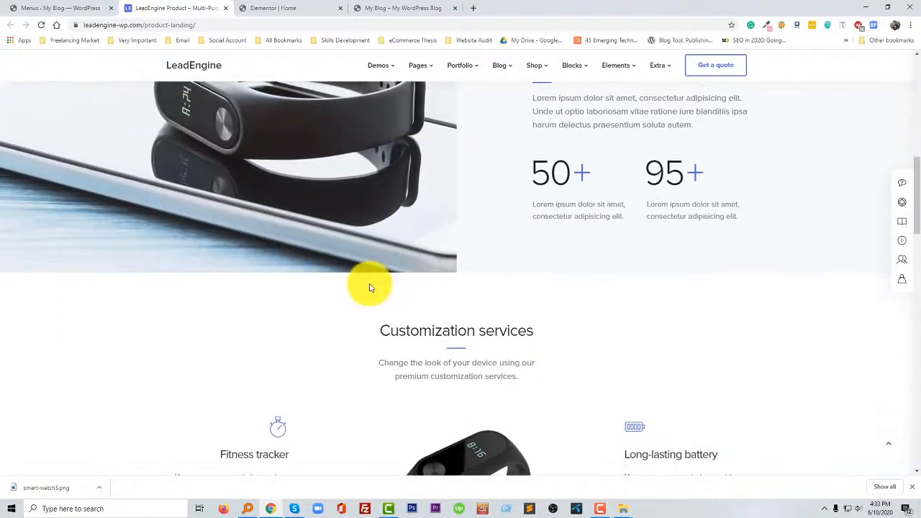
scroll(370, 282, "up", 2)
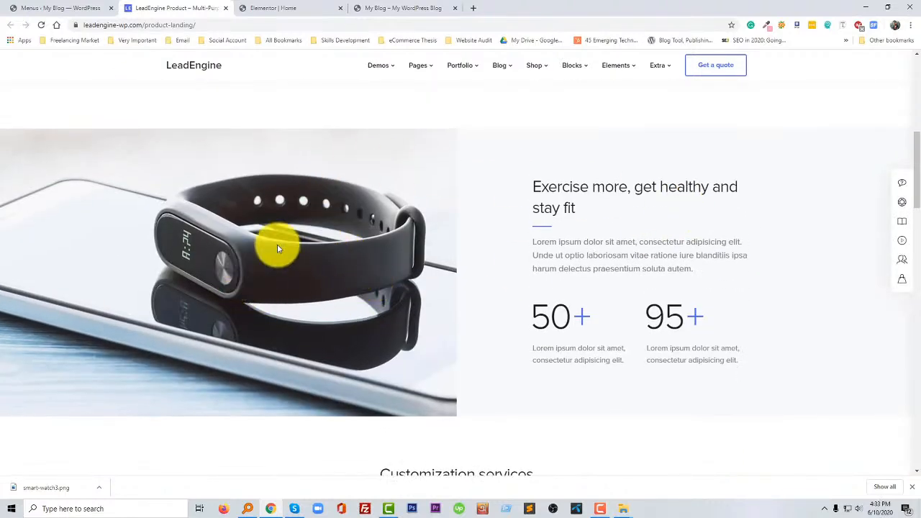
left_click(604, 510)
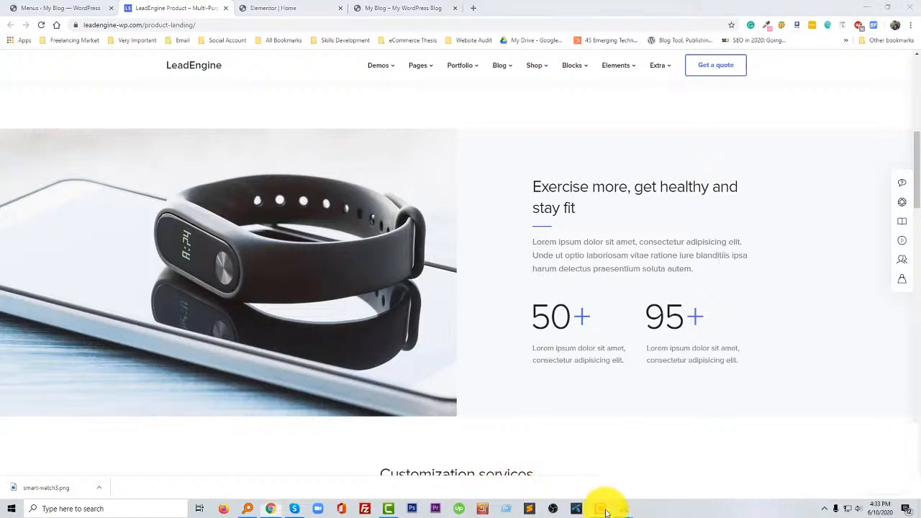
left_click(604, 511)
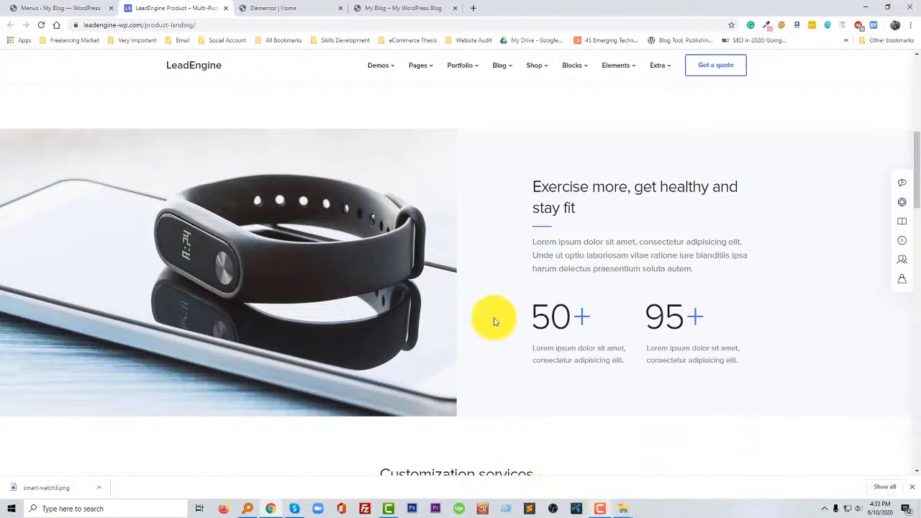
scroll(513, 343, "down", 2)
scroll(525, 377, "up", 1)
scroll(529, 378, "up", 3)
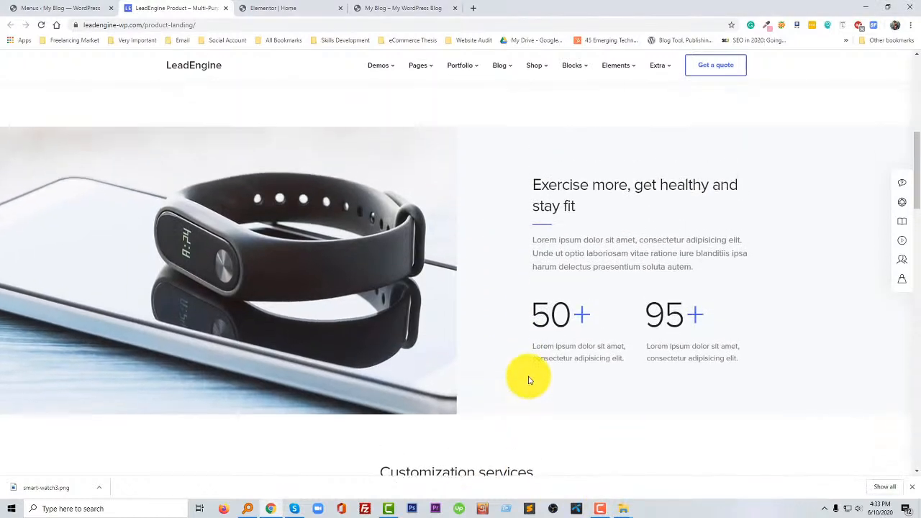
scroll(468, 330, "down", 1)
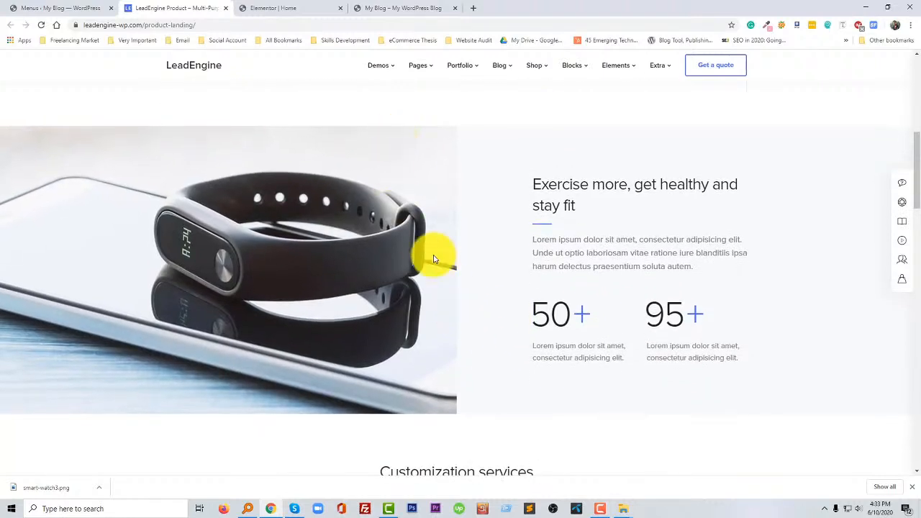
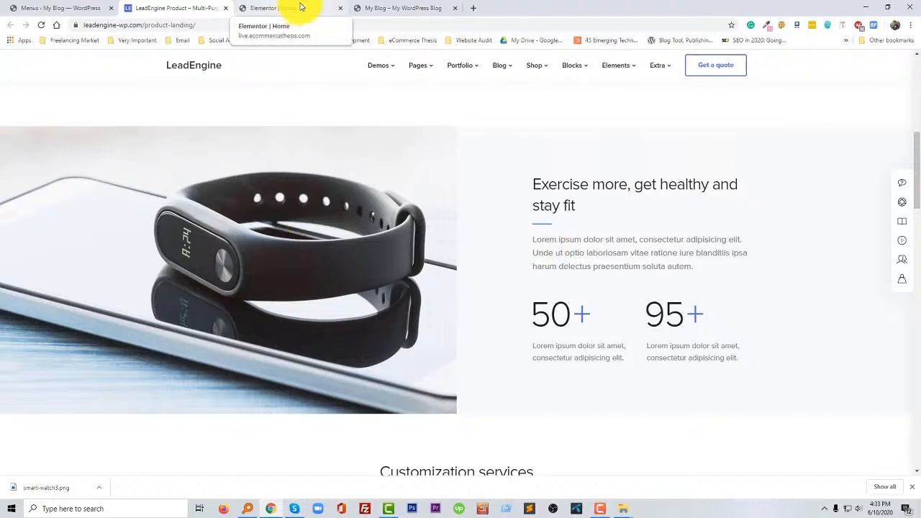
- Add a two-column section below the icon boxes on the Elementor Home page and set its content width to Full Width
left_click(301, 7)
scroll(535, 319, "down", 3)
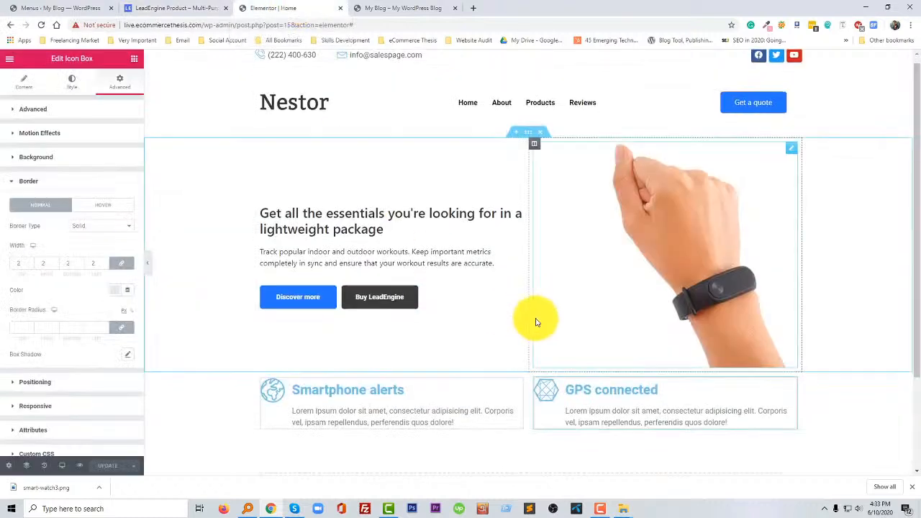
left_click(506, 384)
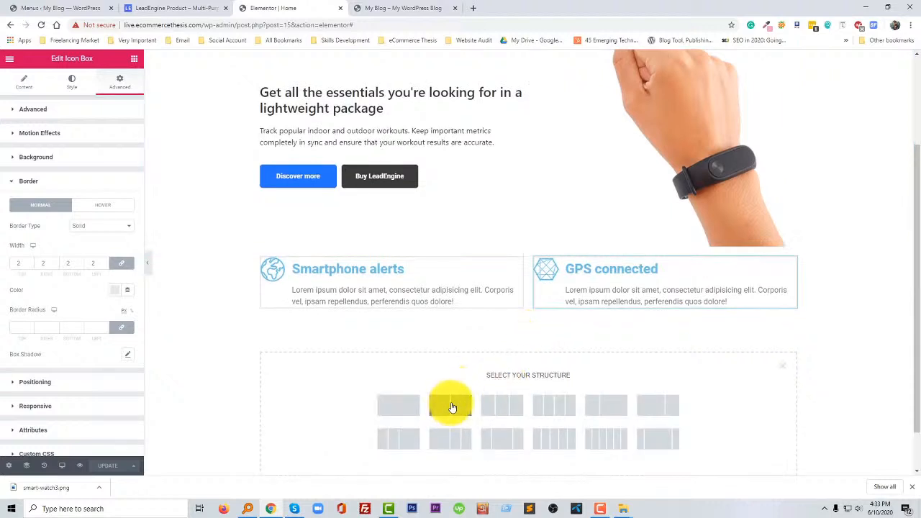
left_click(451, 407)
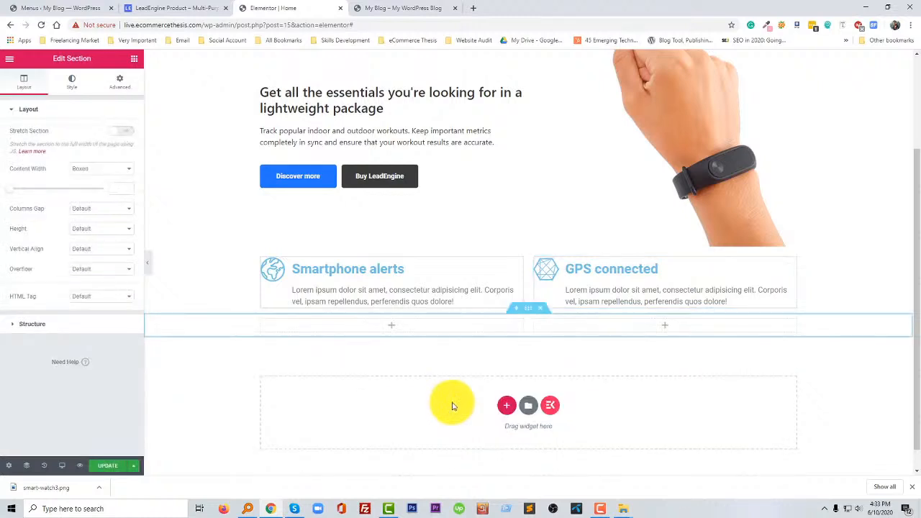
scroll(509, 324, "down", 1)
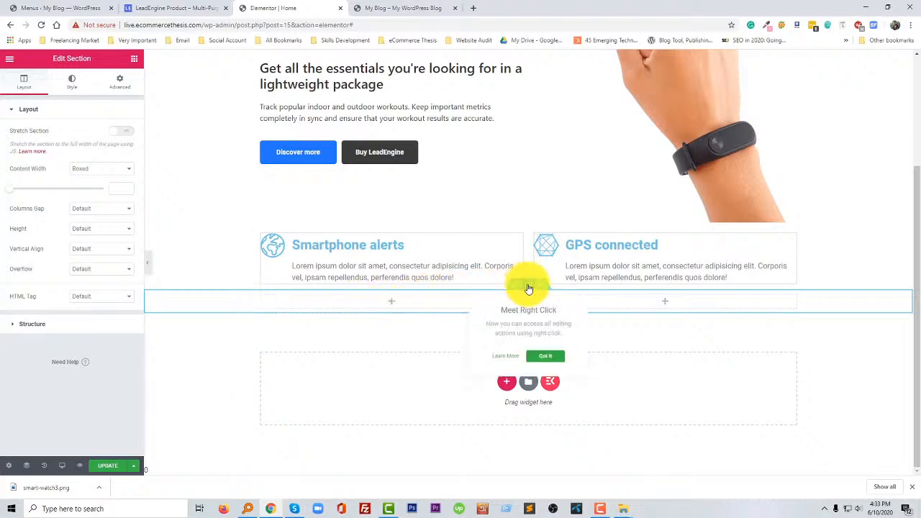
left_click(92, 177)
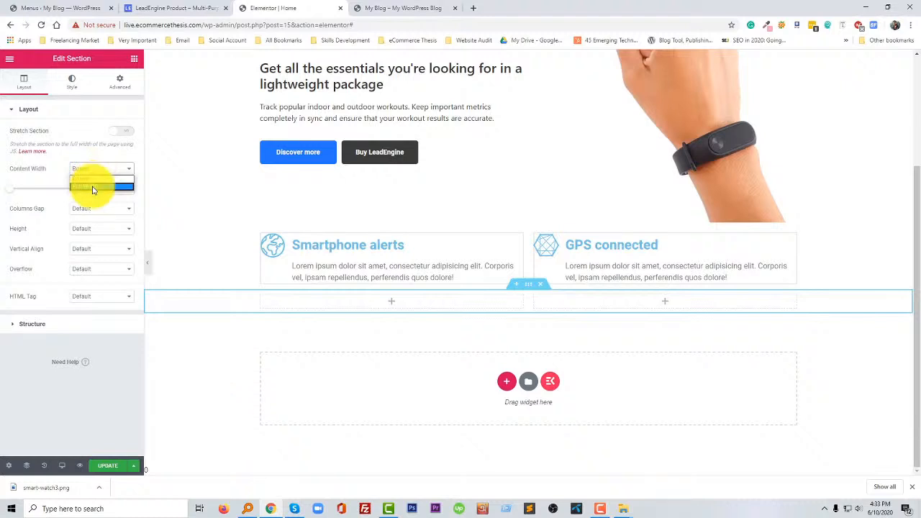
left_click(92, 187)
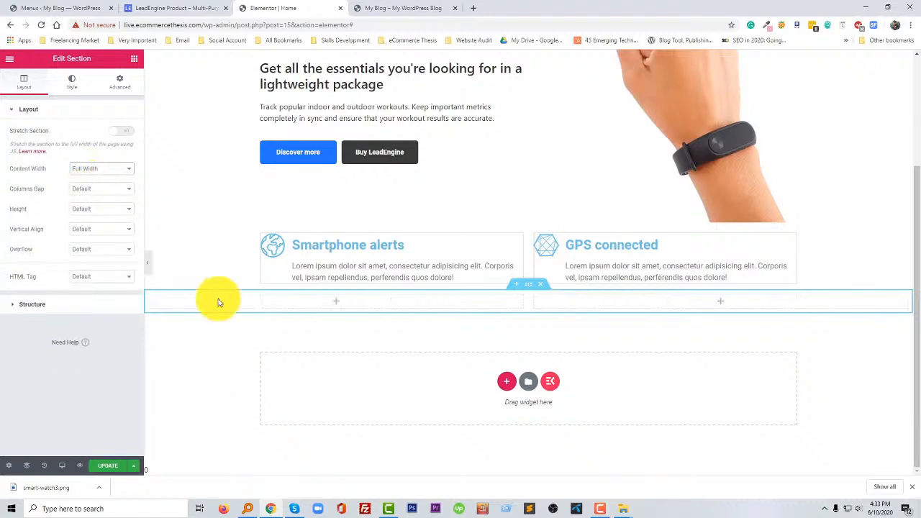
left_click(336, 302)
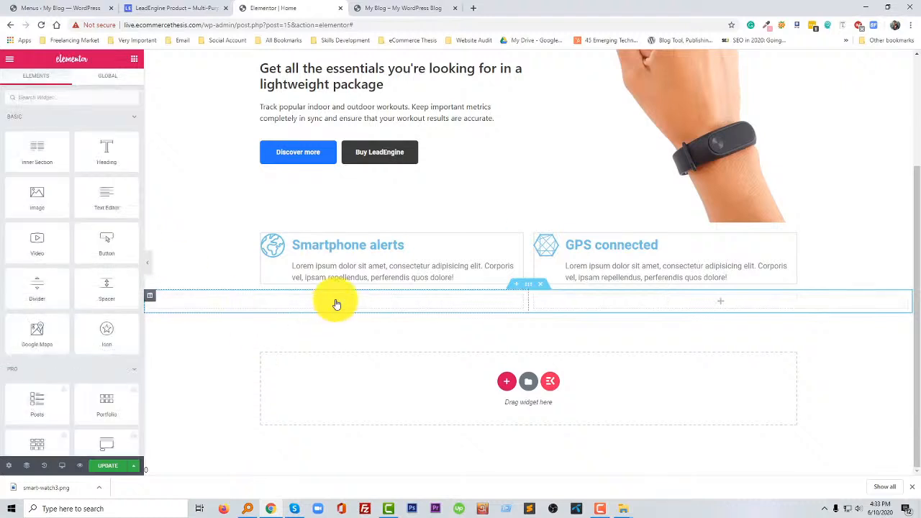
left_click(150, 298)
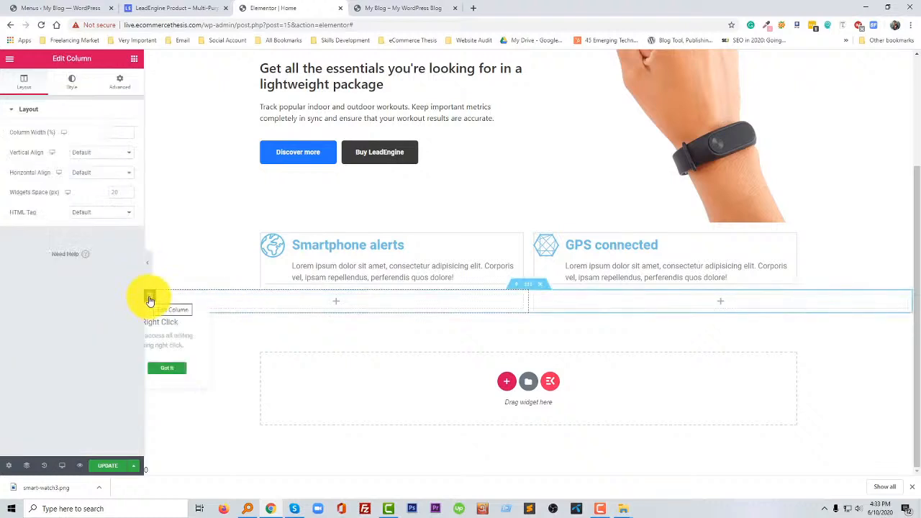
left_click(73, 86)
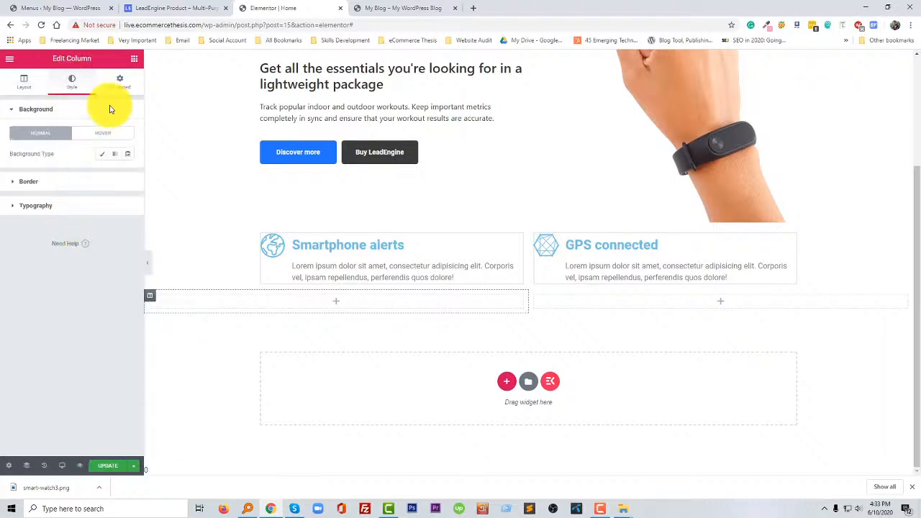
left_click(103, 155)
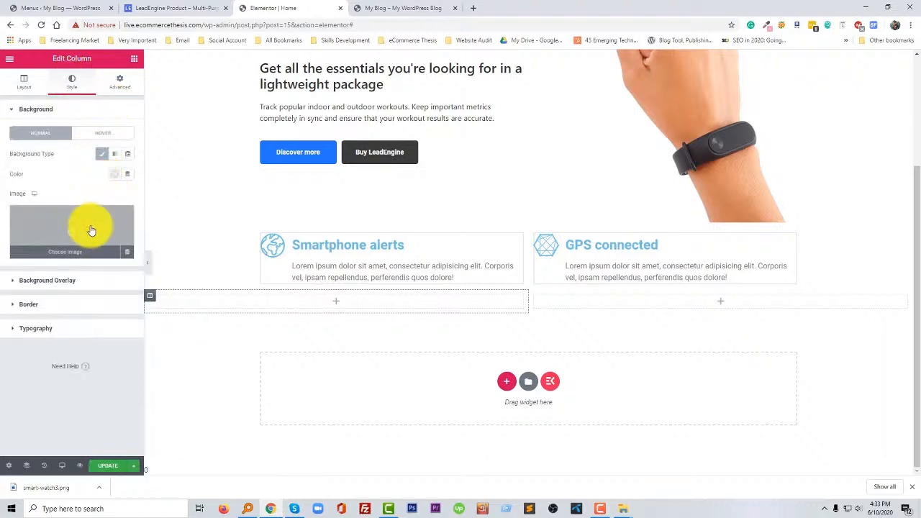
left_click(92, 227)
left_click(199, 10)
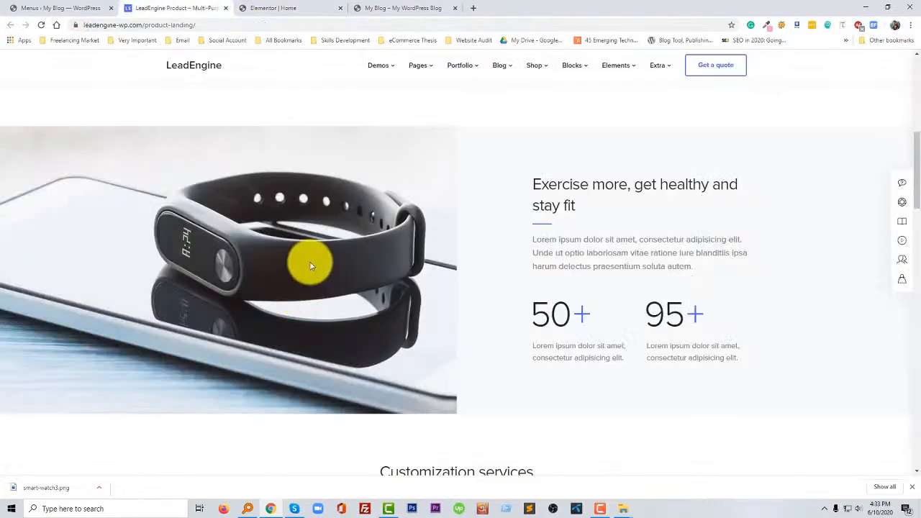
right_click(309, 261)
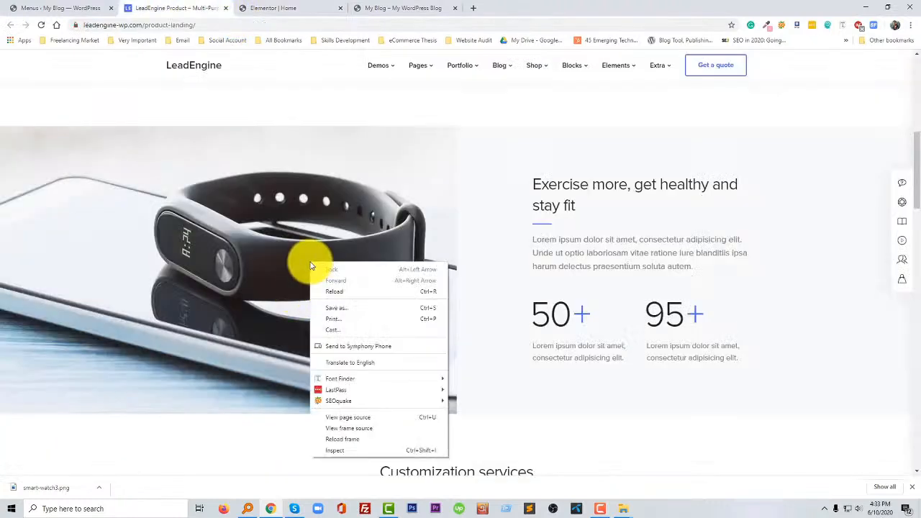
left_click(482, 180)
left_click(278, 10)
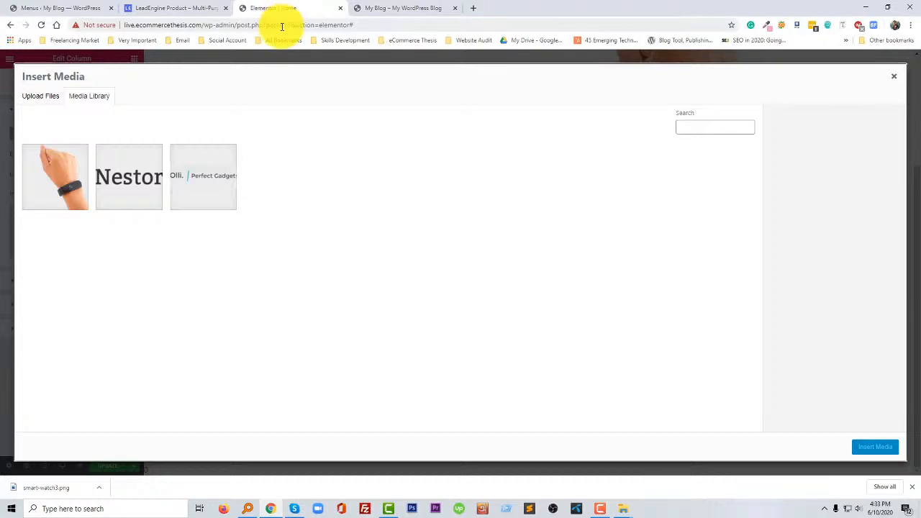
left_click(175, 7)
left_click(448, 8)
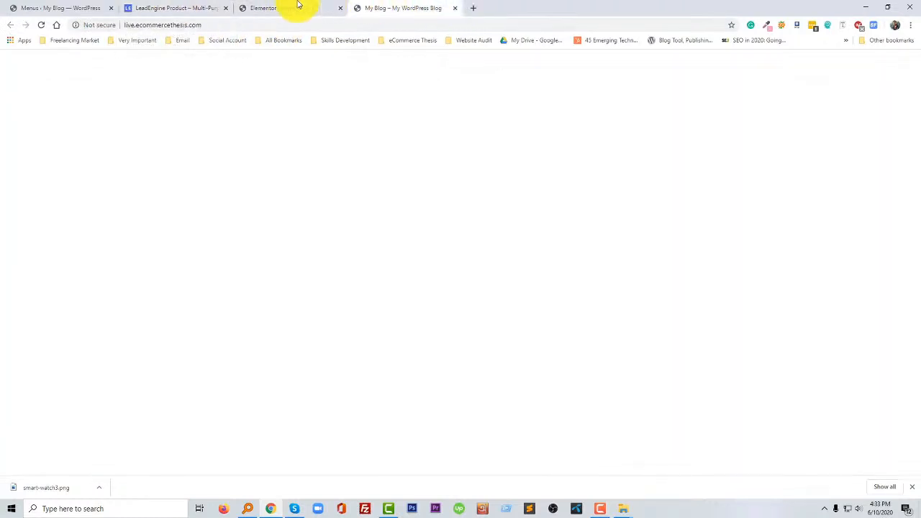
left_click(298, 8)
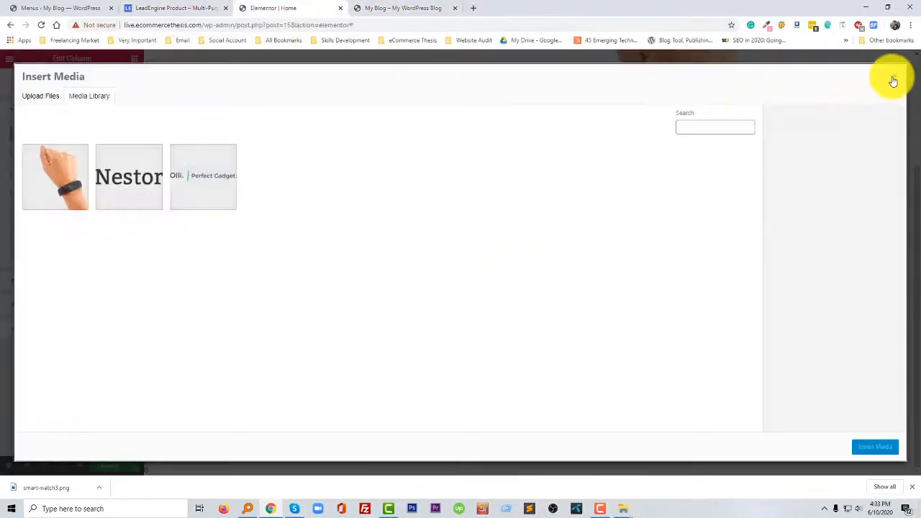
left_click(893, 76)
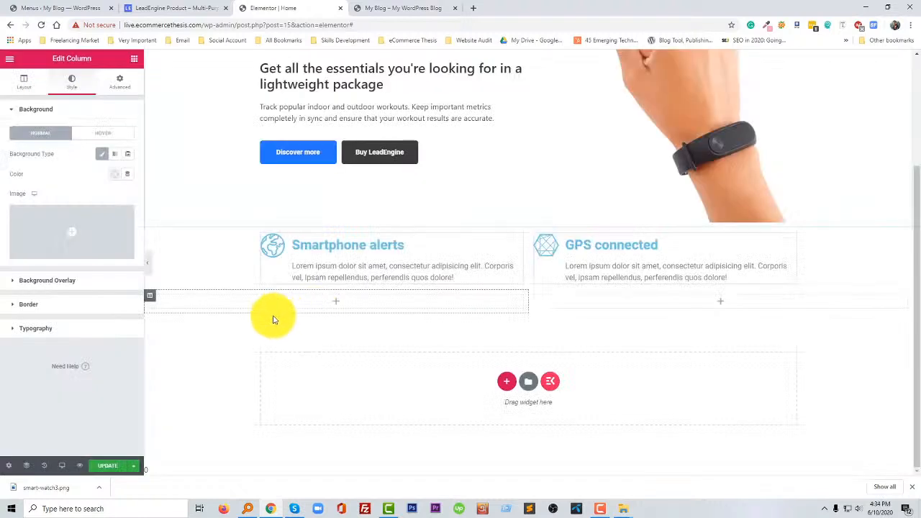
- Add an Image widget to the left column of the new section and open the media library to choose its image
left_click(335, 302)
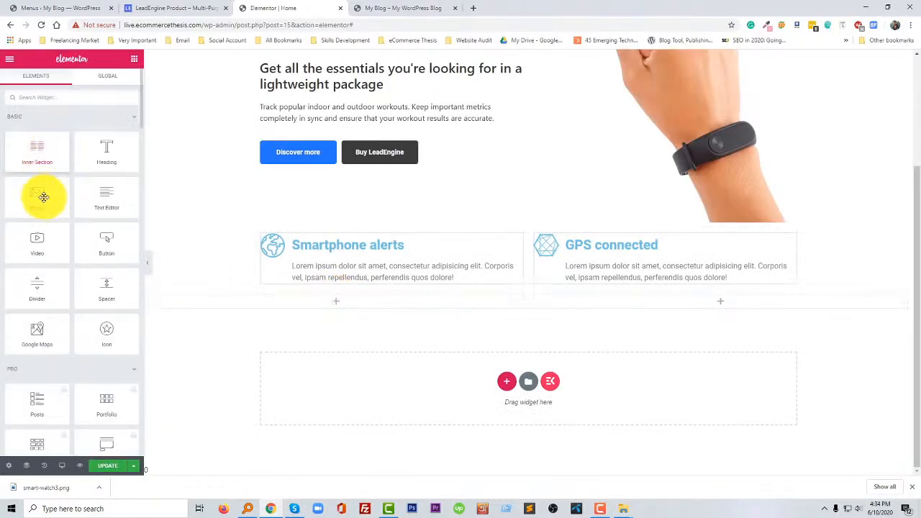
left_click_drag(45, 195, 277, 313)
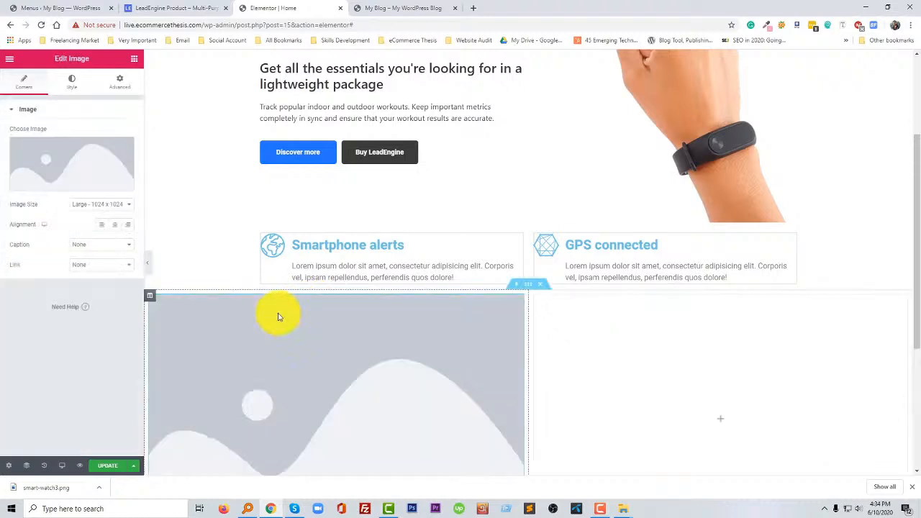
left_click(87, 173)
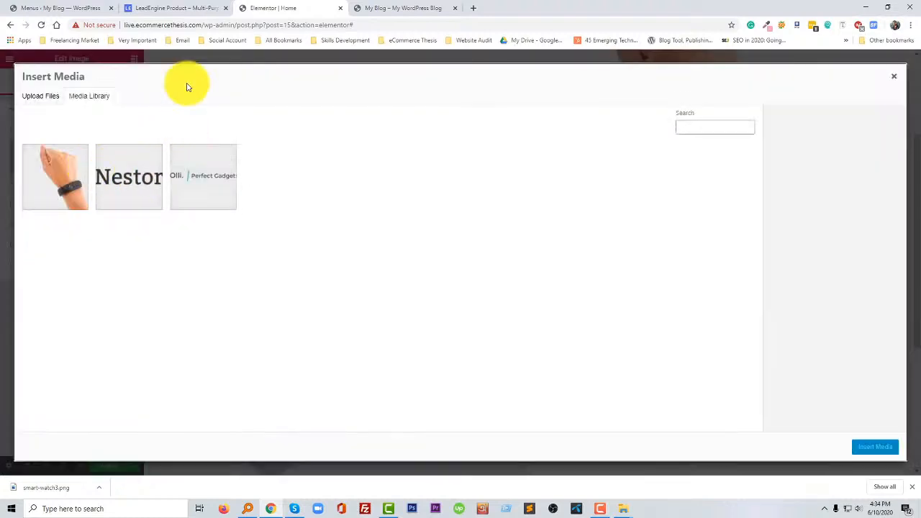
left_click(175, 8)
right_click(373, 251)
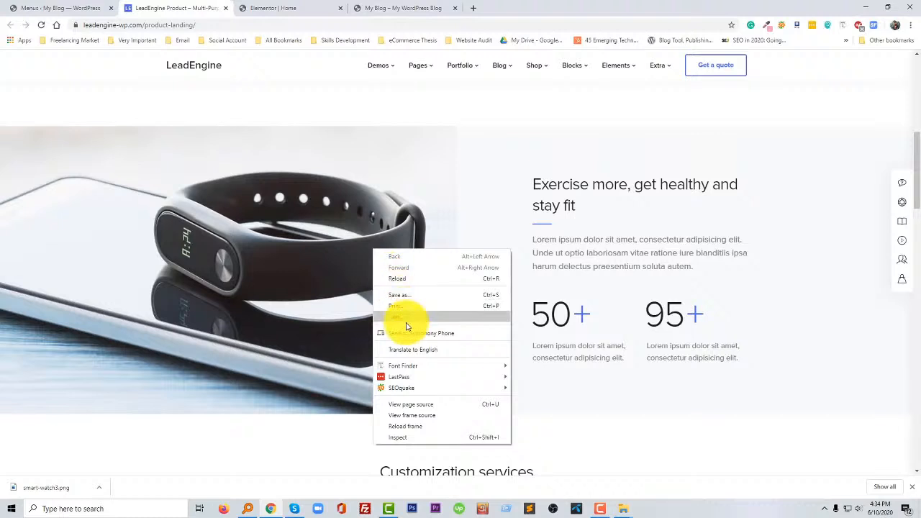
right_click(294, 253)
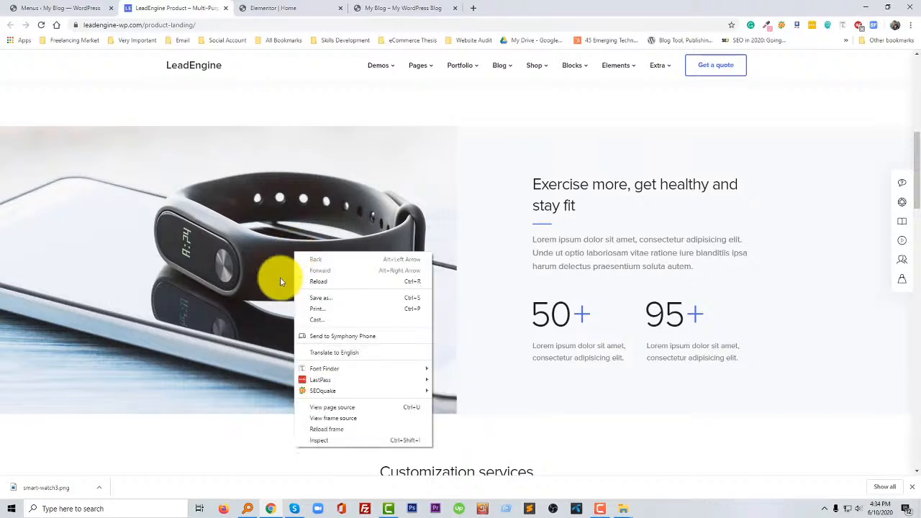
left_click(237, 372)
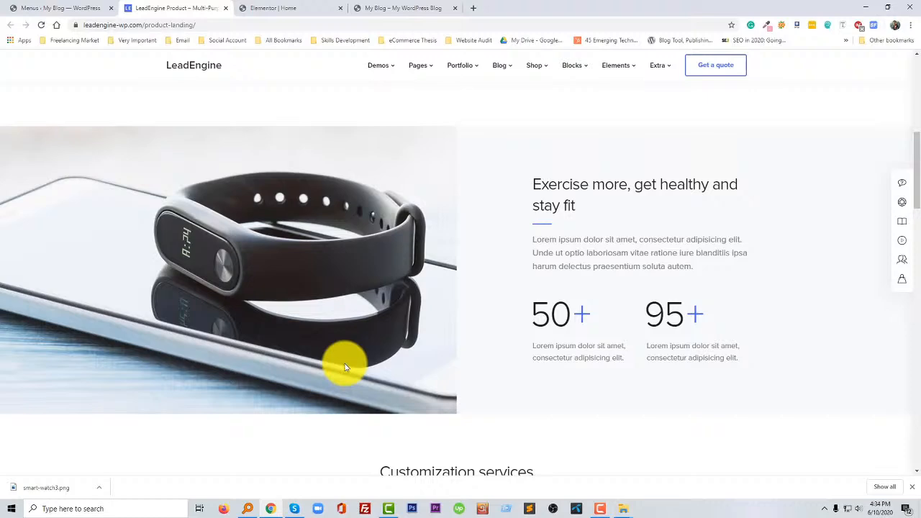
- Inspect the wristband image on the LeadEngine reference page with the developer tools docked to the right side
key("ctrl+shift+i")
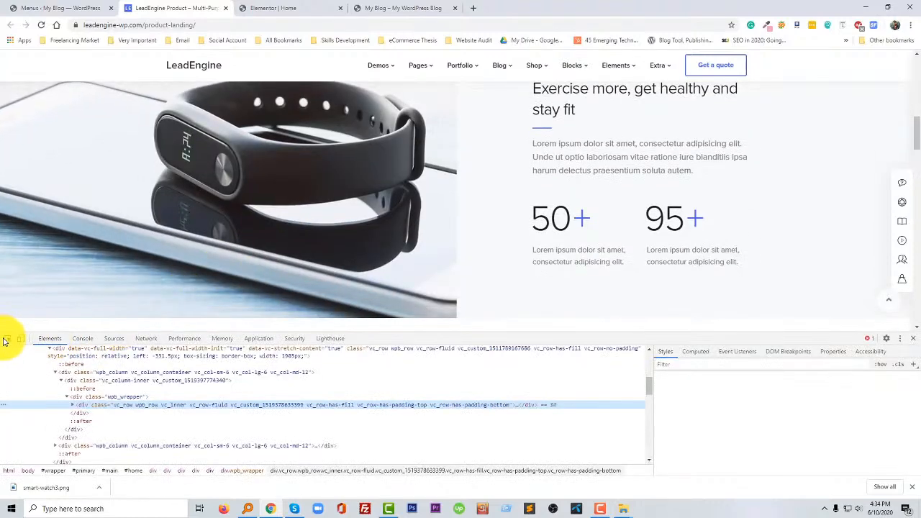
left_click(6, 341)
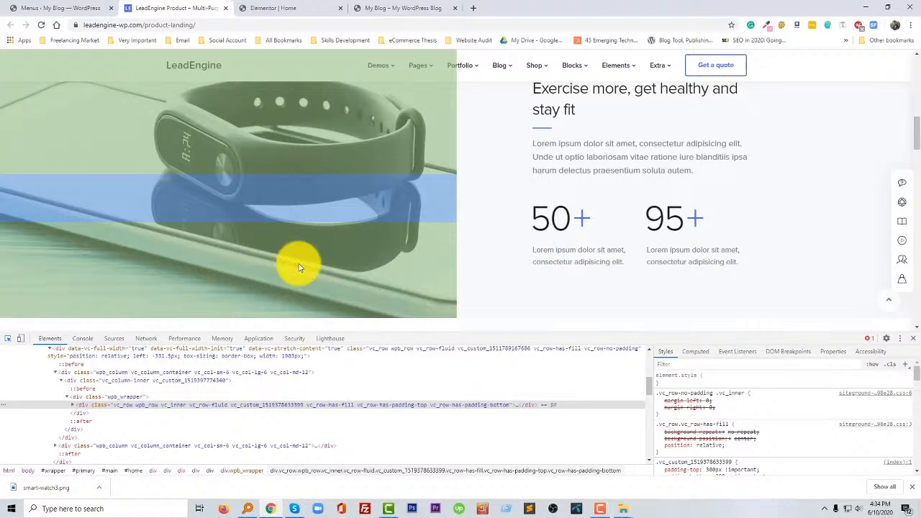
left_click(316, 268)
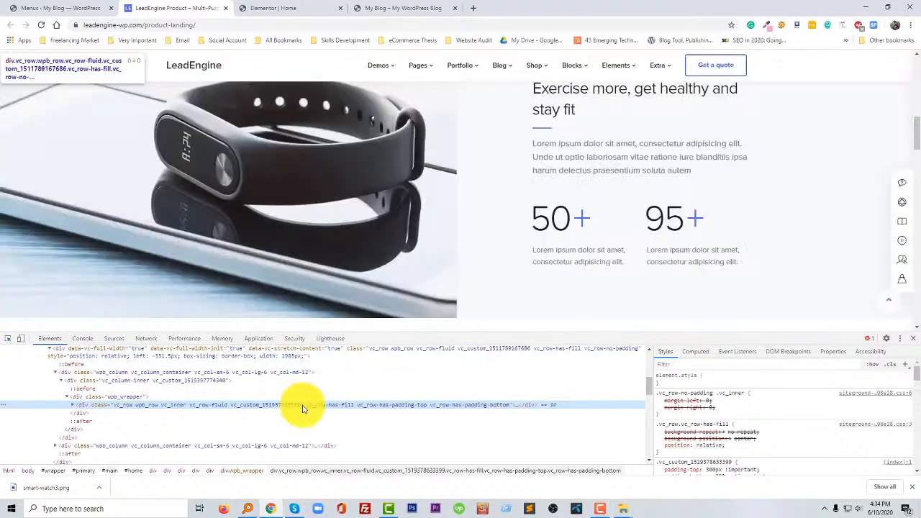
left_click(83, 388)
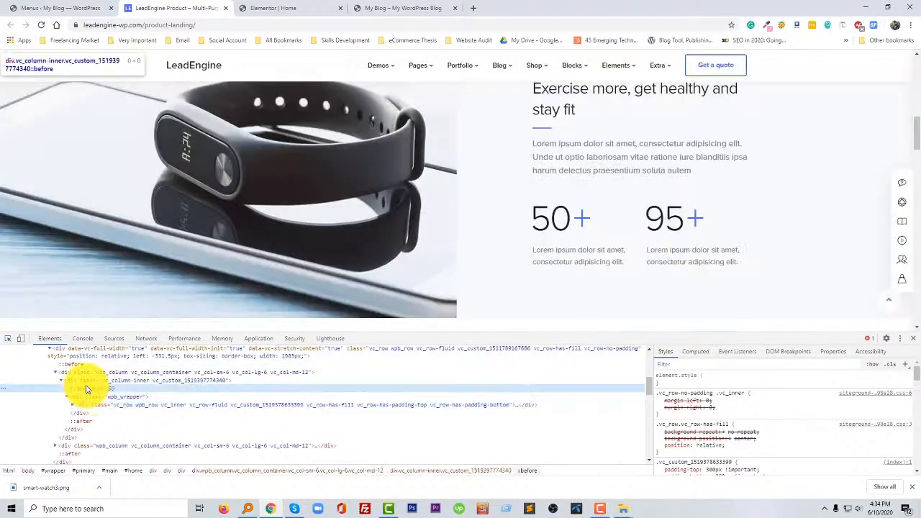
left_click(904, 344)
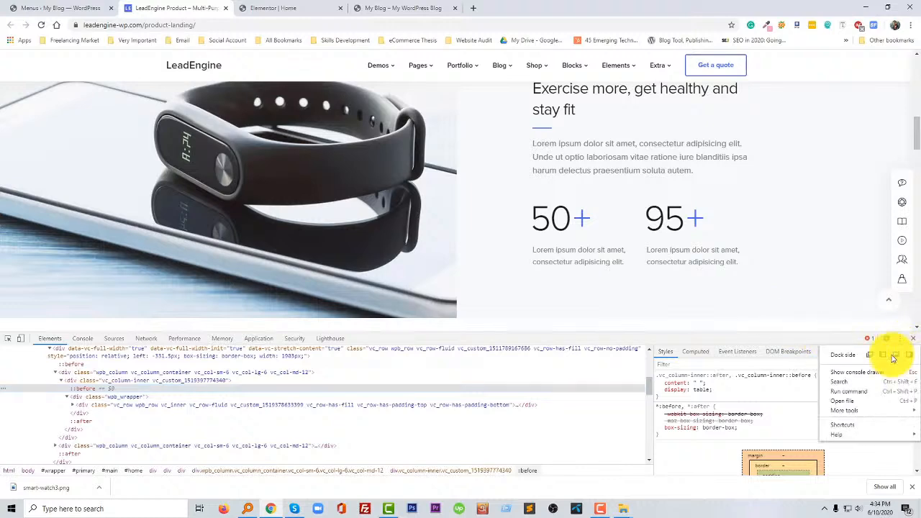
left_click(907, 355)
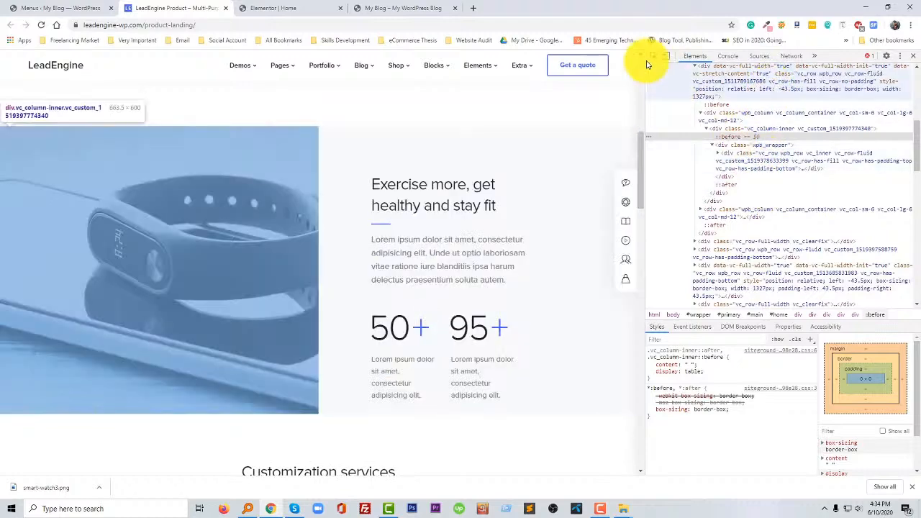
- Open the wristband background image from the inner row's CSS styles and save it to the Desktop as product1.jpg
left_click(770, 171)
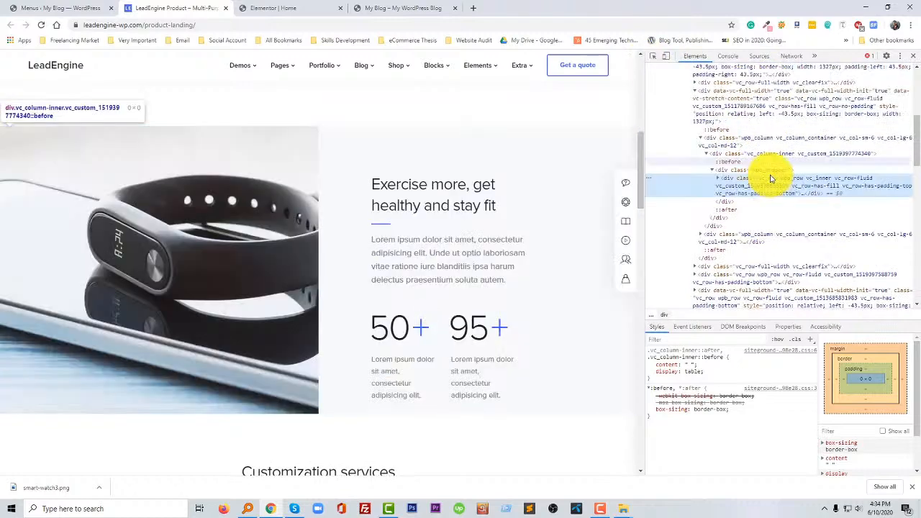
scroll(720, 425, "down", 1)
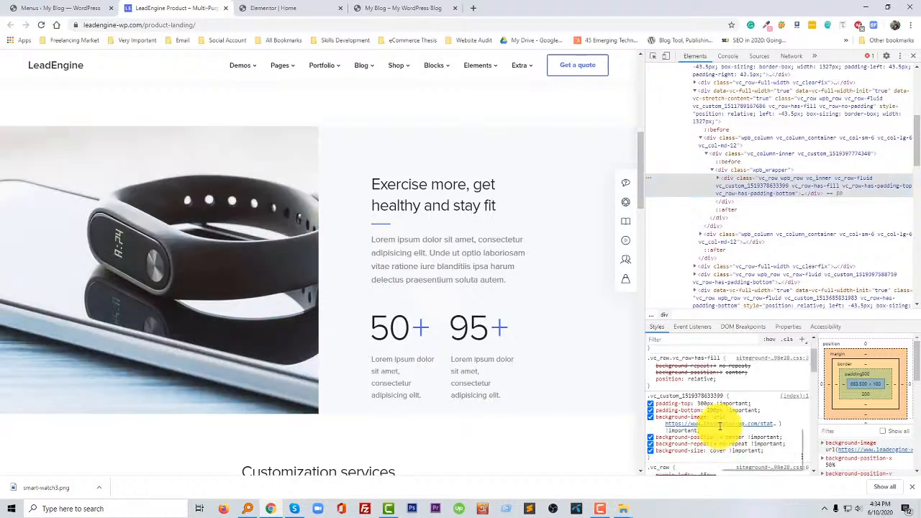
left_click(744, 460)
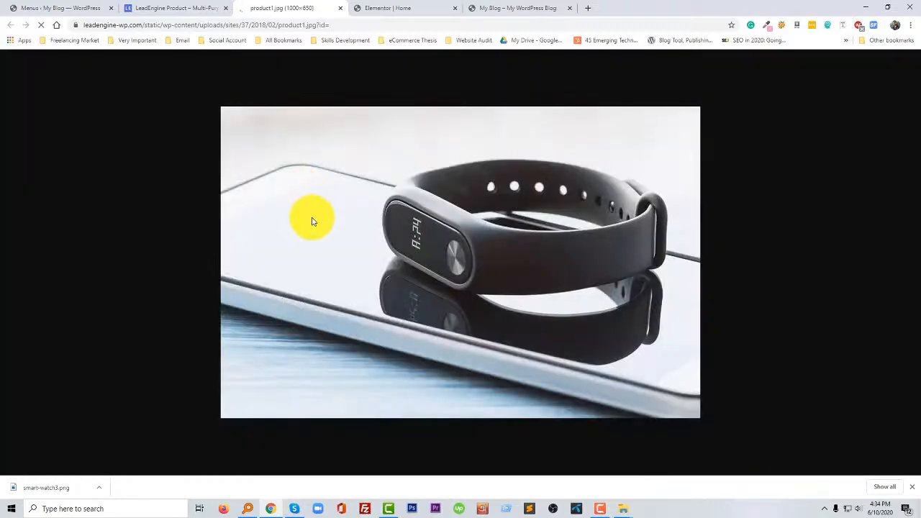
right_click(311, 216)
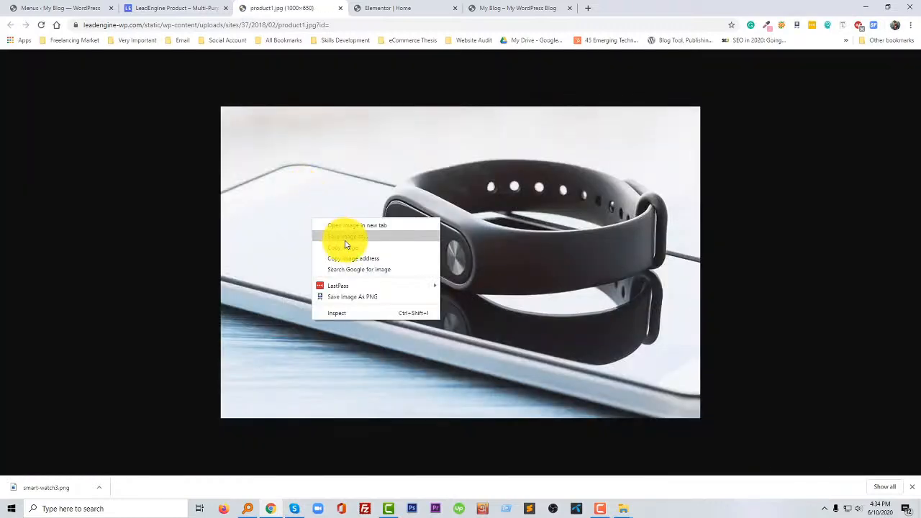
left_click(346, 240)
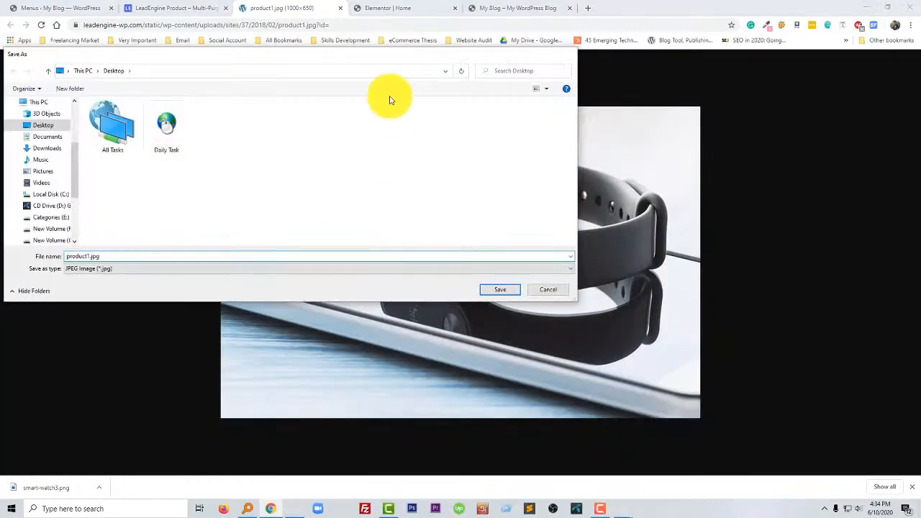
key("Return")
- Upload product1.jpg from the download to the Elementor media library and insert it into the new section's Image widget
left_click(395, 8)
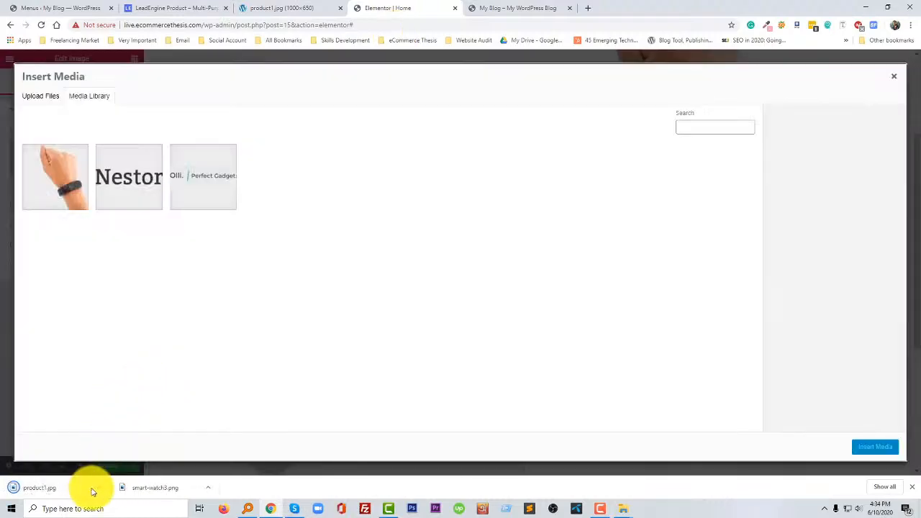
left_click(101, 488)
left_click(128, 456)
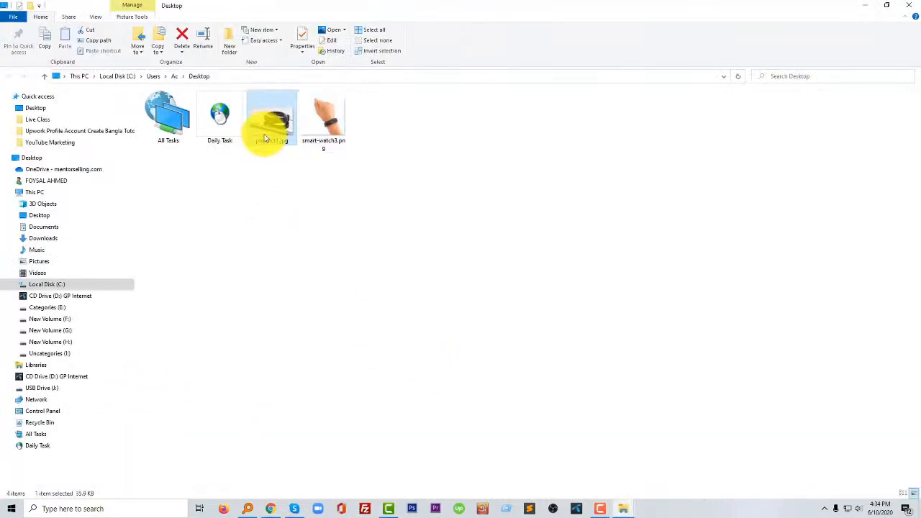
left_click_drag(263, 134, 311, 356)
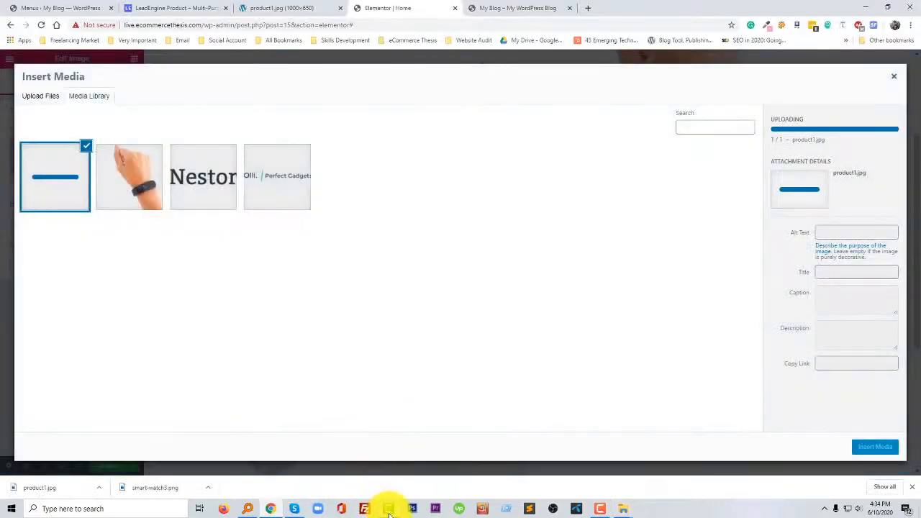
left_click(597, 512)
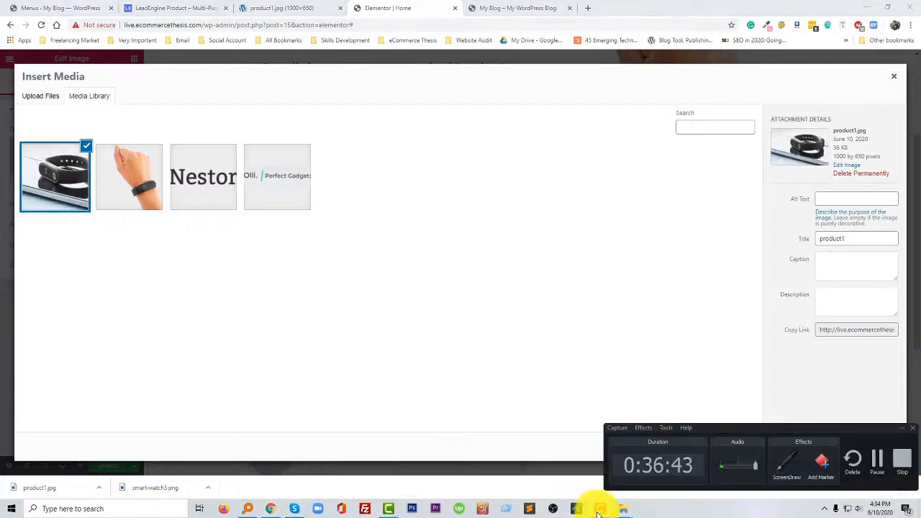
left_click(349, 376)
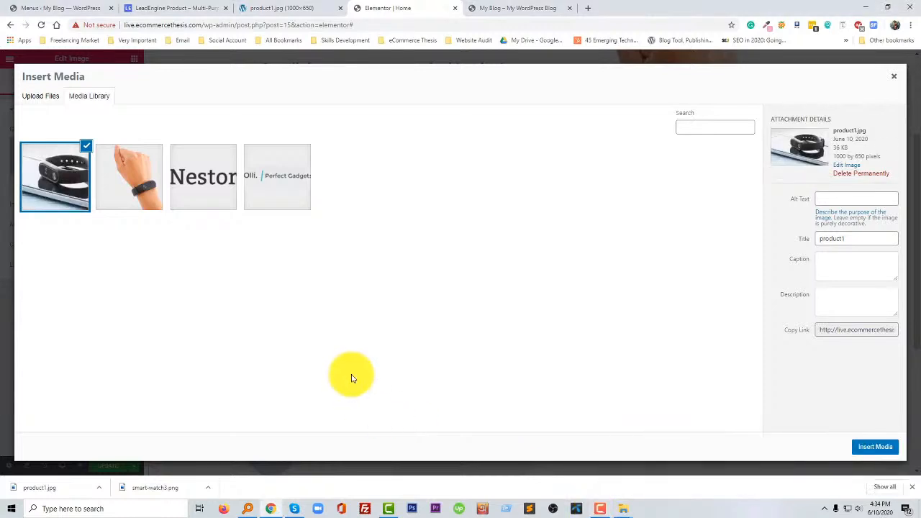
left_click(879, 448)
scroll(431, 370, "down", 3)
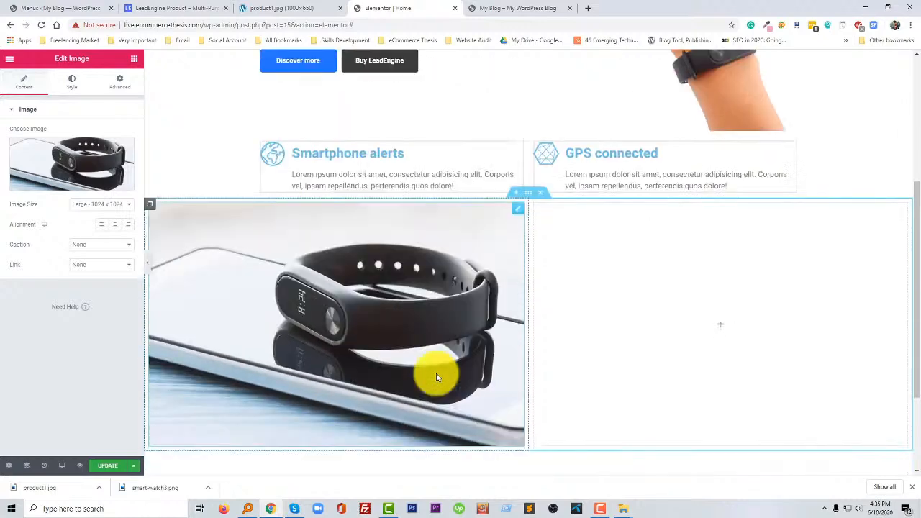
scroll(436, 367, "up", 2)
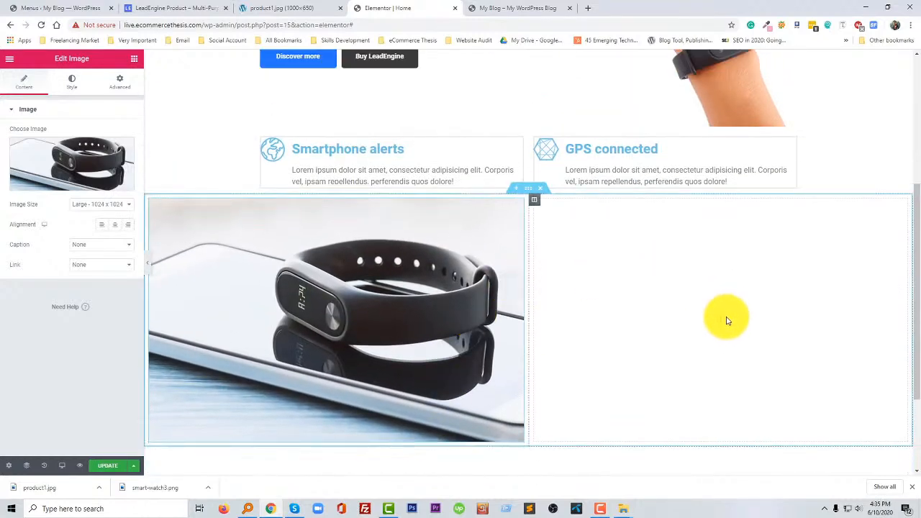
- Set the wristband image section's top and bottom padding to 50 px, with the padding sides unlinked
left_click(531, 193)
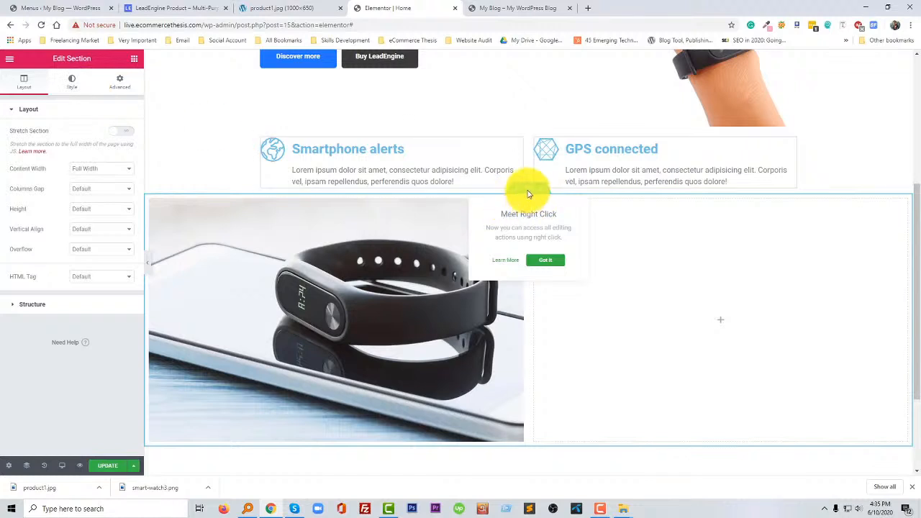
left_click(108, 85)
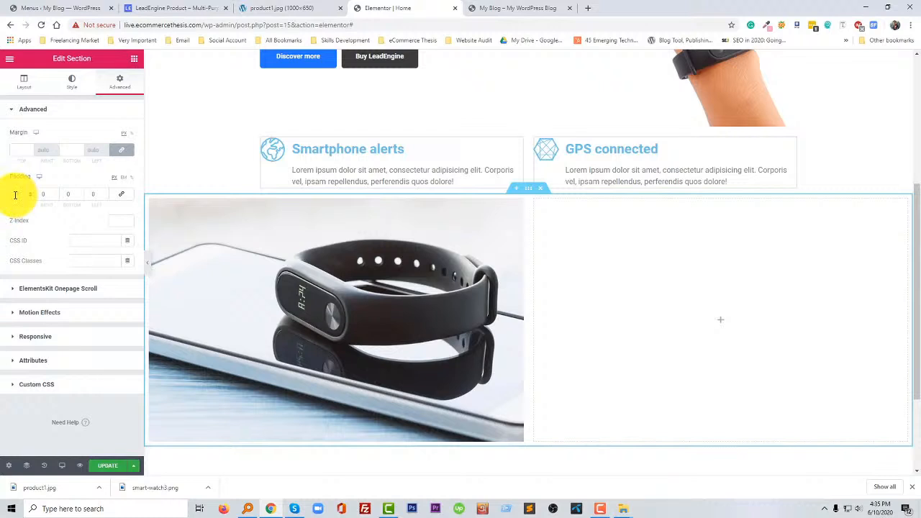
type("50")
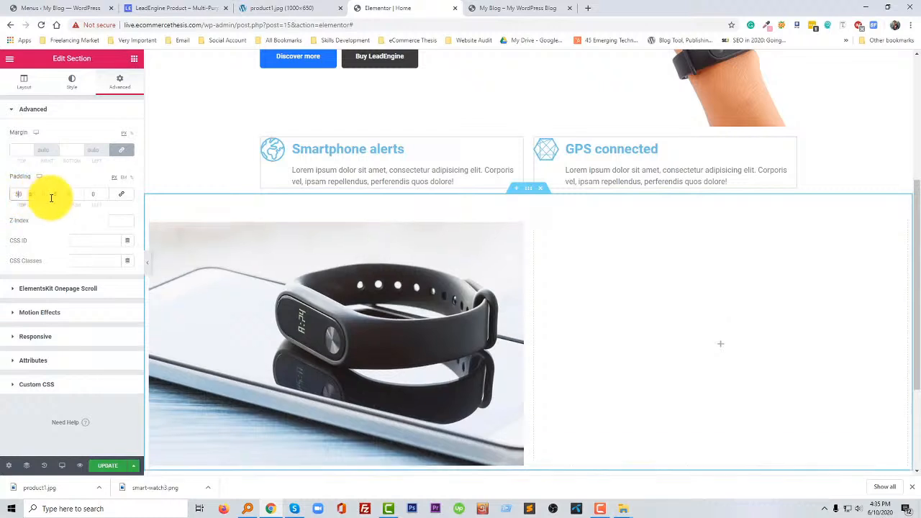
type("50")
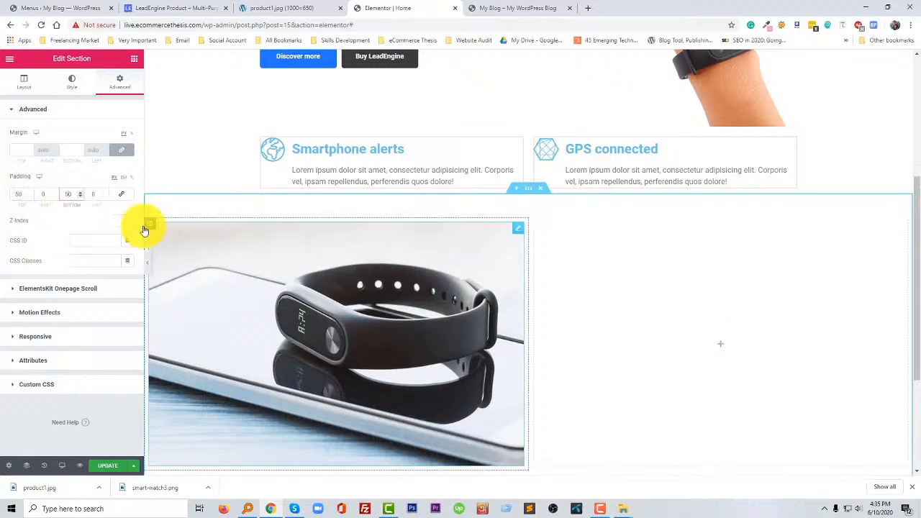
scroll(504, 267, "down", 3)
scroll(275, 271, "up", 1)
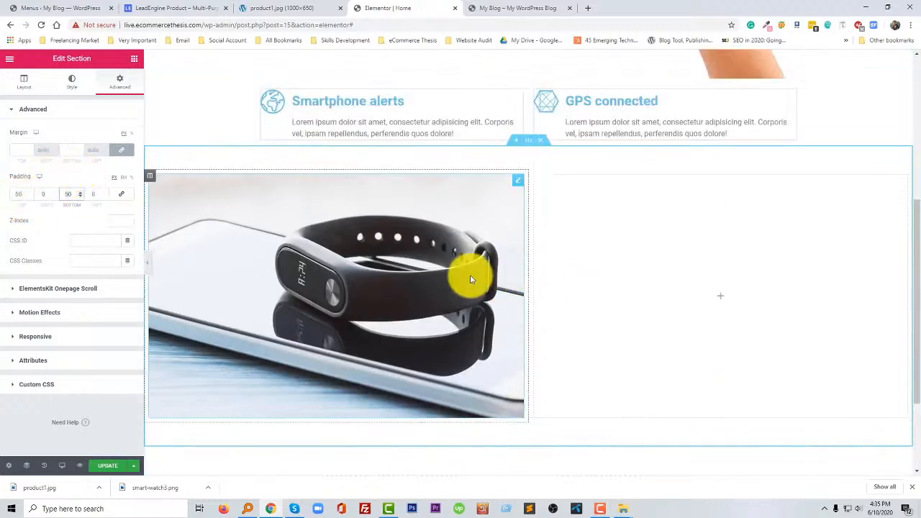
- Unlink the padding of the icon box section and set its top and bottom padding to 50 px
scroll(468, 277, "up", 1)
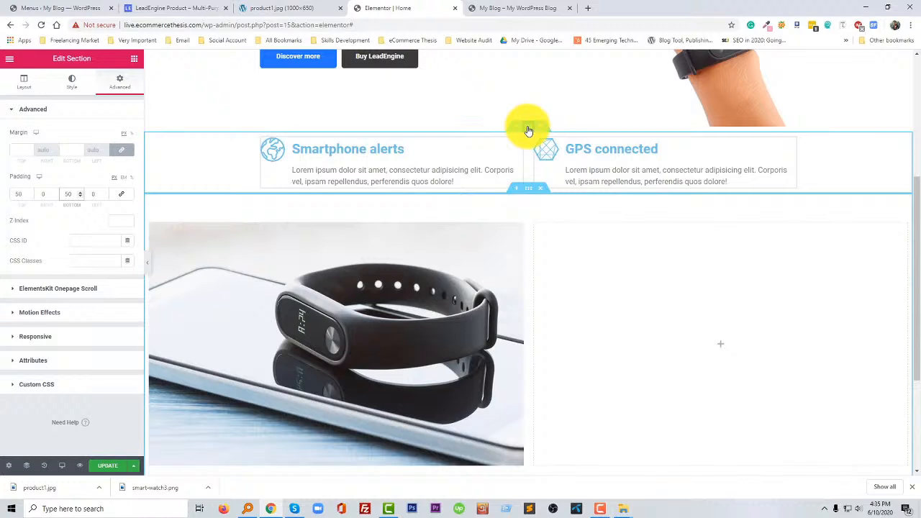
left_click(528, 131)
left_click(117, 82)
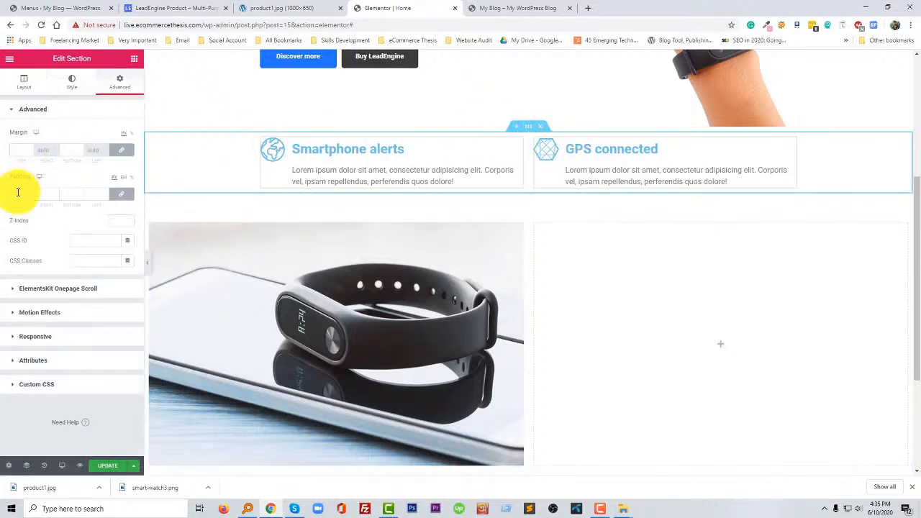
left_click(121, 193)
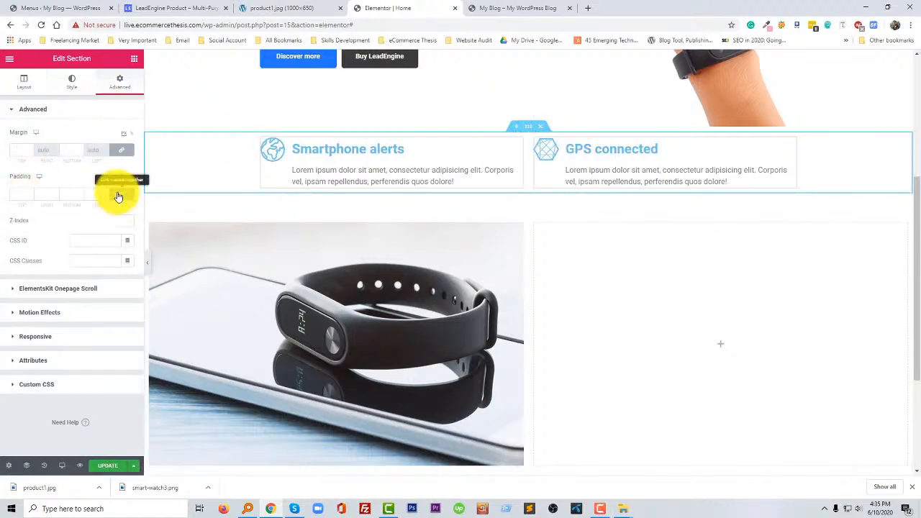
left_click(22, 193)
type("40")
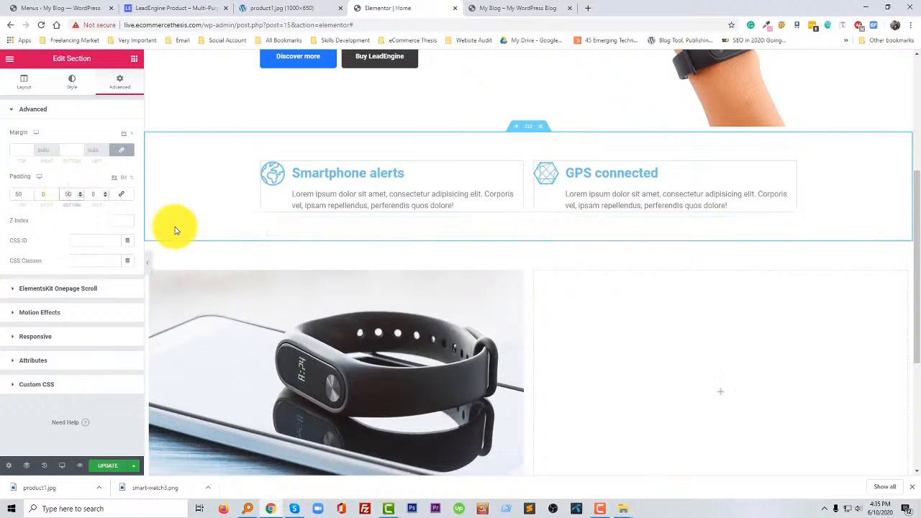
- Unlink the padding of the hero section below the header and set its top and bottom padding to 50 px
scroll(514, 284, "up", 4)
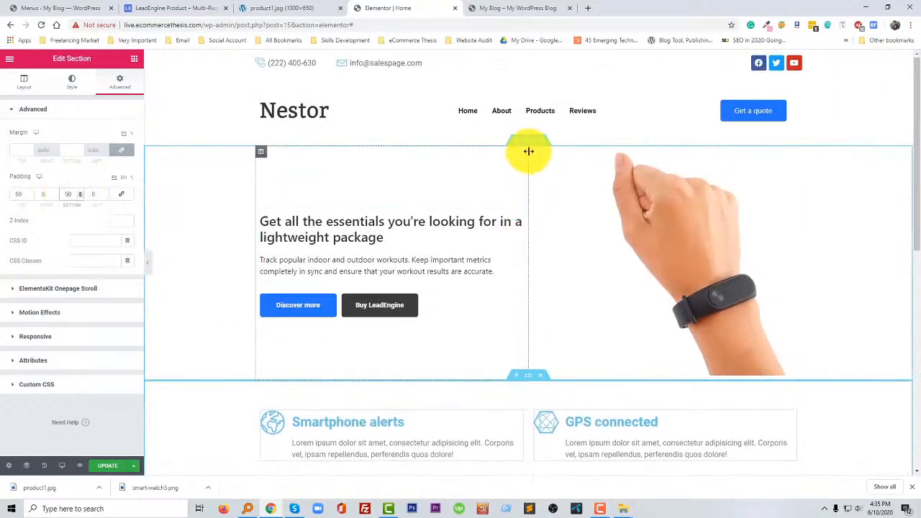
left_click(530, 144)
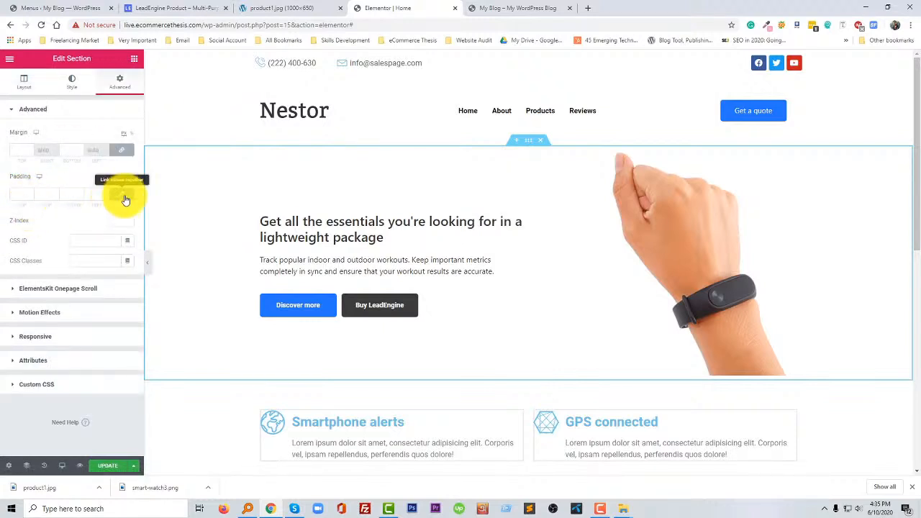
left_click(121, 194)
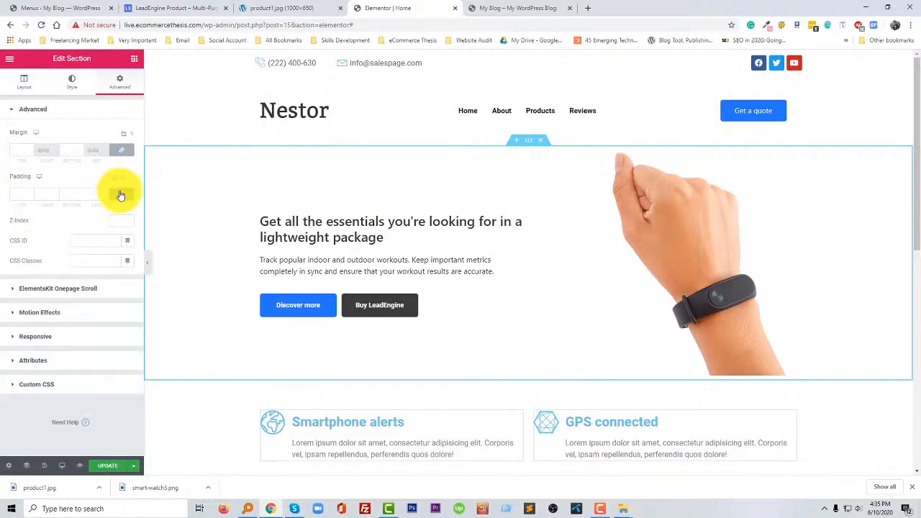
left_click(14, 197)
type("50")
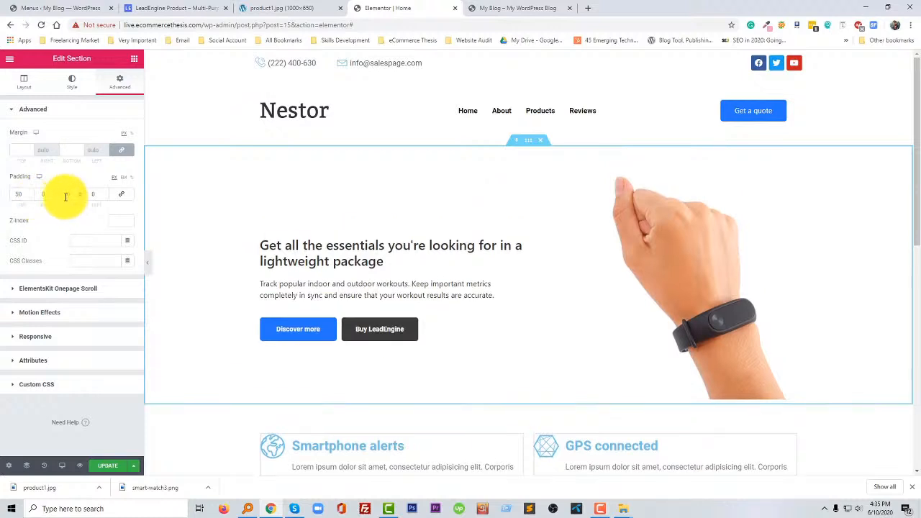
left_click(66, 197)
type("50")
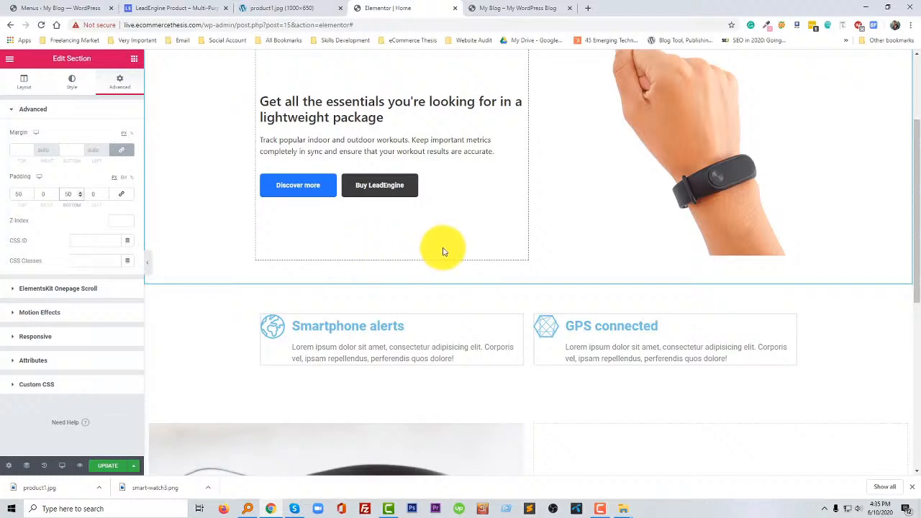
- Close the product1.jpg browser tab and the developer tools, and examine the text and counter layout beside the wristband on the LeadEngine page
scroll(333, 363, "down", 1)
scroll(330, 362, "down", 4)
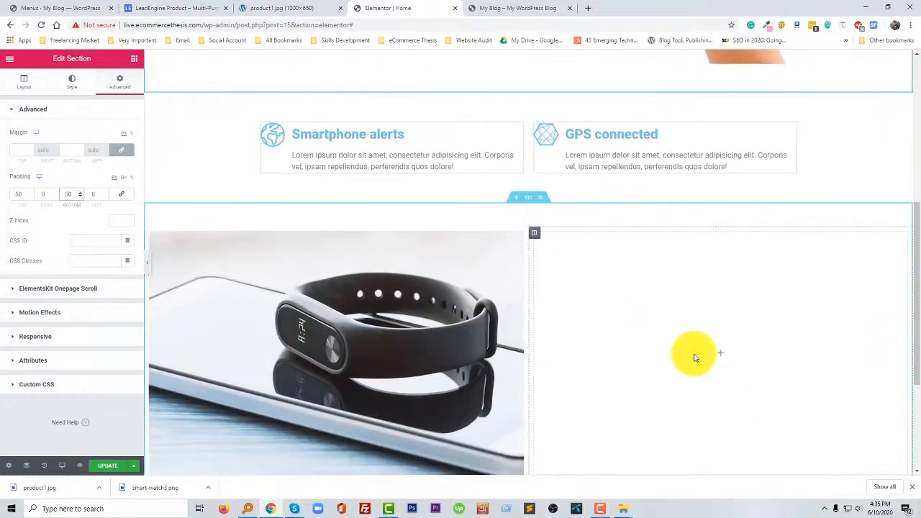
left_click(272, 6)
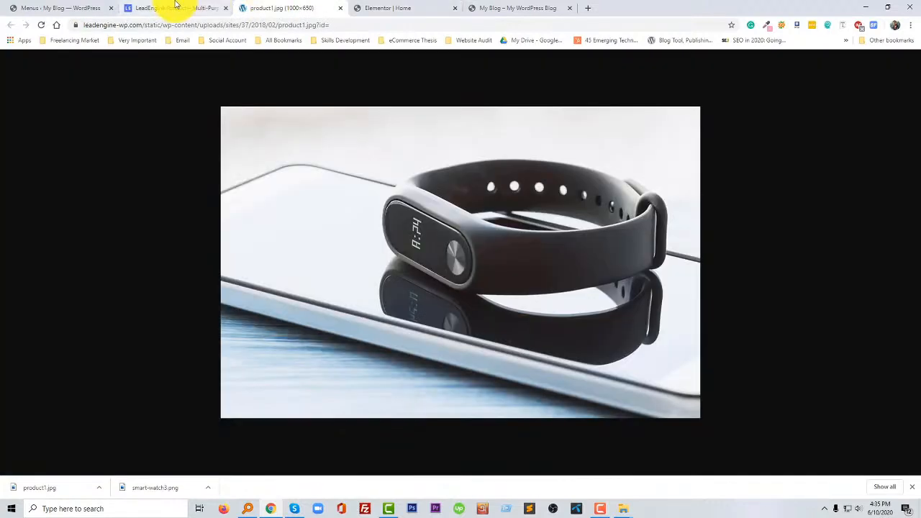
left_click(341, 9)
left_click(170, 13)
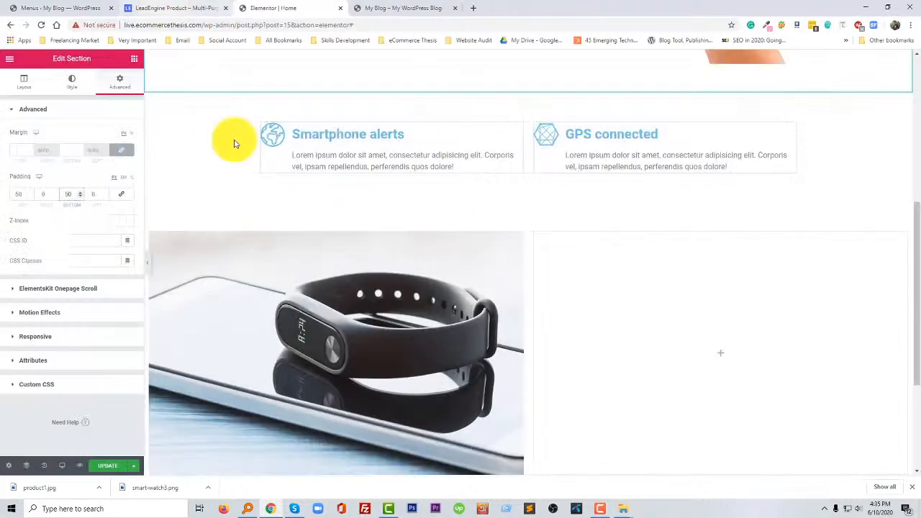
scroll(458, 343, "down", 1)
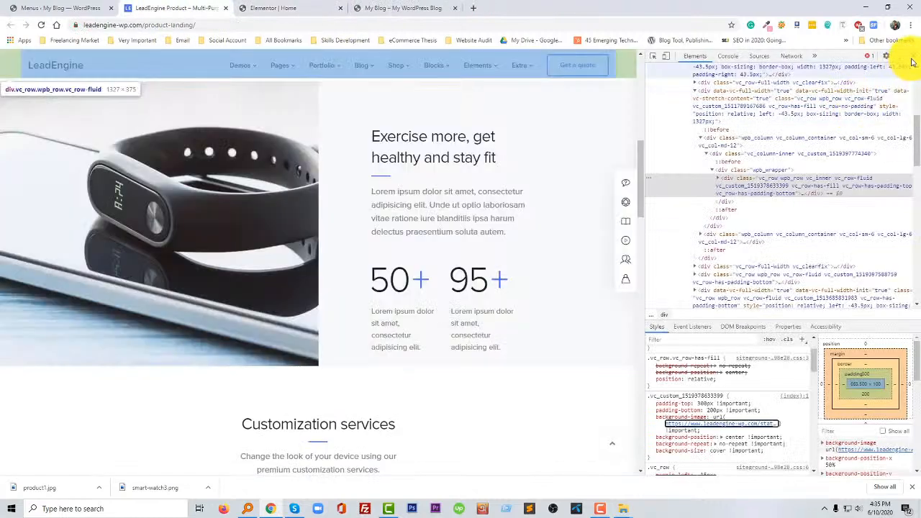
left_click(911, 57)
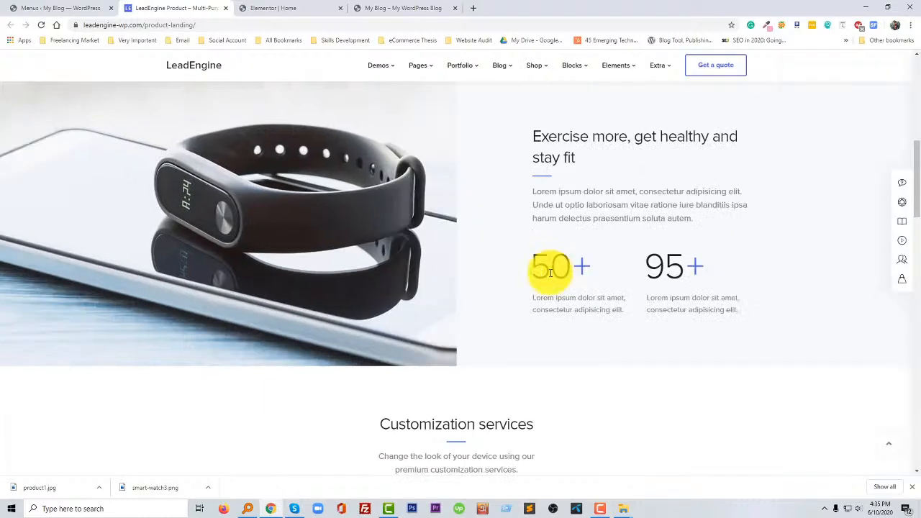
scroll(545, 273, "up", 2)
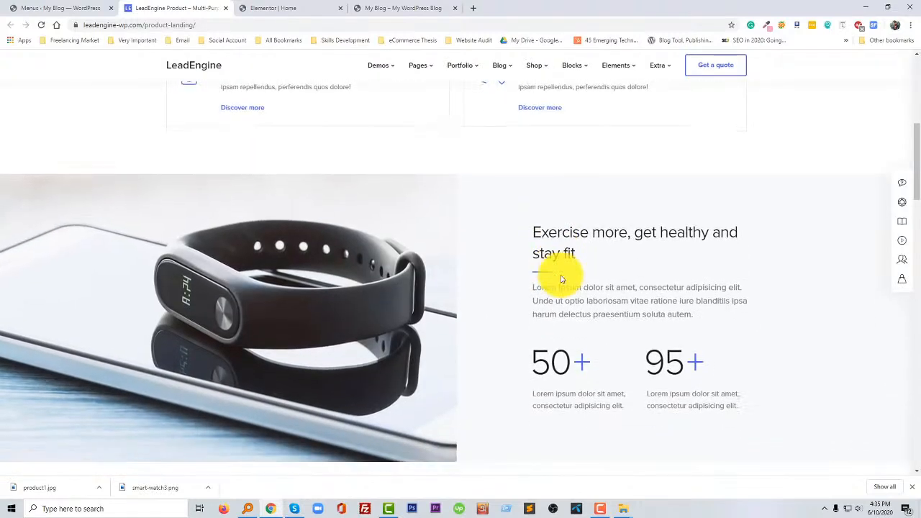
- Add an Inner Section to the empty column beside the wristband image and set its first column's width to 75%
left_click(288, 8)
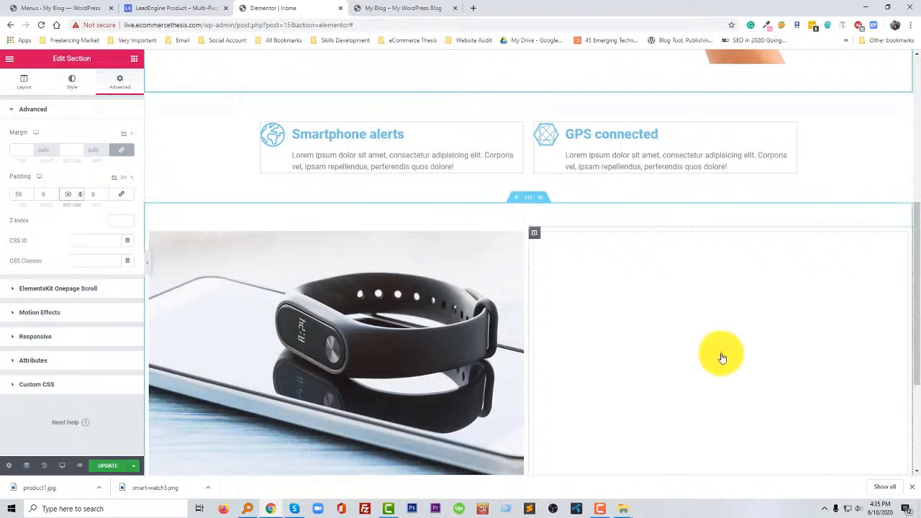
left_click(722, 357)
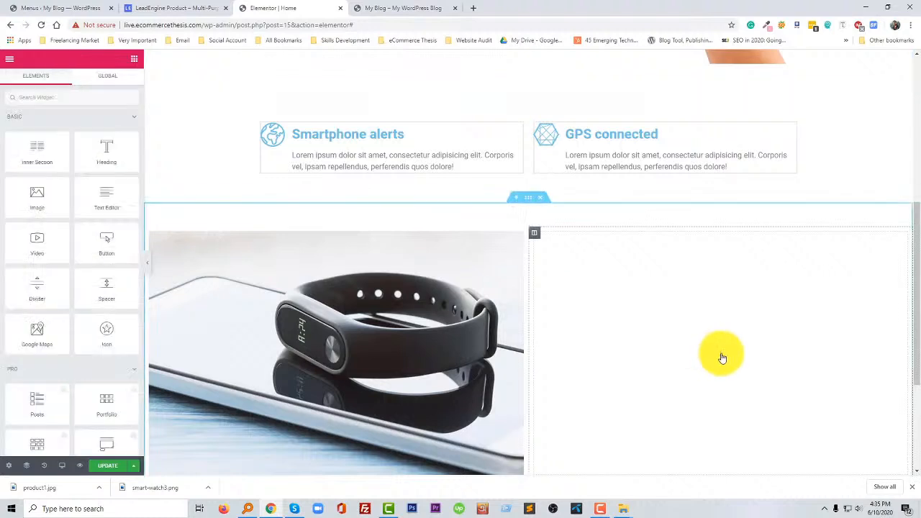
left_click_drag(29, 156, 573, 318)
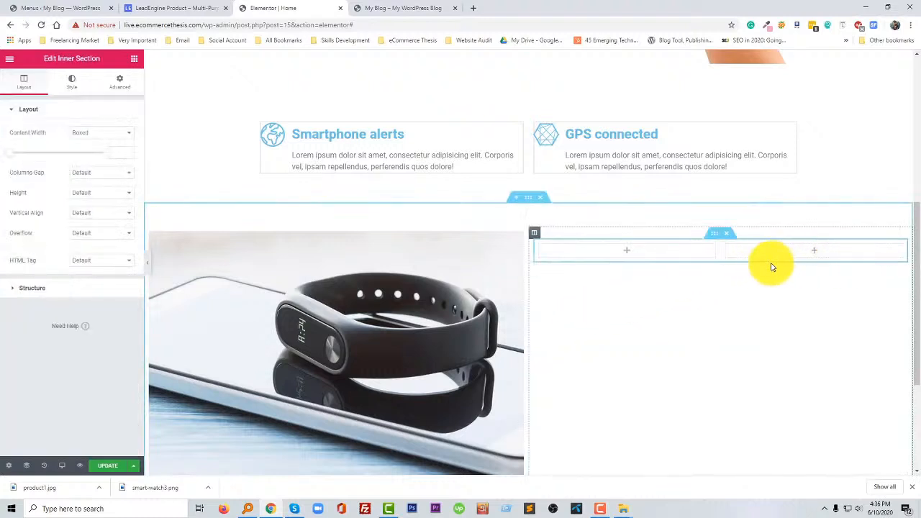
left_click_drag(720, 254, 807, 250)
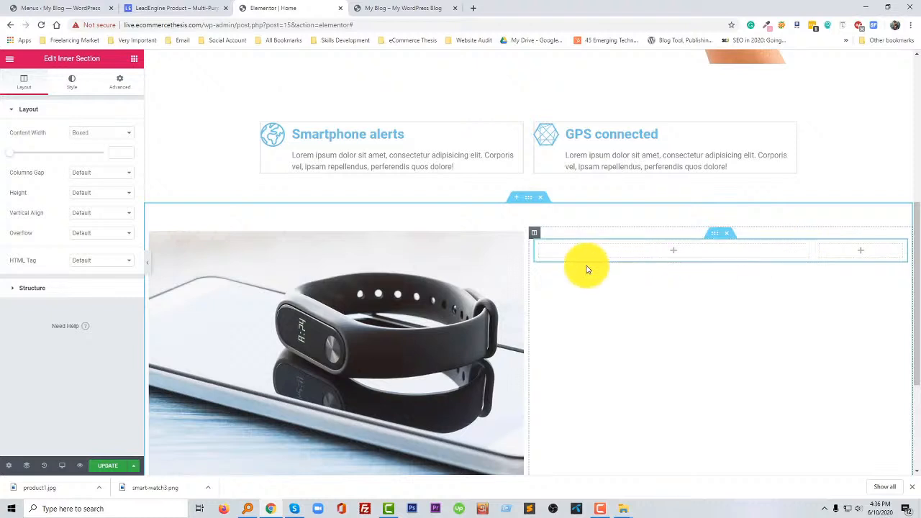
left_click(536, 250)
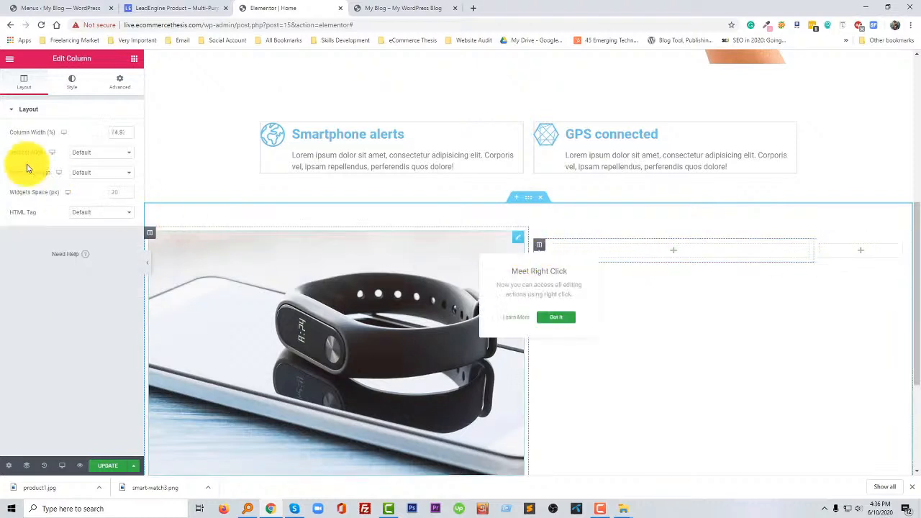
double_click(115, 133)
type("75")
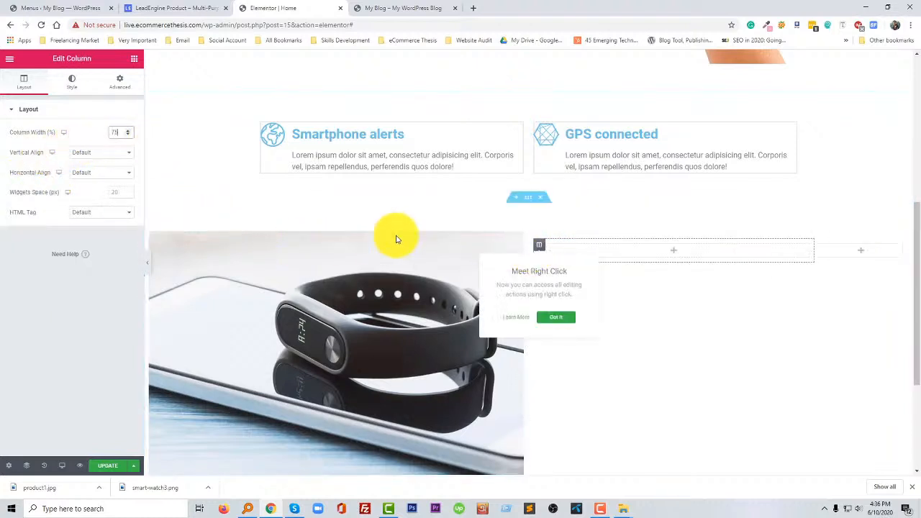
- Copy the heading "Exercise more, get healthy and stay fit" from the LeadEngine page and return to the Elementor editor
left_click(180, 6)
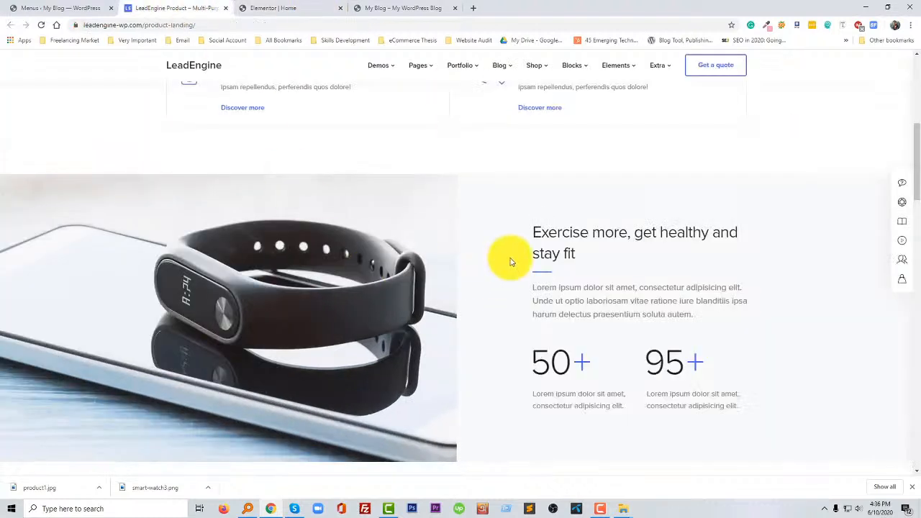
left_click_drag(533, 234, 583, 257)
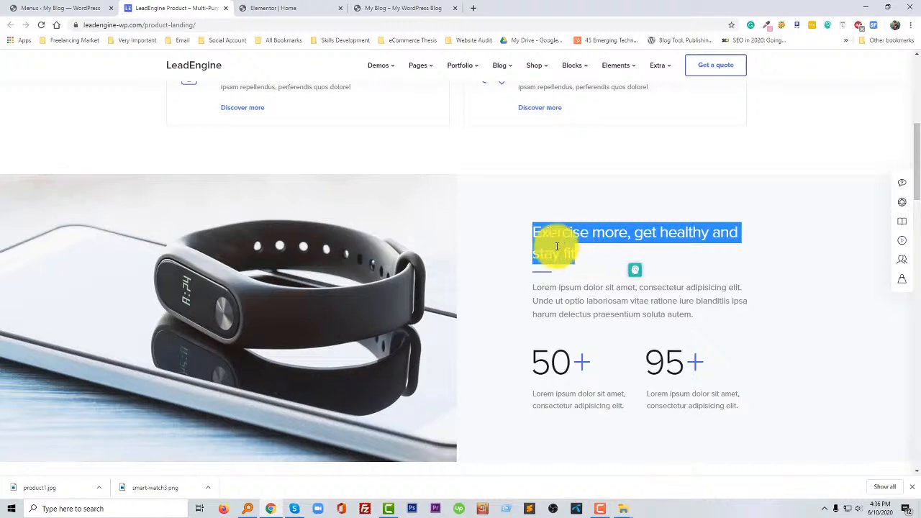
left_click(283, 7)
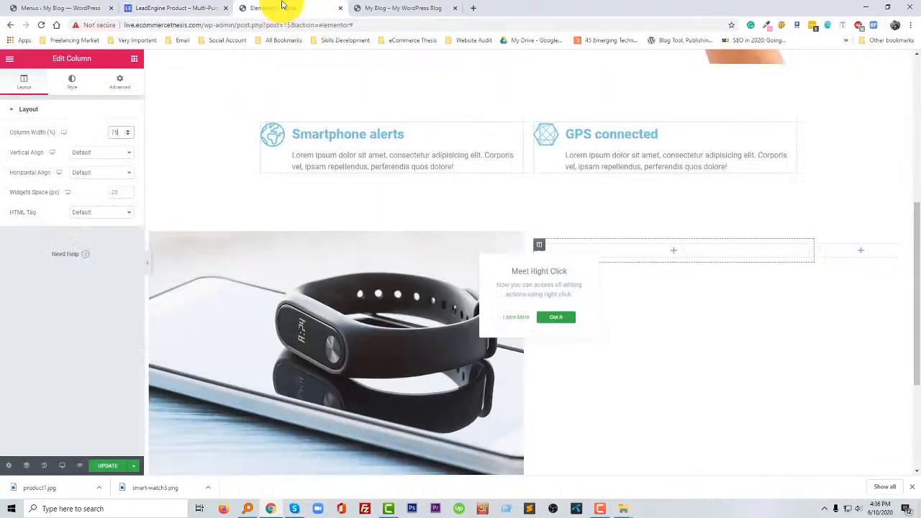
- Duplicate the hero section's heading and move the copy into the wide first column of the inner section beside the wristband image
left_click(676, 257)
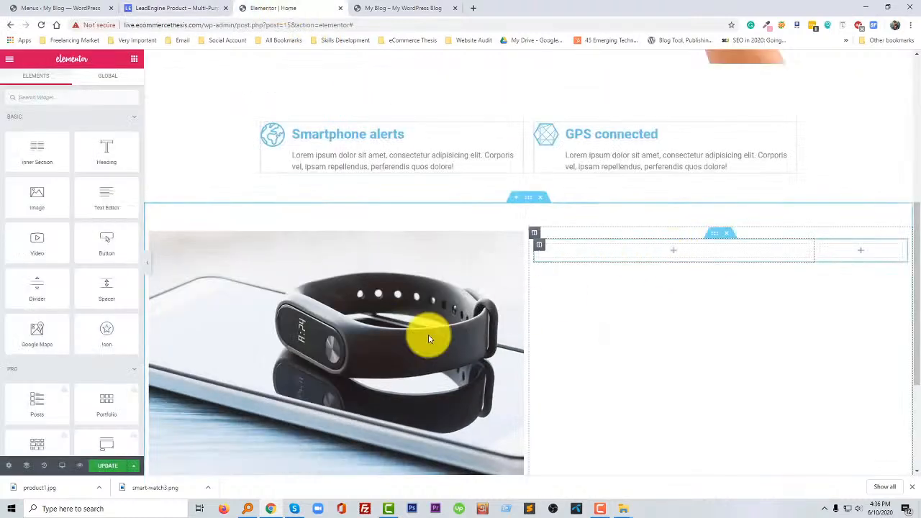
scroll(352, 352, "up", 1)
scroll(294, 223, "up", 5)
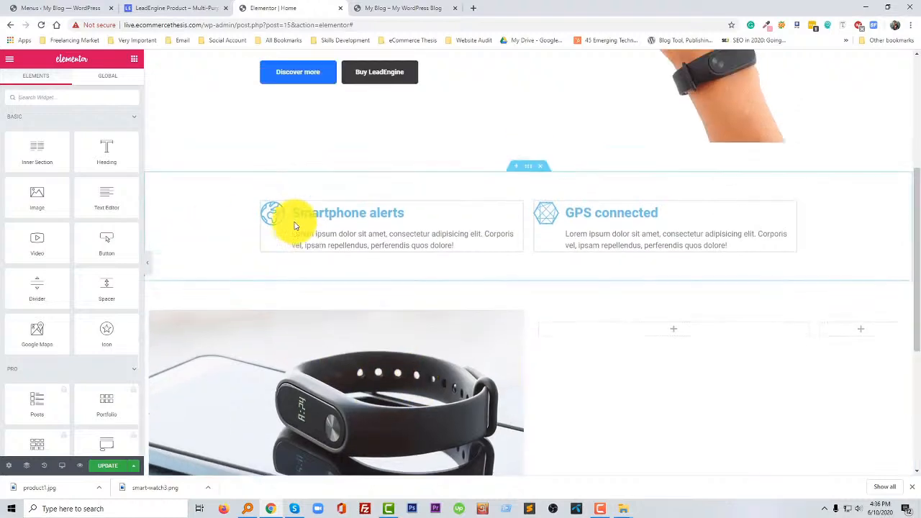
right_click(403, 268)
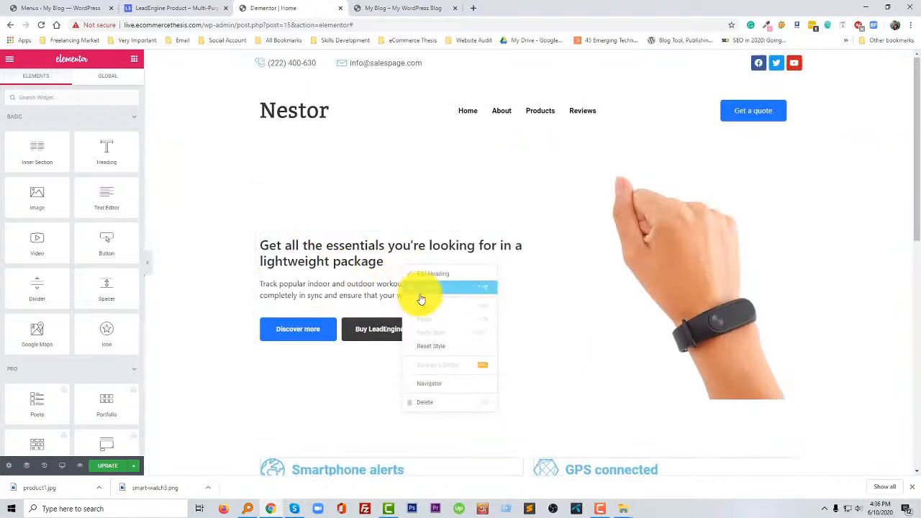
left_click(425, 292)
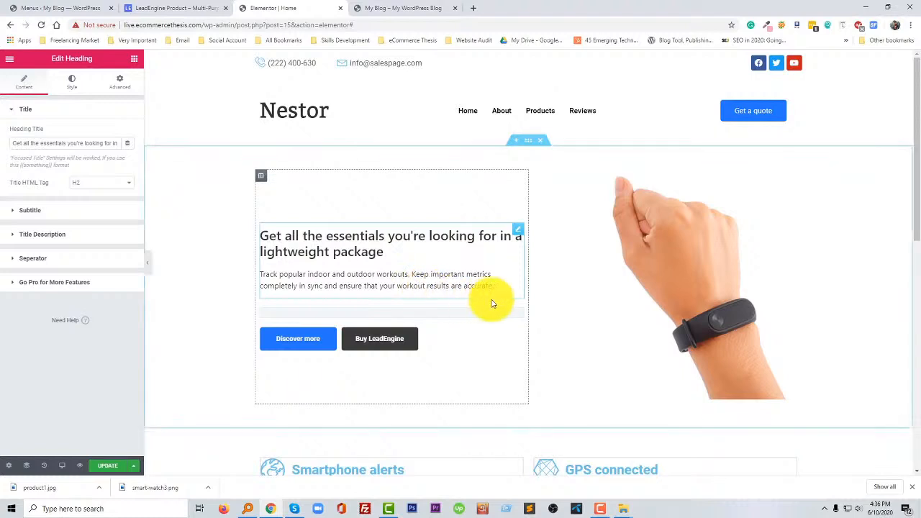
scroll(479, 292, "down", 1)
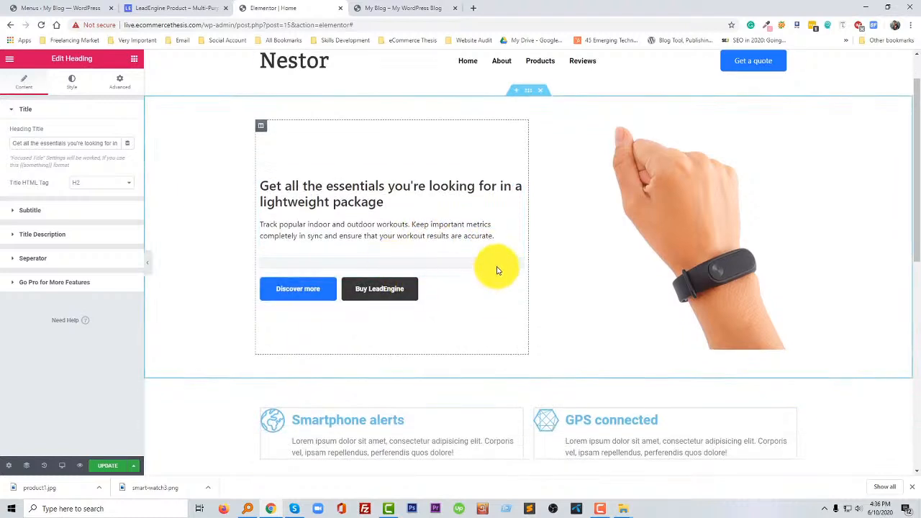
left_click_drag(516, 238, 568, 251)
scroll(571, 302, "down", 4)
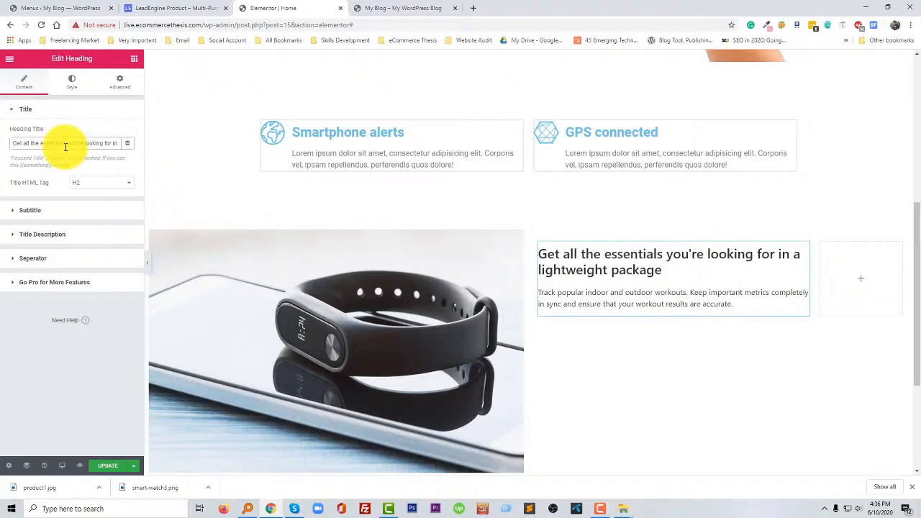
- Set the duplicated heading's title to "Exercise more, get healthy and stay fit" and replace its description with the LeadEngine page's Lorem ipsum paragraph
left_click(184, 8)
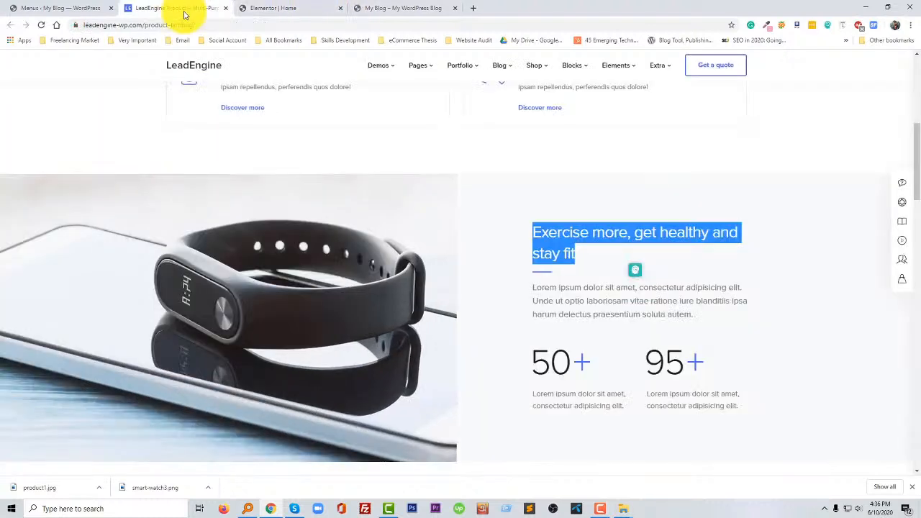
left_click(541, 285)
left_click_drag(534, 287, 698, 316)
left_click(273, 8)
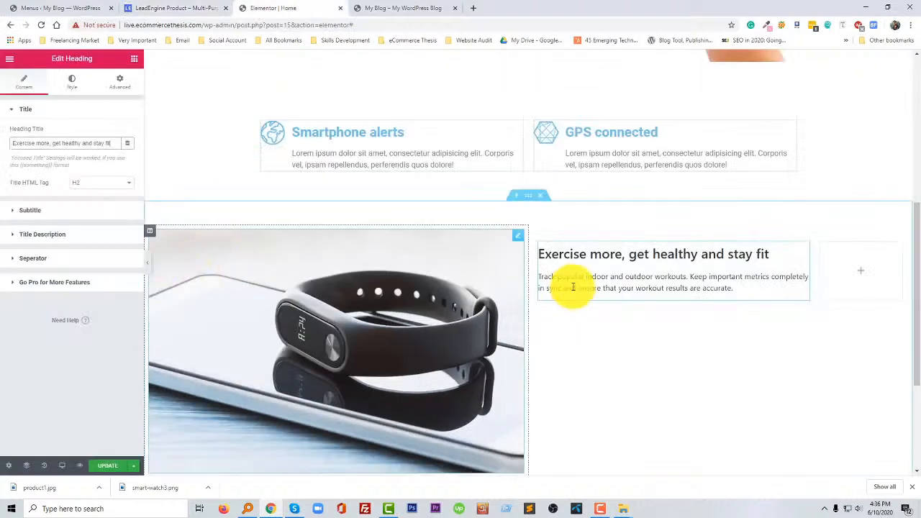
left_click(38, 237)
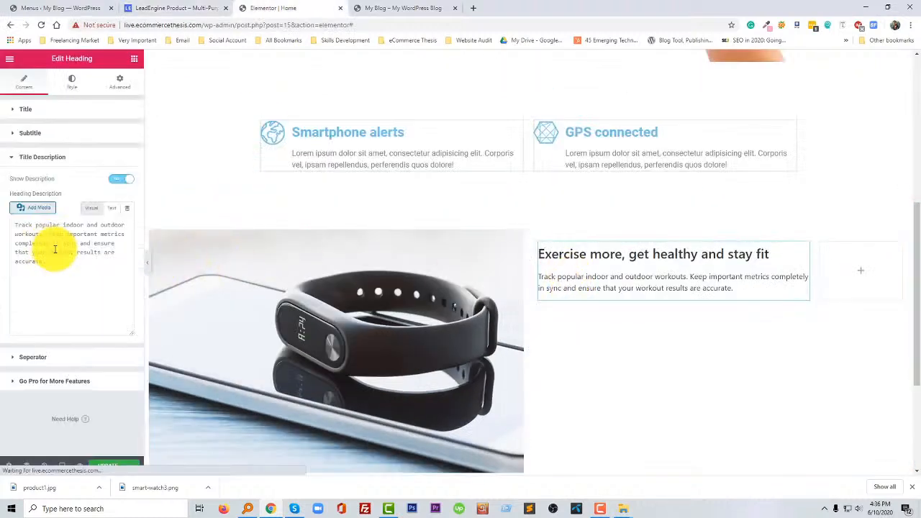
triple_click(74, 261)
type("Lorem ipsum dolor sit amet, consectetur adipisicing elit. Unde ut optio laboriosam vitae ratione iure blanditiis ipsa harum delectus praesentium soluta autem.")
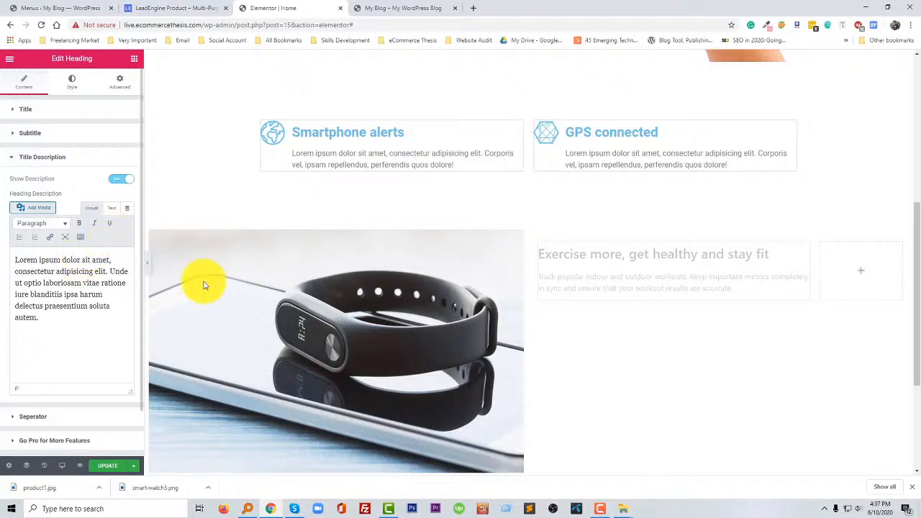
- Compare with the LeadEngine layout and set the vertical alignment of the outer column beside the wristband image to Middle
left_click(192, 7)
left_click(580, 393)
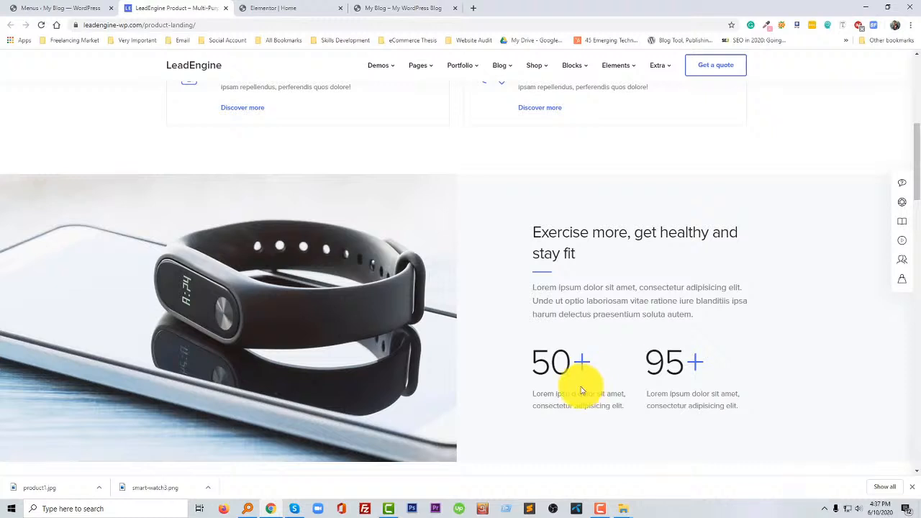
key("ctrl+Tab")
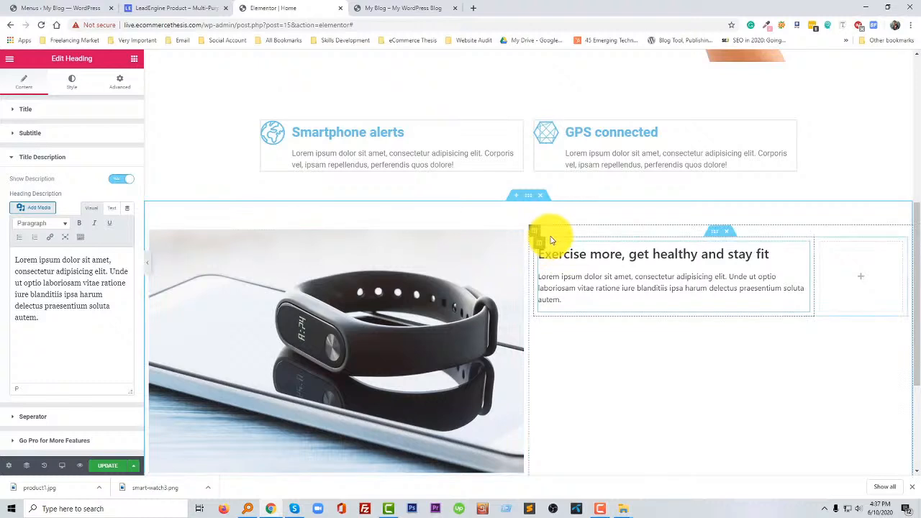
left_click(535, 232)
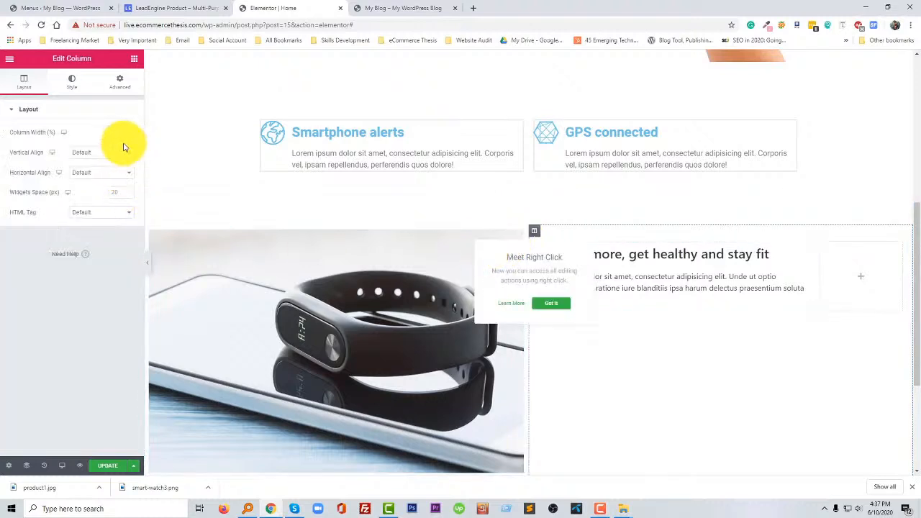
left_click(92, 153)
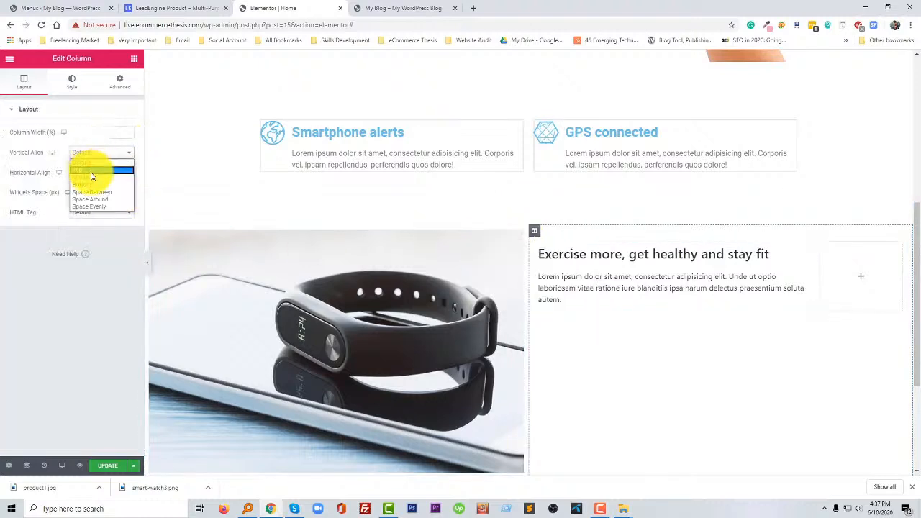
left_click(91, 178)
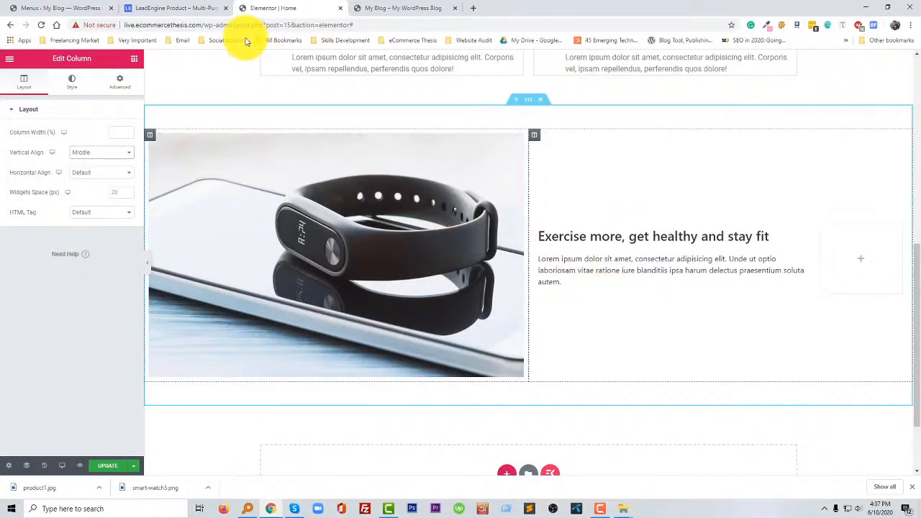
- Check the counter row on the LeadEngine page and add a second Inner Section below the heading beside the wristband image
left_click(189, 9)
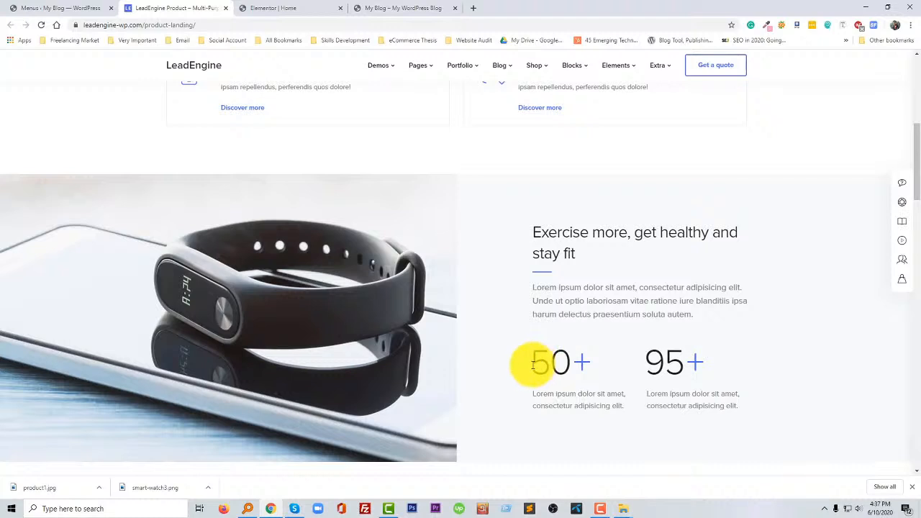
left_click_drag(532, 366, 713, 369)
left_click(717, 376)
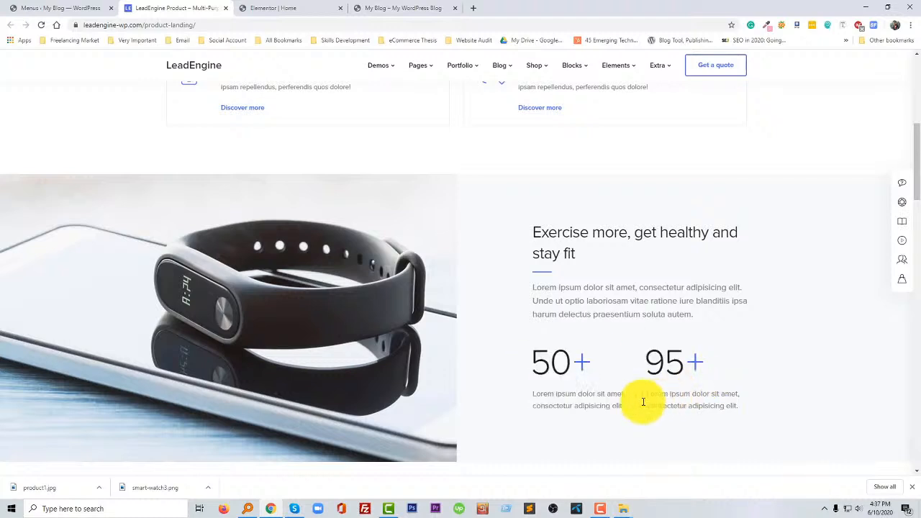
key("ctrl+Tab")
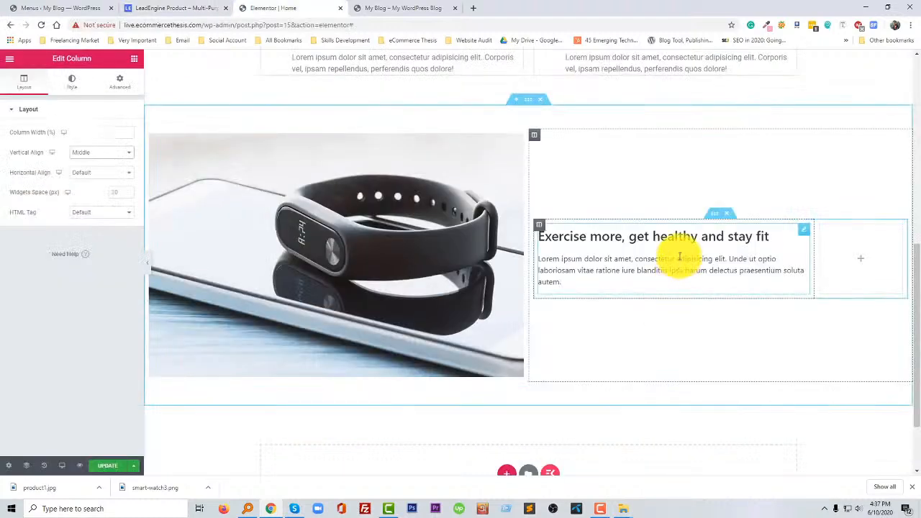
left_click(133, 59)
left_click_drag(41, 156, 74, 170)
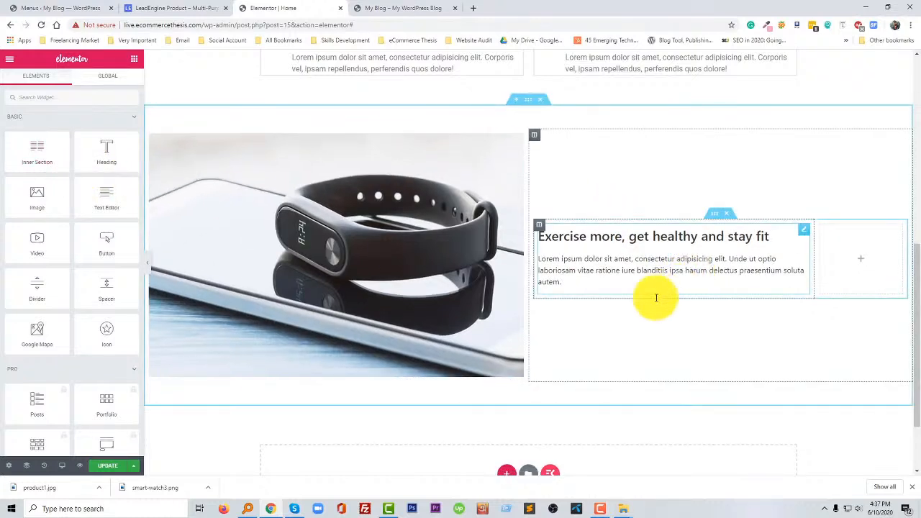
left_click(650, 291)
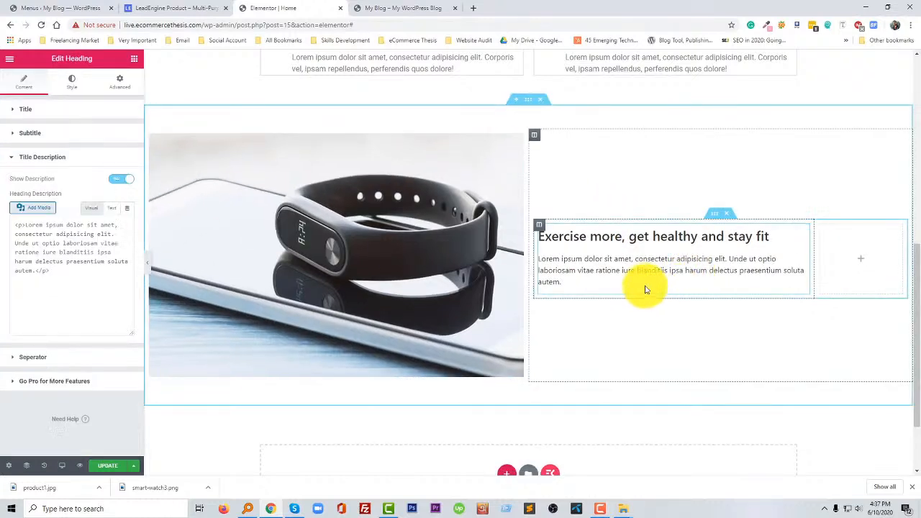
left_click(136, 59)
left_click_drag(37, 151, 626, 308)
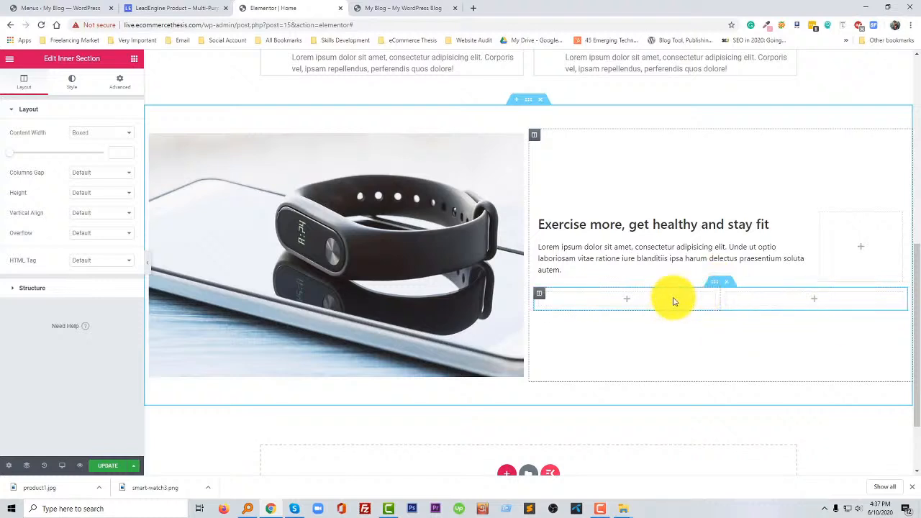
- Add a third column to the new inner section and narrow its last column by widening the middle one
right_click(538, 295)
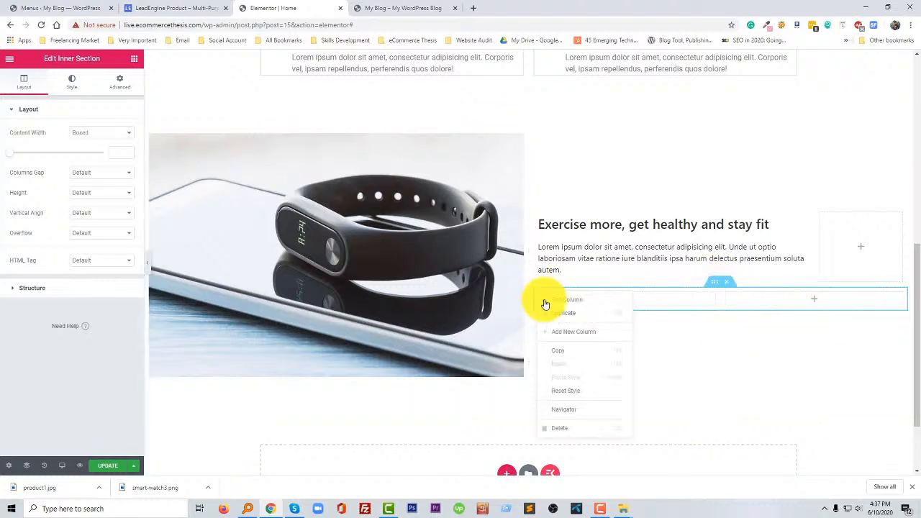
left_click(559, 330)
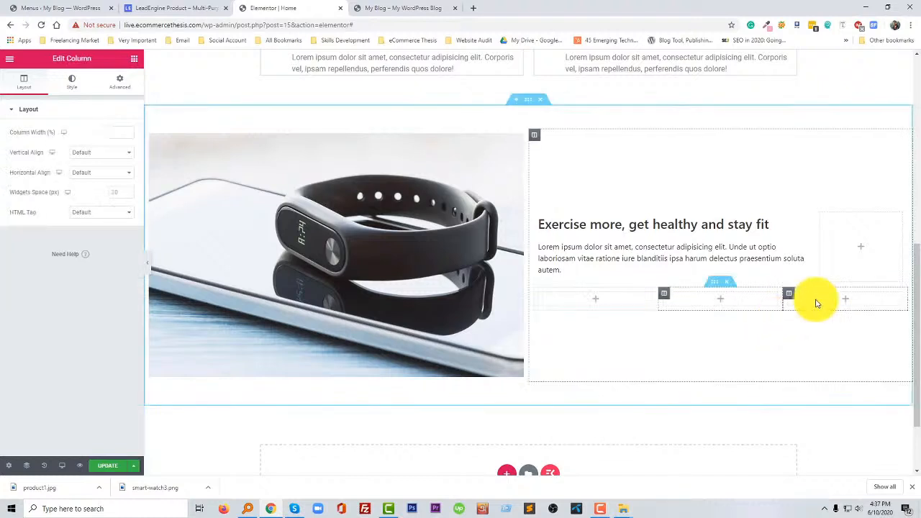
left_click_drag(783, 299, 816, 297)
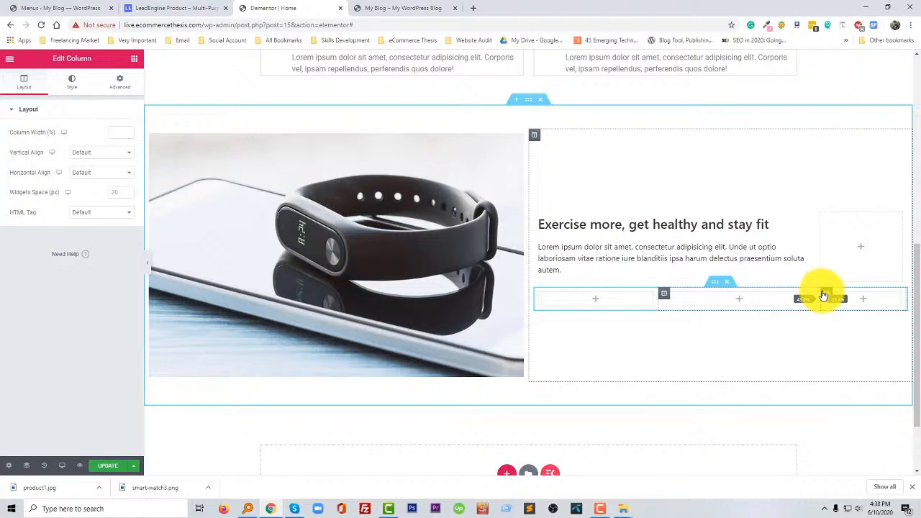
left_click_drag(825, 296, 824, 219)
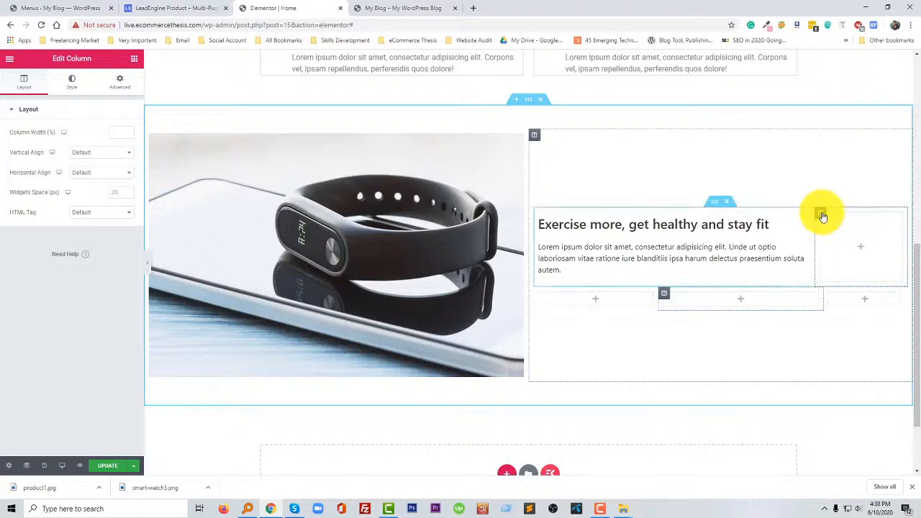
- Set the column width to 25% for the empty column beside the heading and for the last column of the lower inner section
left_click(820, 216)
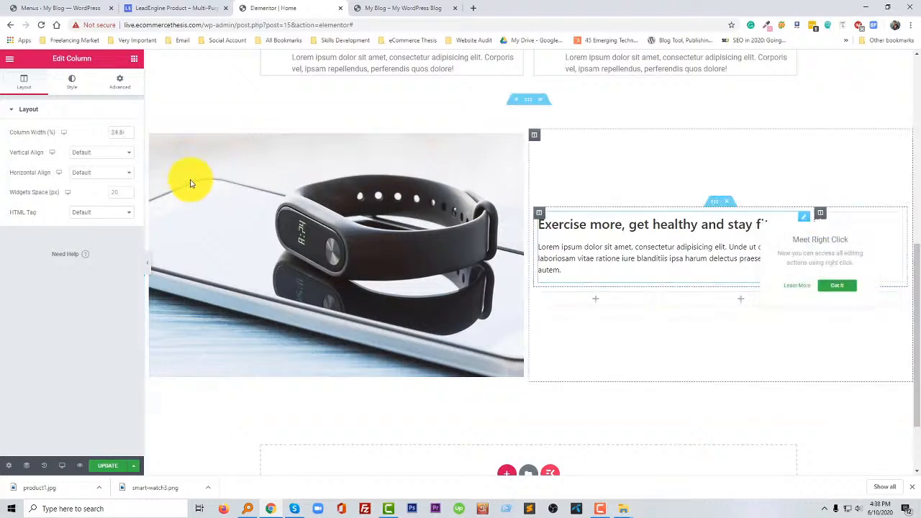
left_click(115, 134)
type("25")
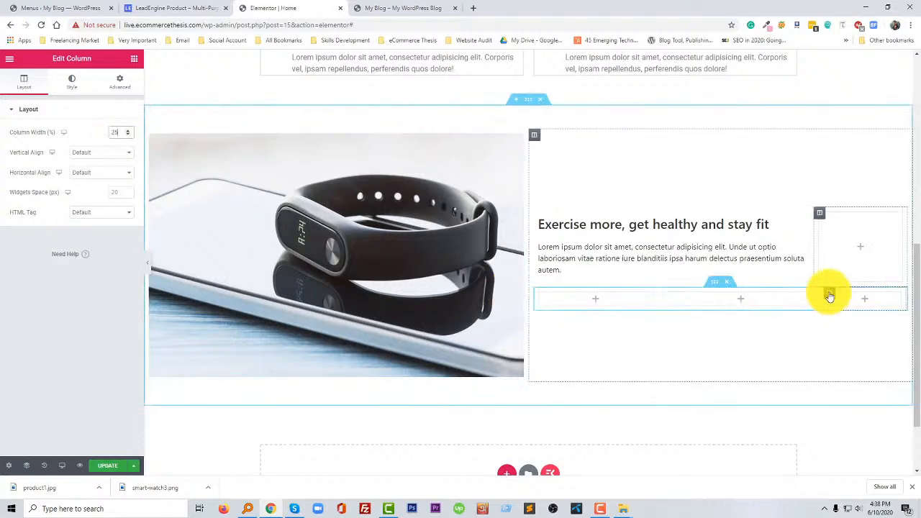
left_click(829, 295)
left_click(120, 132)
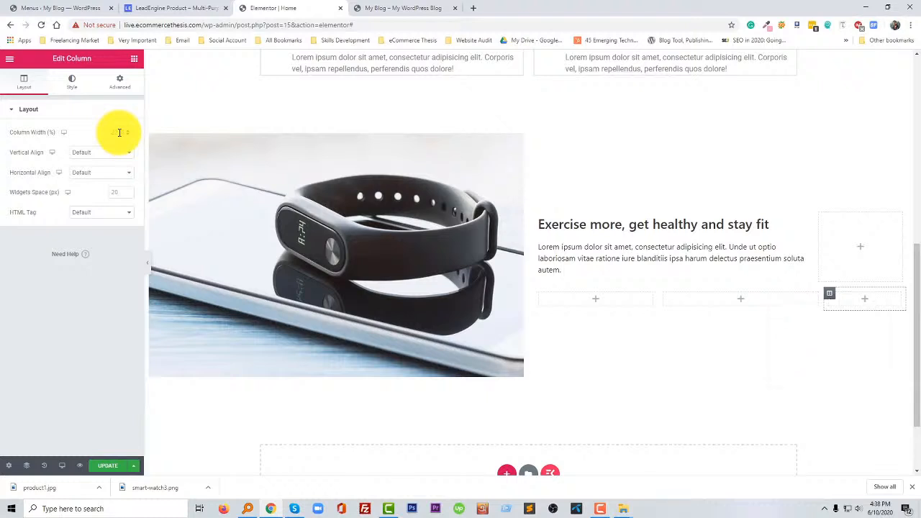
type("25")
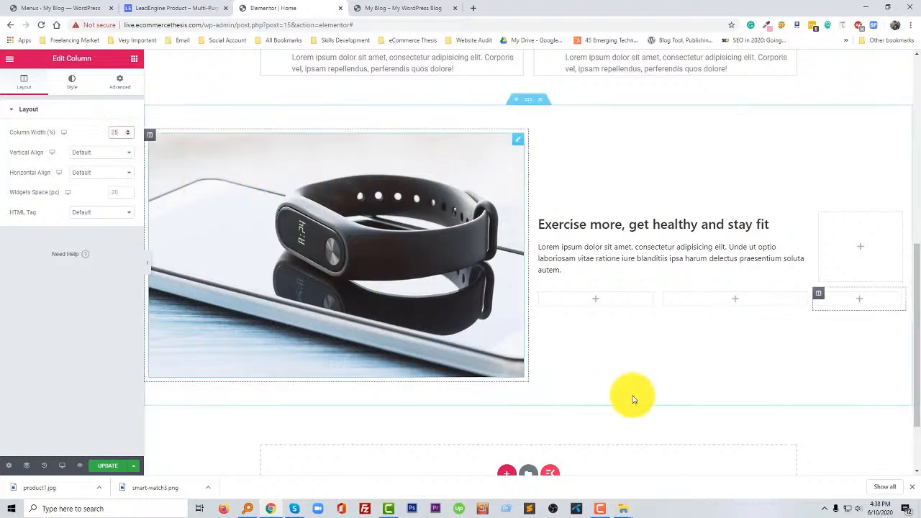
- Find the Counter widget by searching for "cou" and add it to the first column of the lower inner section
left_click(594, 301)
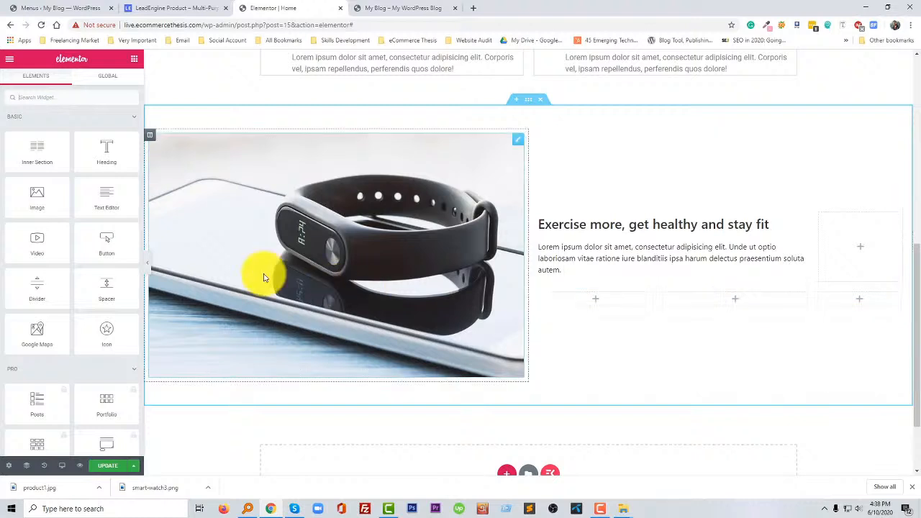
left_click(90, 97)
type("cou")
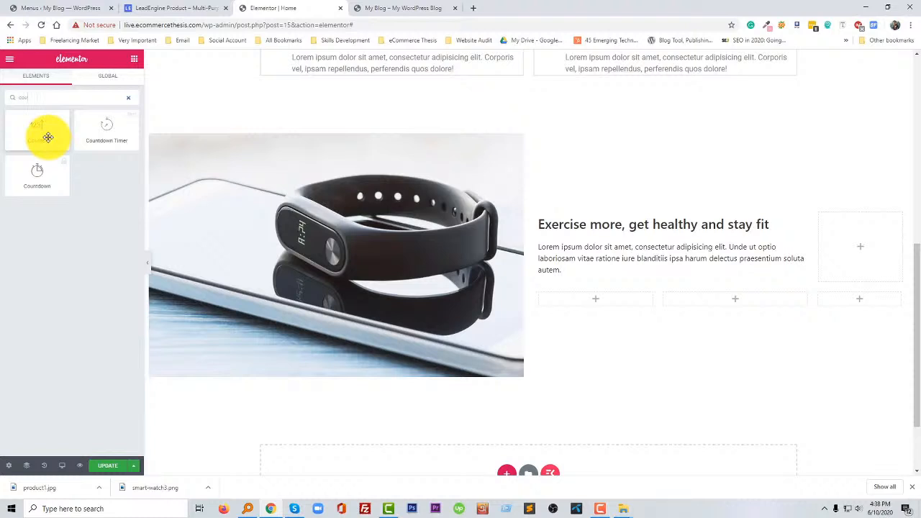
left_click_drag(47, 136, 606, 298)
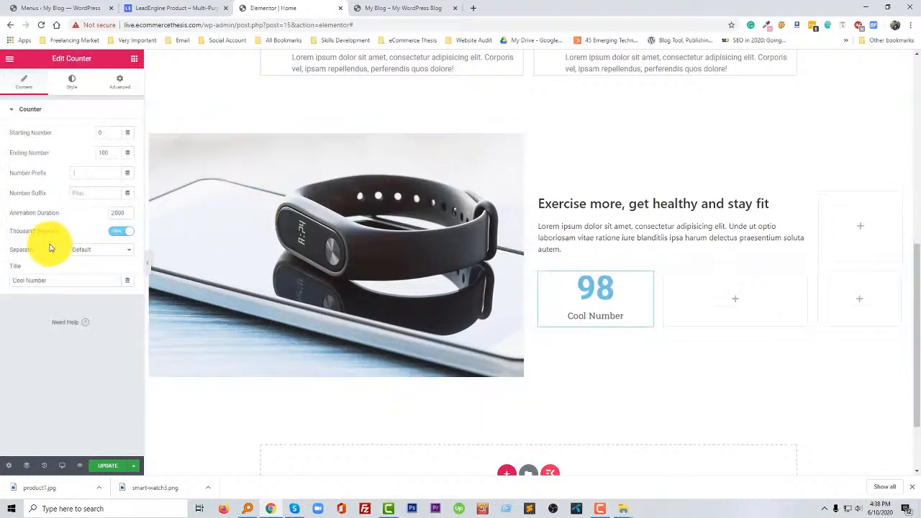
- Check the 50+ counter on the LeadEngine page, set the new counter's ending number to 50 and clear its number suffix
left_click(181, 10)
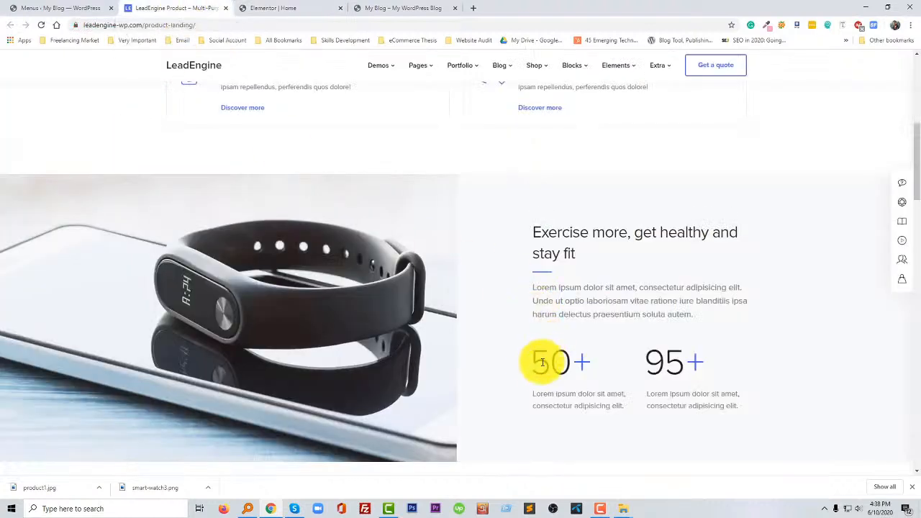
left_click_drag(542, 361, 575, 324)
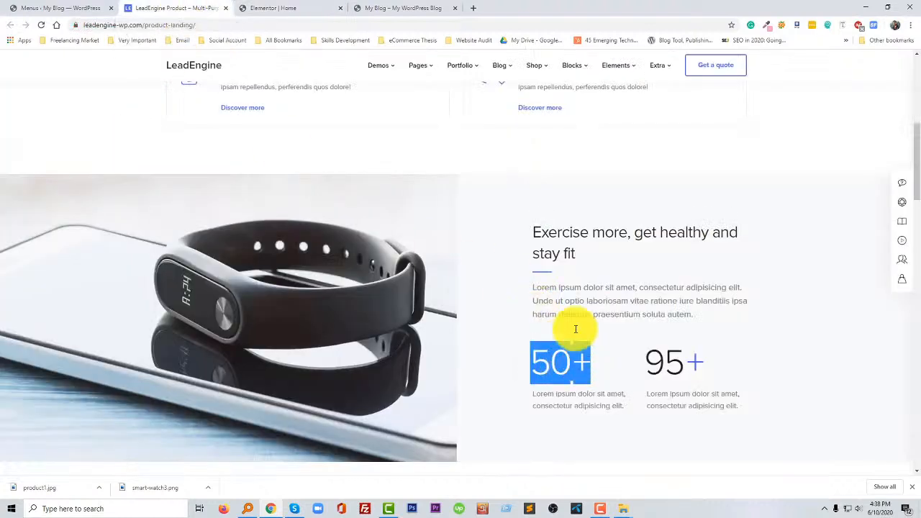
left_click(304, 10)
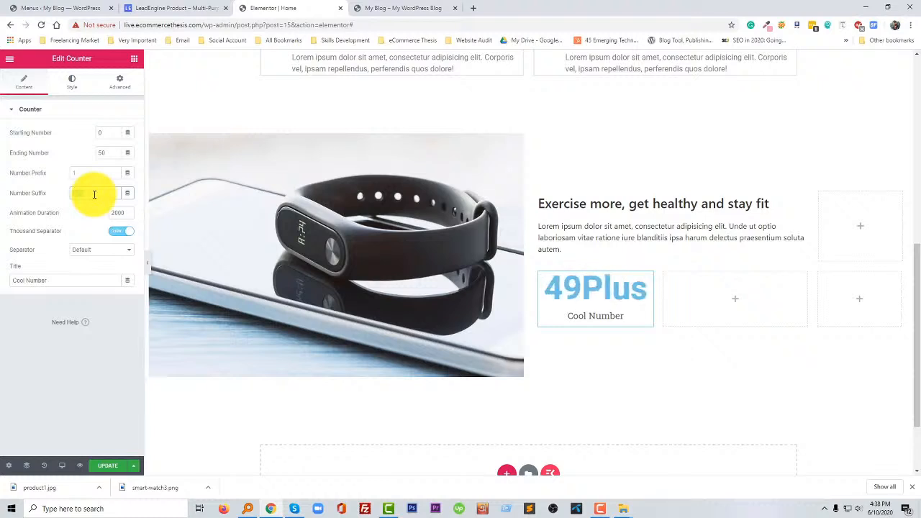
key("BackSpace")
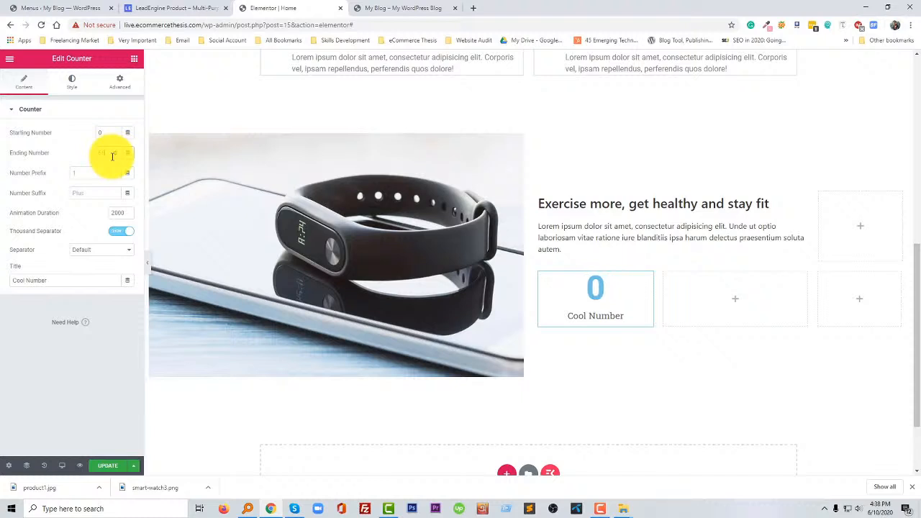
left_click(112, 153)
left_click(93, 175)
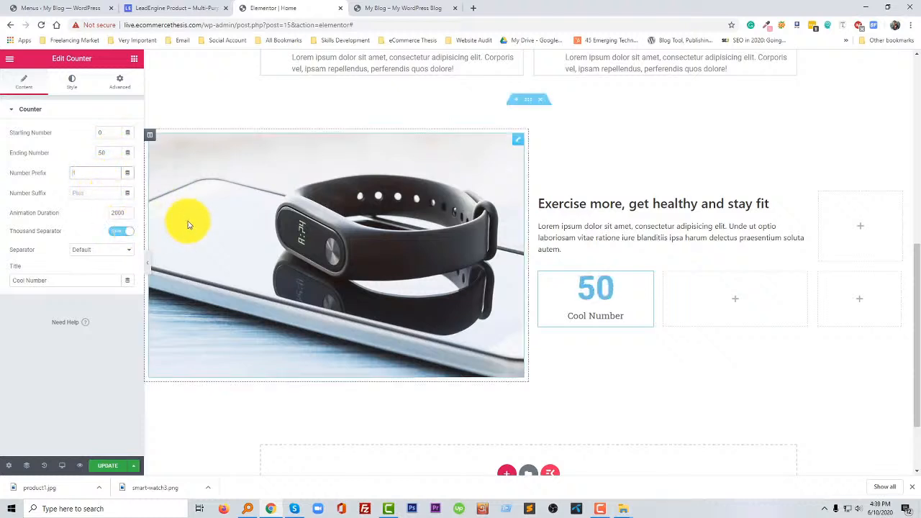
- Copy the caption under the 50+ counter on the LeadEngine page and paste it as the new counter's title
left_click(176, 9)
left_click(530, 395)
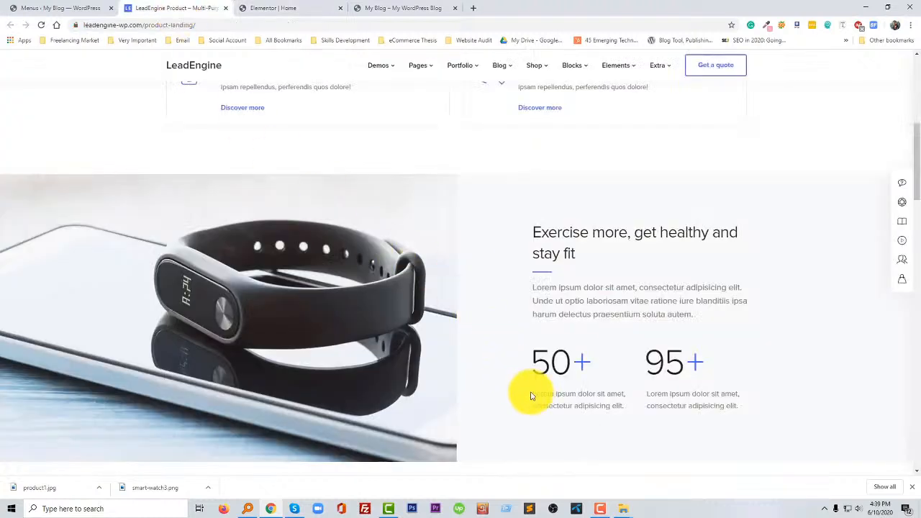
left_click_drag(533, 394, 617, 405)
key("ctrl+c")
left_click(298, 7)
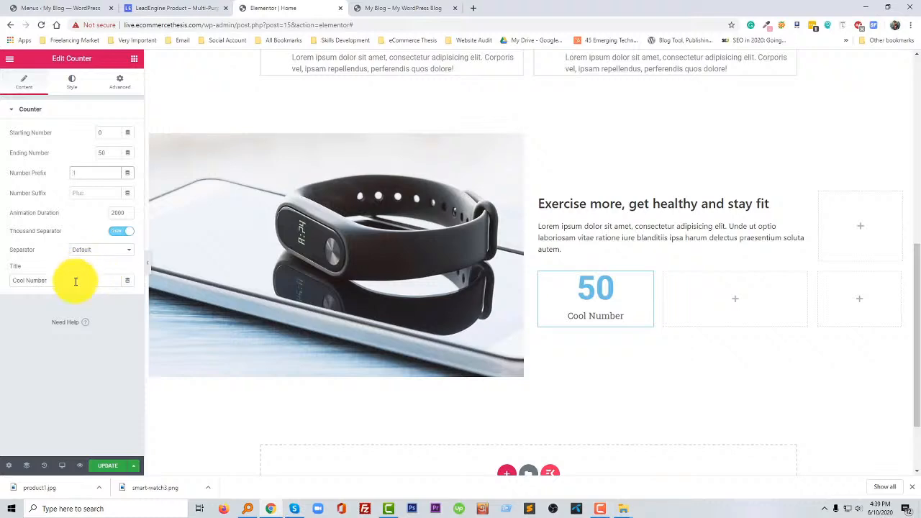
key("ctrl+v")
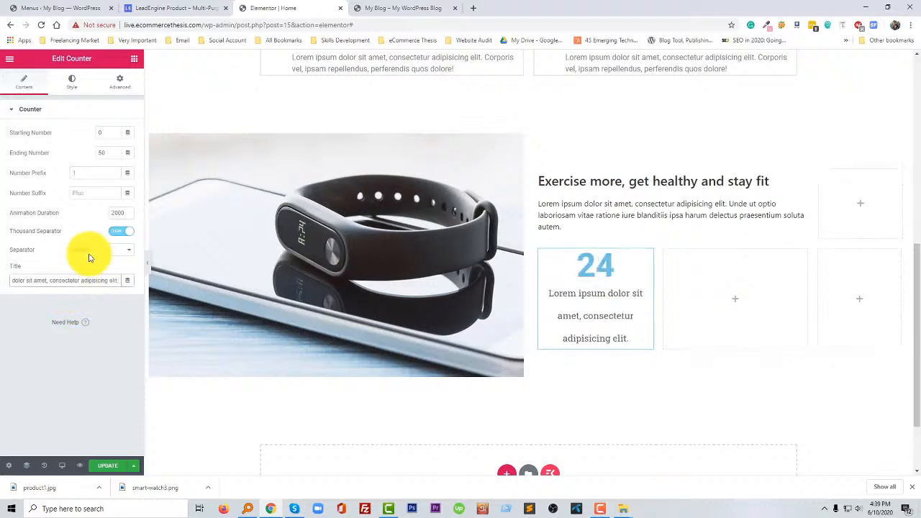
left_click(164, 6)
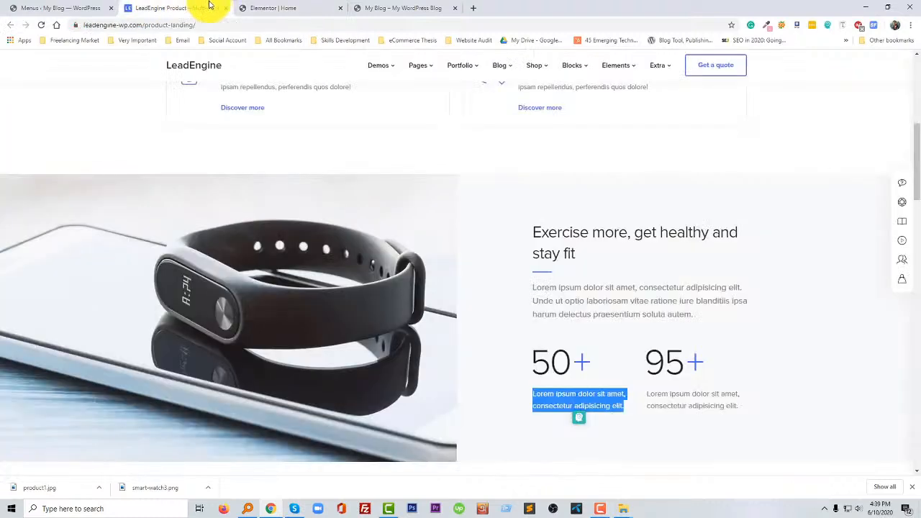
left_click(265, 7)
- Duplicate the 50 counter and move the copy into the middle column of the lower inner section
right_click(646, 253)
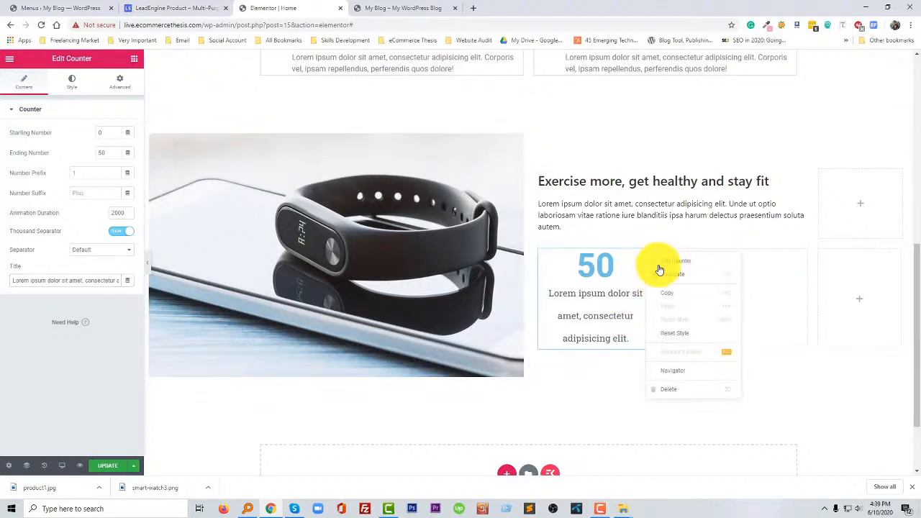
left_click(651, 274)
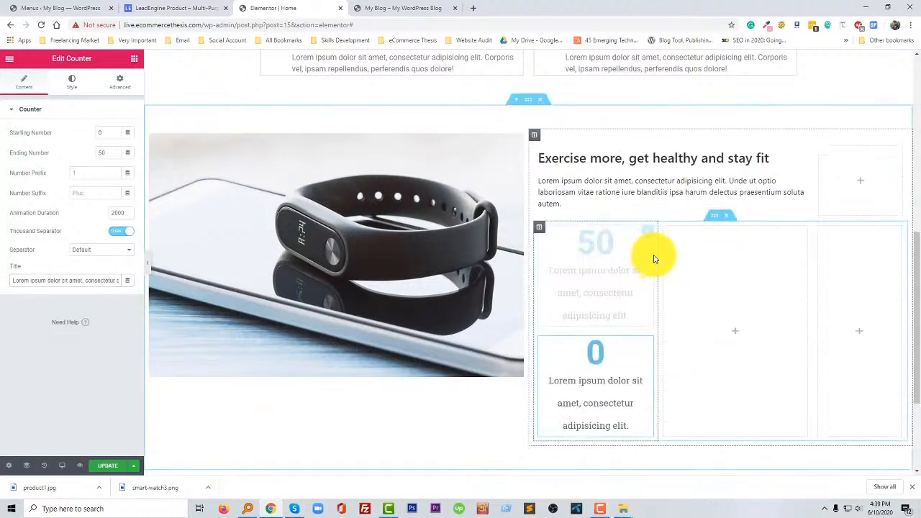
left_click_drag(648, 343, 715, 306)
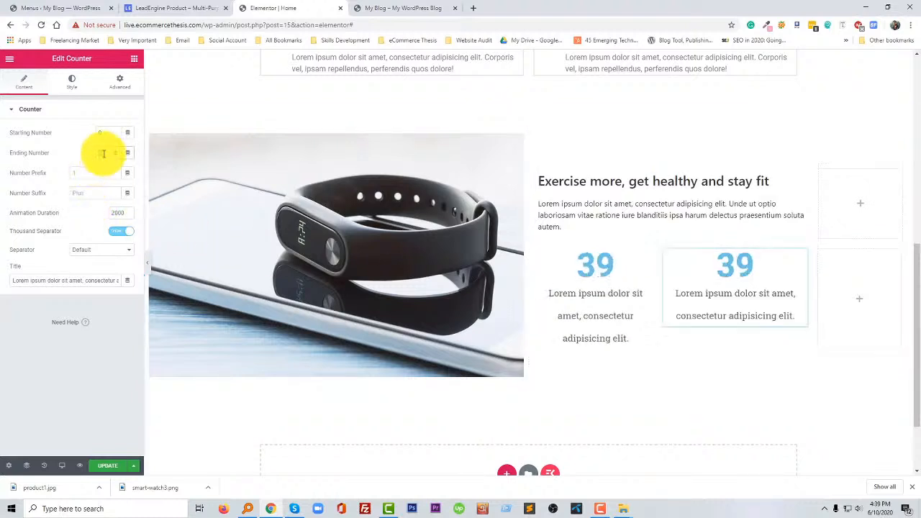
- Set the middle counter's ending number to 95 and widen the first counter column slightly
type("95")
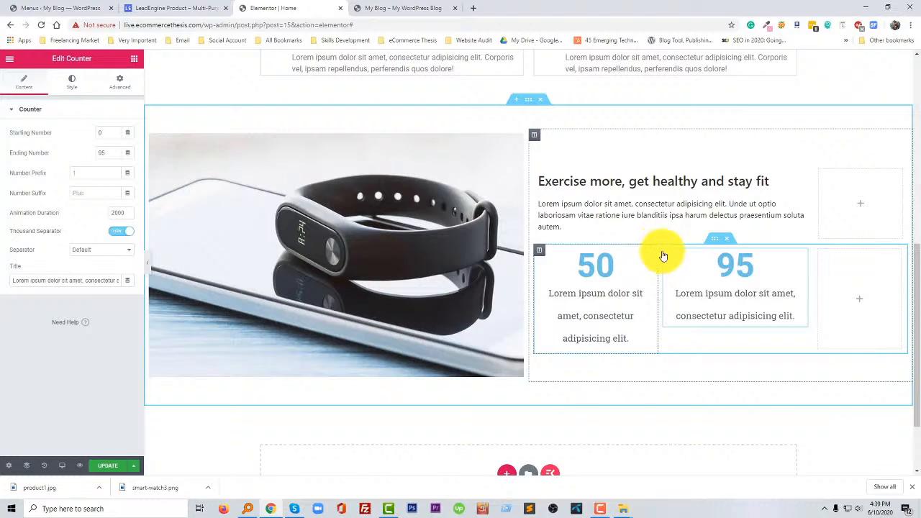
mouse_move(663, 256)
left_mouse_down()
mouse_move(682, 251)
mouse_move(664, 256)
mouse_move(683, 257)
mouse_move(675, 258)
left_mouse_up()
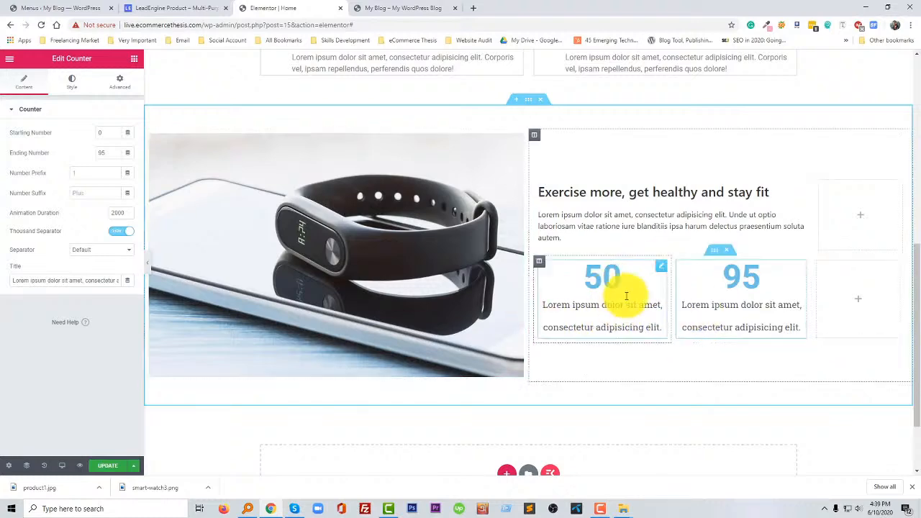
- Compare the counter row with the LeadEngine page and look at the Customization services section below it
left_click(185, 8)
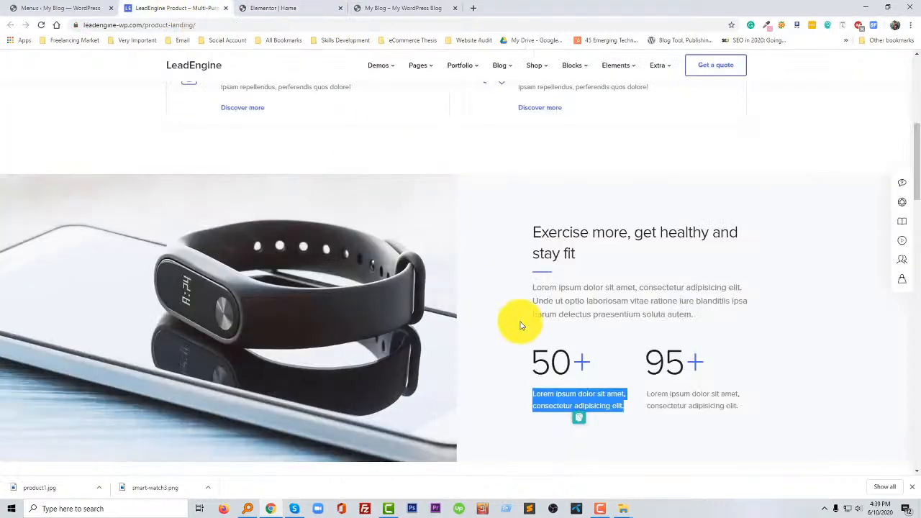
left_click(766, 361)
scroll(570, 346, "down", 1)
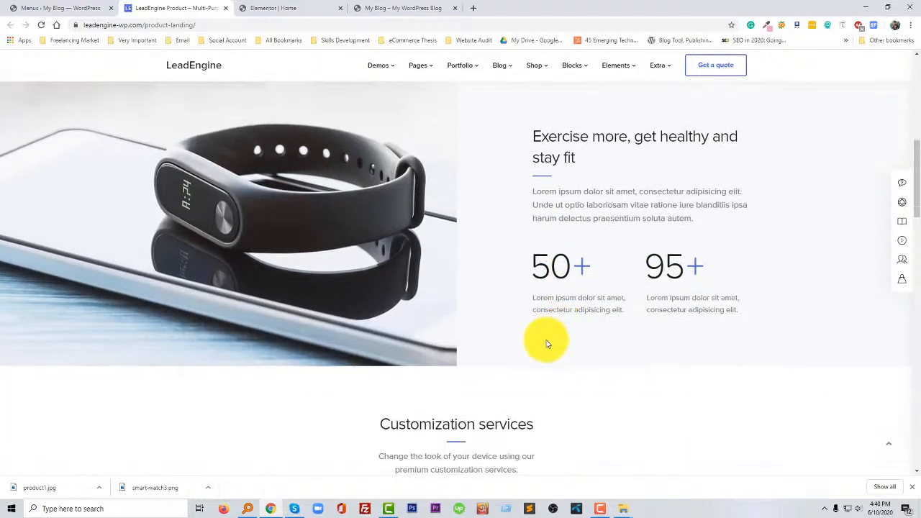
scroll(512, 368, "down", 2)
scroll(514, 365, "up", 1)
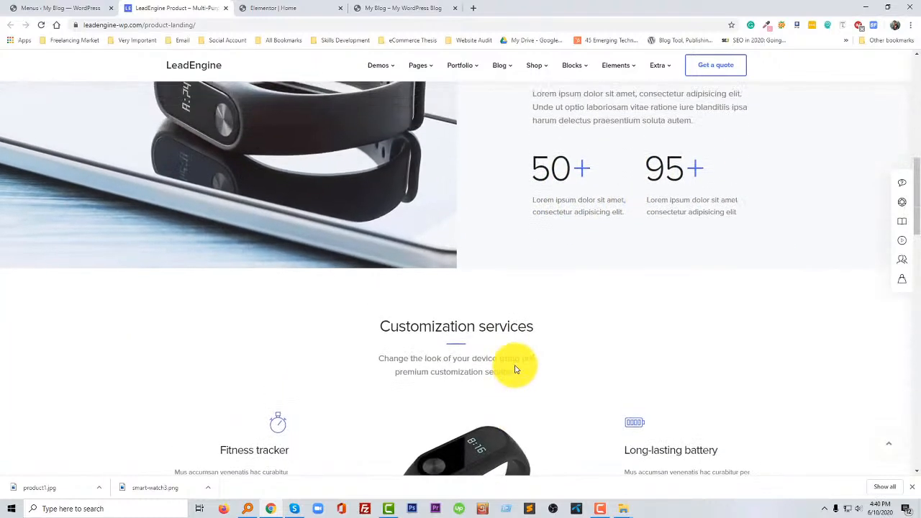
scroll(510, 364, "down", 6)
left_click(328, 10)
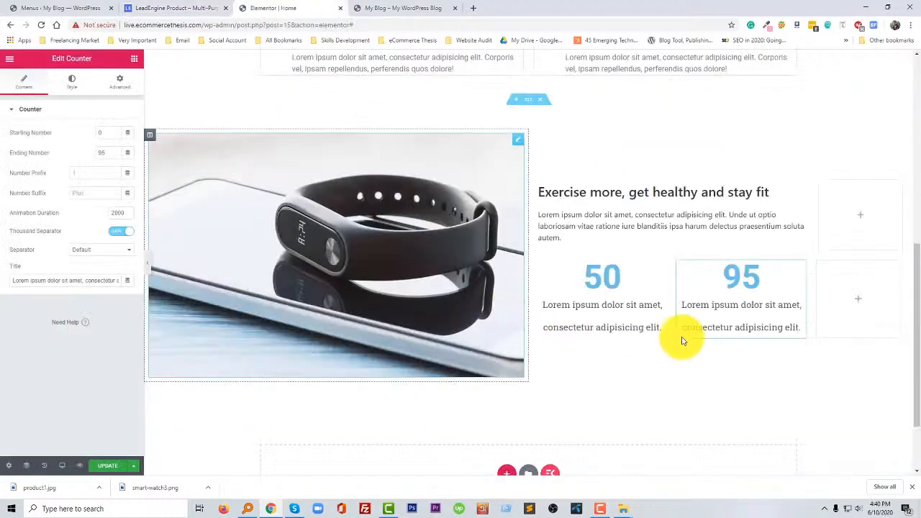
left_click(598, 510)
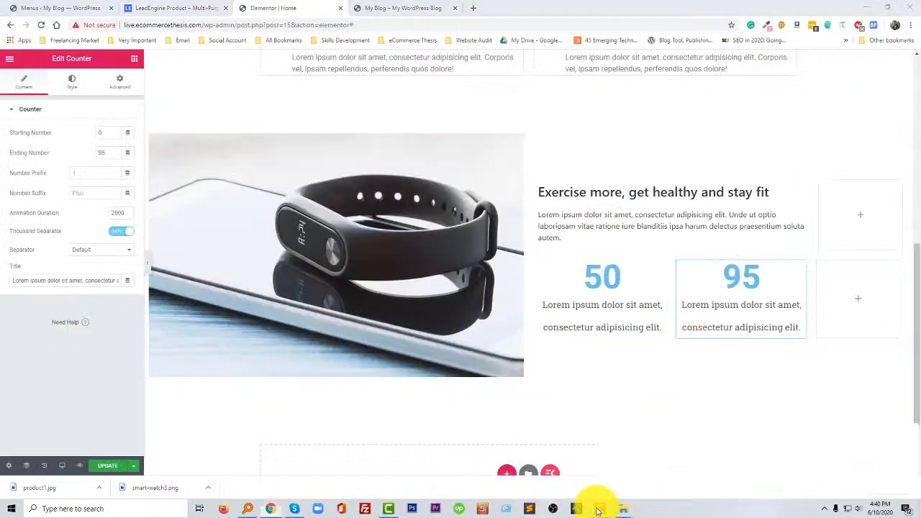
left_click(598, 510)
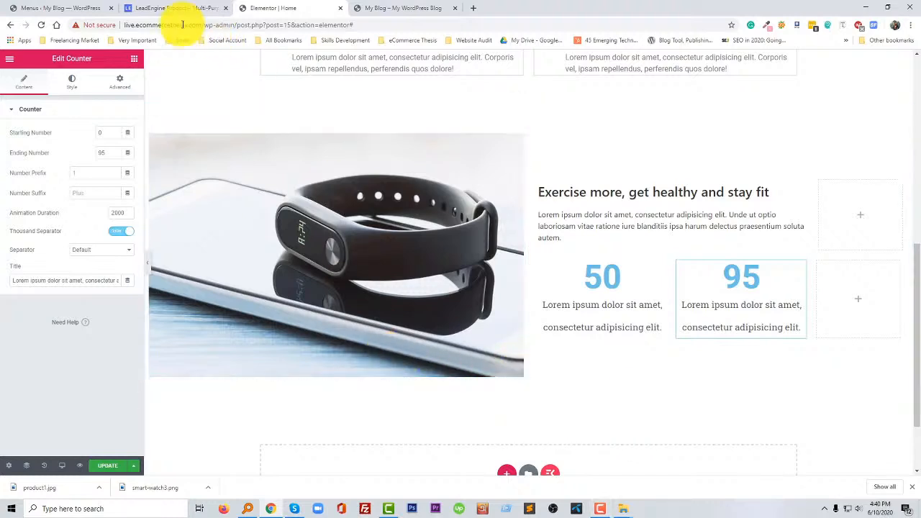
- Review the remaining sections of the LeadEngine page down to the contact form and footer, and return to its hero section
left_click(165, 8)
scroll(513, 392, "down", 12)
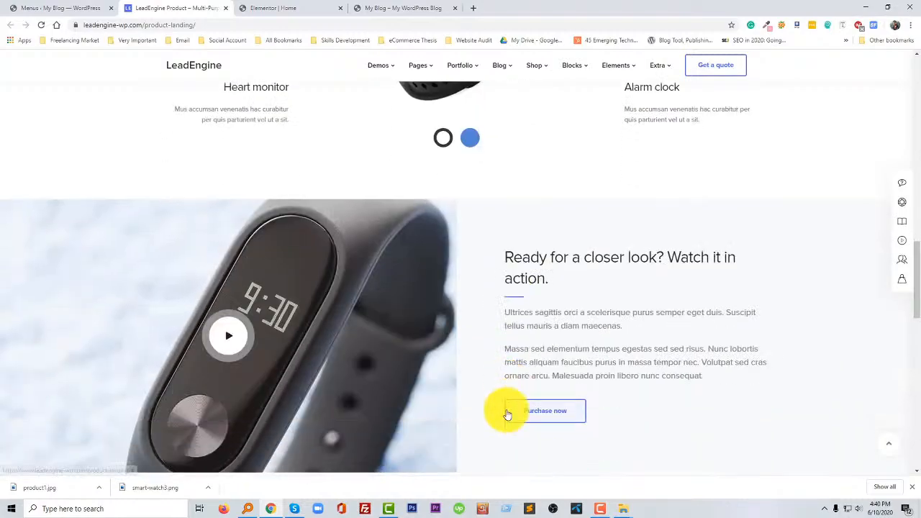
scroll(507, 410, "down", 3)
scroll(507, 412, "up", 15)
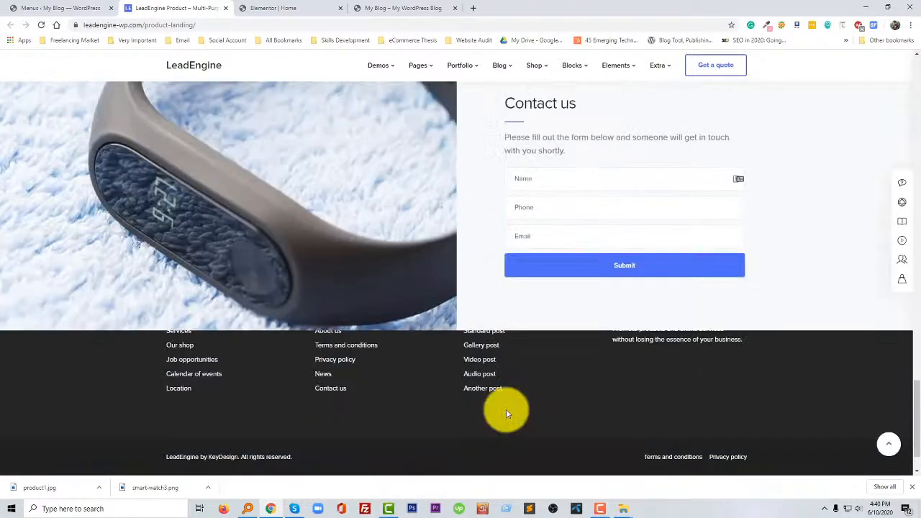
scroll(506, 414, "up", 1)
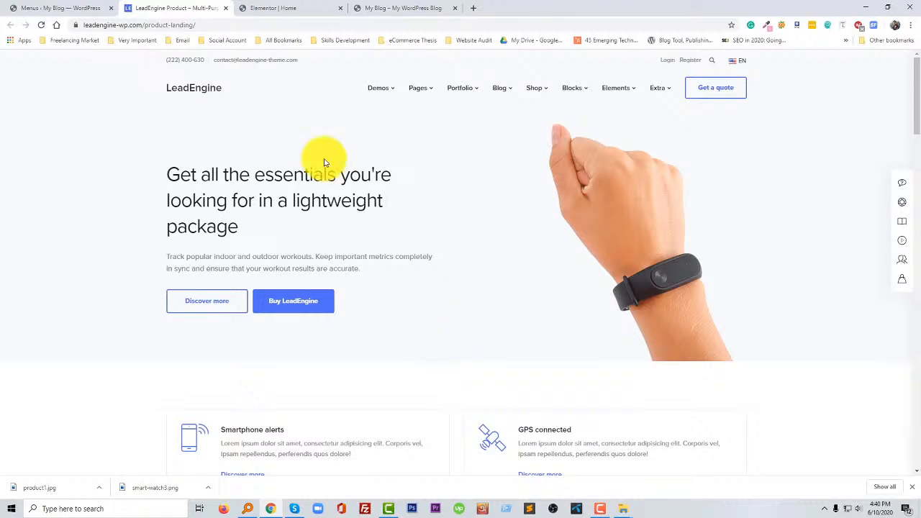
left_click(577, 509)
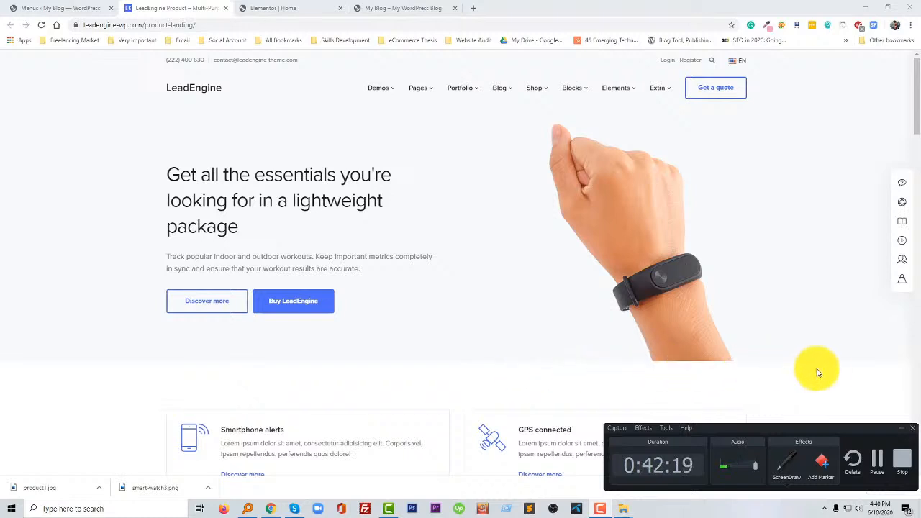
left_click(901, 457)
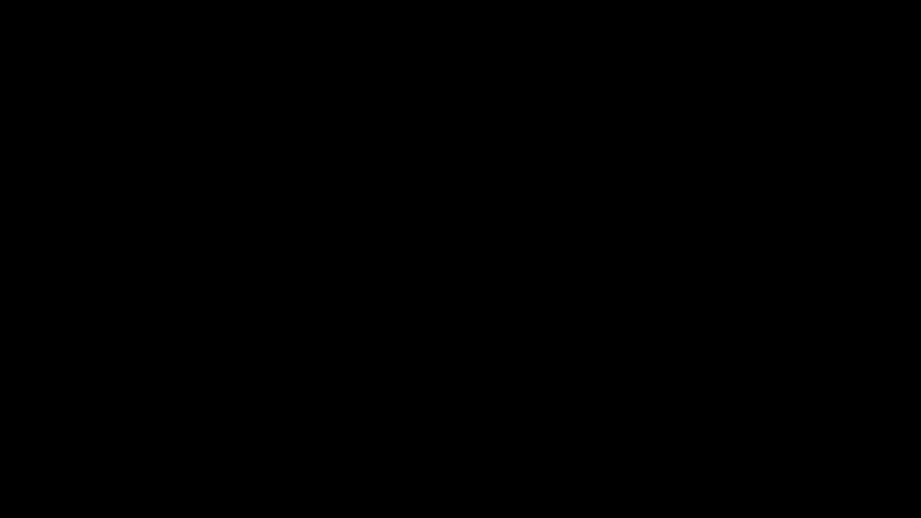